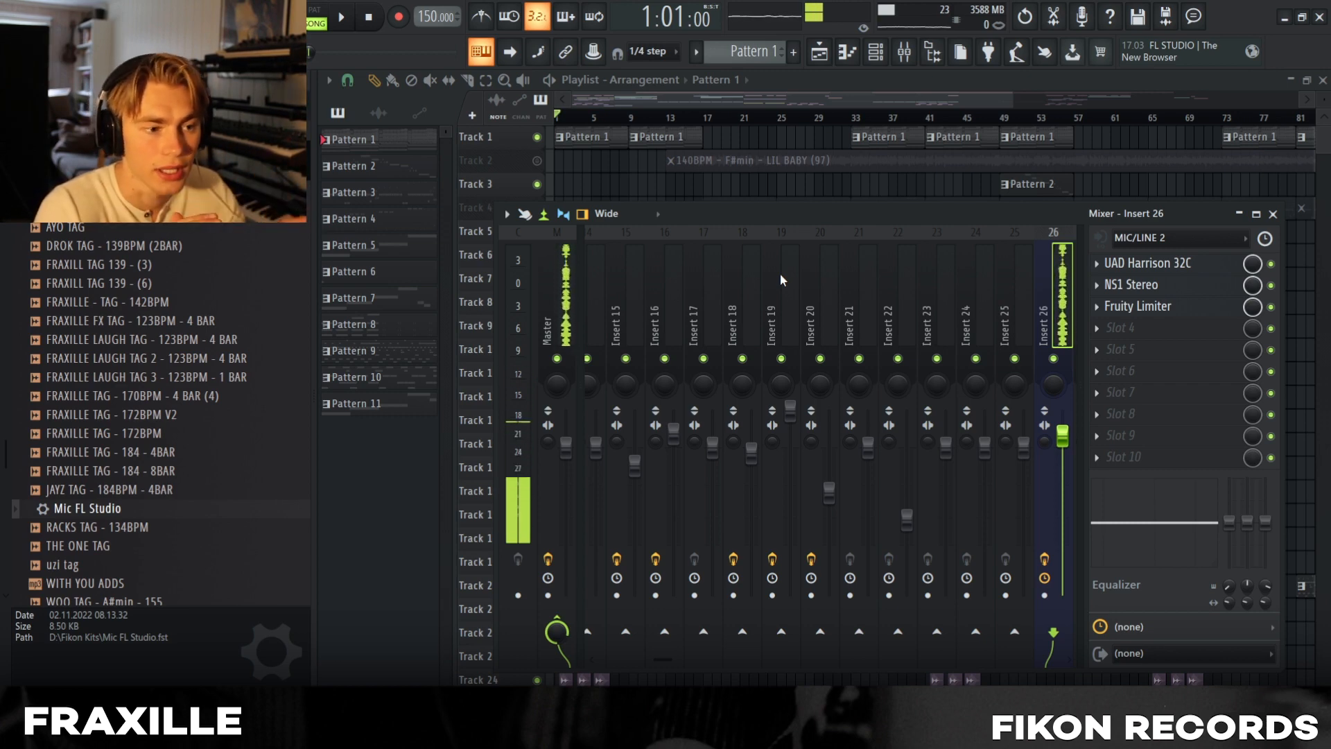
Review the song arrangement in the playlist and bring up Pattern 1's channel rack.
key("F9")
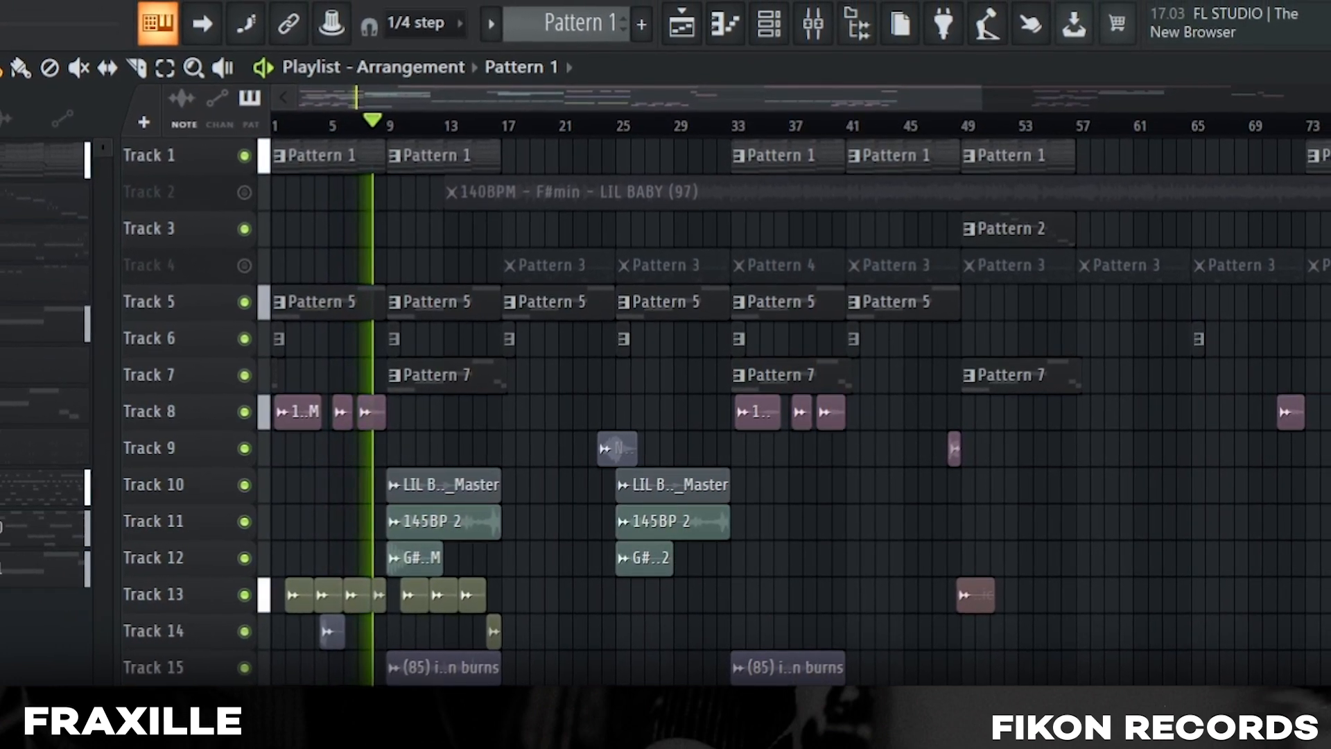
key("F9")
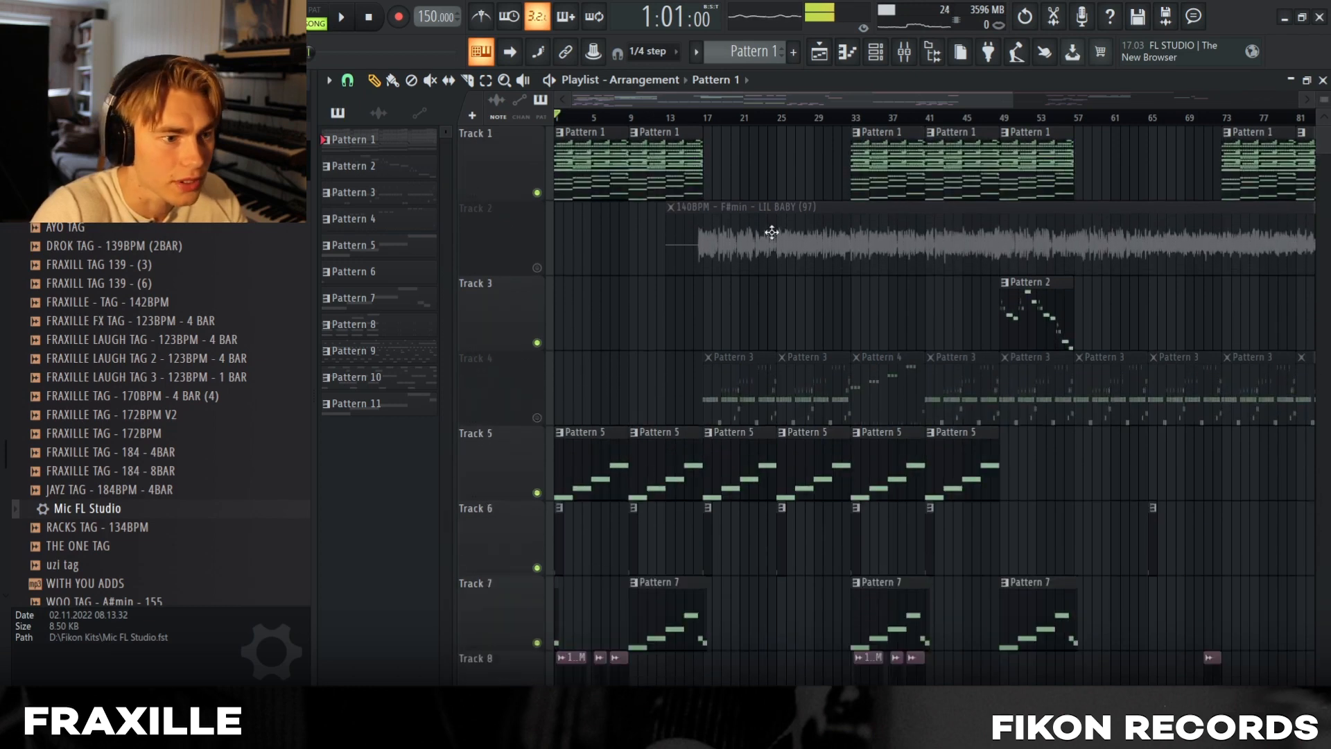
left_click(933, 51)
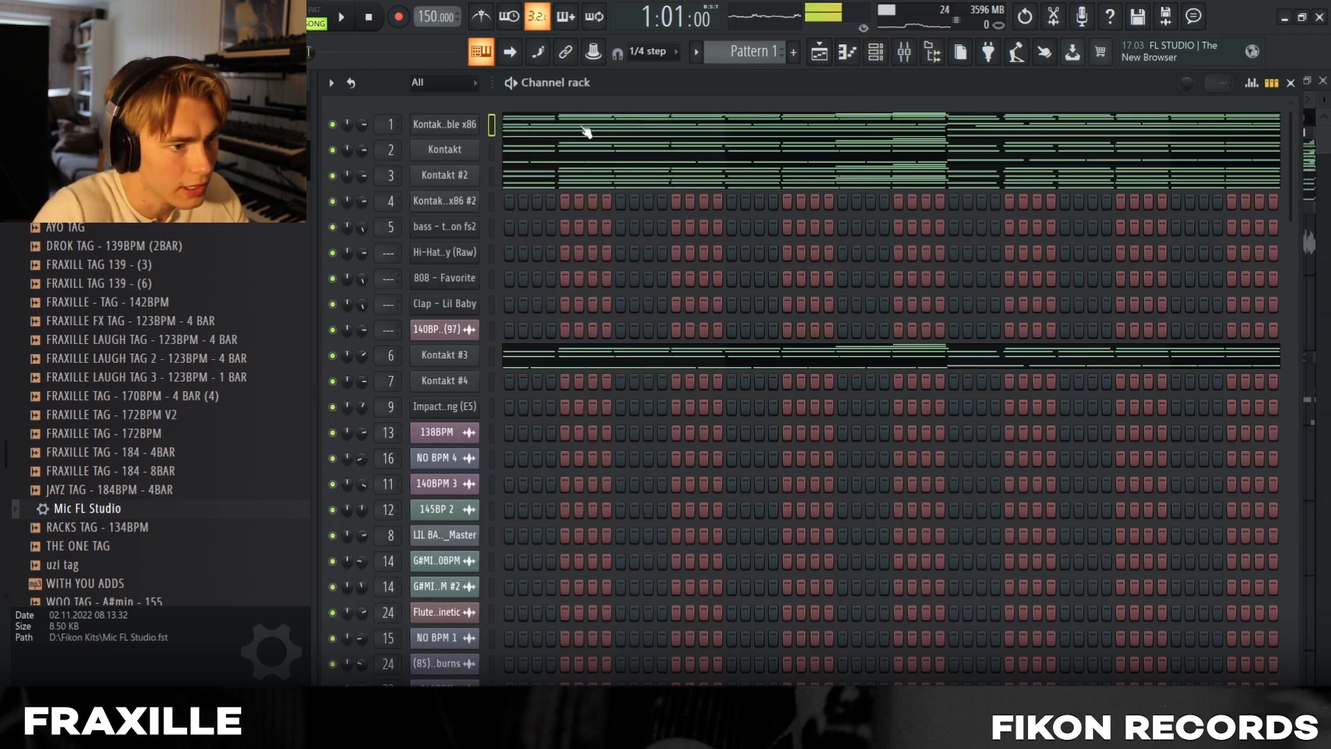
Examine the Kontakt Portable x86 channel in Pattern 1: its piano roll notes, mixer track and The Giant instrument.
key("F7")
left_click(905, 50)
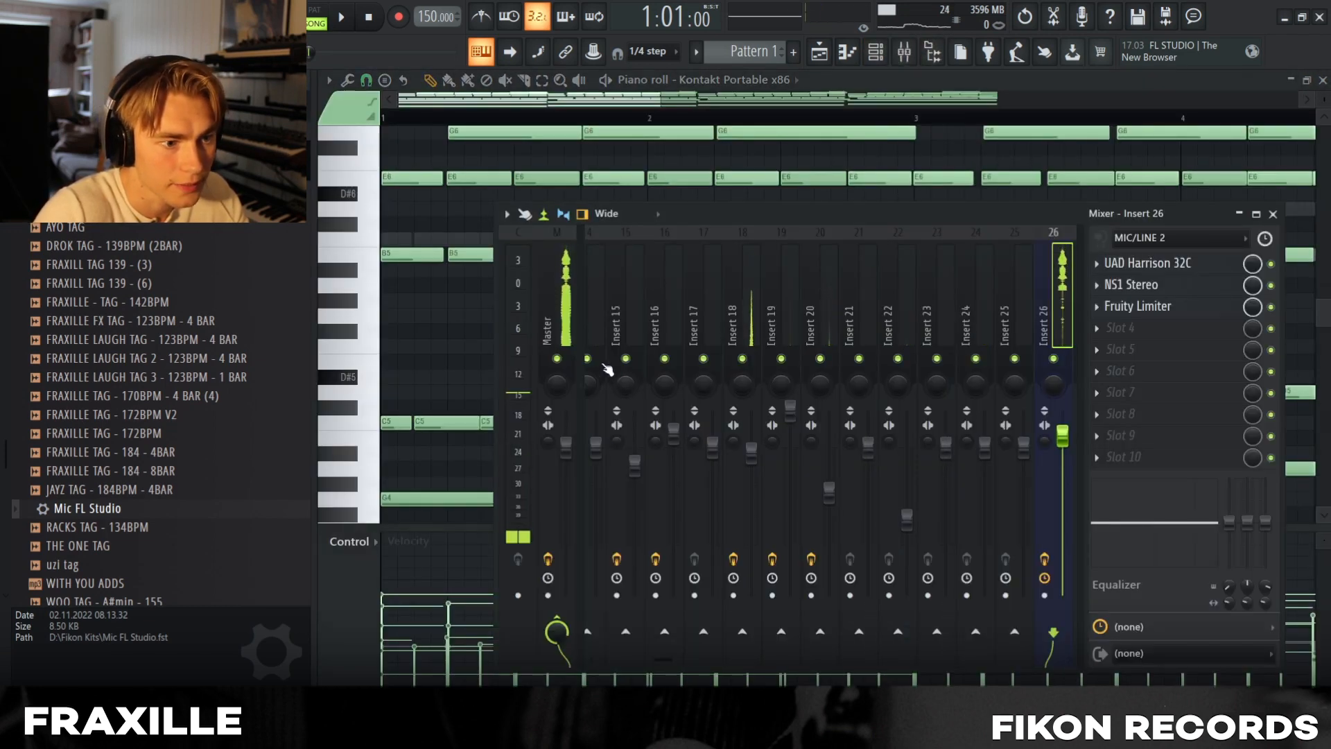
key("F9")
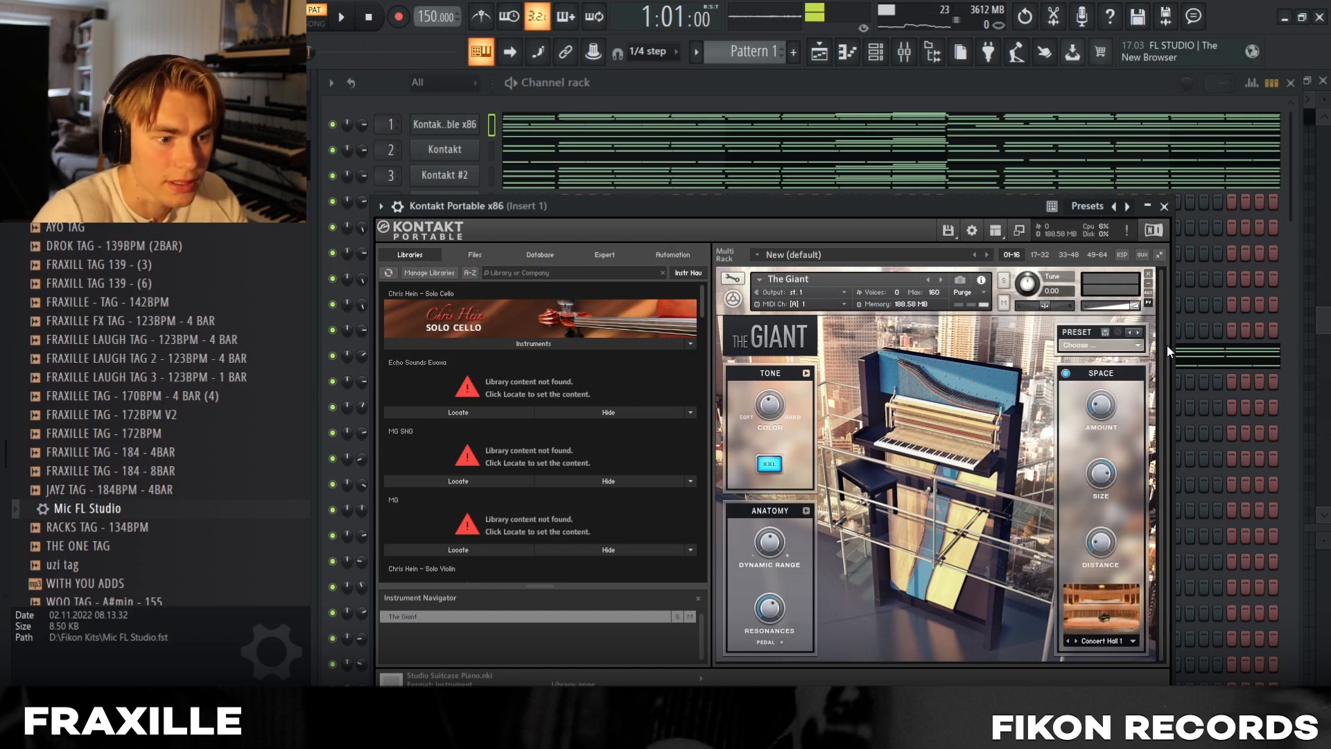
key("F7")
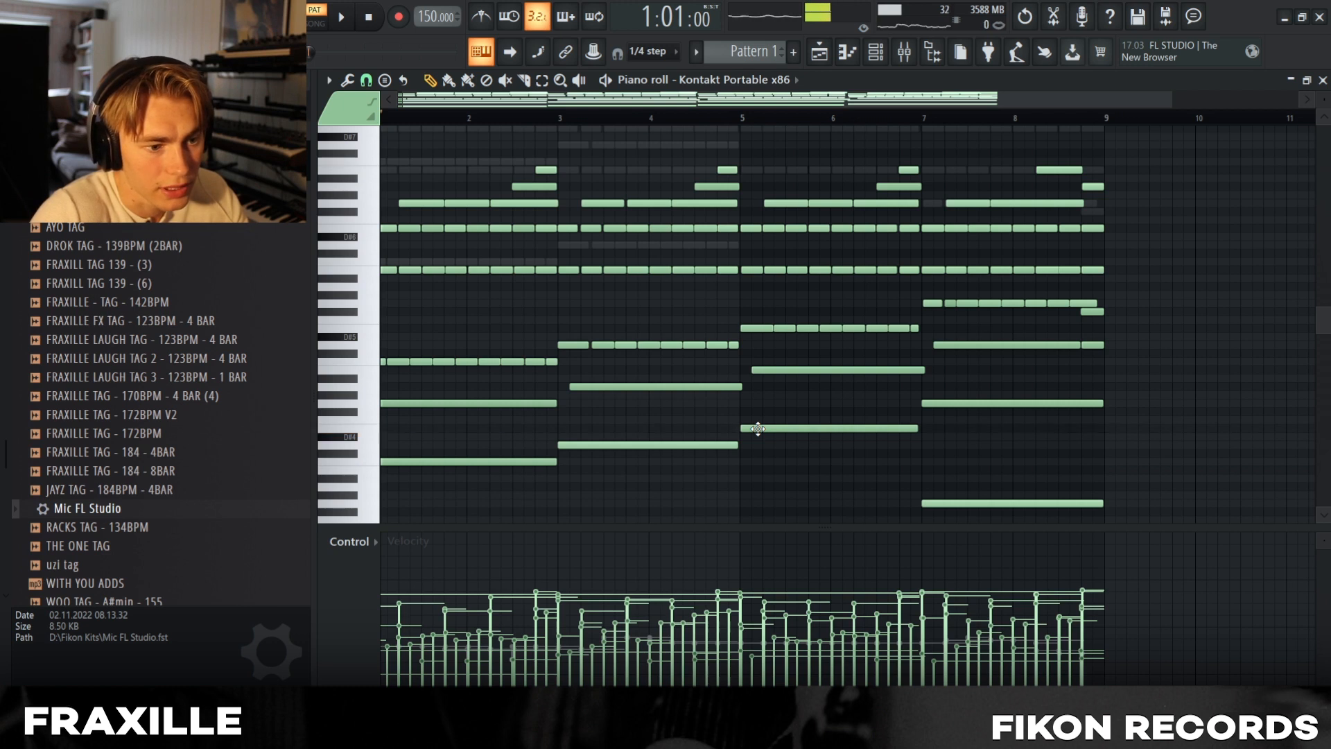
scroll(901, 440, "down", 5)
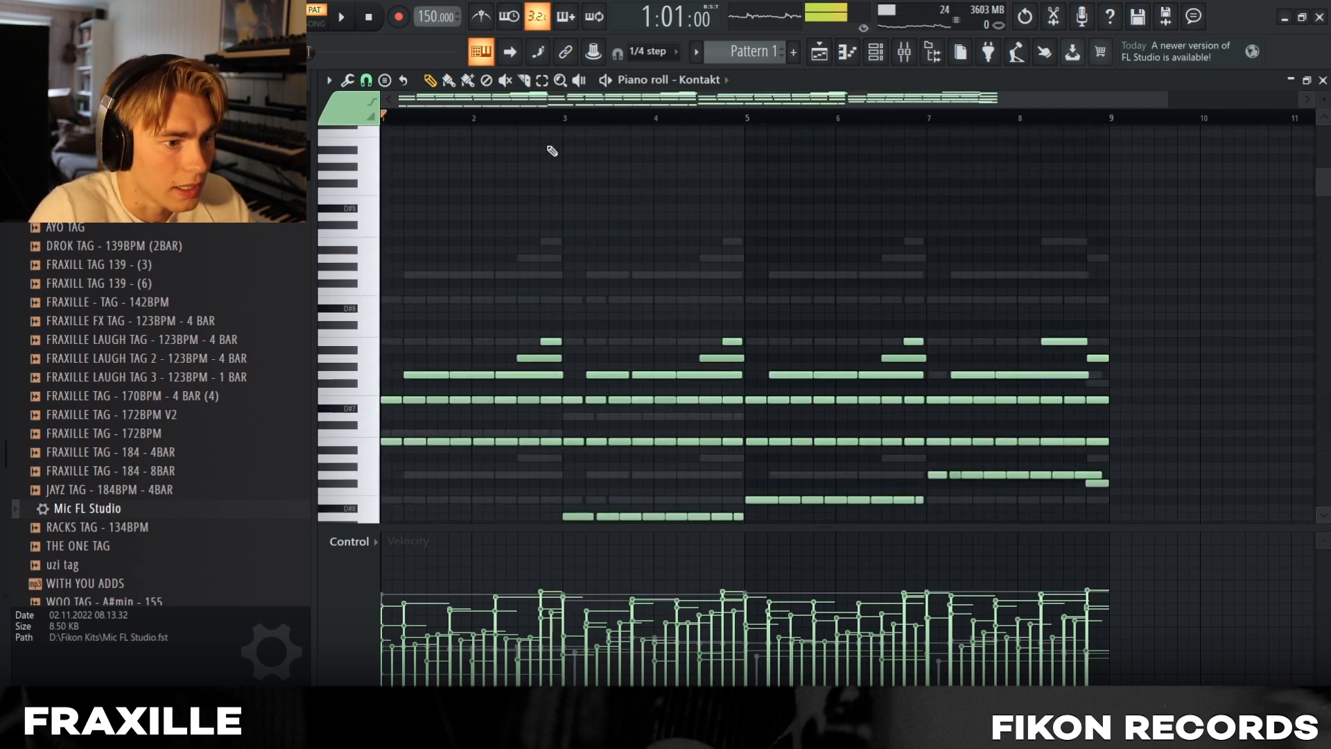
Examine the Kontakt channel's notes in the piano roll and play Pattern 1 with mixer Insert 2 soloed.
scroll(511, 317, "down", 5)
scroll(510, 317, "up", 1)
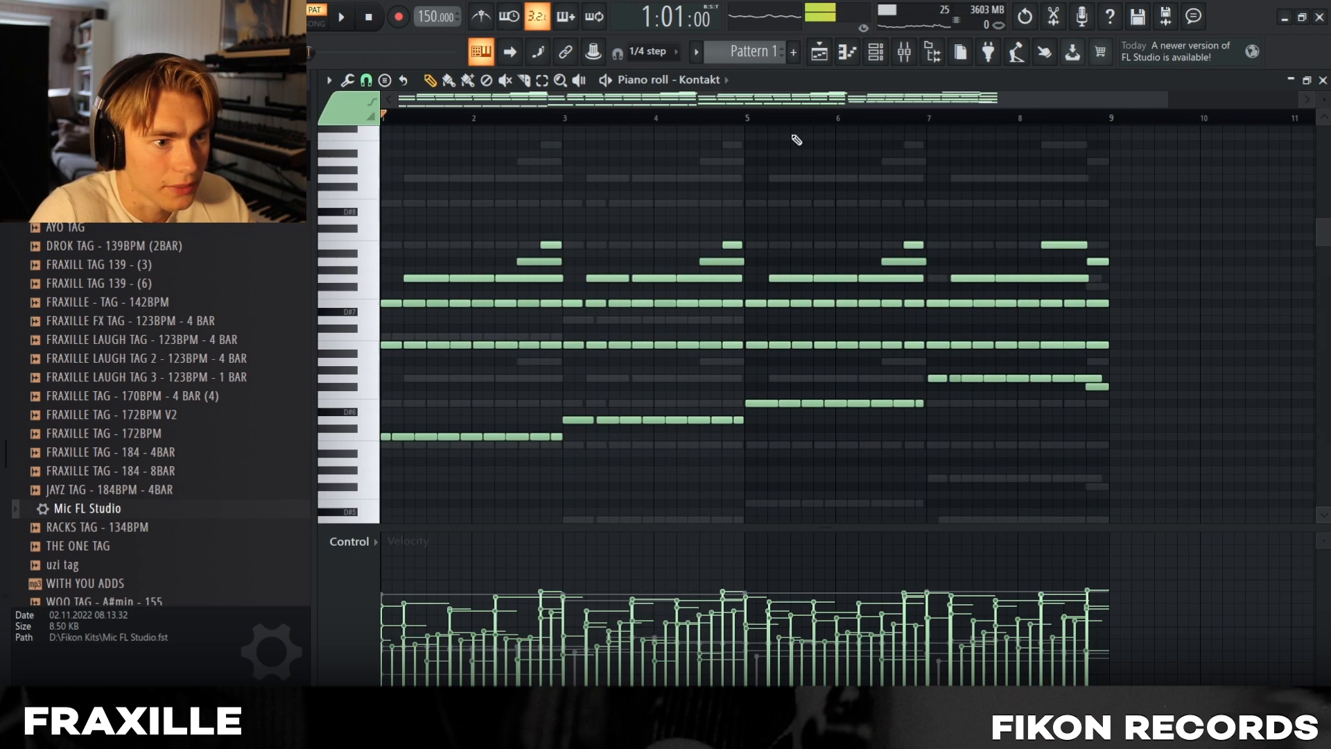
left_click(877, 58)
key("space")
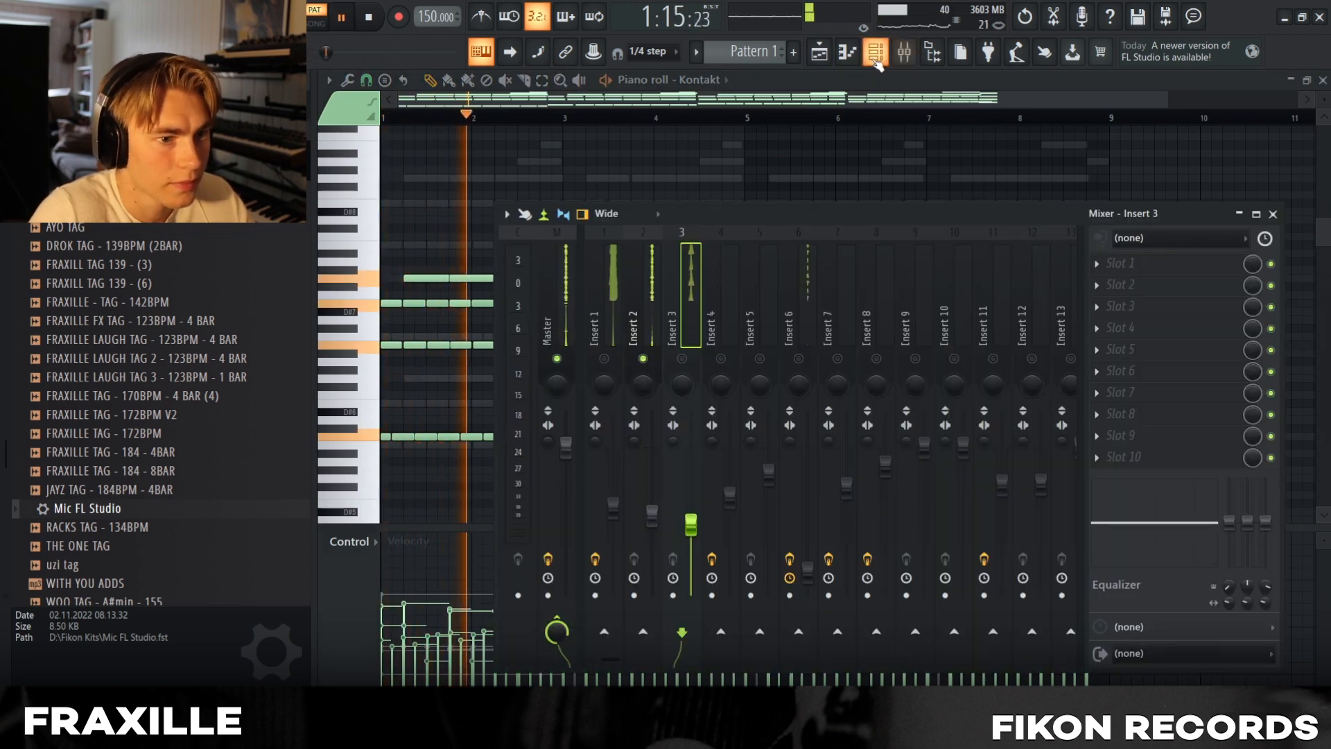
key("space")
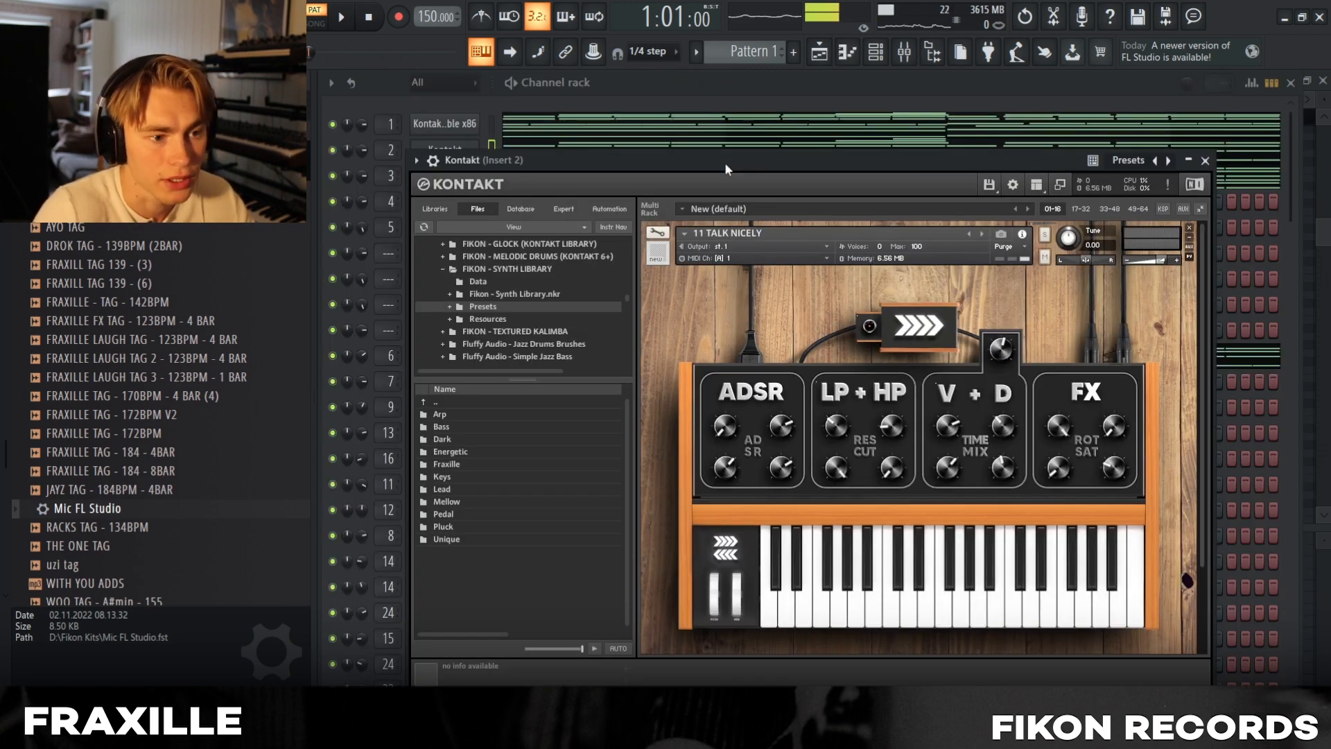
Inspect the Kontakt channel's 11 TALK NICELY synth instrument, close its window and show the mixer.
left_click_drag(725, 163, 741, 132)
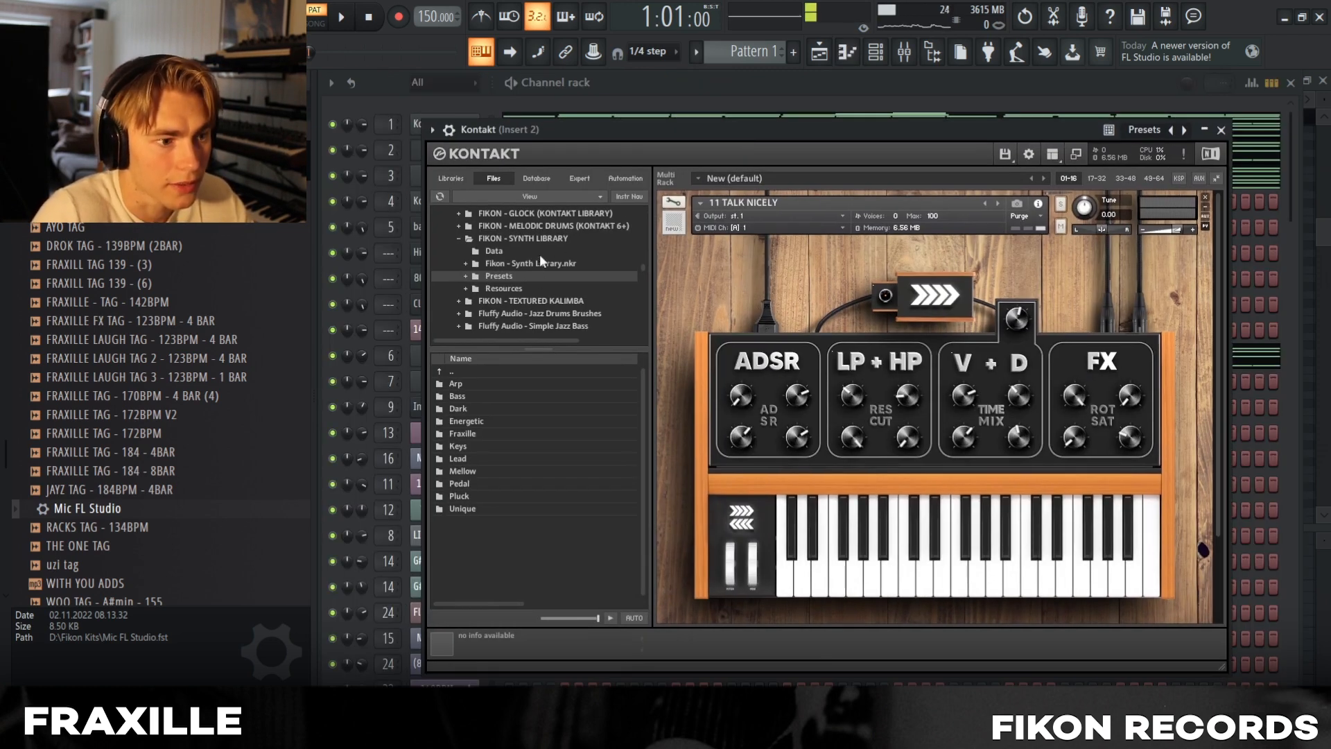
left_click(1220, 130)
left_click(903, 52)
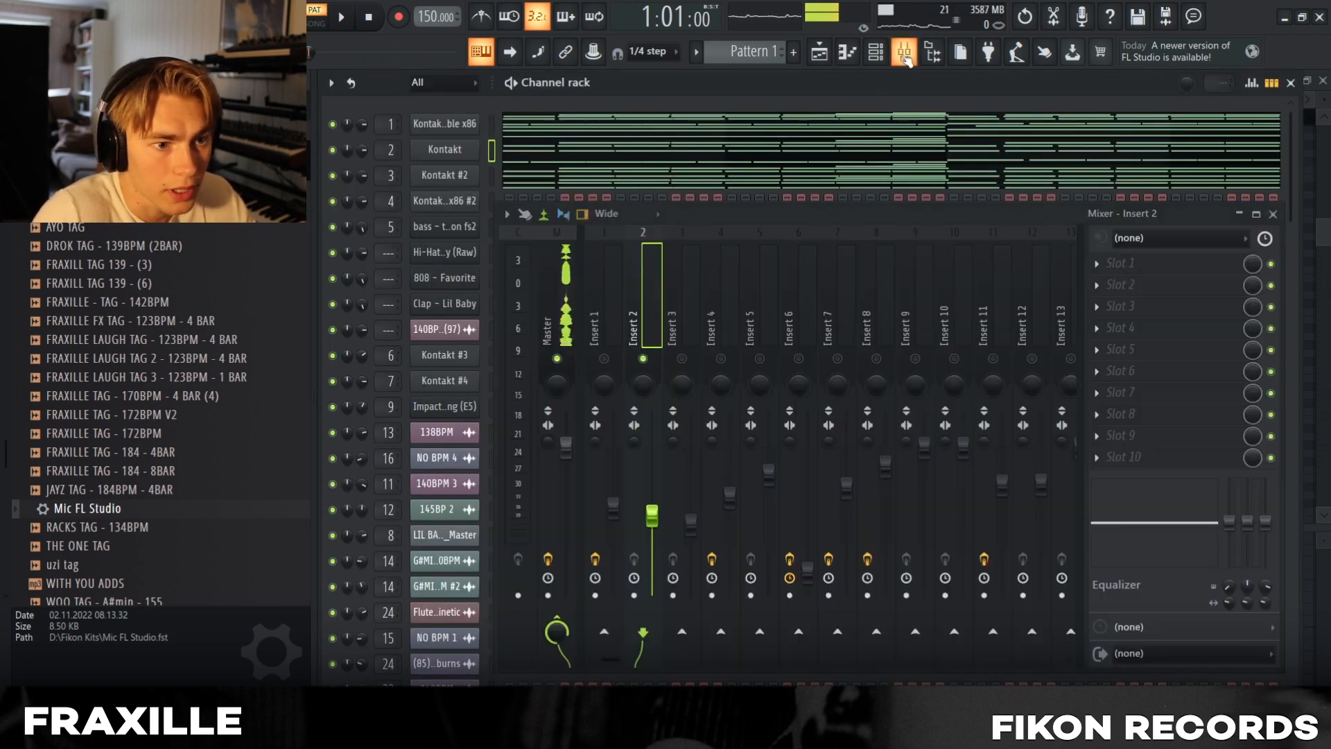
Play Pattern 1 while examining the Kontakt #2 channel's notes in the piano roll.
left_click(531, 179)
key("space")
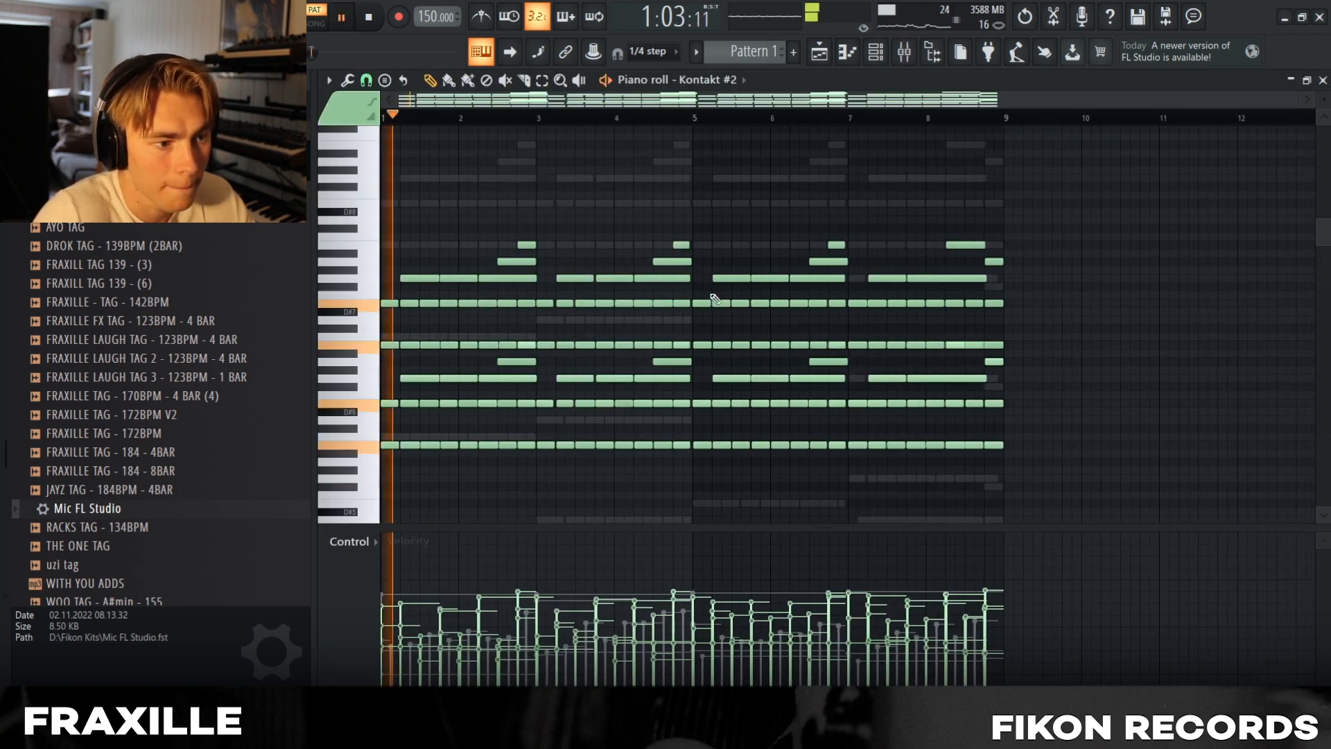
scroll(715, 299, "down", 2)
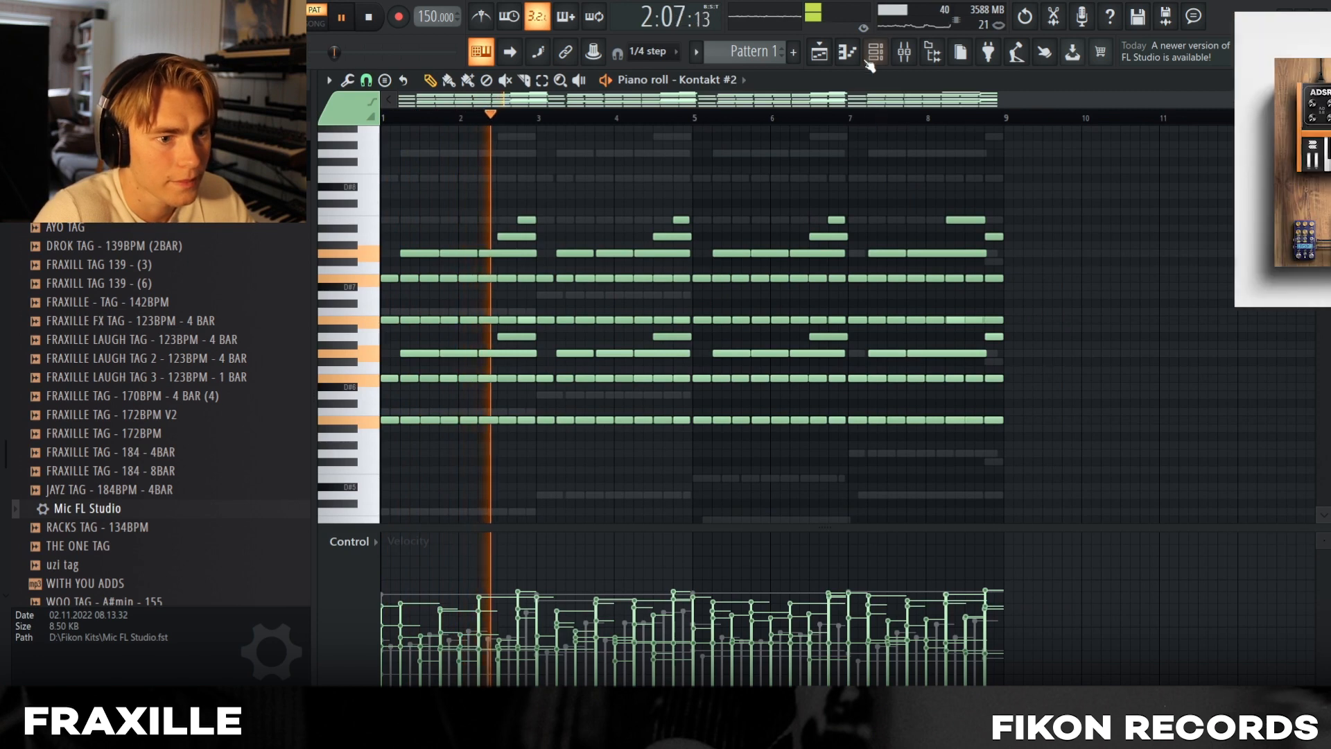
left_click(876, 53)
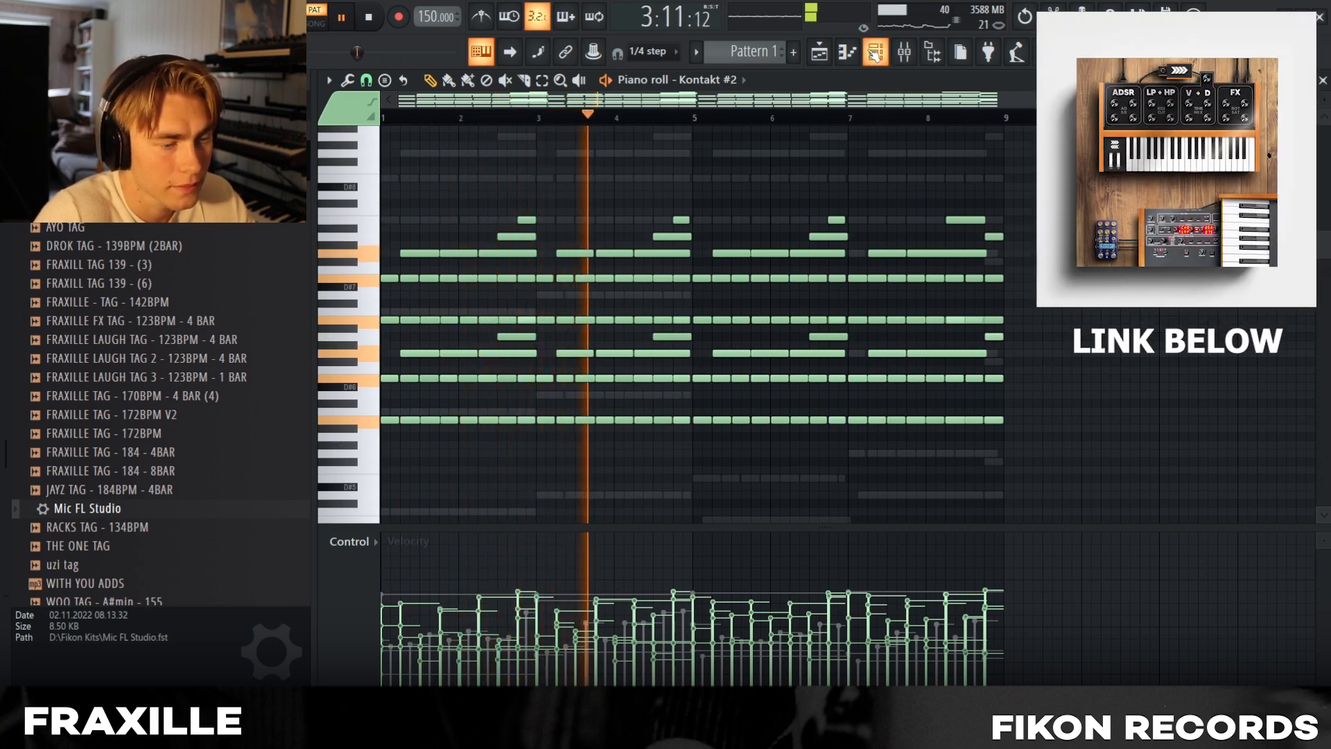
key("space")
Browse up to the synth library's Presets folder in the Kontakt #2 instrument and close its window.
left_click(876, 53)
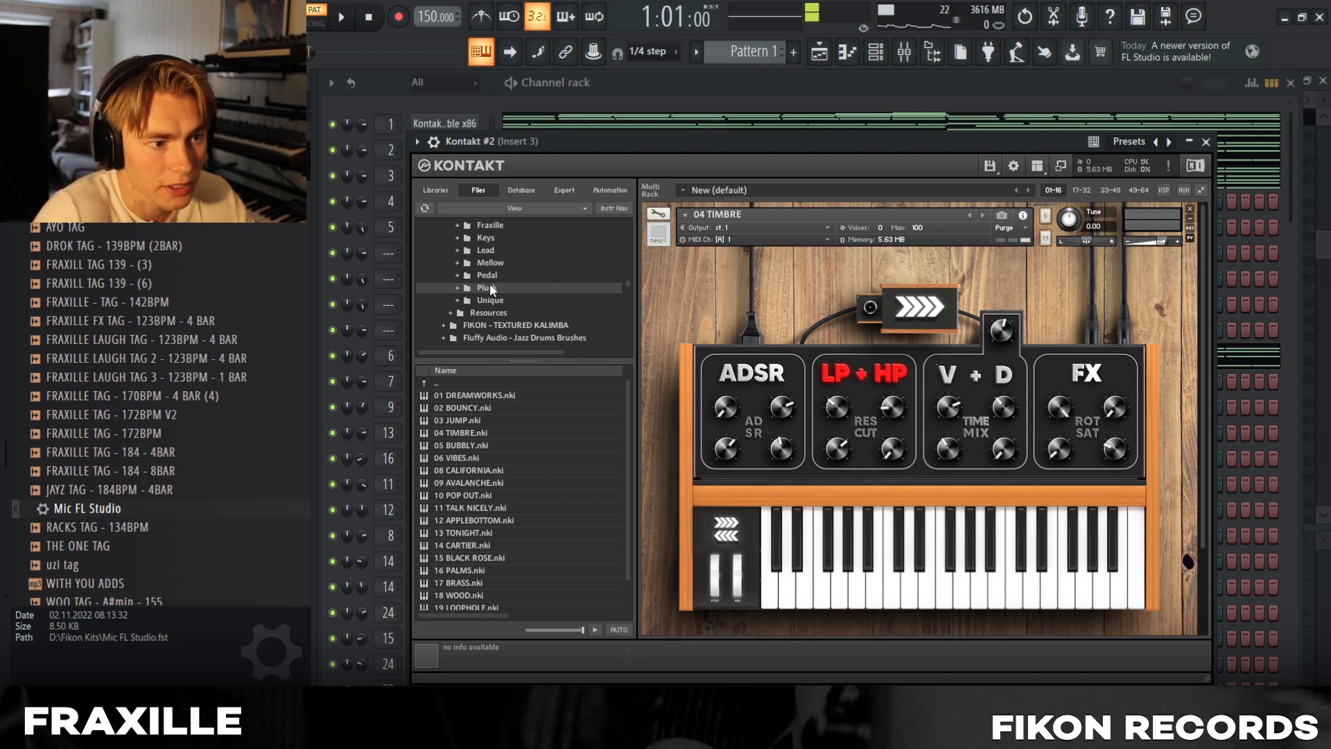
double_click(423, 381)
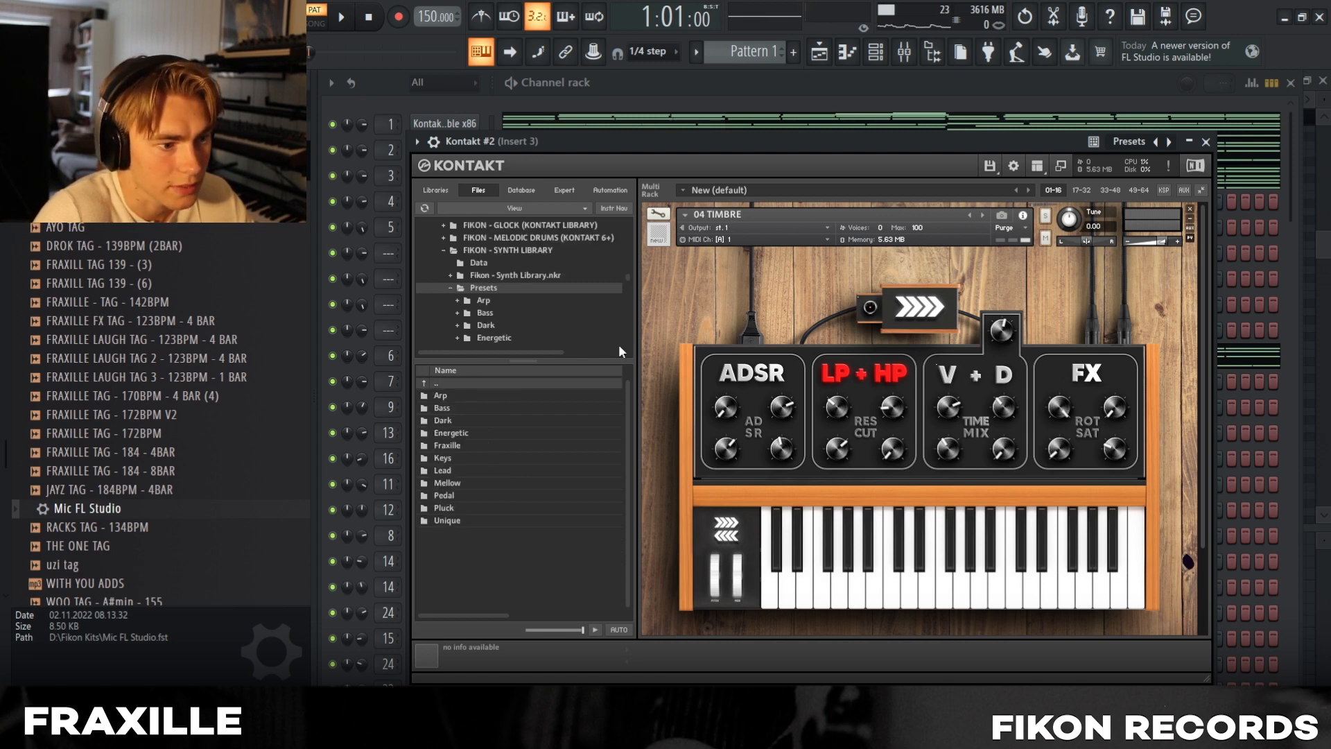
left_click(1205, 143)
Play Pattern 1 with mixer Inserts 1, 2 and 3 enabled to hear the layered sounds together.
key("F9")
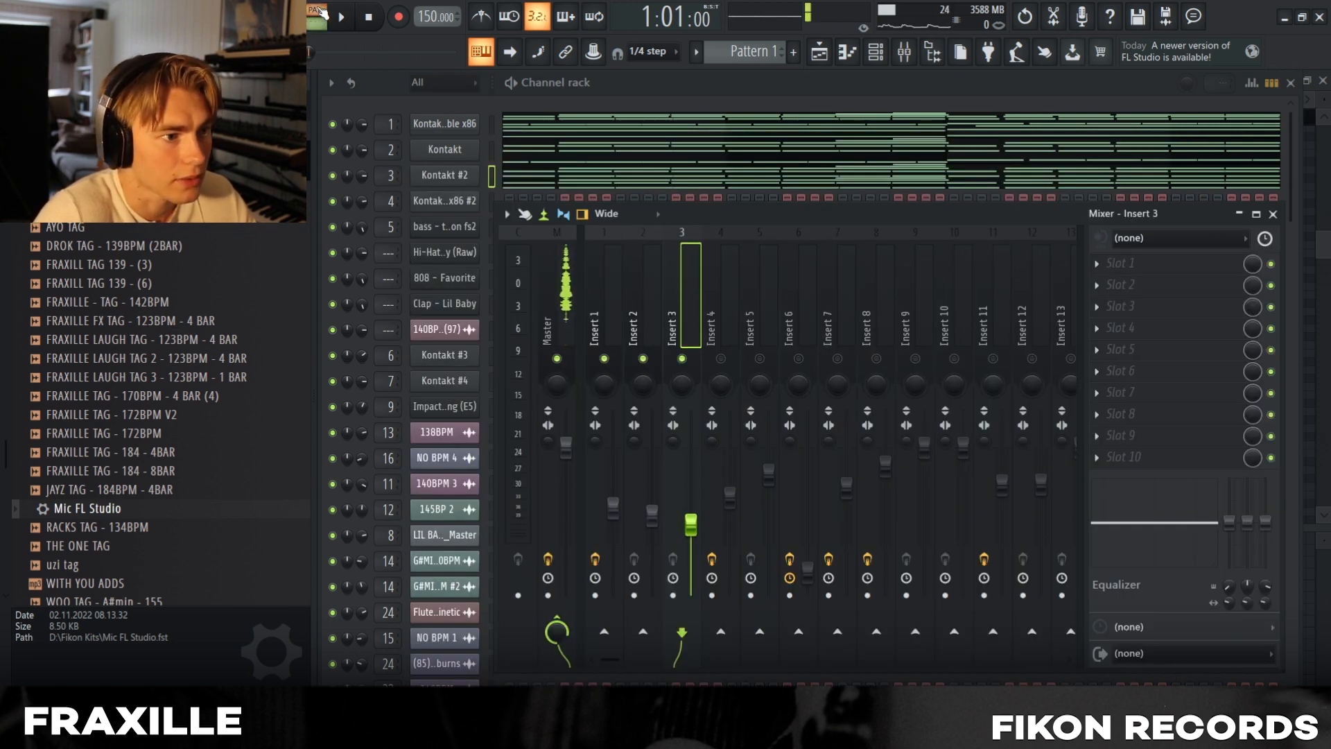
key("space")
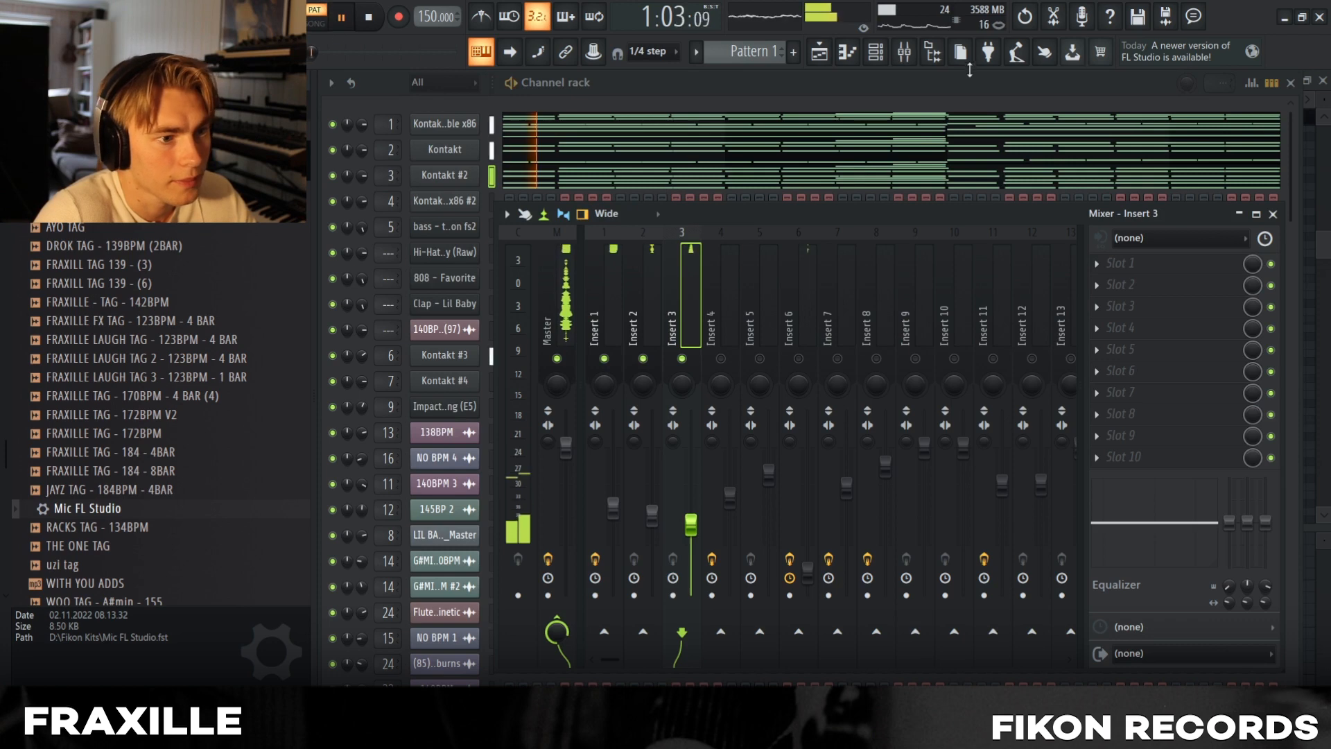
left_click(876, 53)
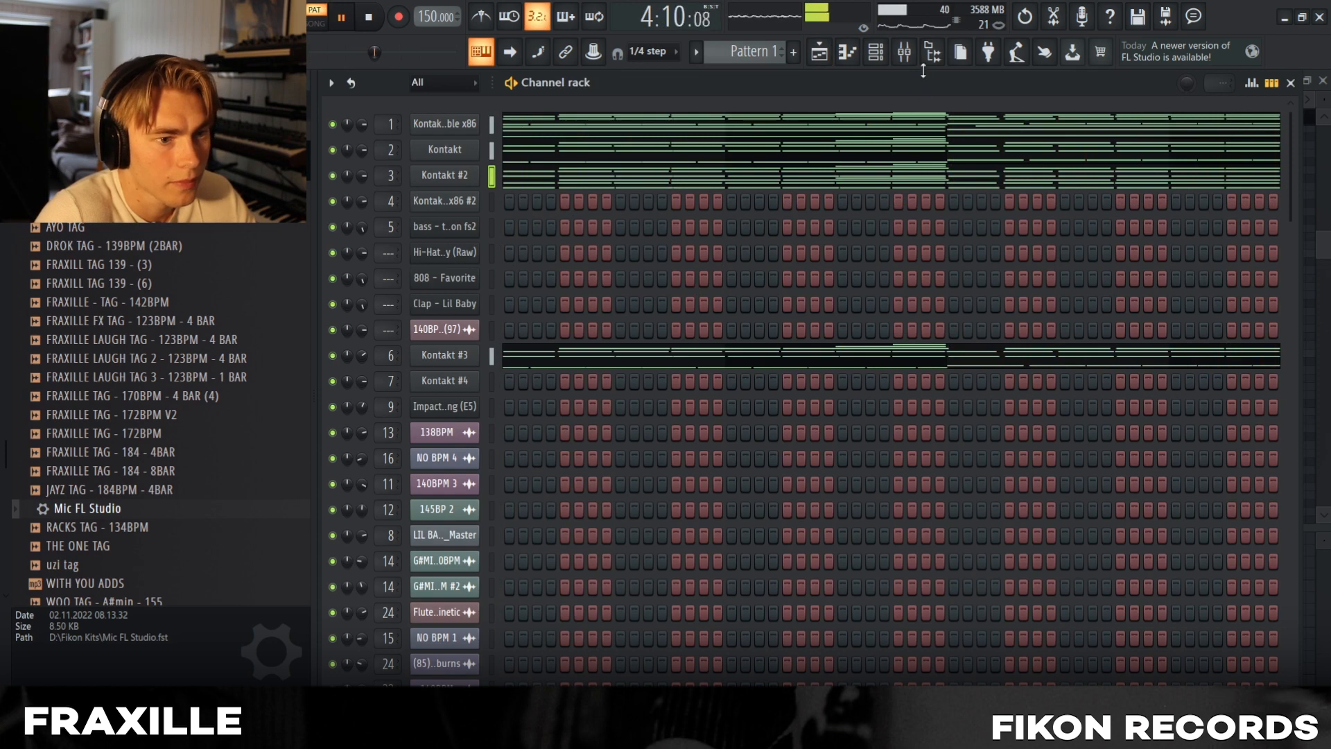
left_click(905, 59)
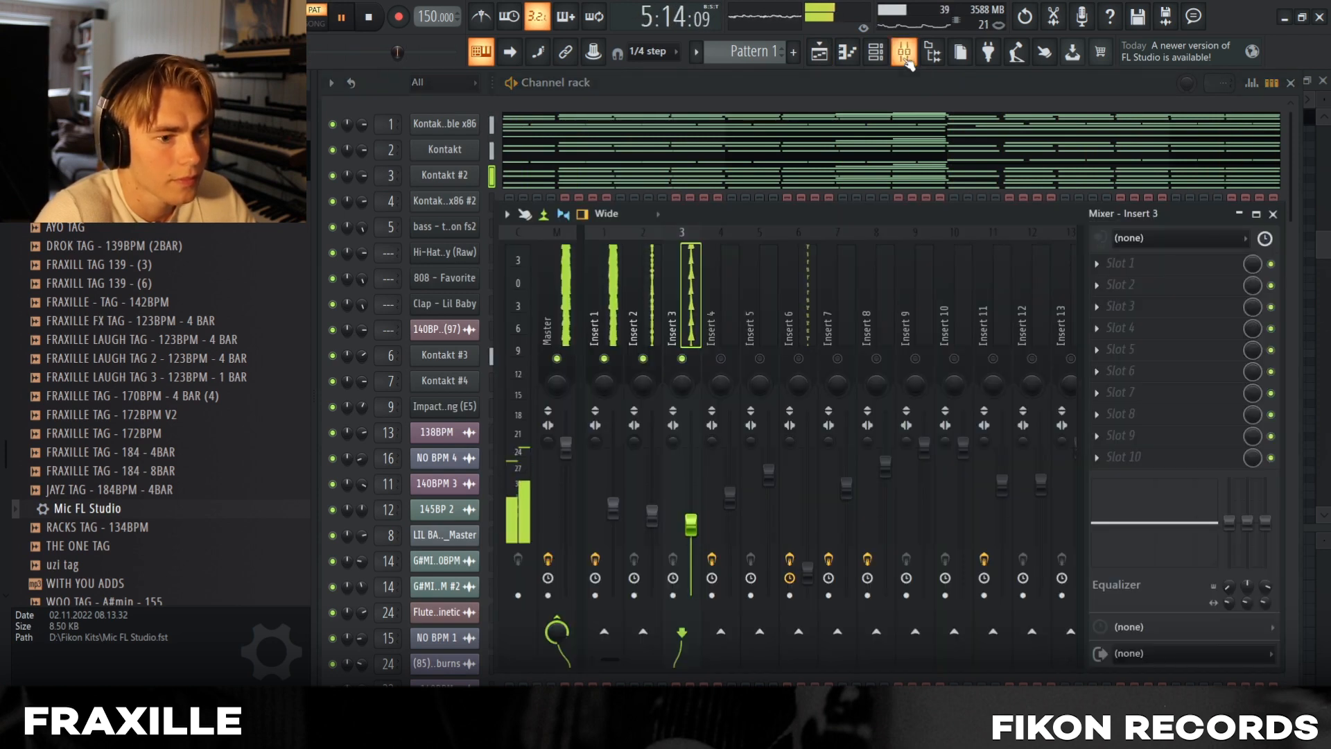
key("space")
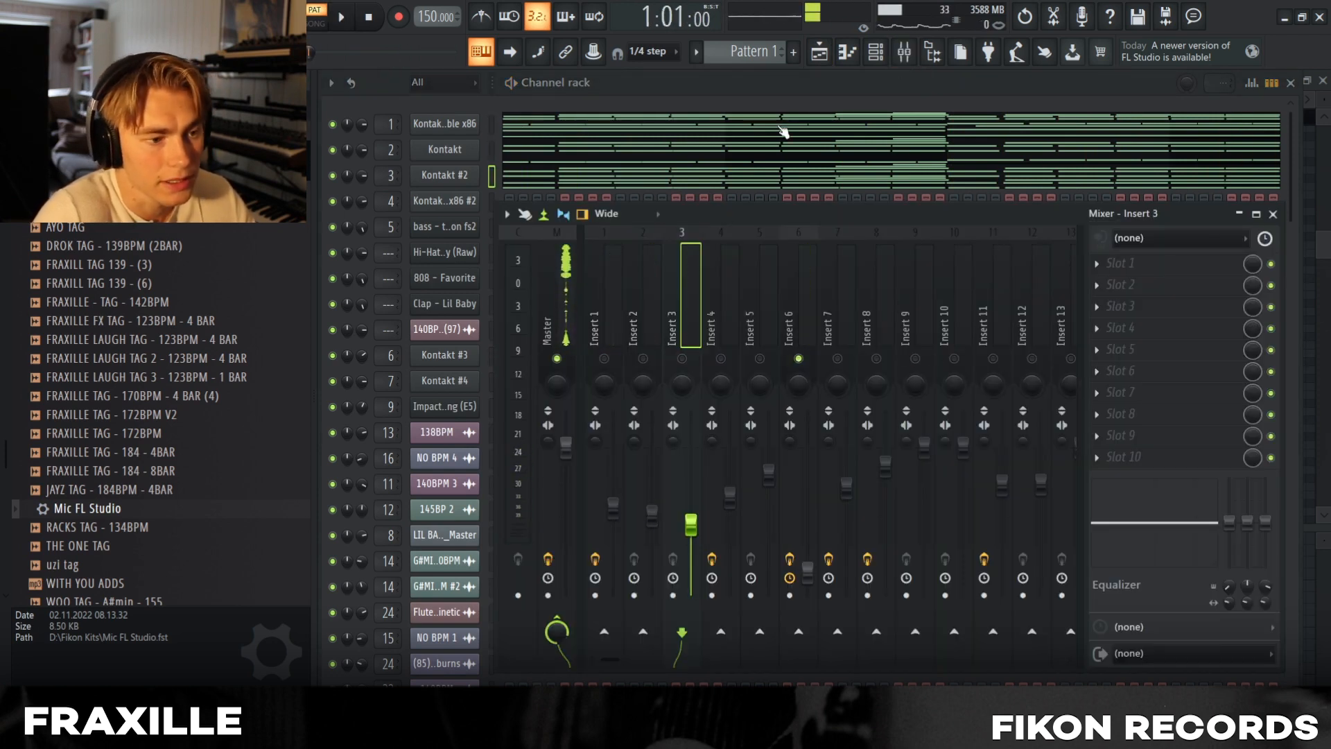
Play Pattern 1 with only Insert 6 enabled and select that mixer track to inspect its effects.
key("space")
left_click(804, 298)
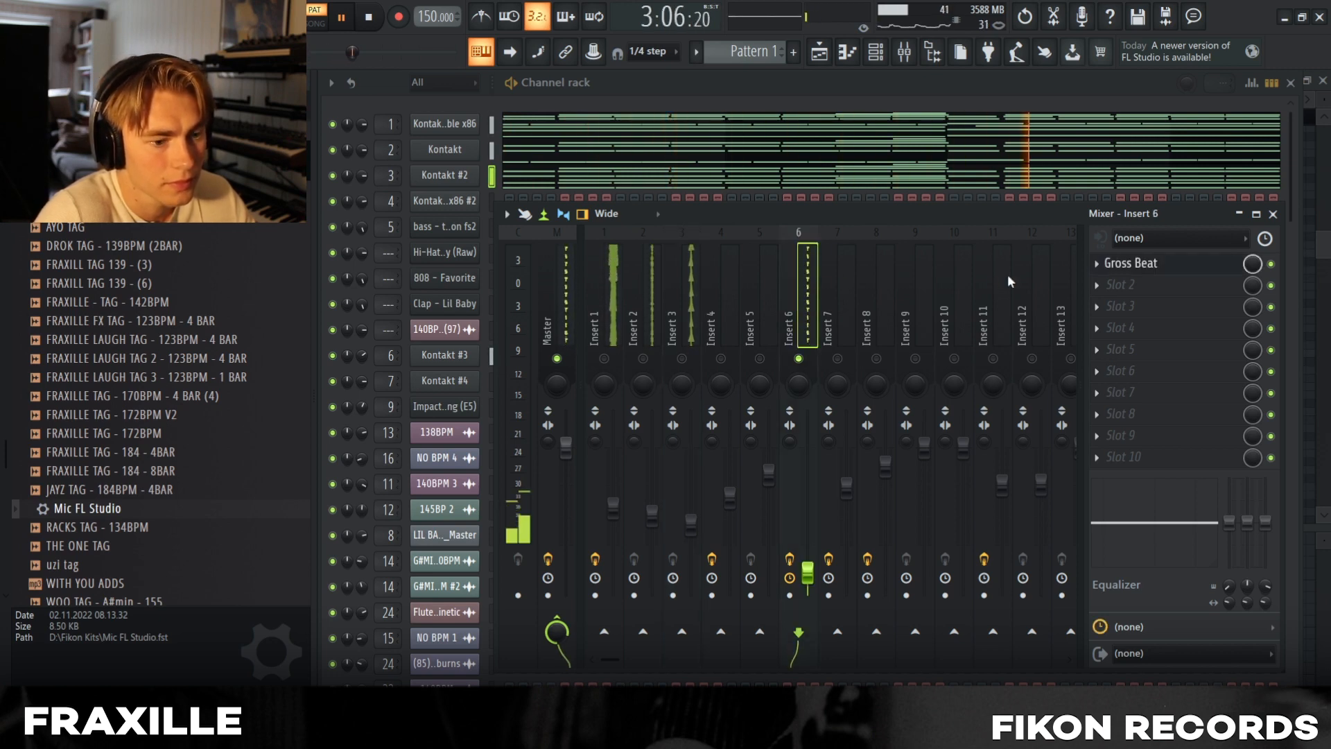
key("F9")
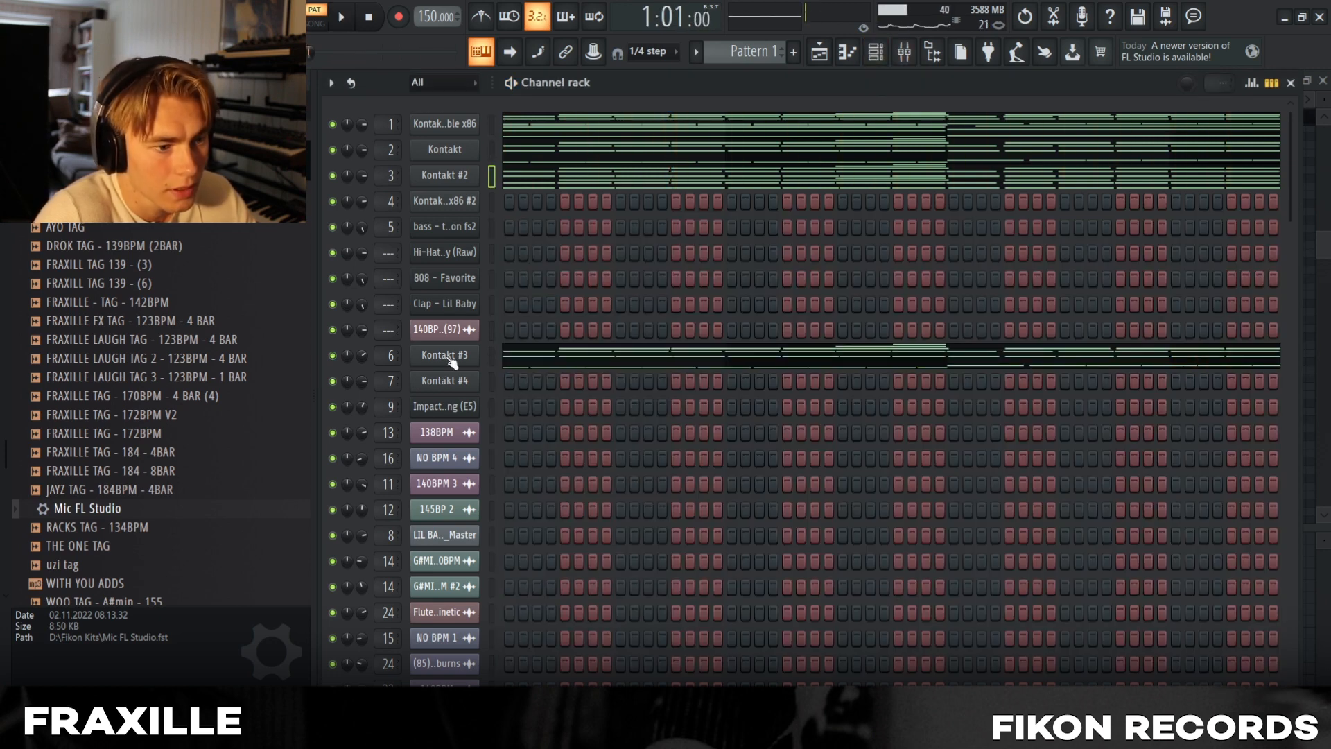
Open the Kontakt #3 instrument and browse into the Fraxille folder of the synth library presets.
left_click(448, 357)
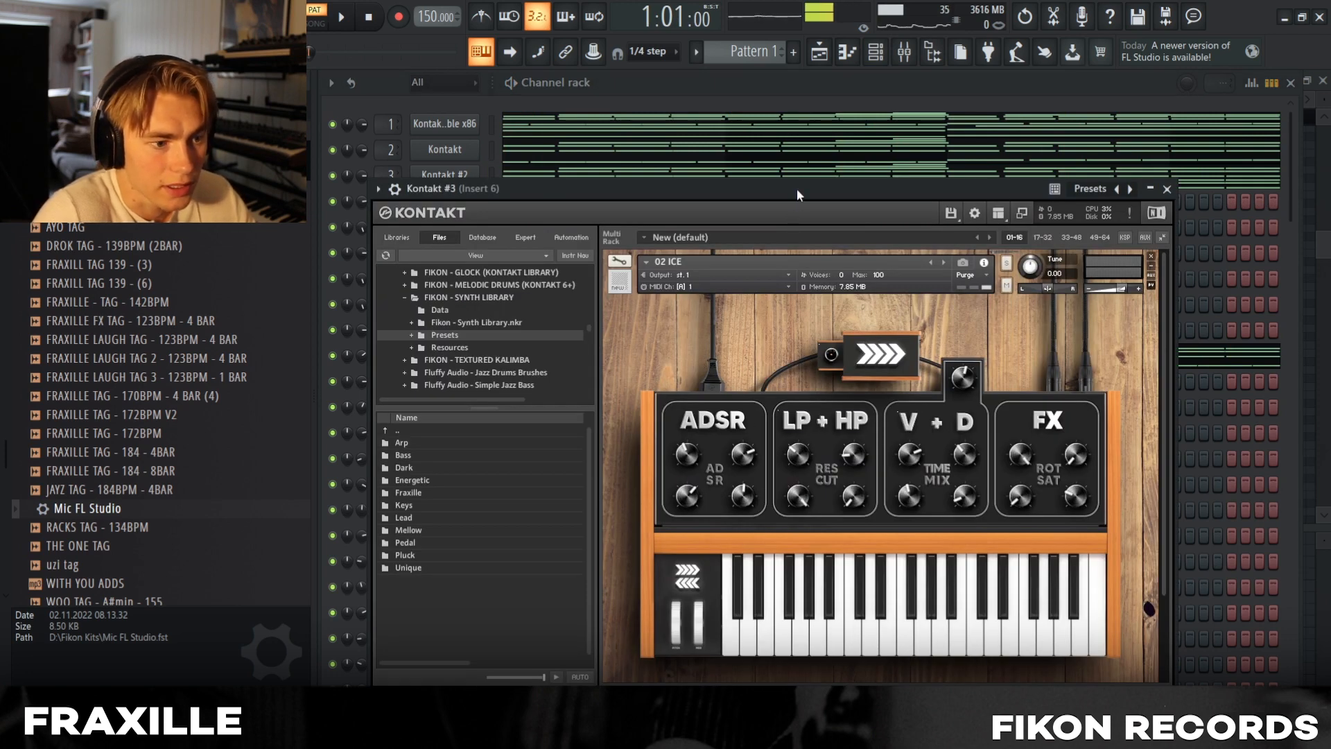
left_click_drag(797, 189, 783, 169)
double_click(398, 461)
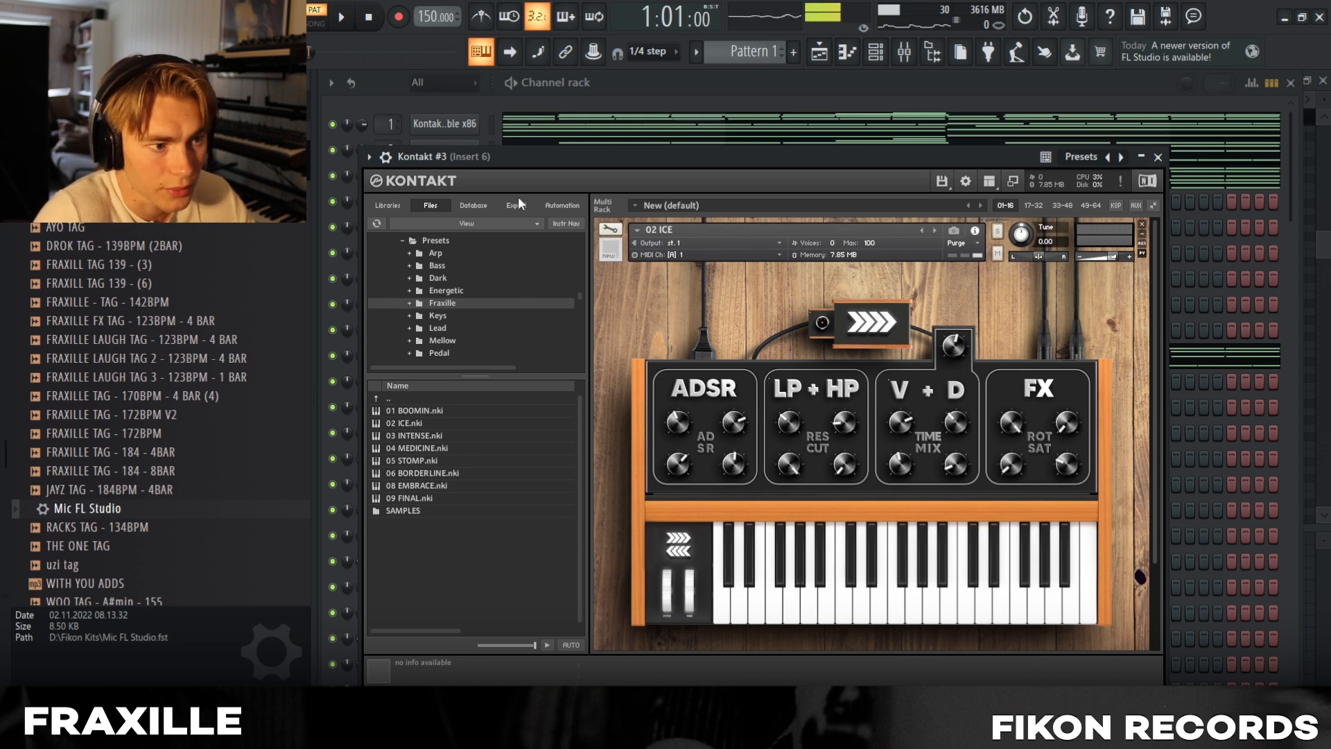
Play Pattern 1 from the mixer and solo Insert 6 to compare it with the other layers.
left_click(883, 57)
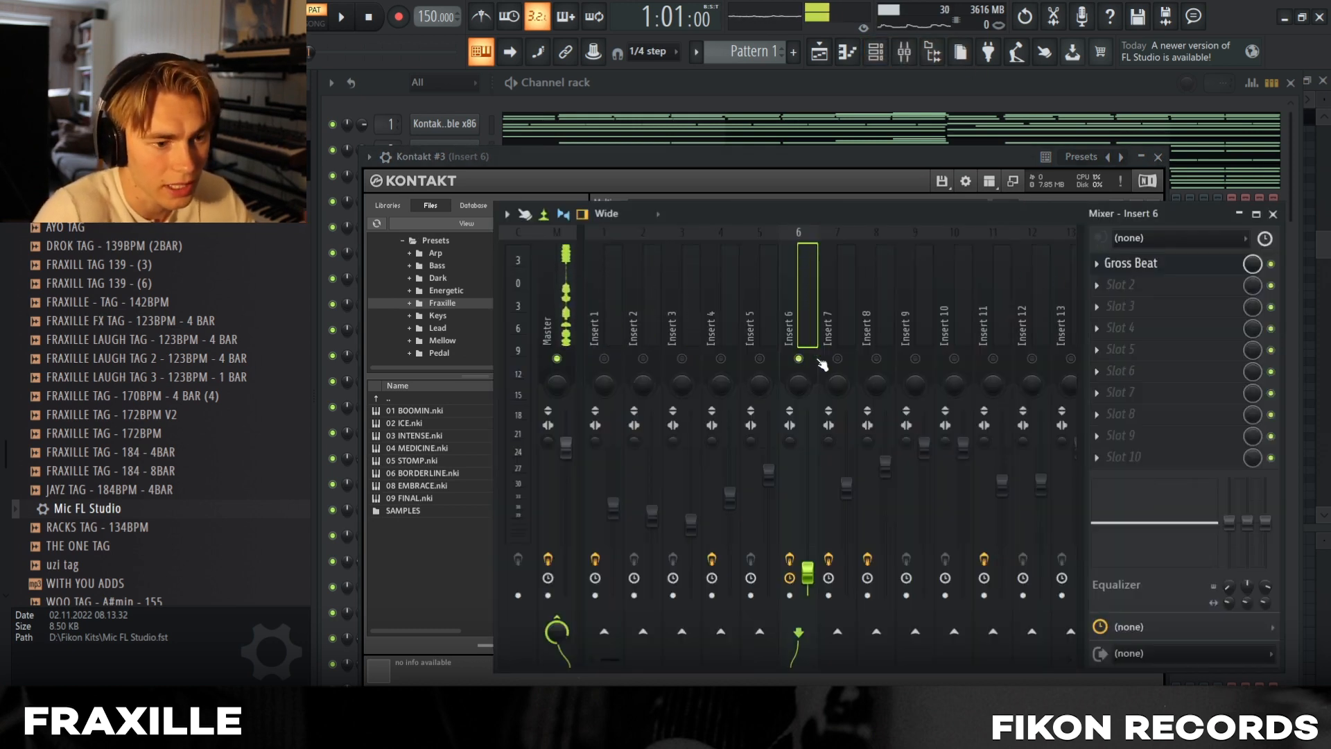
key("space")
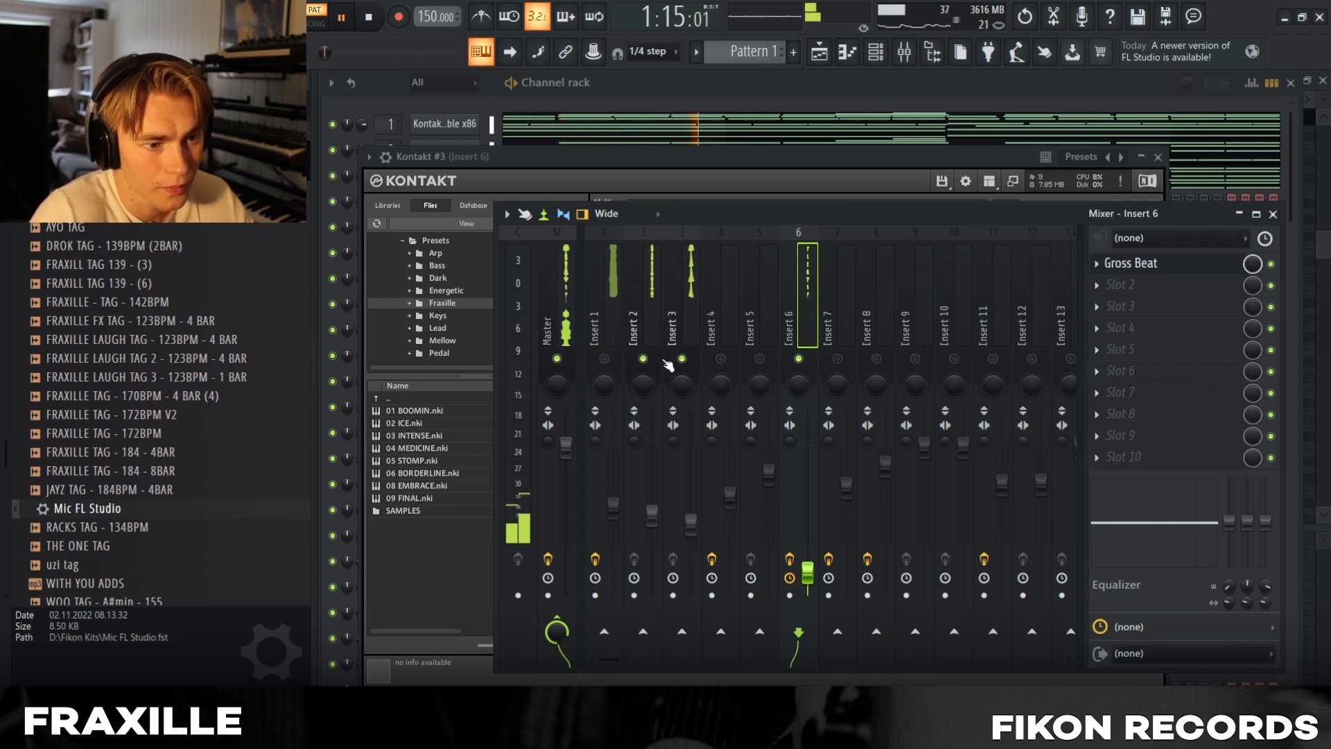
right_click(797, 358)
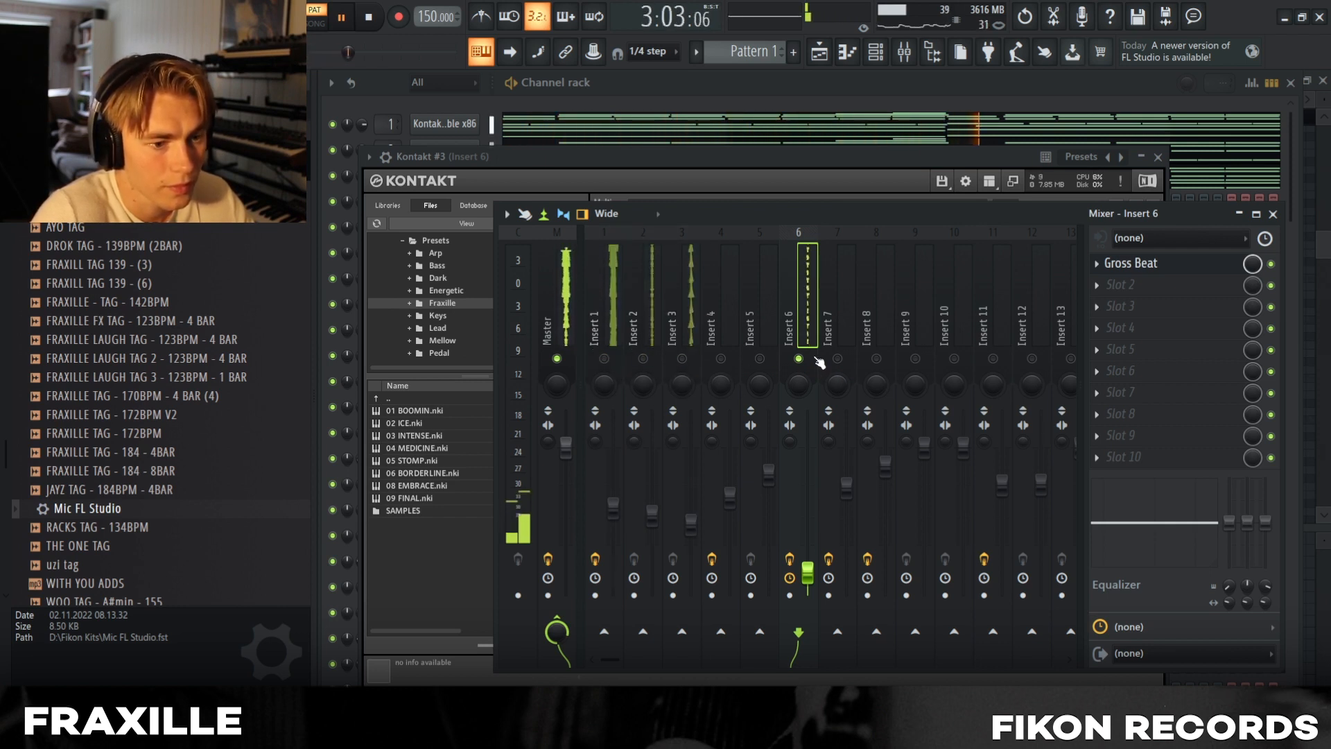
Select Pattern 5 on Track 5 of the playlist and play it from the channel rack.
left_click(820, 53)
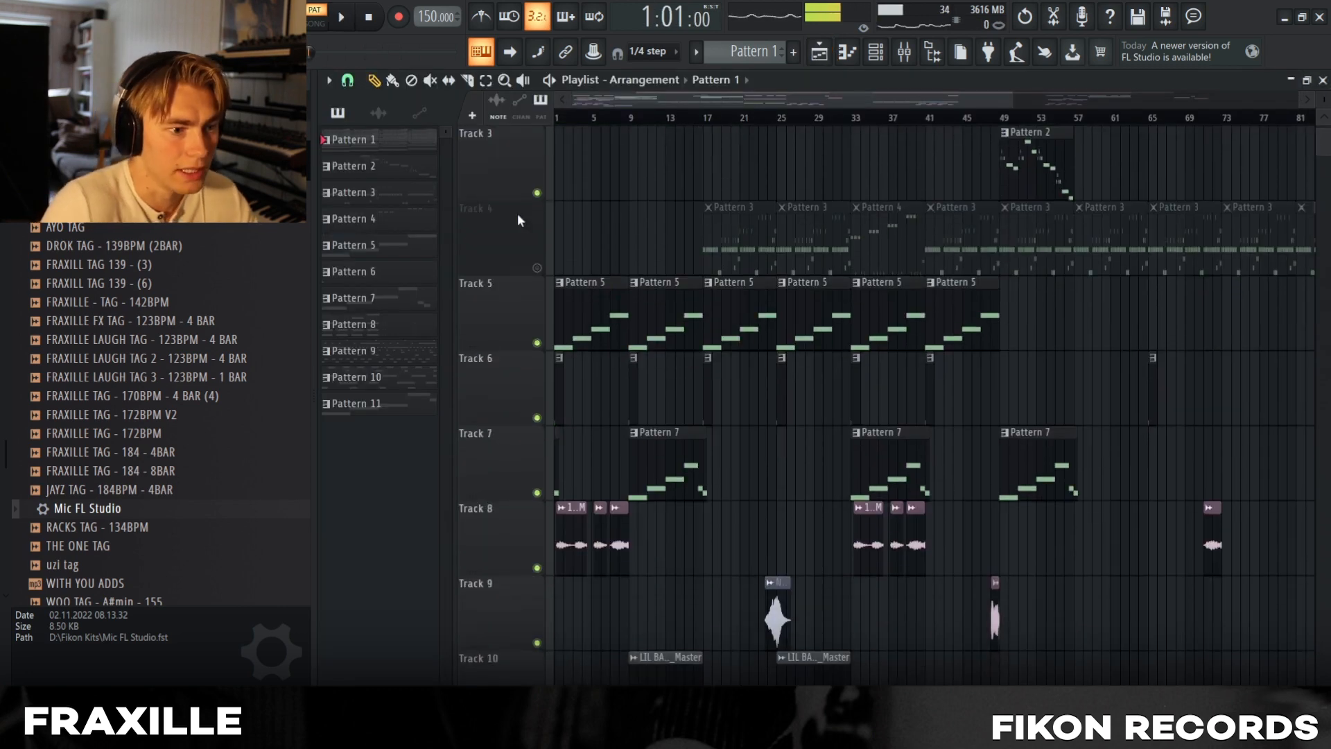
scroll(580, 194, "up", 4)
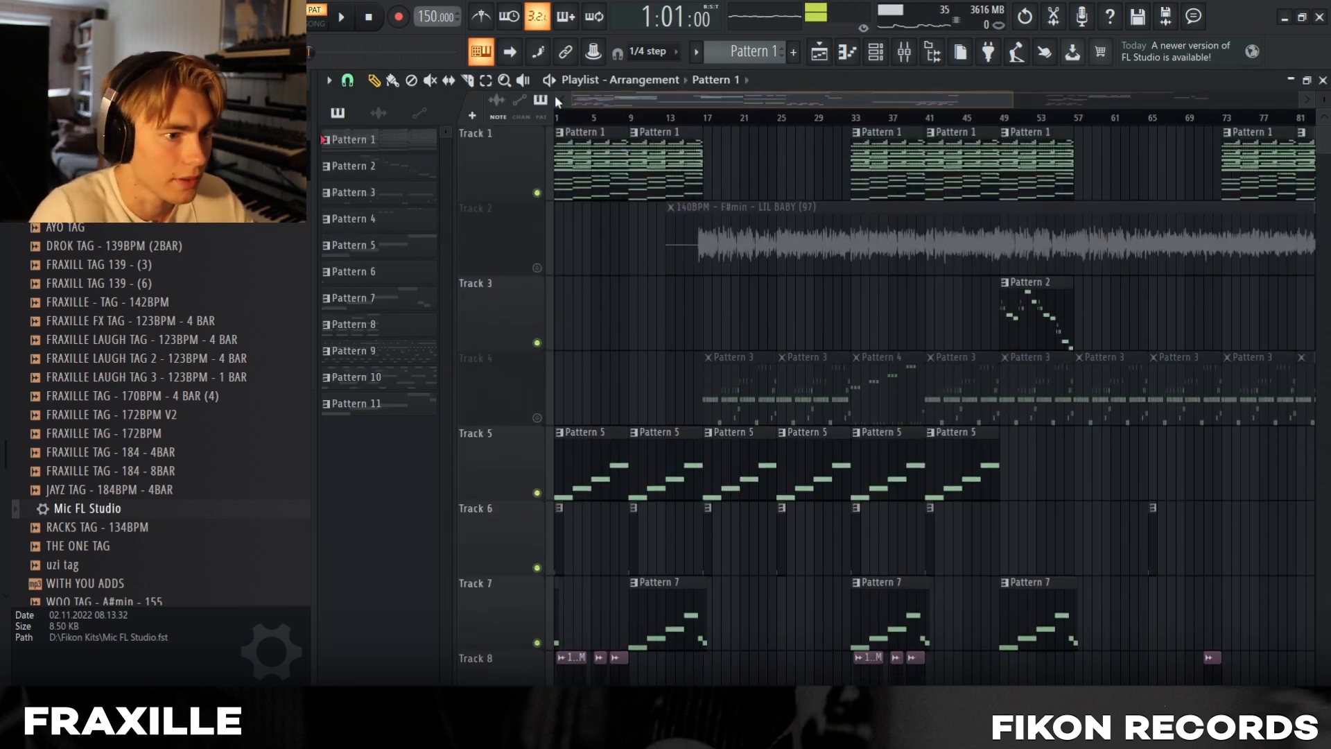
scroll(587, 140, "up", 3)
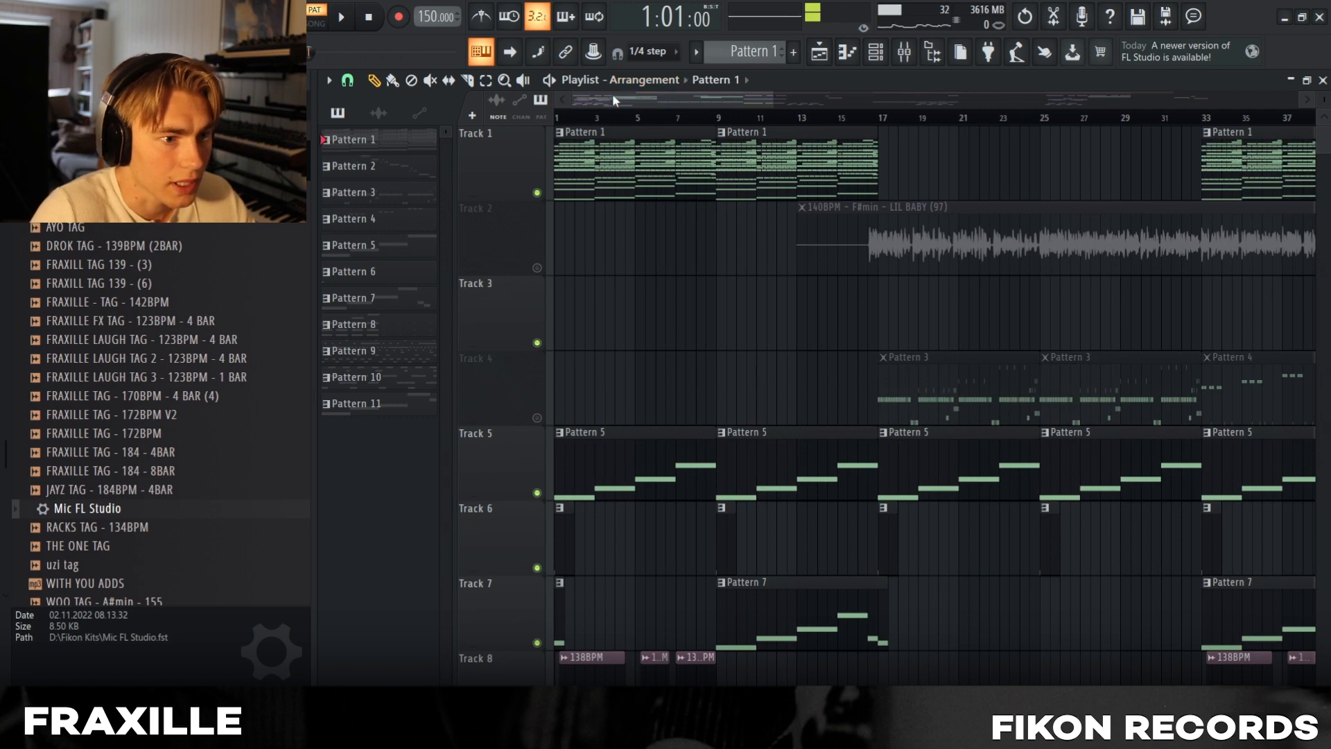
scroll(589, 201, "down", 3)
left_click(600, 244)
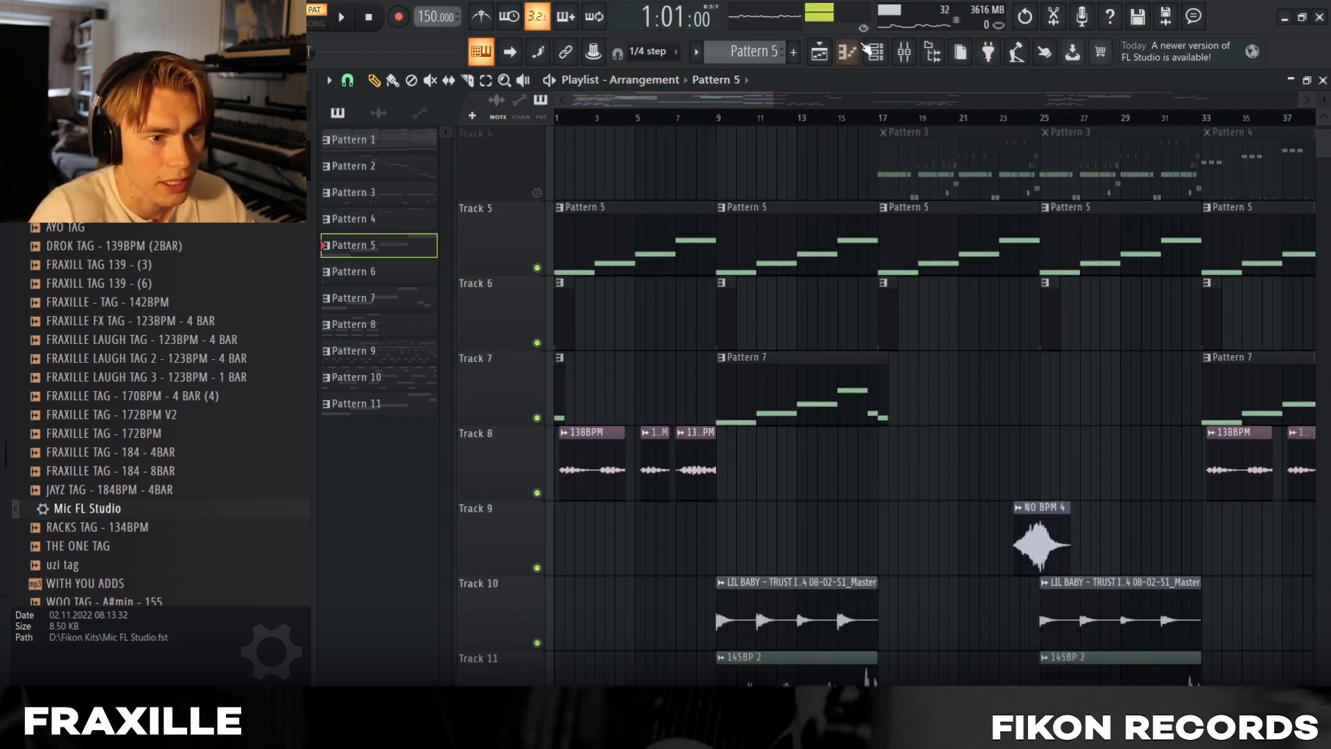
left_click(872, 51)
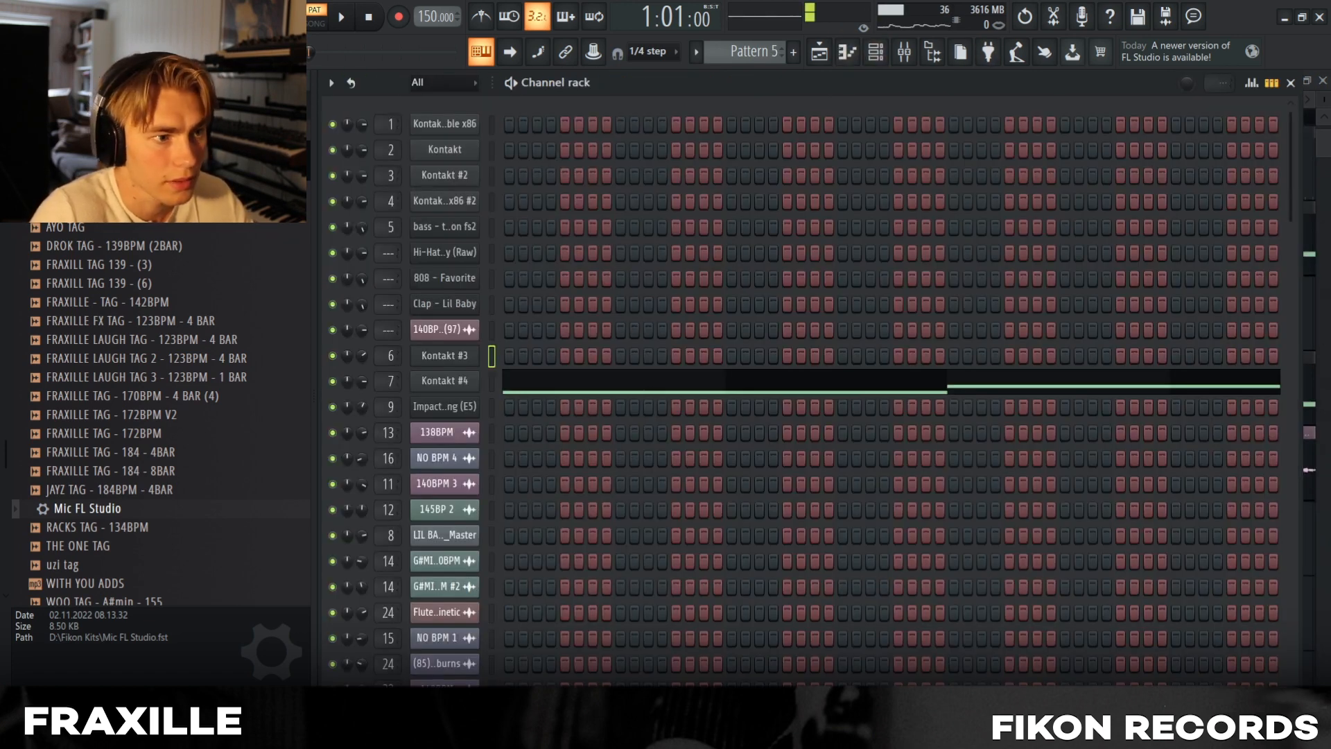
key("space")
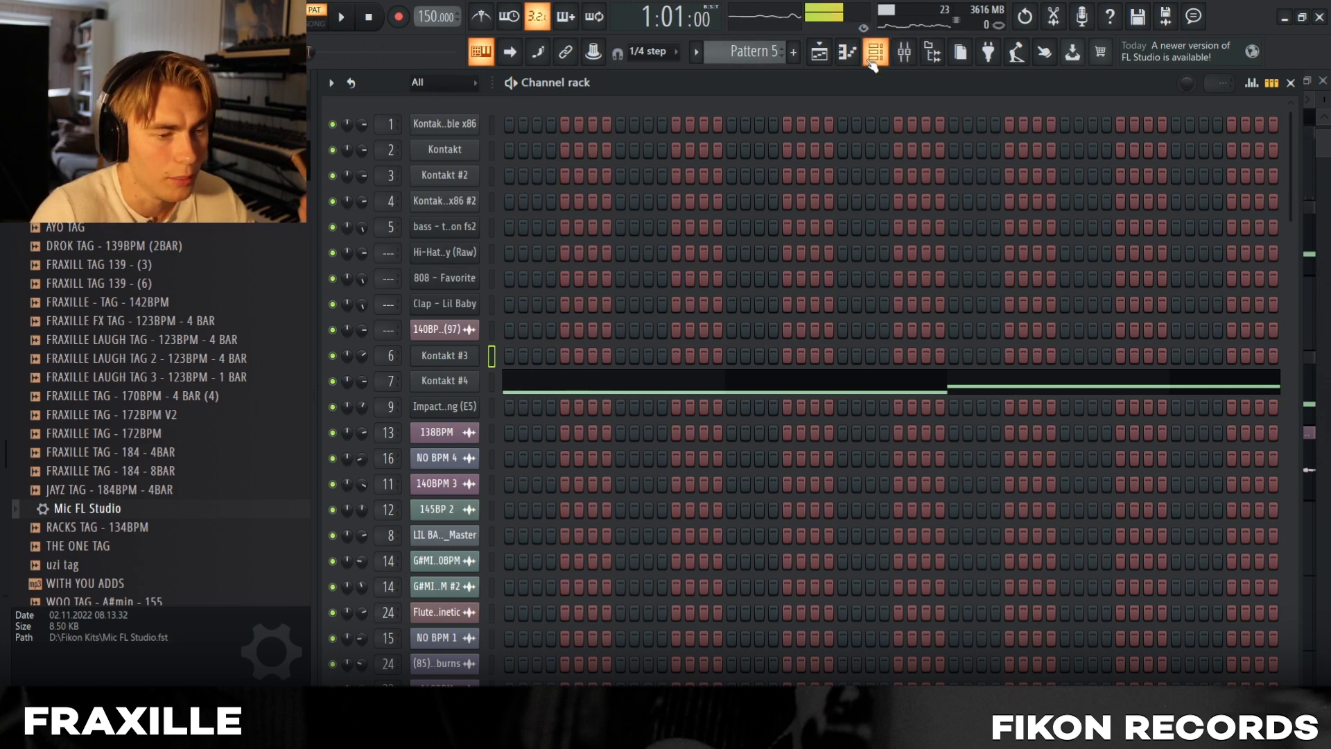
Open the Kontakt #4 channel used by Pattern 5 and play the arrangement with Tracks 1 and 5 enabled.
left_click(472, 390)
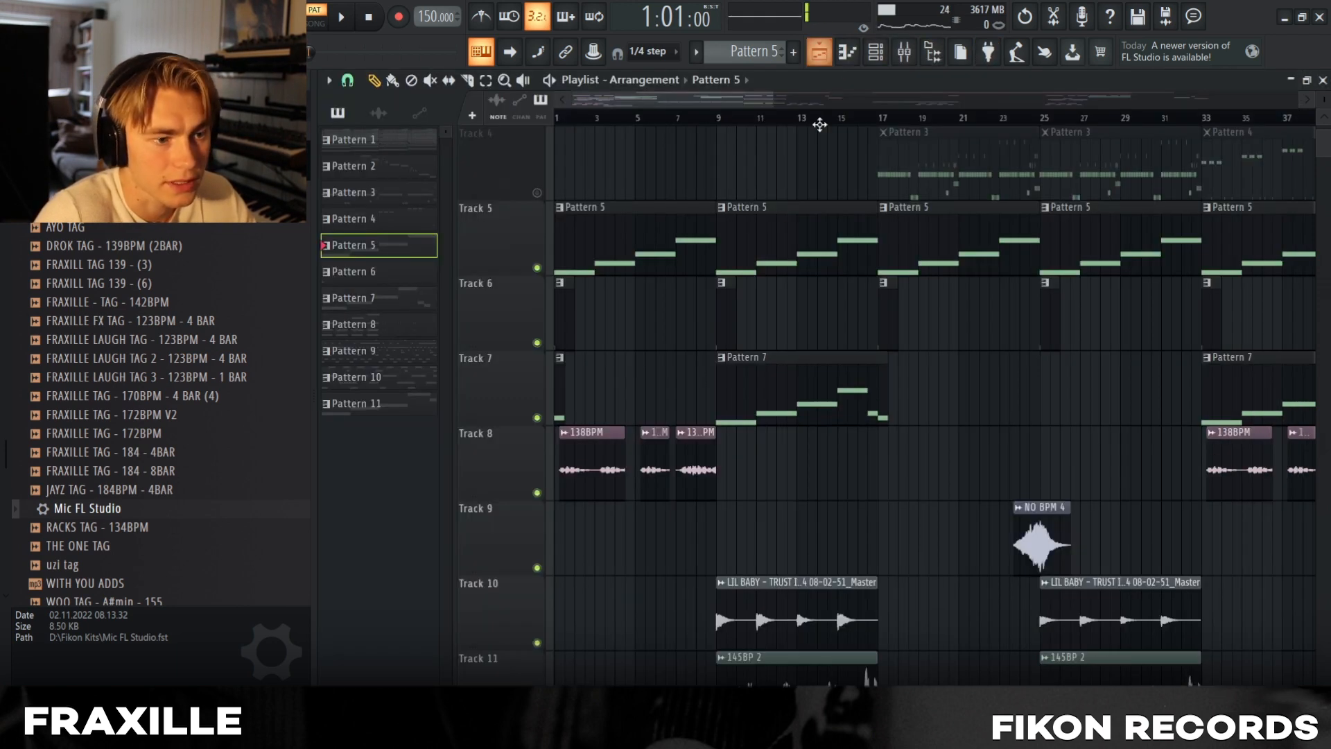
left_click(819, 52)
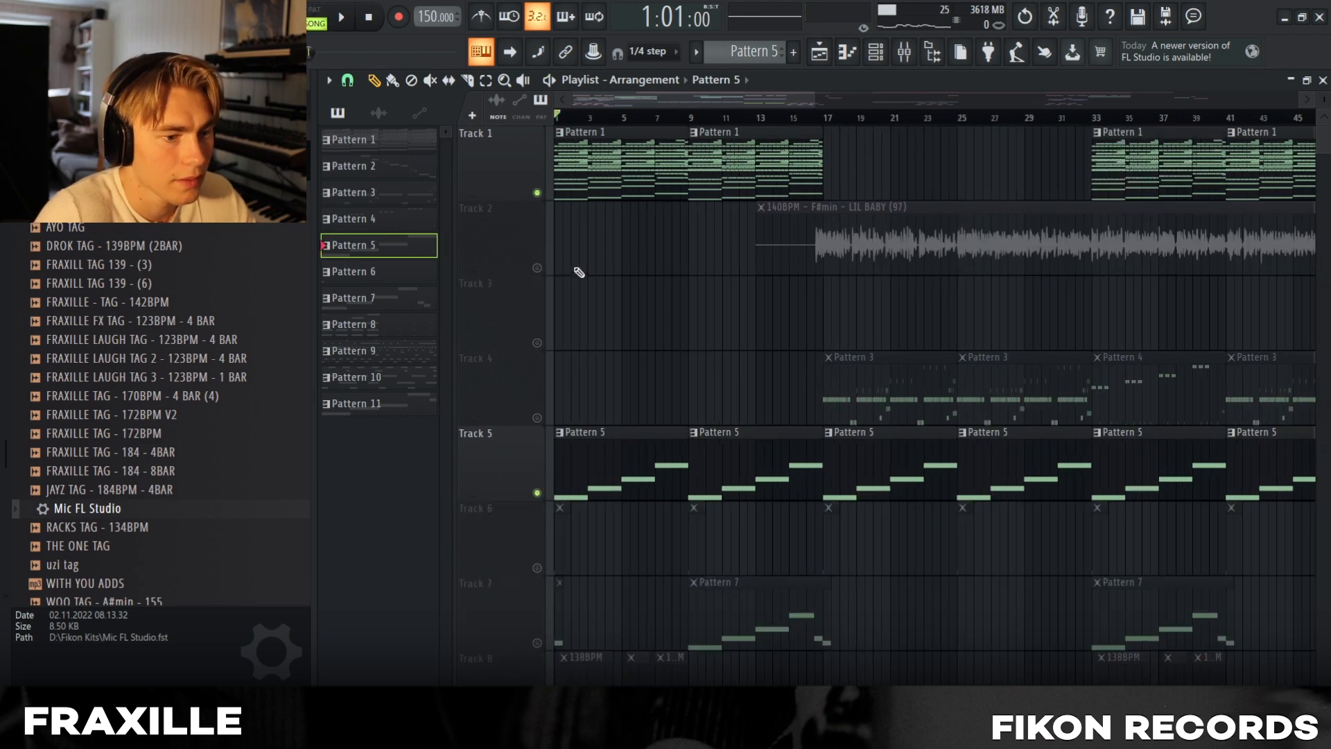
key("space")
scroll(614, 337, "down", 2)
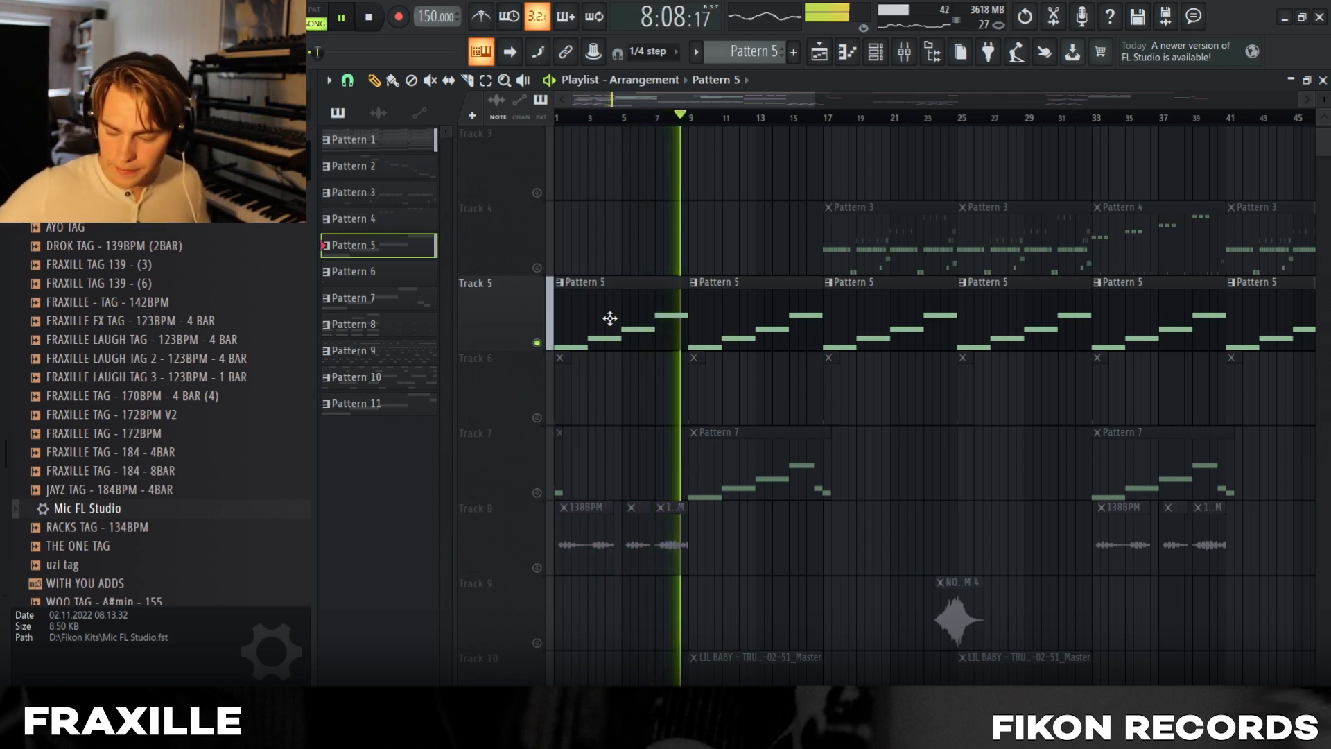
key("space")
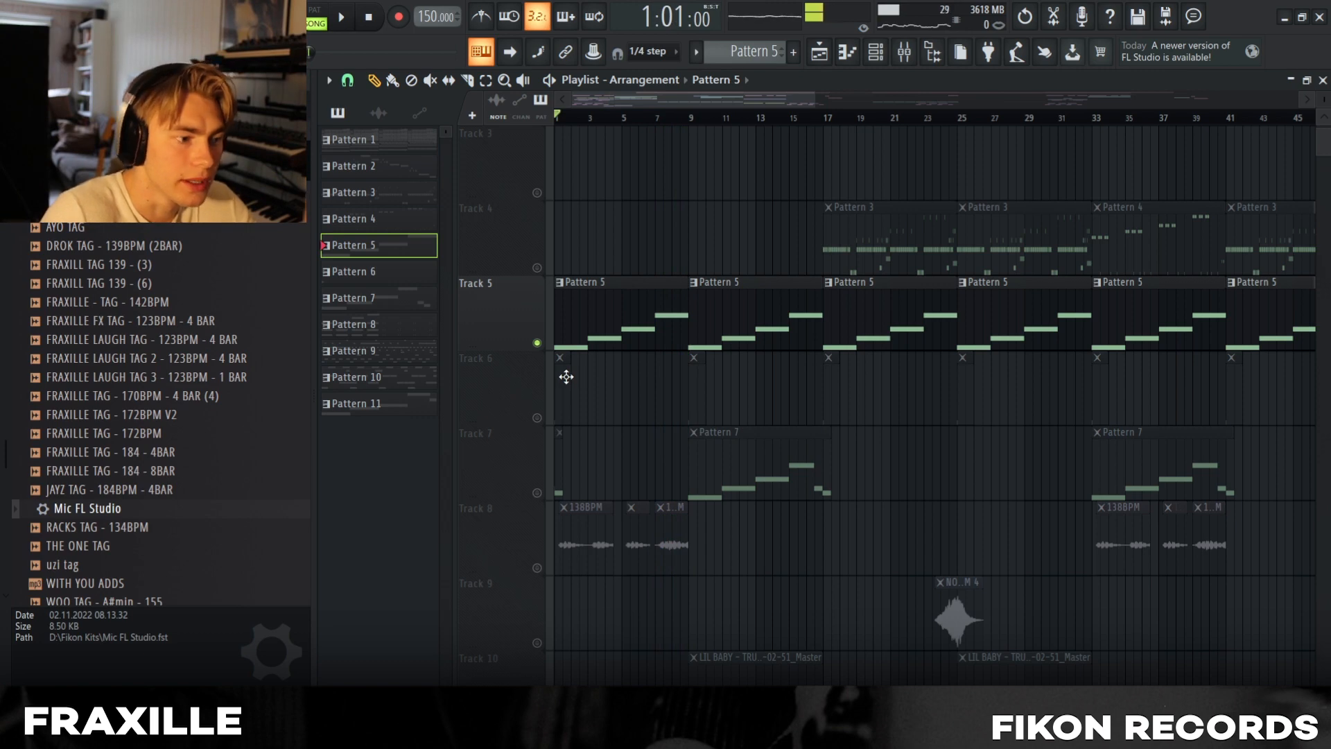
Enable Track 6 with Pattern 6 in the playlist and open its Impact - Gong (E5) sampler channel.
left_click(479, 410)
left_click(537, 417)
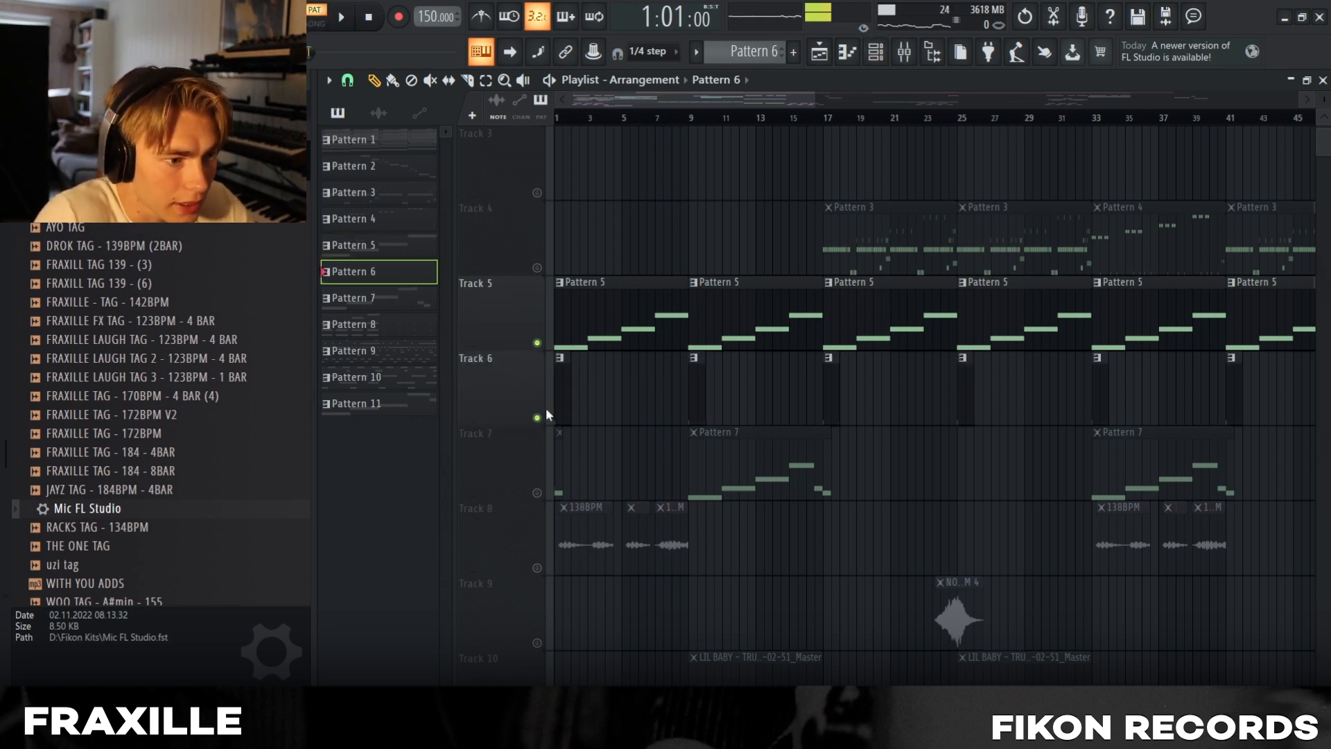
left_click(876, 56)
left_click(457, 404)
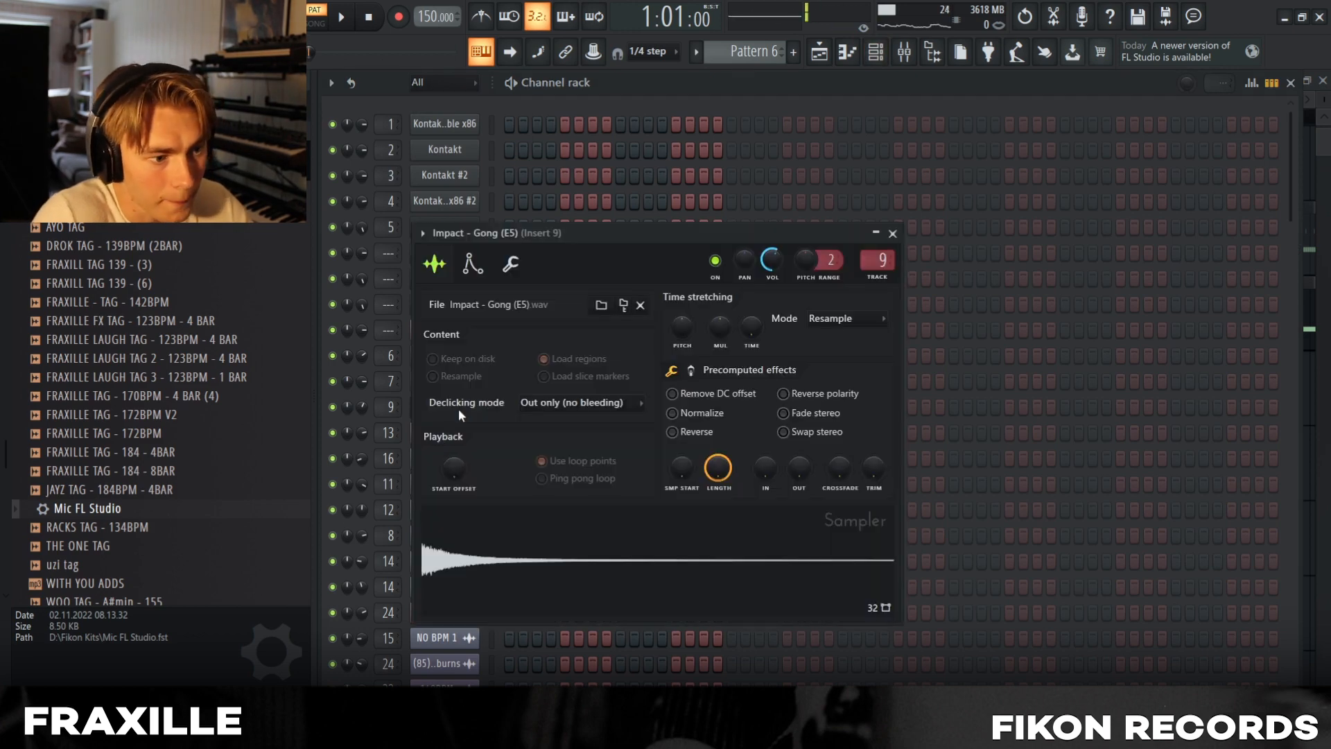
left_click(825, 56)
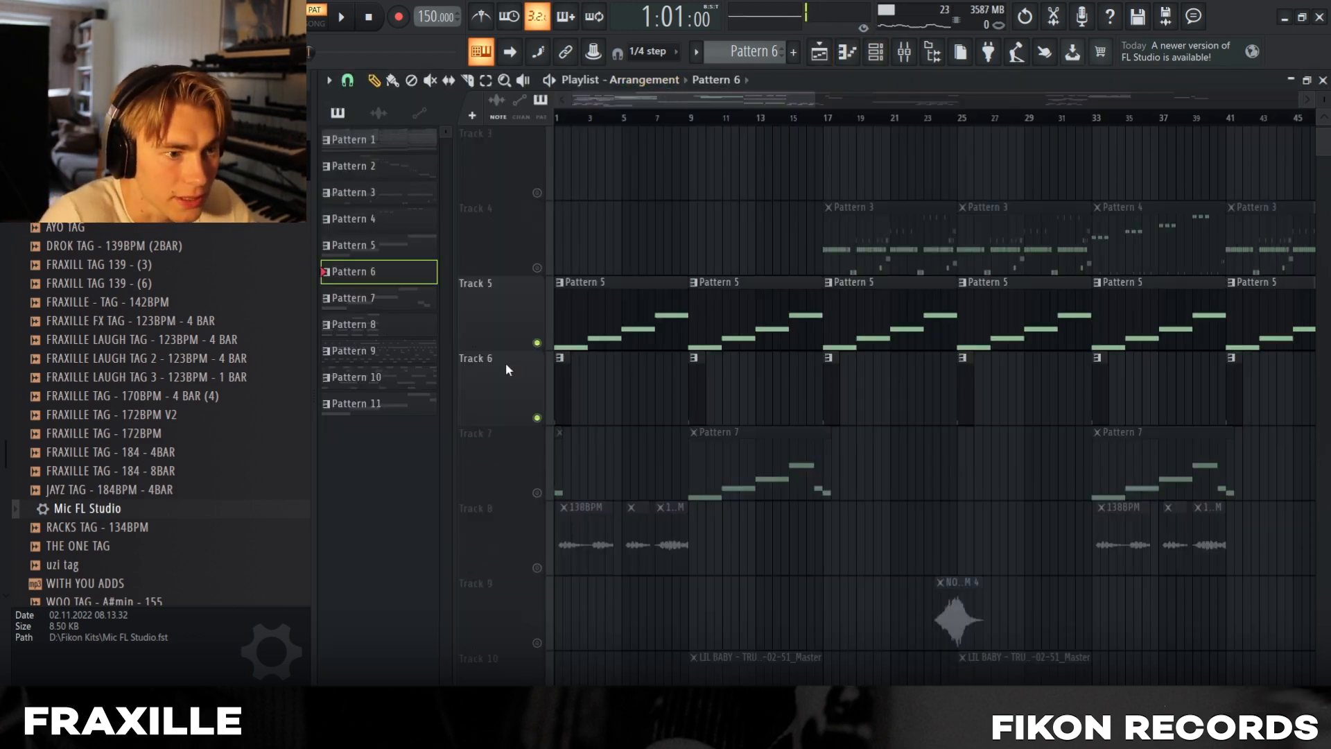
Preview Impact - Gong (E5) from the Impact folder of Fraxille - Official Drum Kit and play the arrangement with Track 6 included.
scroll(505, 363, "up", 2, "ctrl")
scroll(160, 416, "up", 10)
left_click(154, 397)
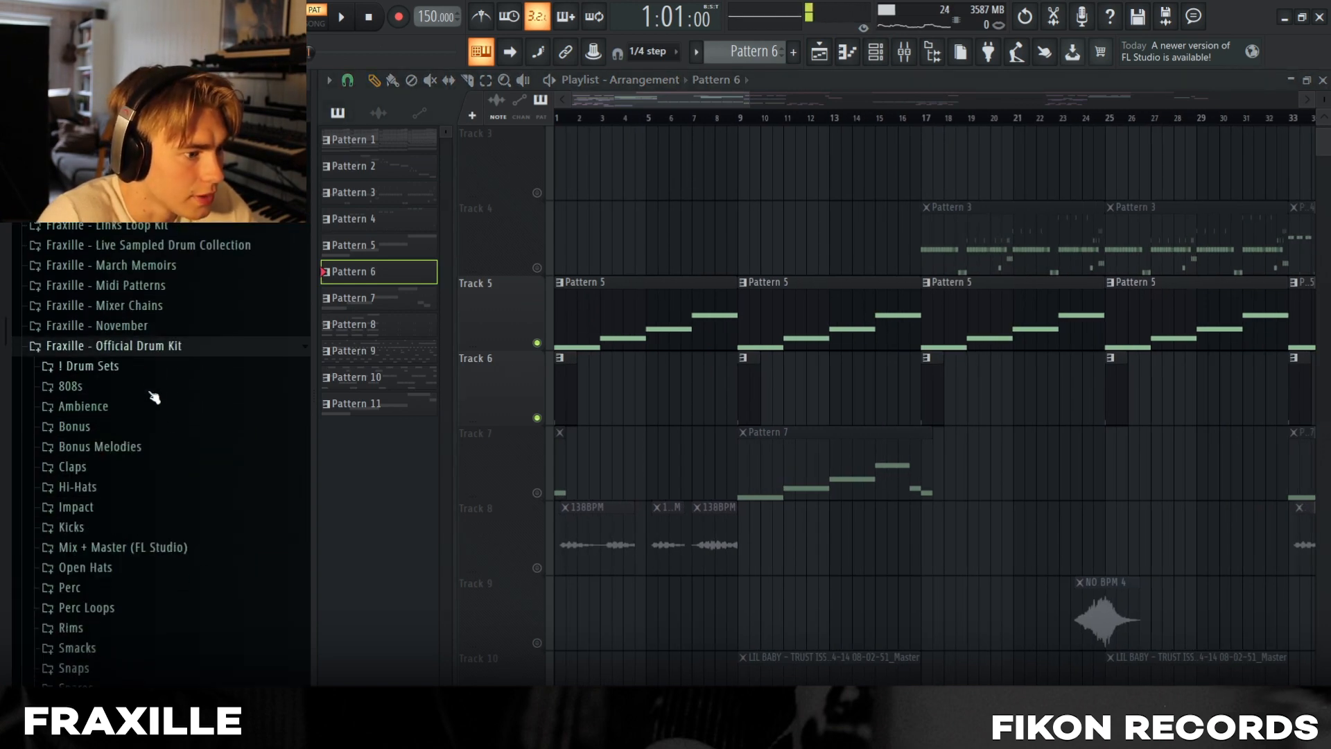
scroll(154, 397, "down", 2)
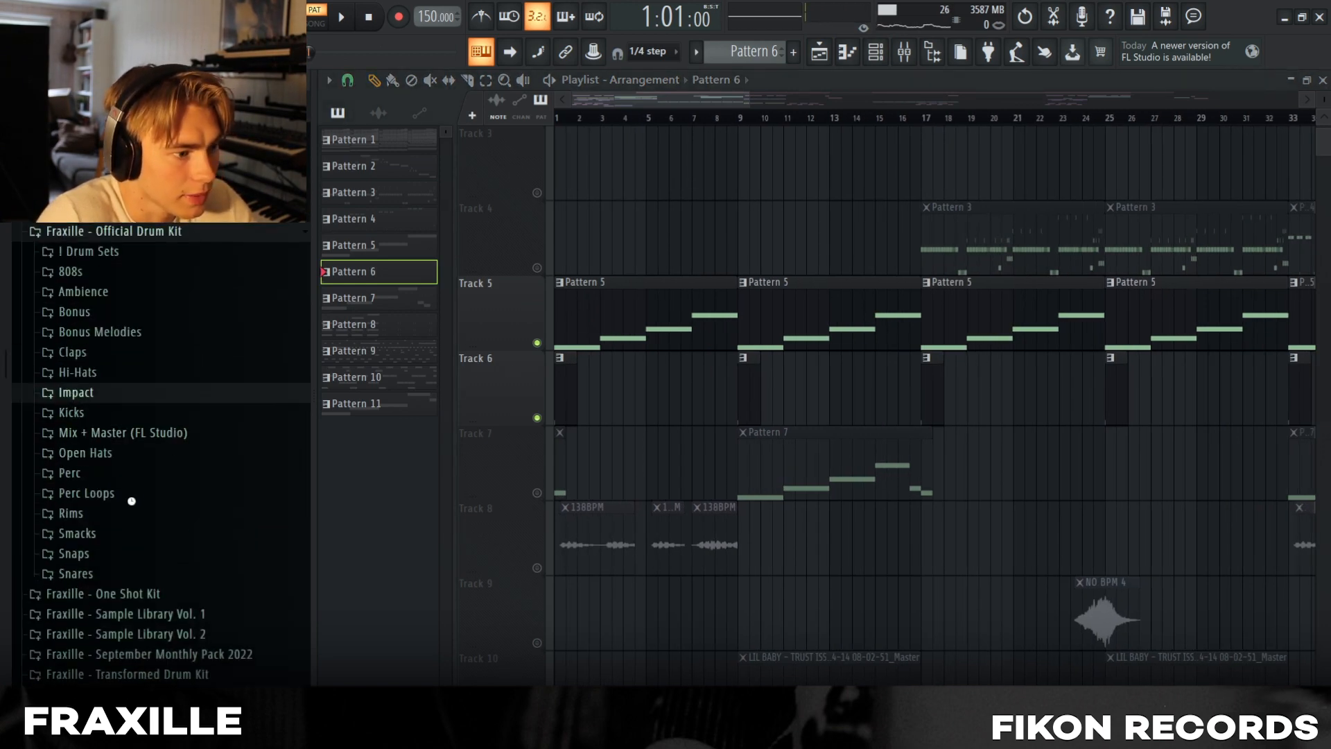
left_click(179, 582)
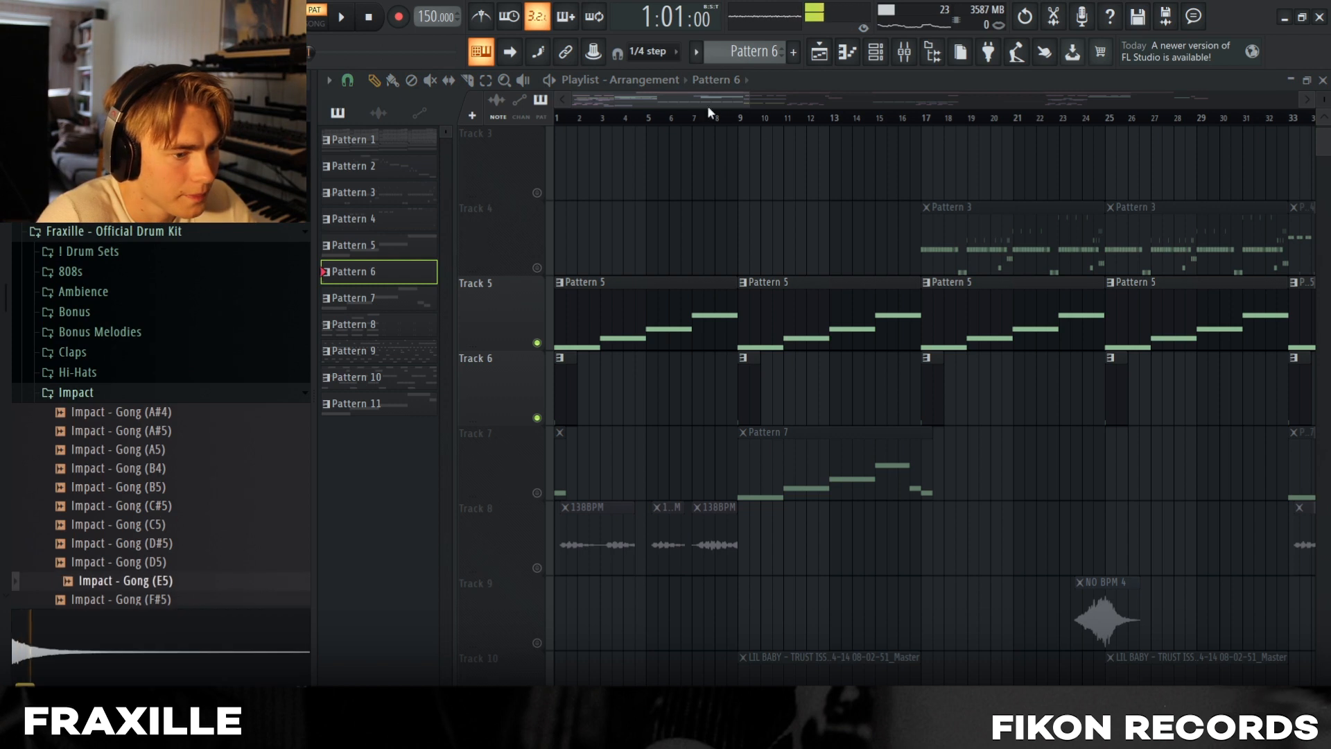
key("space")
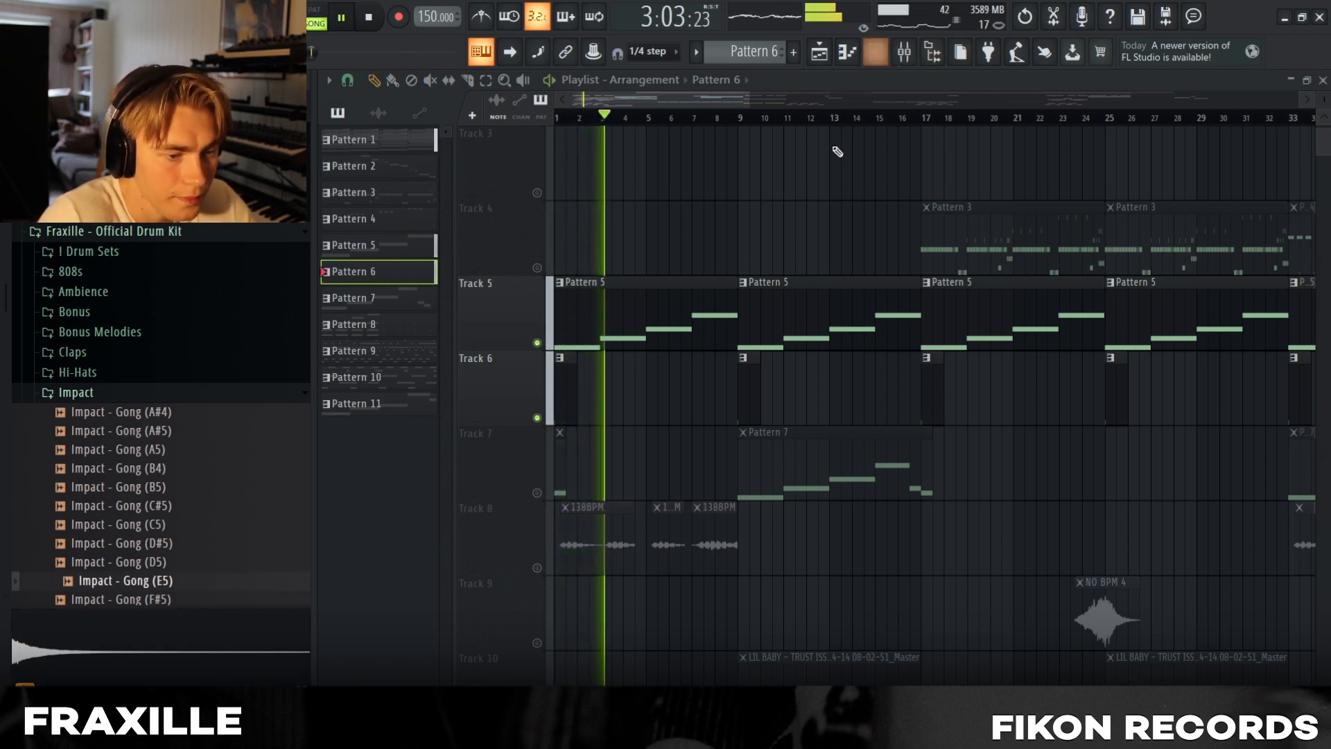
key("space")
Enable Tracks 7 and 8 and inspect the sample settings of the 138BPM audio clip on Track 8.
scroll(739, 222, "down", 2)
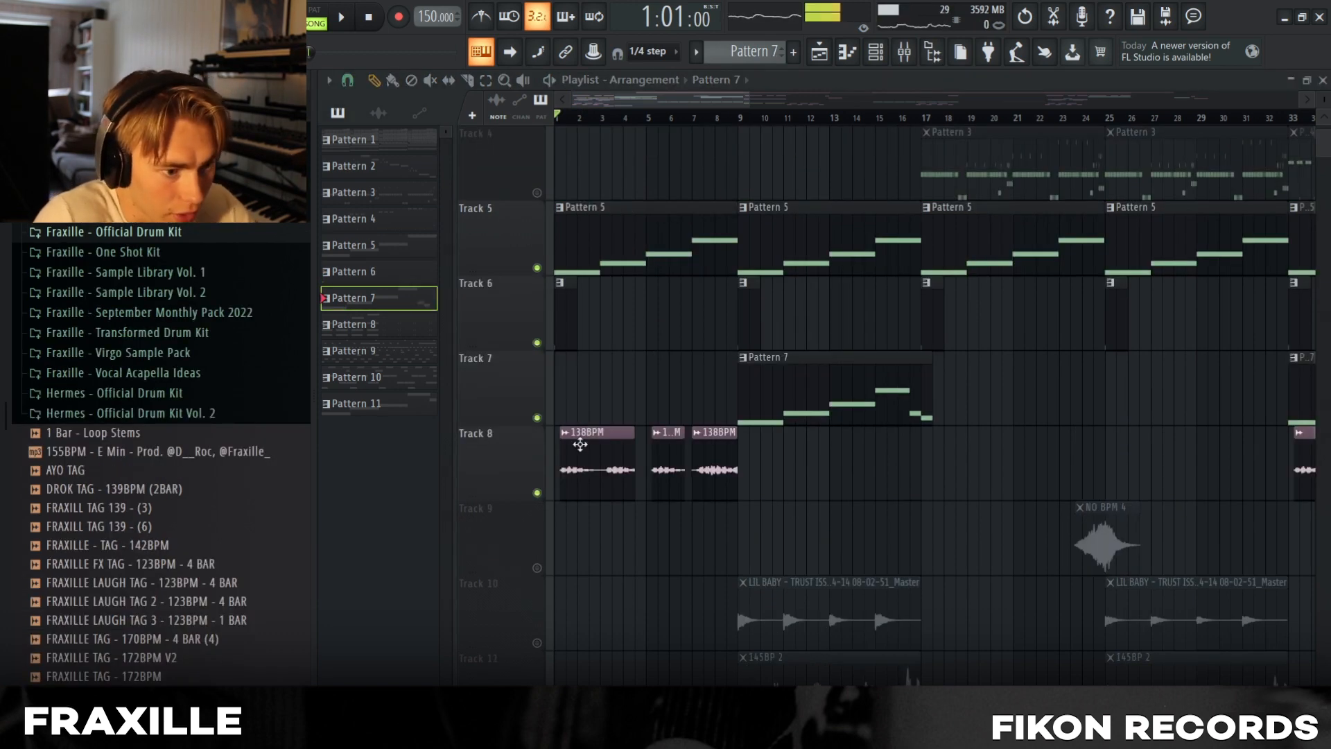
double_click(579, 445)
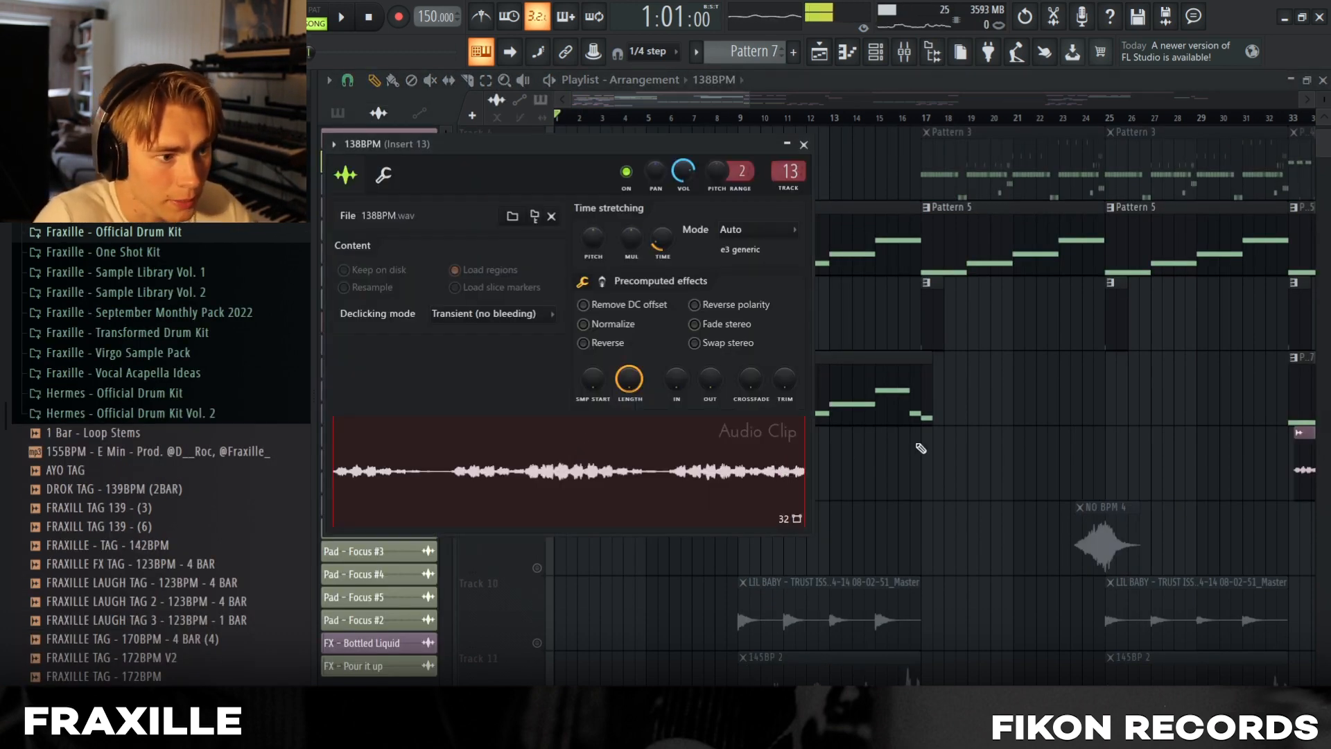
key("Escape")
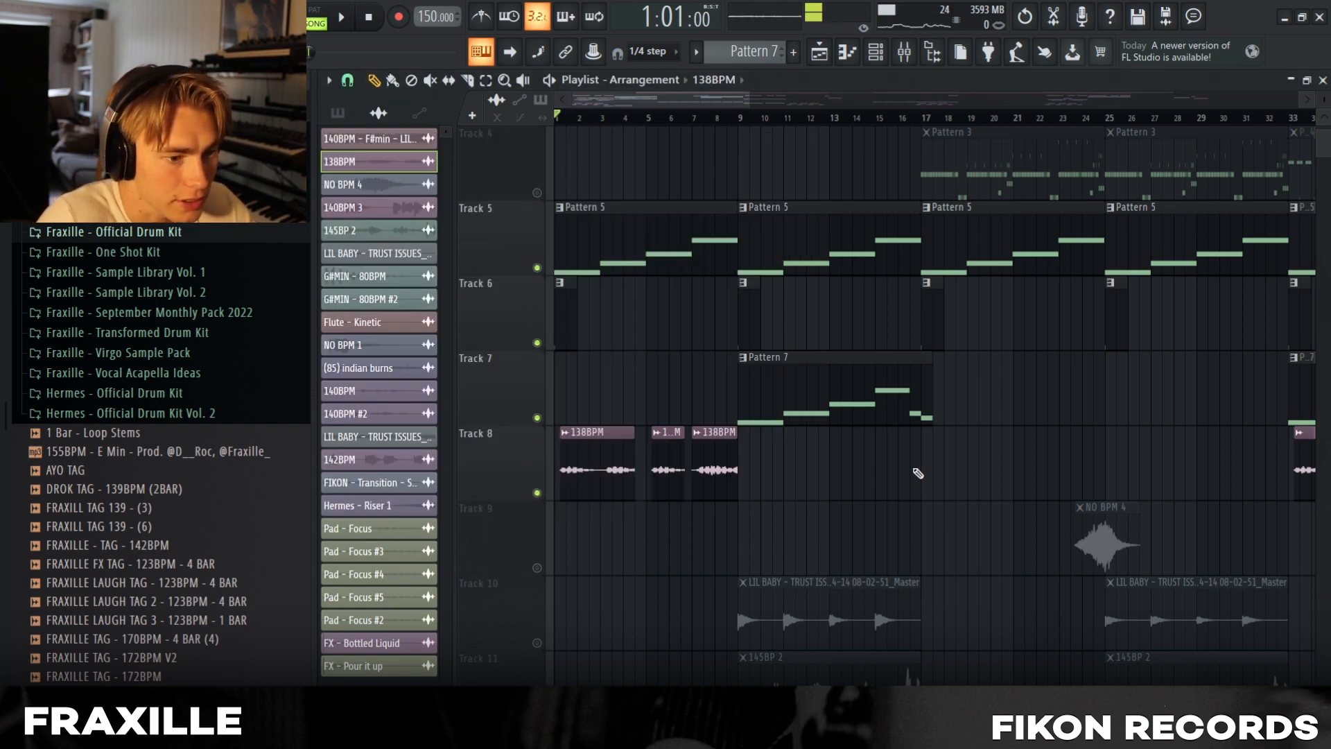
Play the arrangement with Track 8 included and check the 138BPM clip's mixer track, Insert 13, for effects.
key("space")
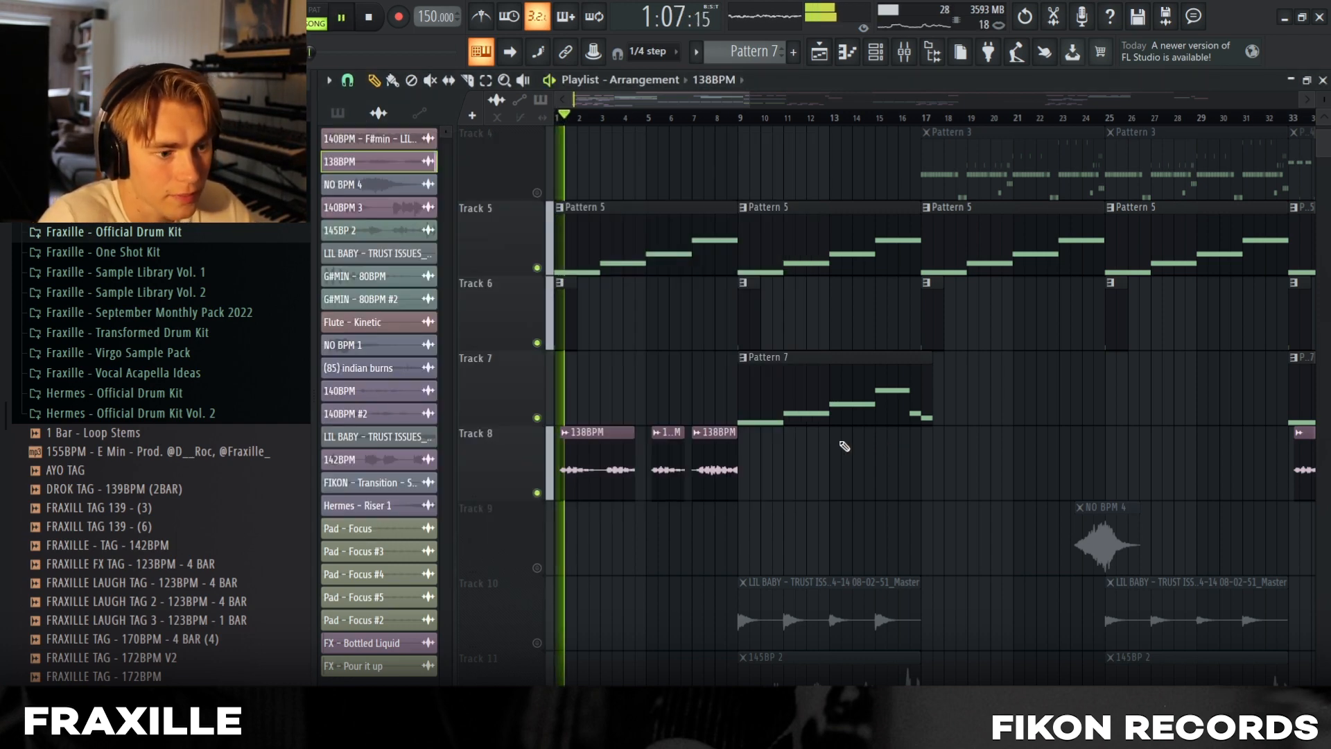
scroll(669, 436, "down", 3)
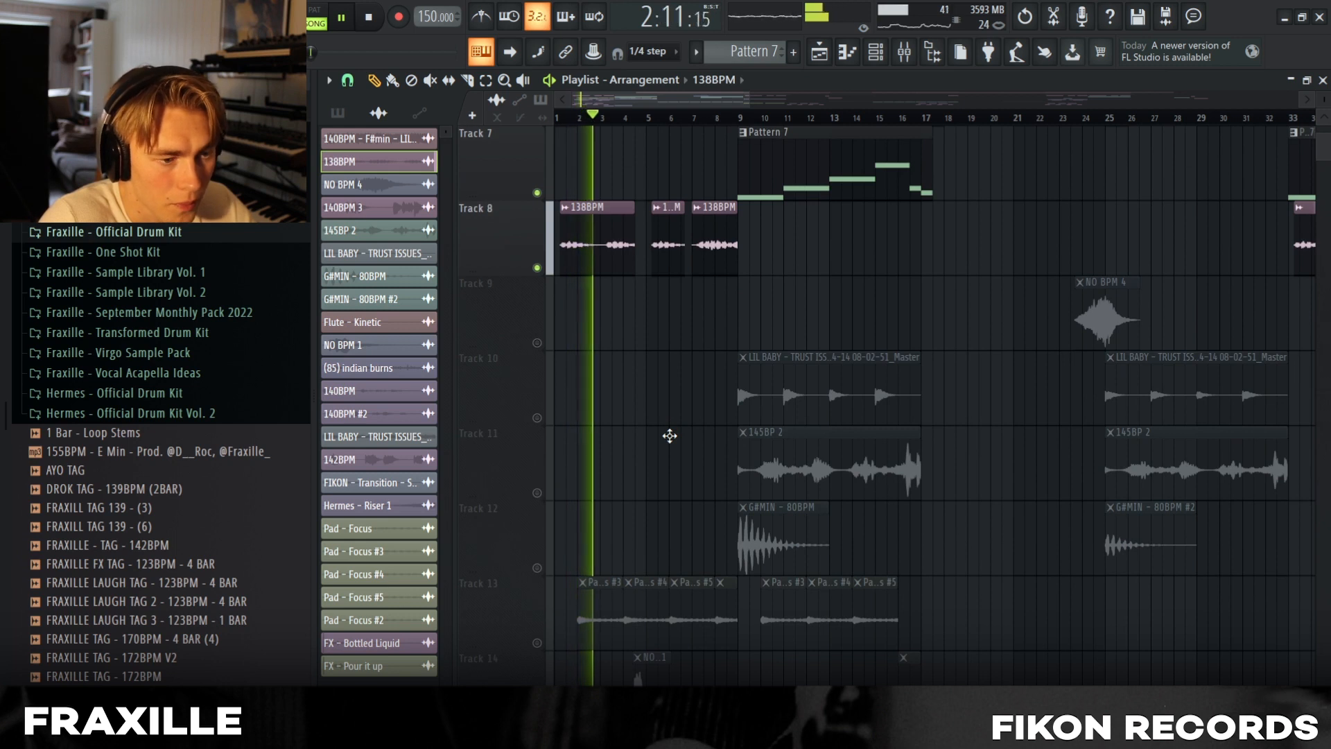
scroll(669, 435, "up", 2)
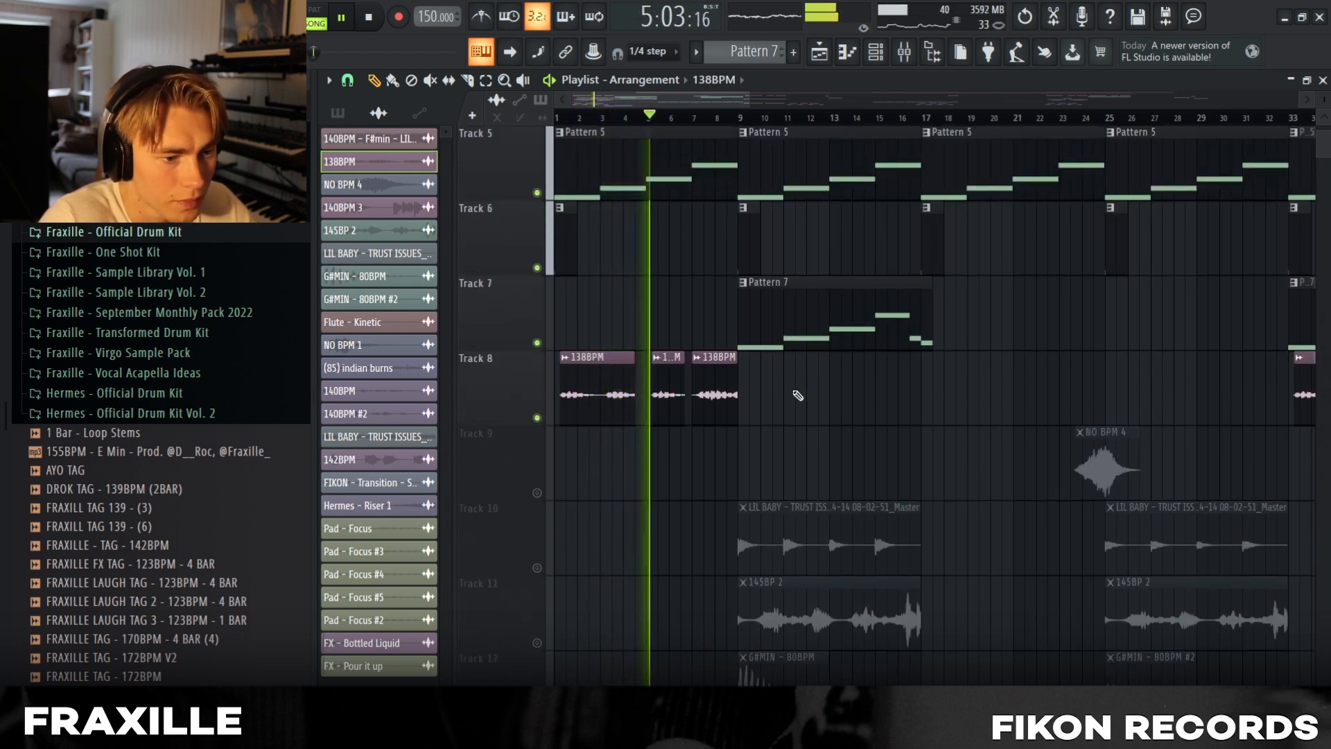
double_click(624, 367)
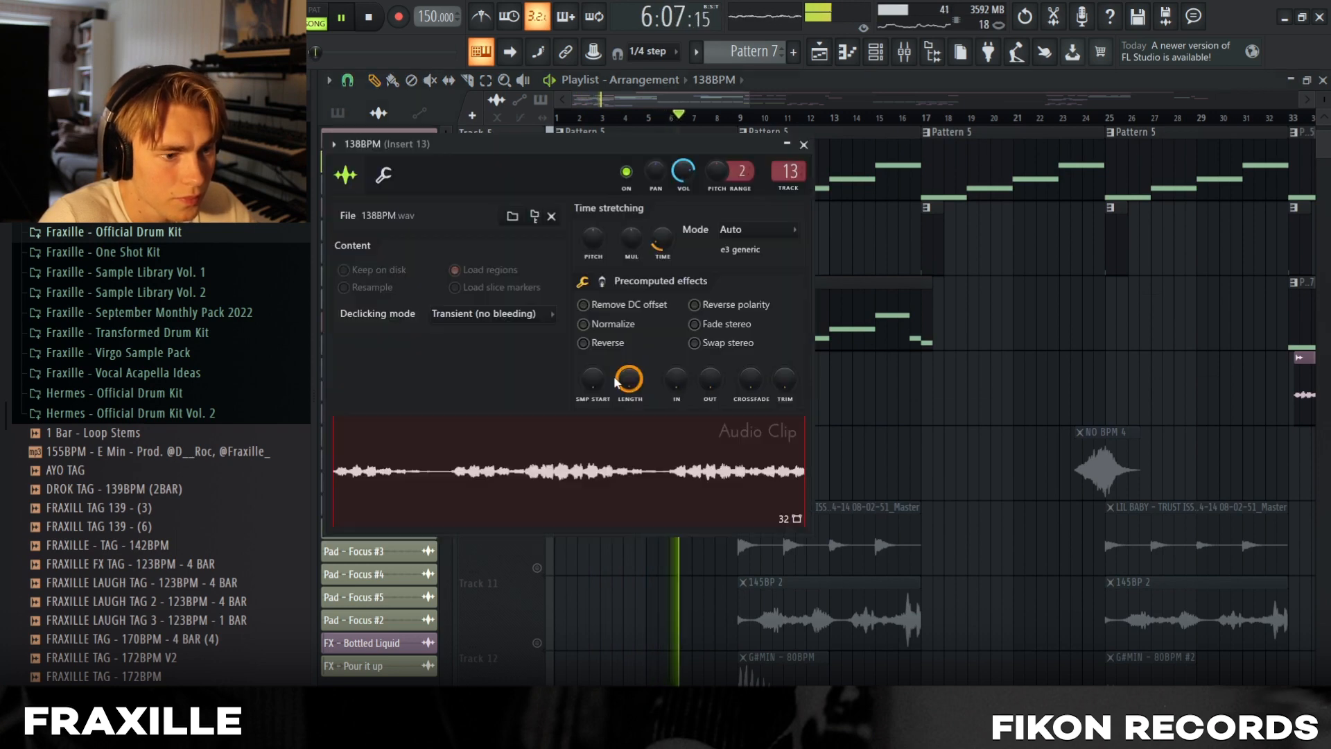
left_click(903, 52)
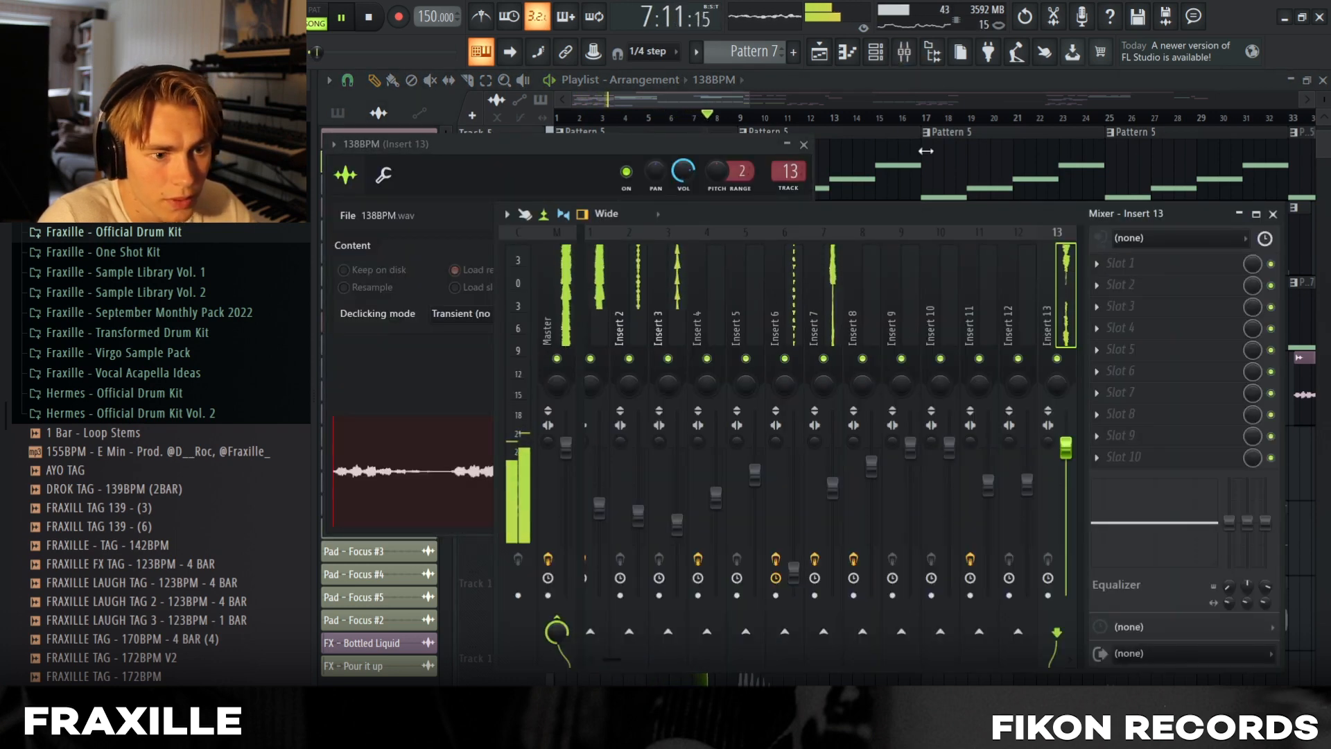
key("F12")
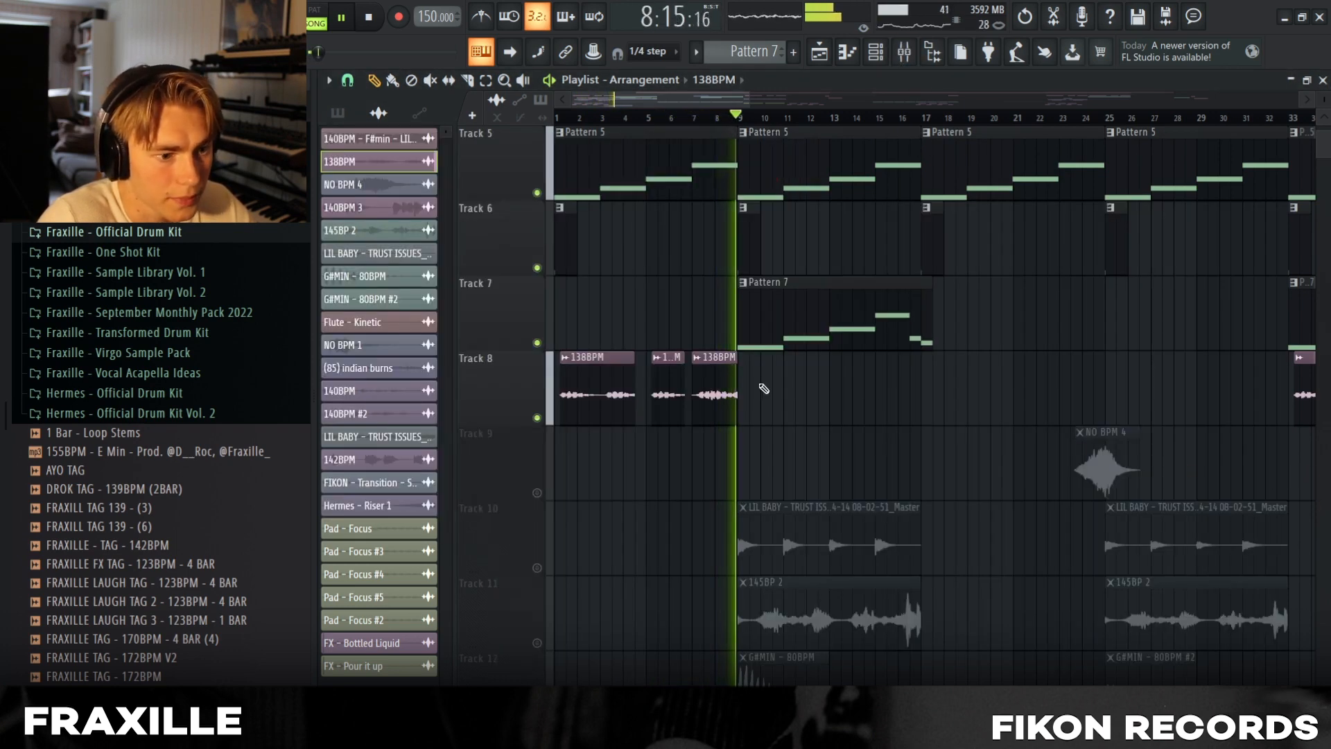
key("space")
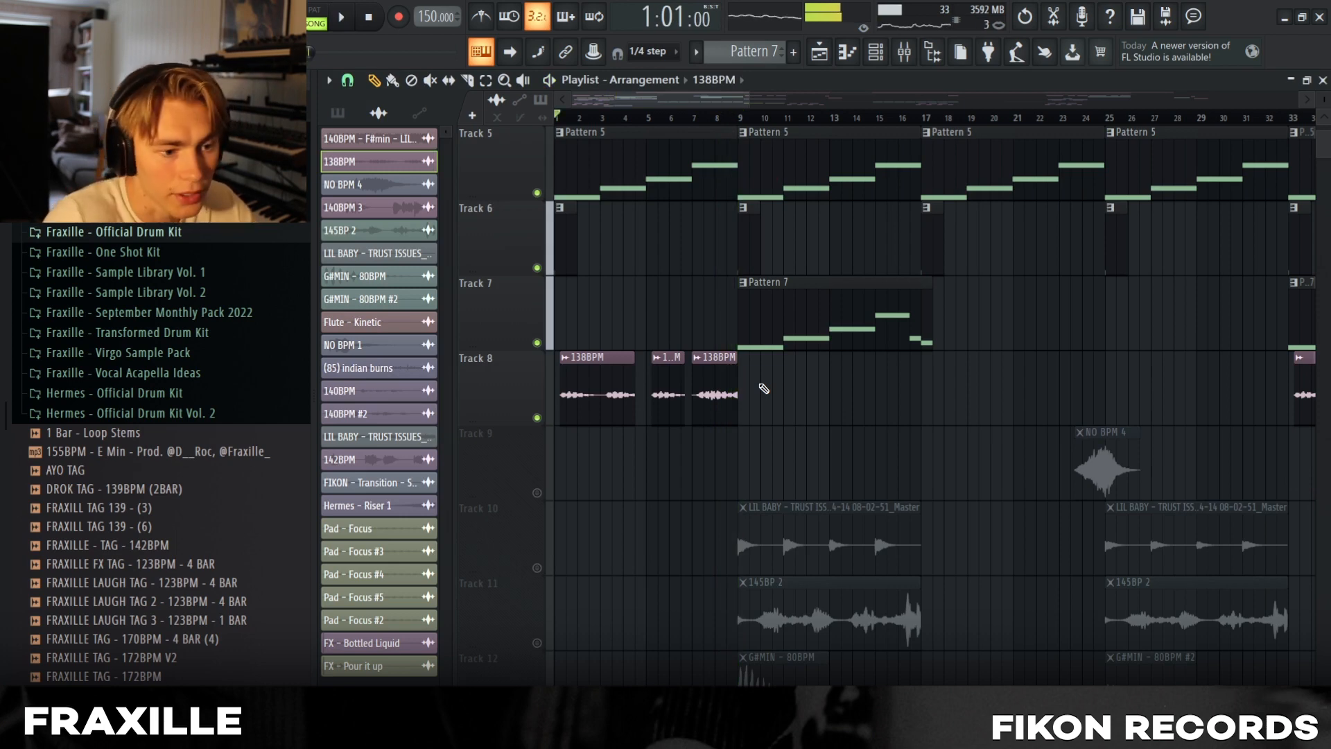
Enable Track 13 in the playlist and open the settings of its Pad - Focus #3 audio clip.
scroll(798, 383, "down", 3)
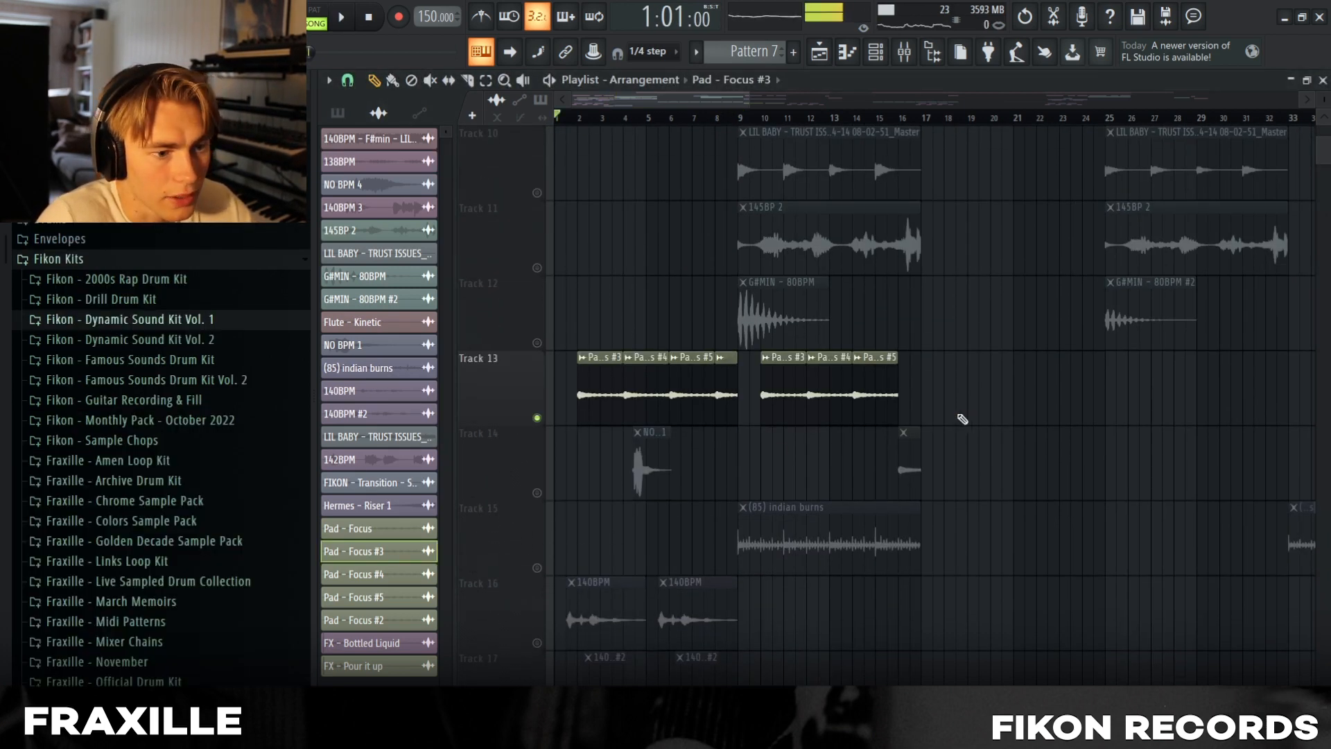
scroll(957, 423, "up", 2)
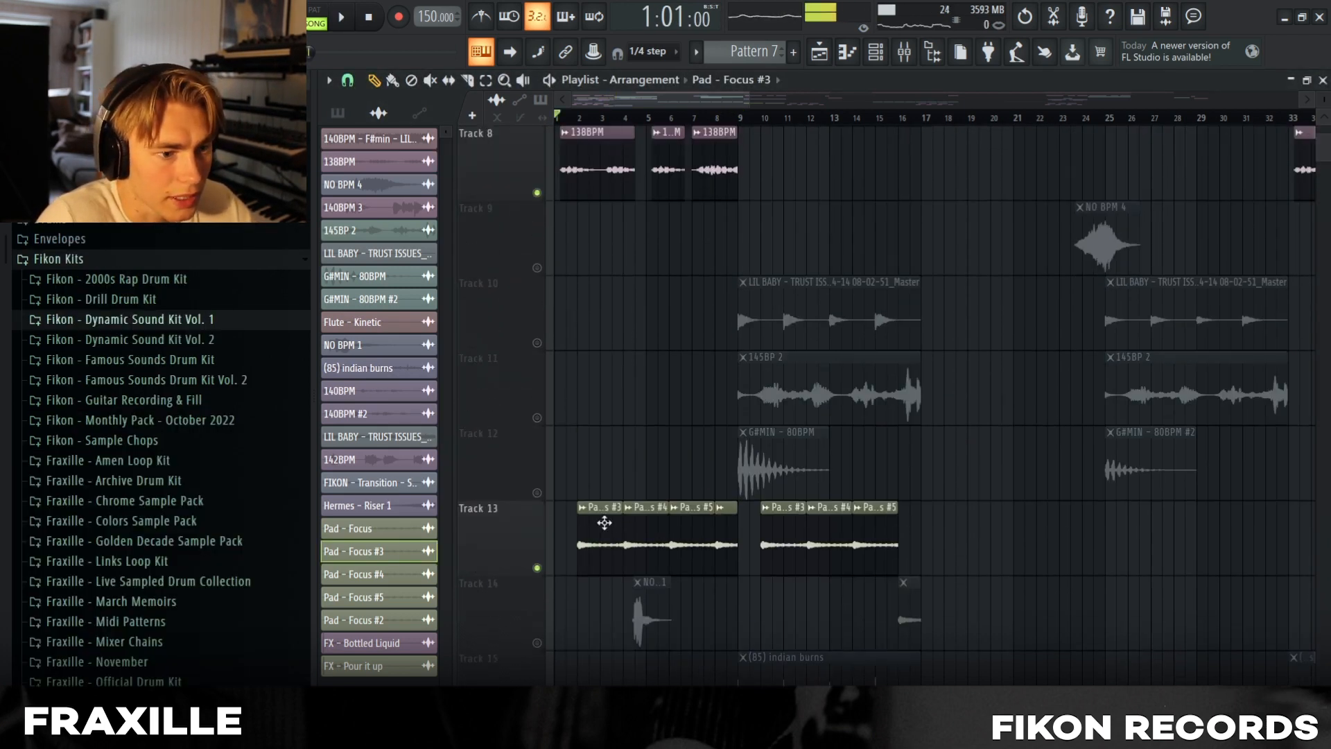
double_click(604, 523)
key("Escape")
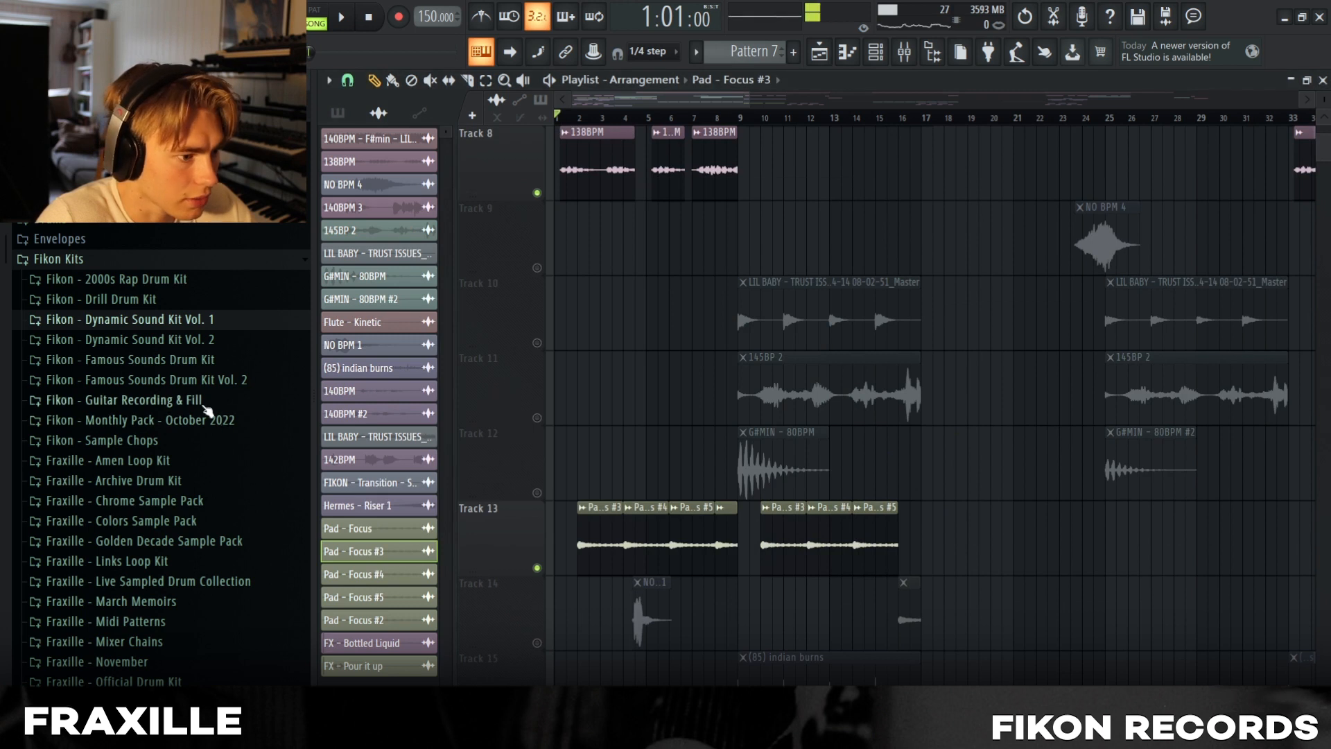
Preview the Pad - Focus sample in the Pads folder of Fikon - Dynamic Sound Kit Vol. 2.
left_click(174, 339)
scroll(111, 463, "down", 2)
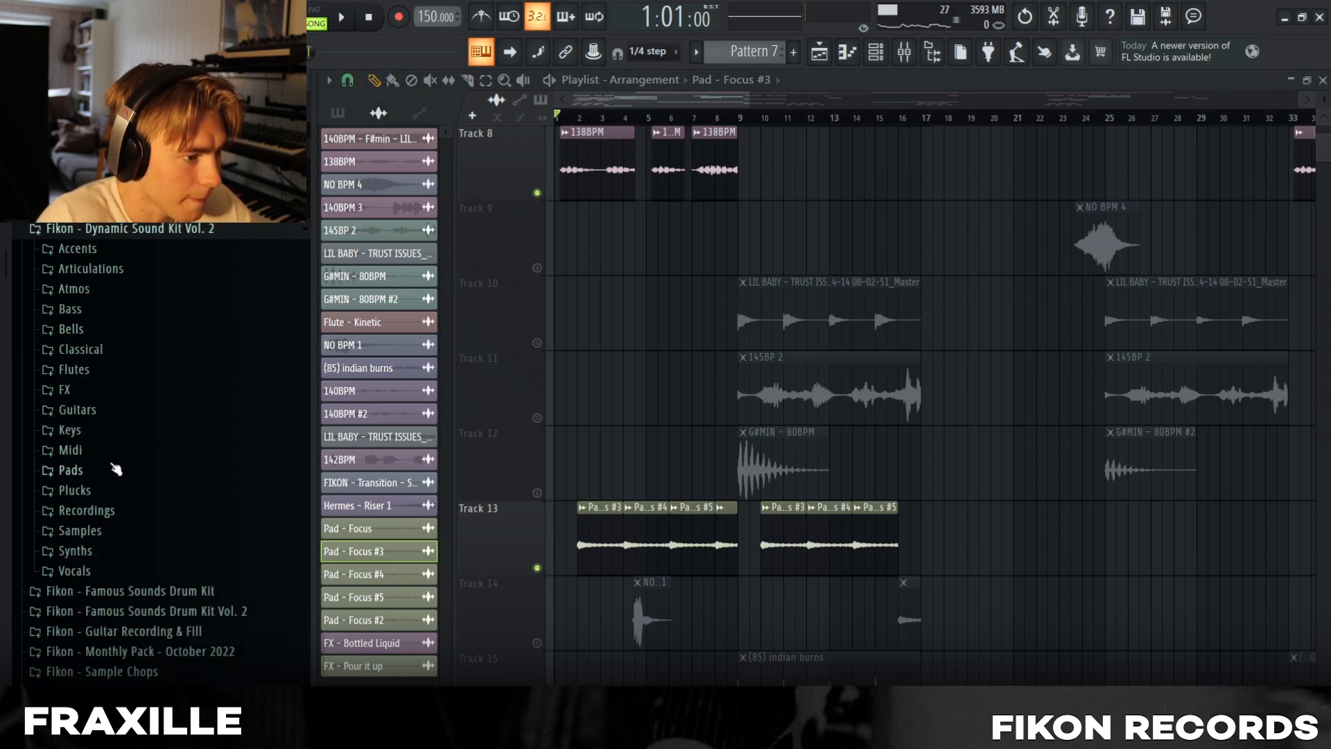
left_click(113, 473)
left_click(122, 508)
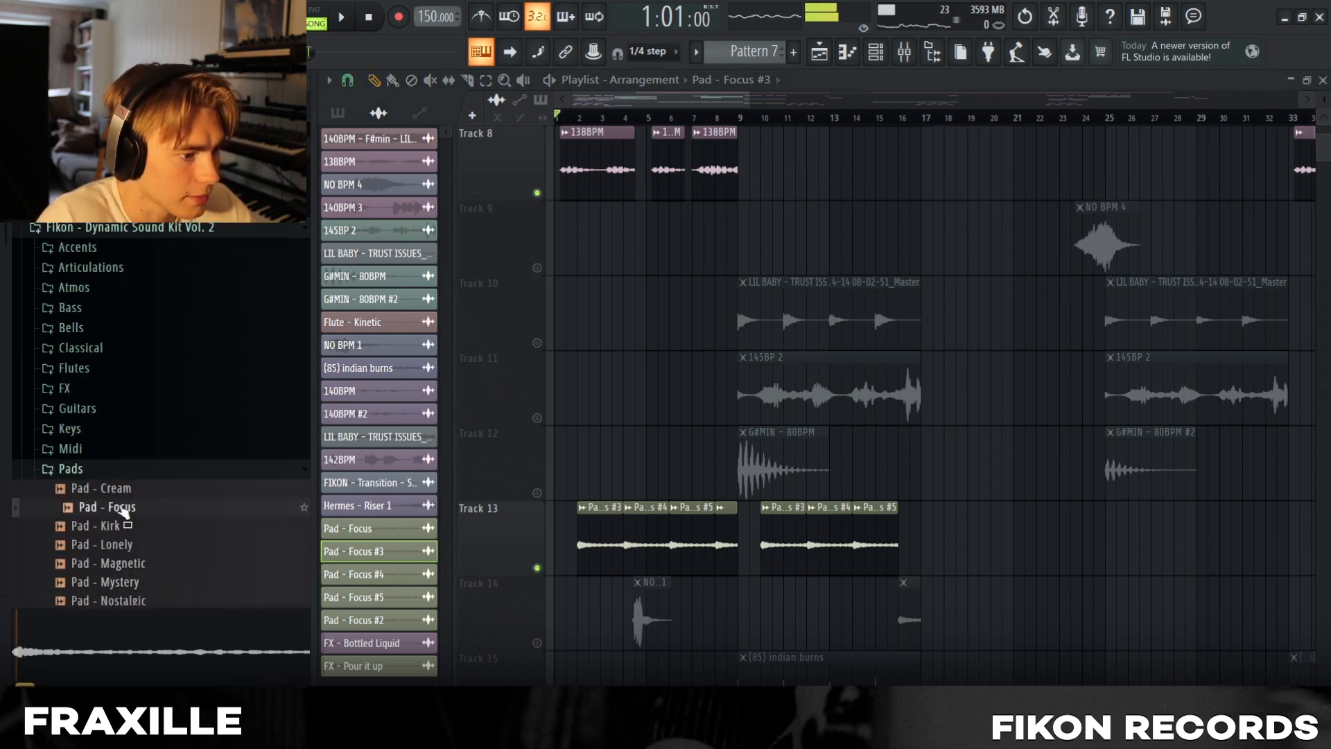
Play the arrangement with Track 13 included and inspect the Pad - Focus #4 clip and its mixer track, Insert 24.
key("space")
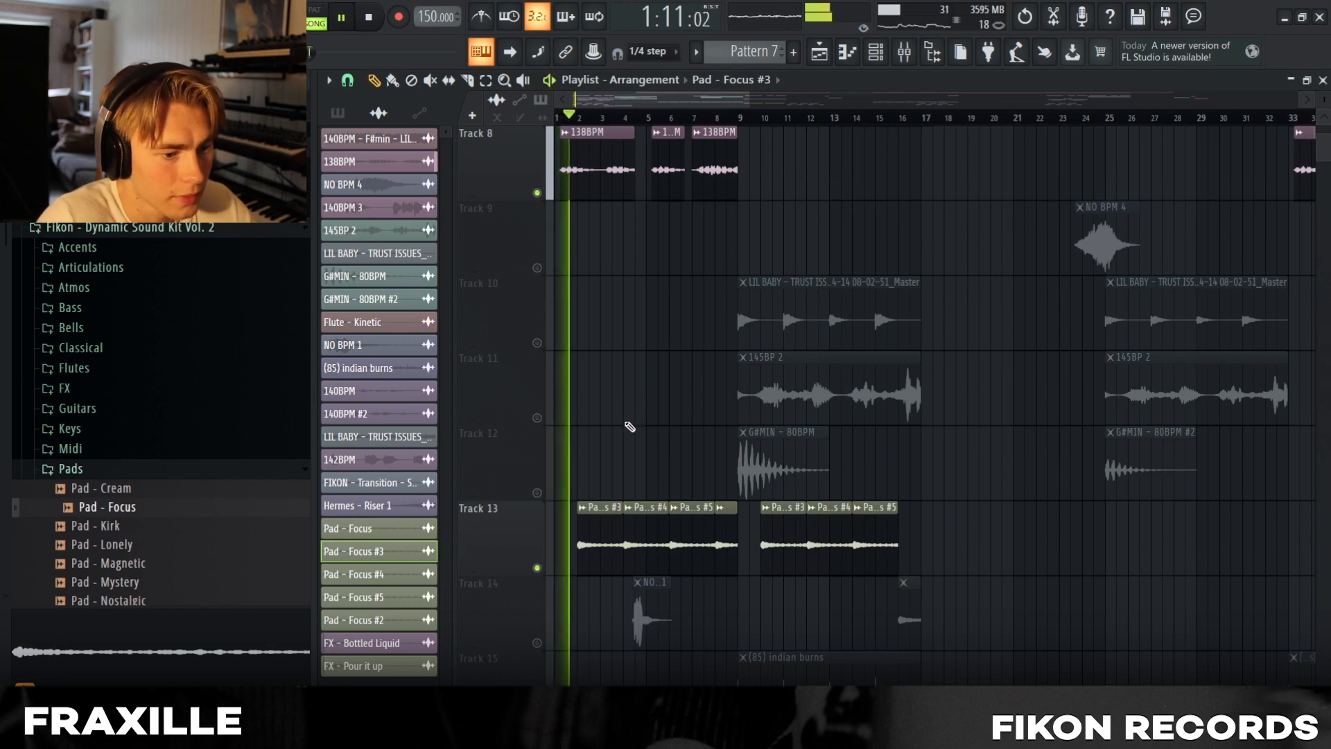
scroll(627, 426, "down", 2)
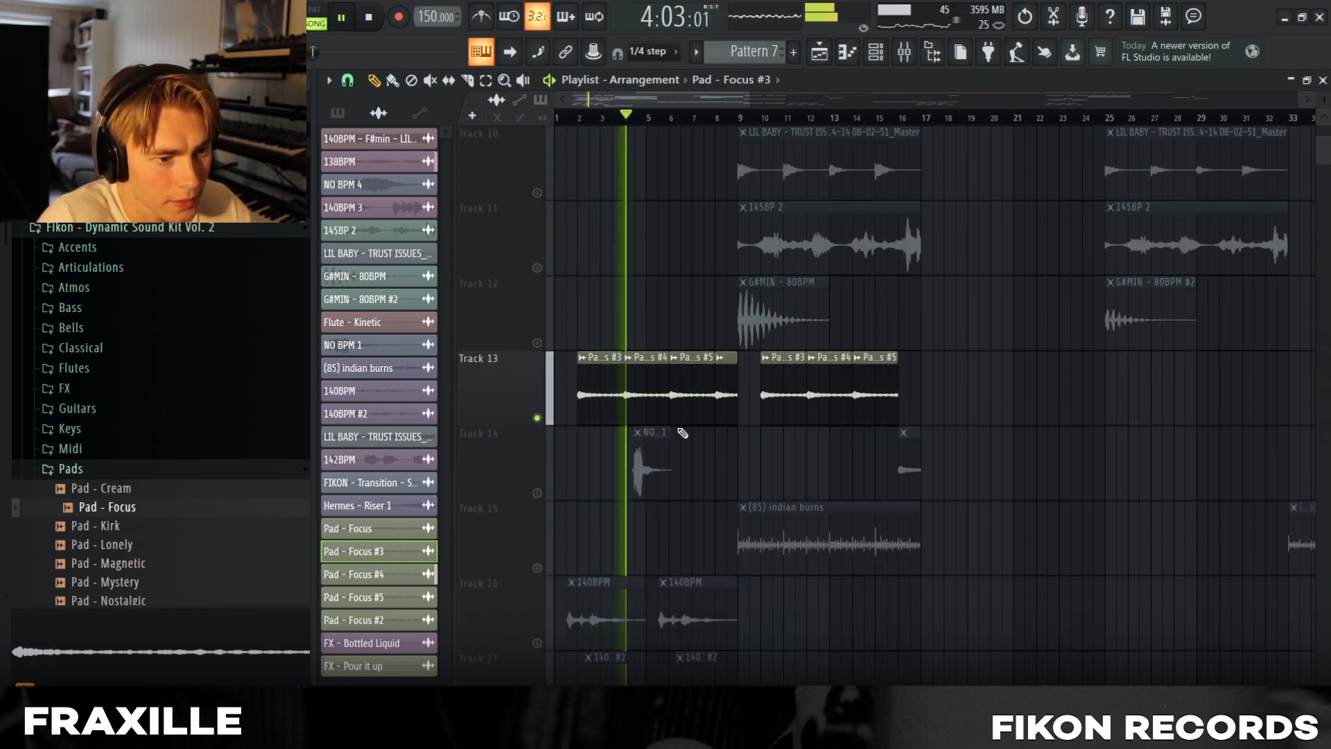
left_click(637, 393)
double_click(637, 393)
left_click(903, 51)
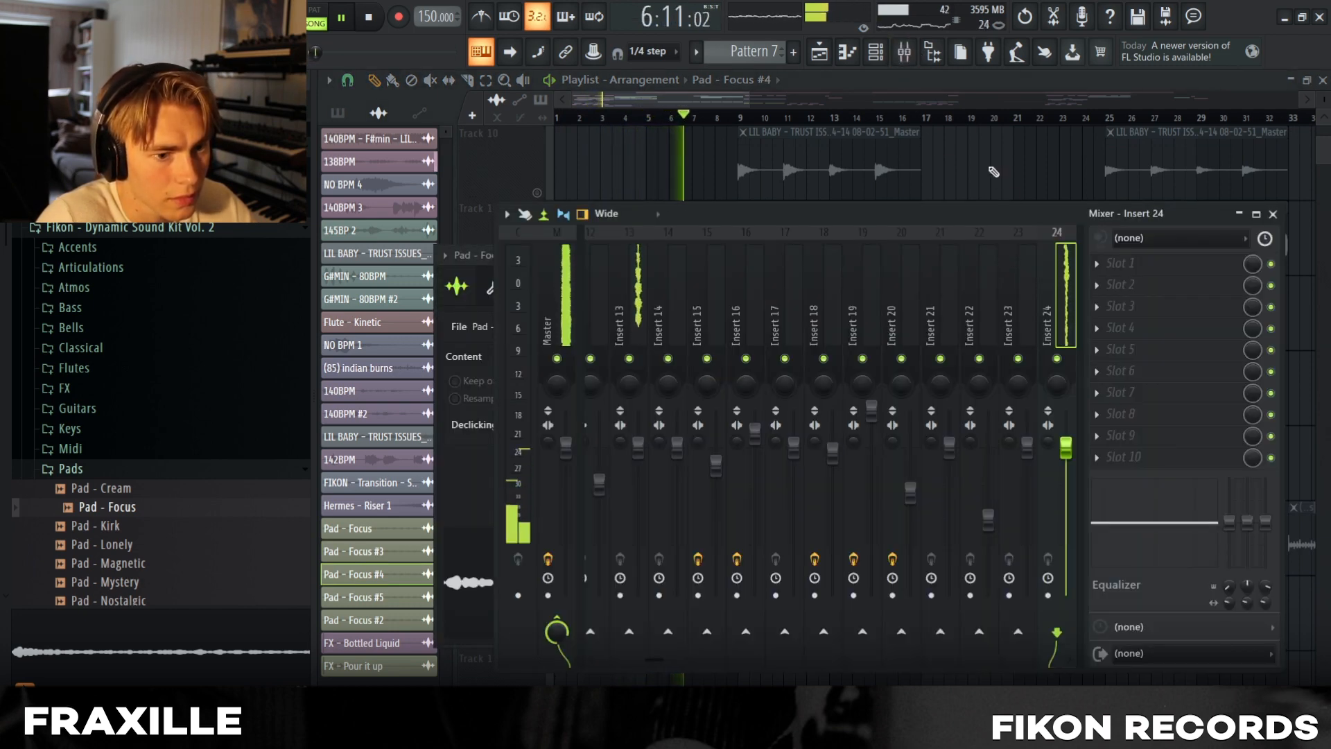
scroll(668, 666, "down", 5)
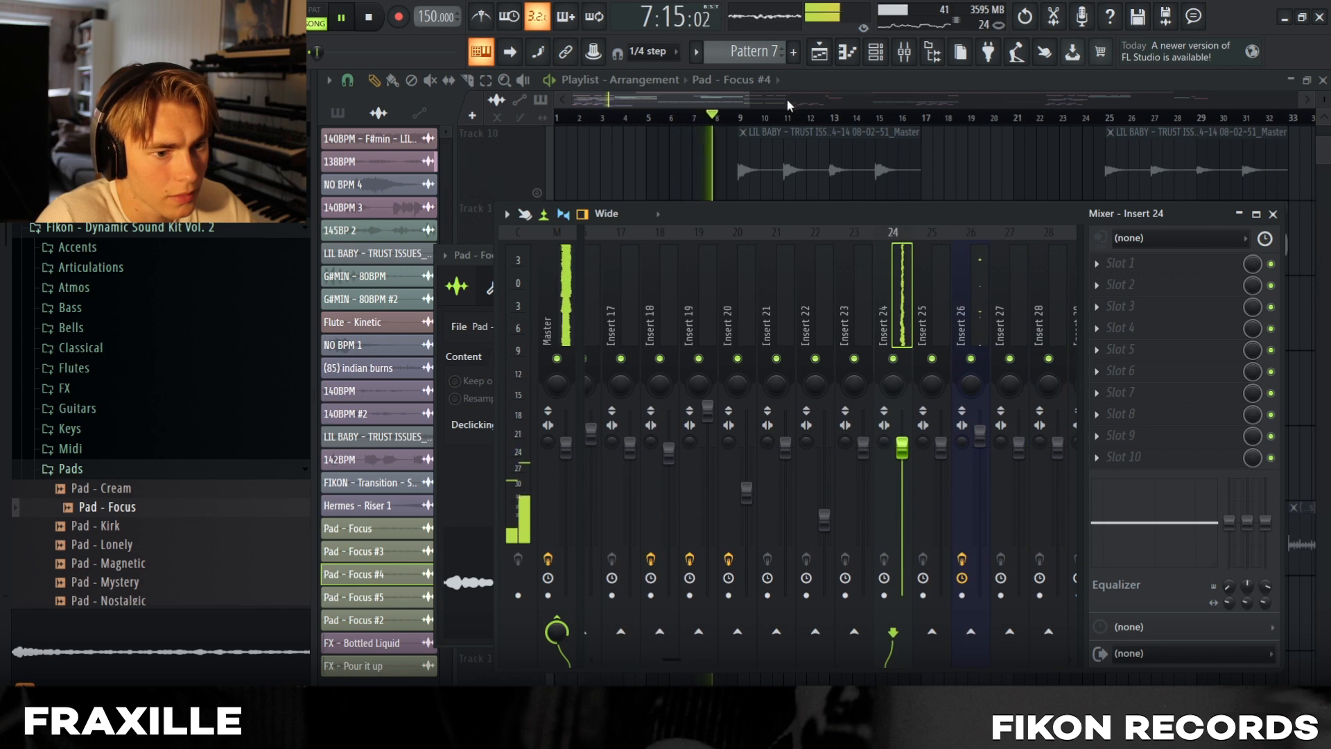
left_click(875, 51)
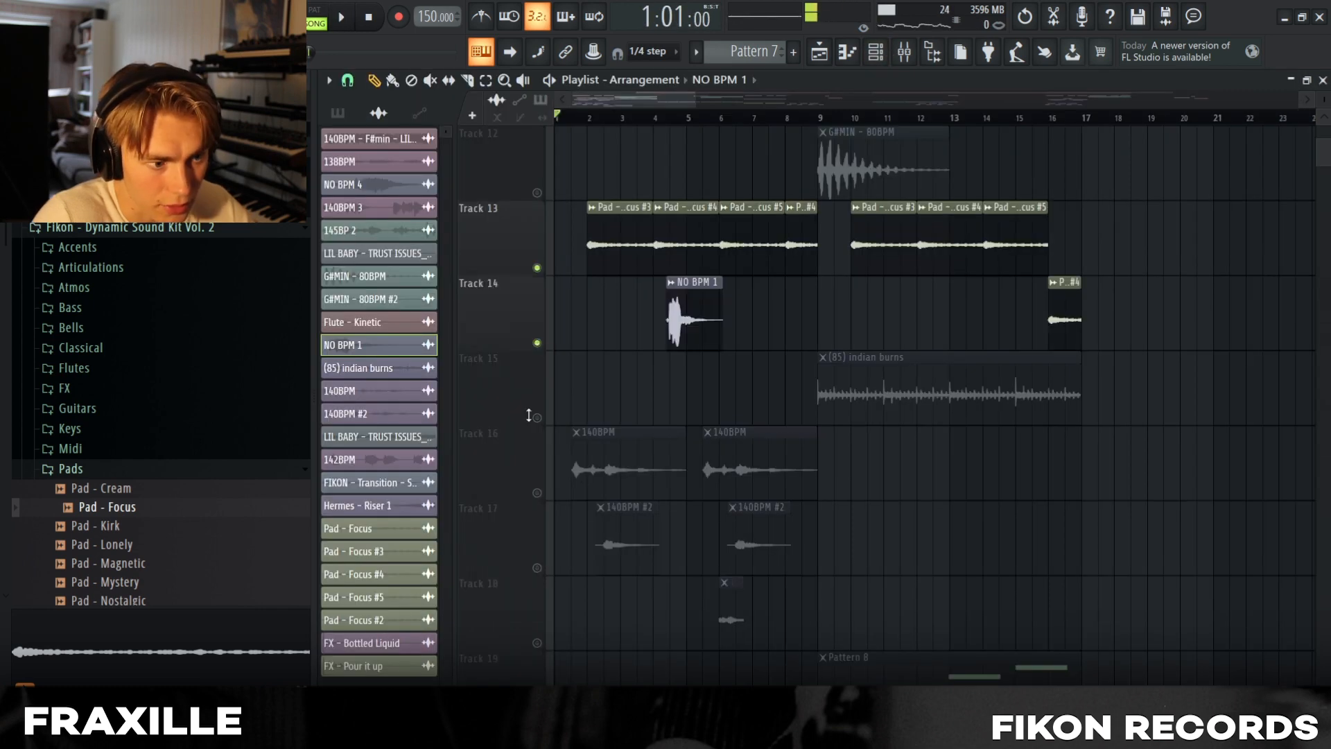
Enable Tracks 15, 16, 17 and 18 in the playlist to bring in their indian burns and 140BPM audio clips.
left_click(536, 418)
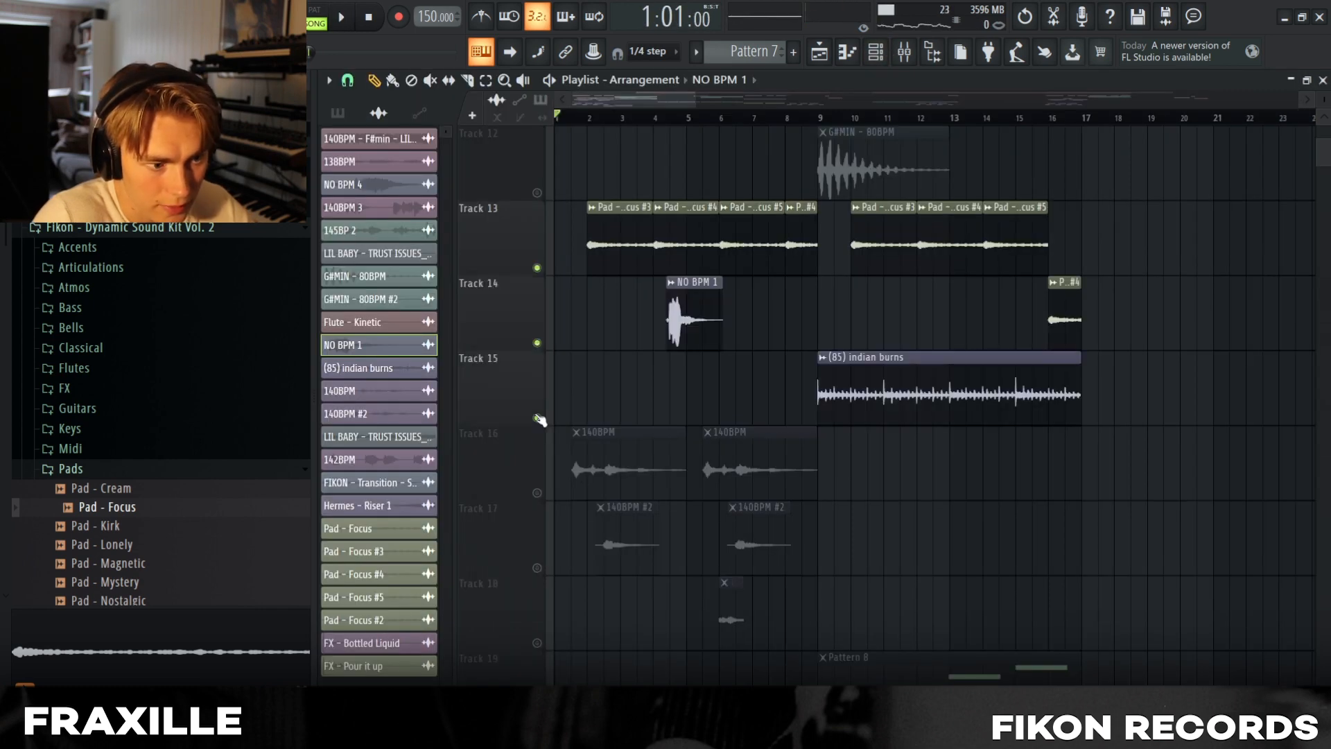
left_click(537, 493)
left_click(537, 568)
left_click(536, 643)
Play the arrangement from the start with the texture clips on Tracks 13 to 18 and look over their placement.
key("space")
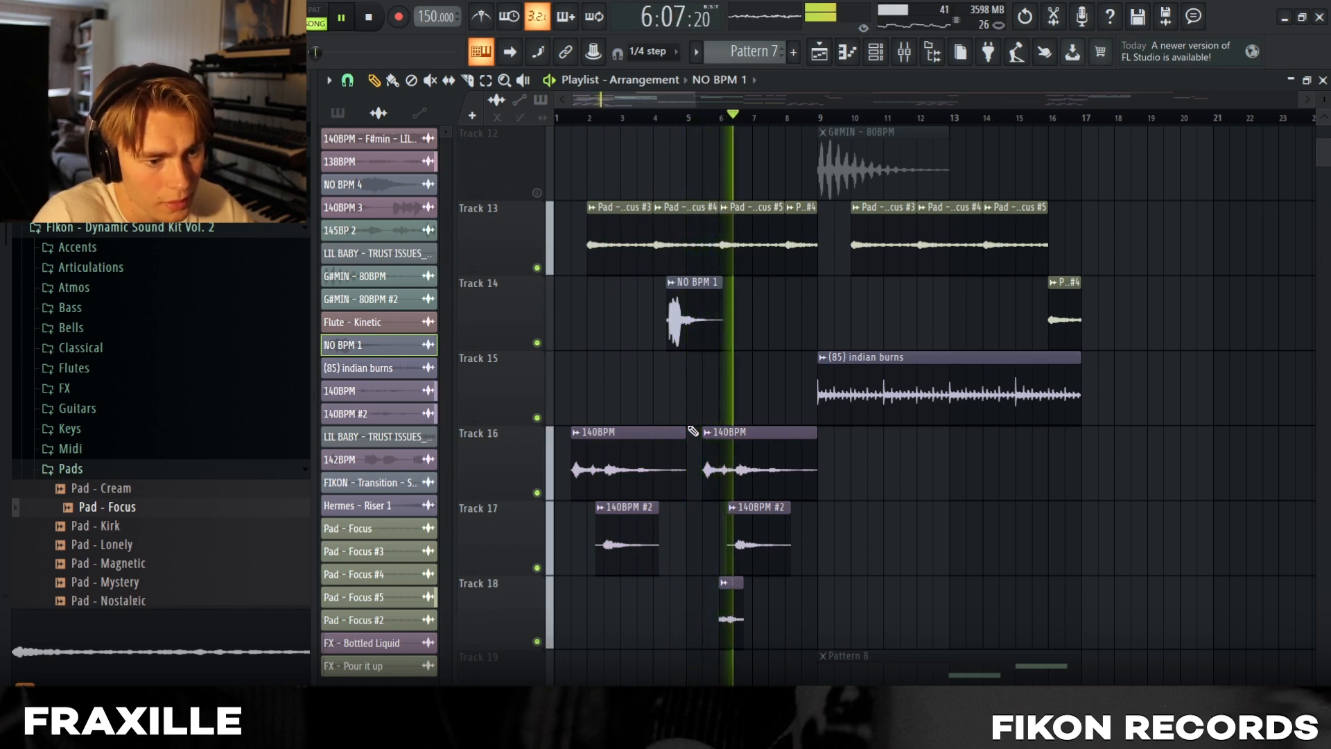
scroll(929, 475, "up", 3)
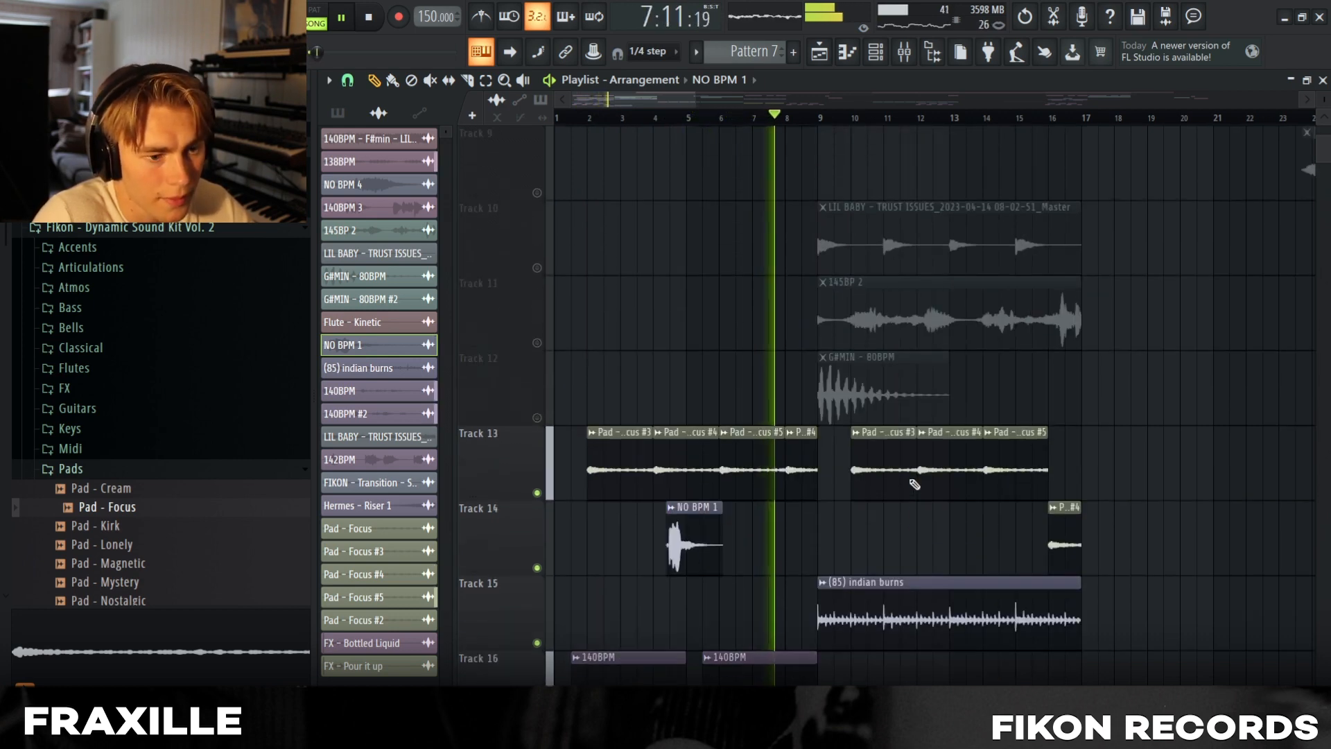
scroll(912, 484, "down", 3)
scroll(897, 478, "down", 3)
key("space")
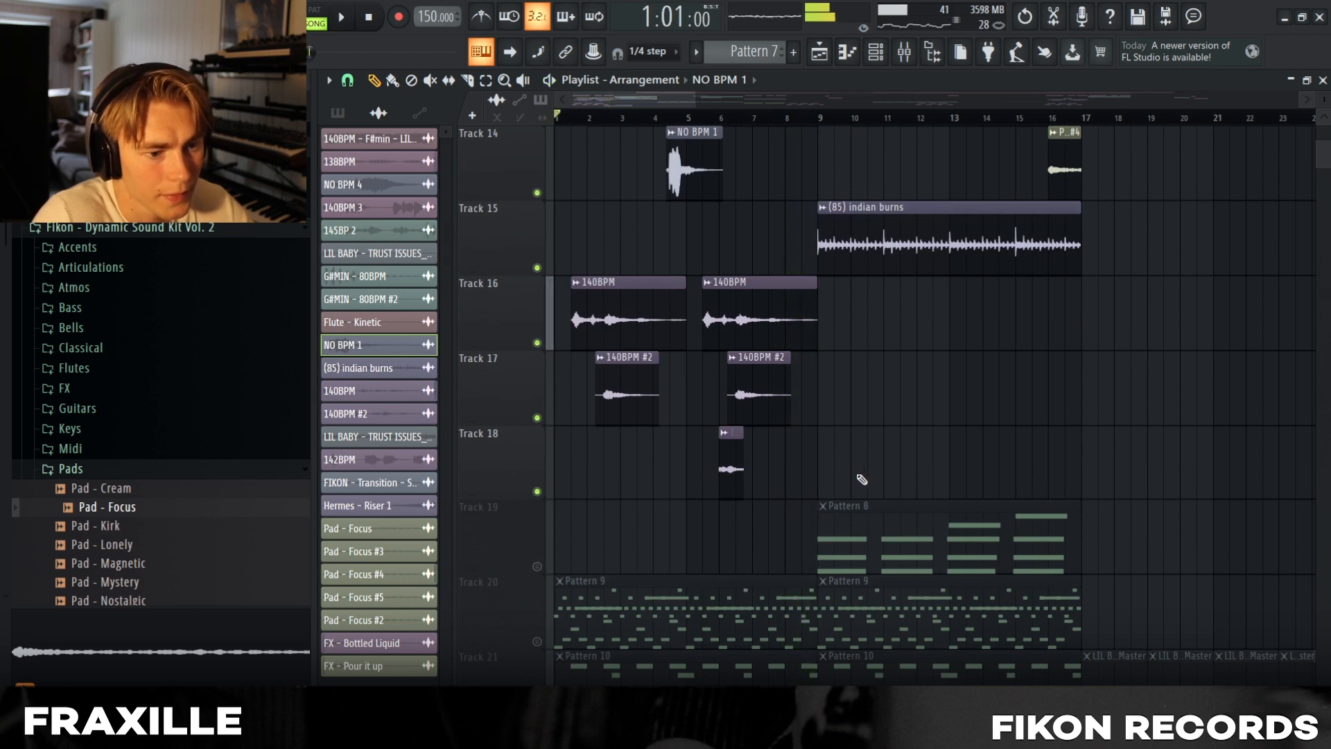
Enable Track 20 in the playlist, pick its Pattern 9 clip and switch playback to pattern mode.
scroll(910, 301, "down", 2)
left_click(683, 464)
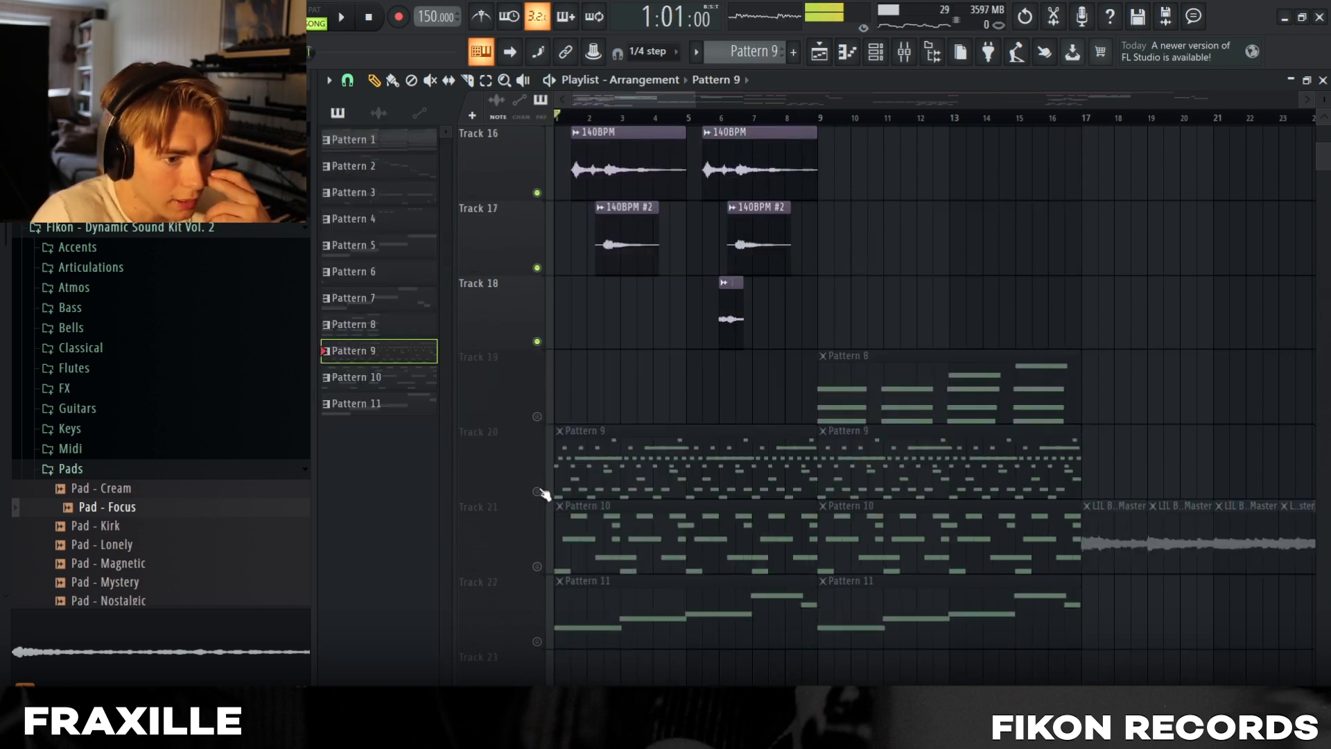
left_click(537, 491)
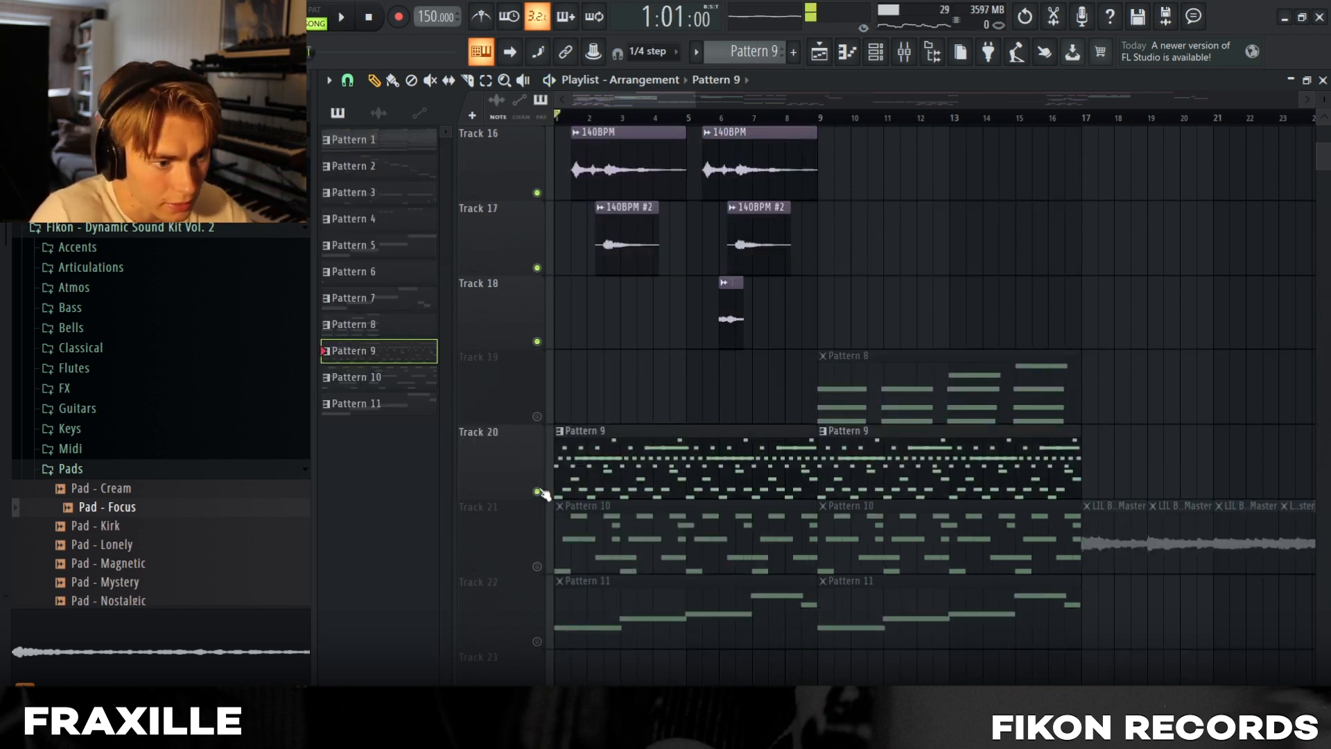
left_click(327, 21)
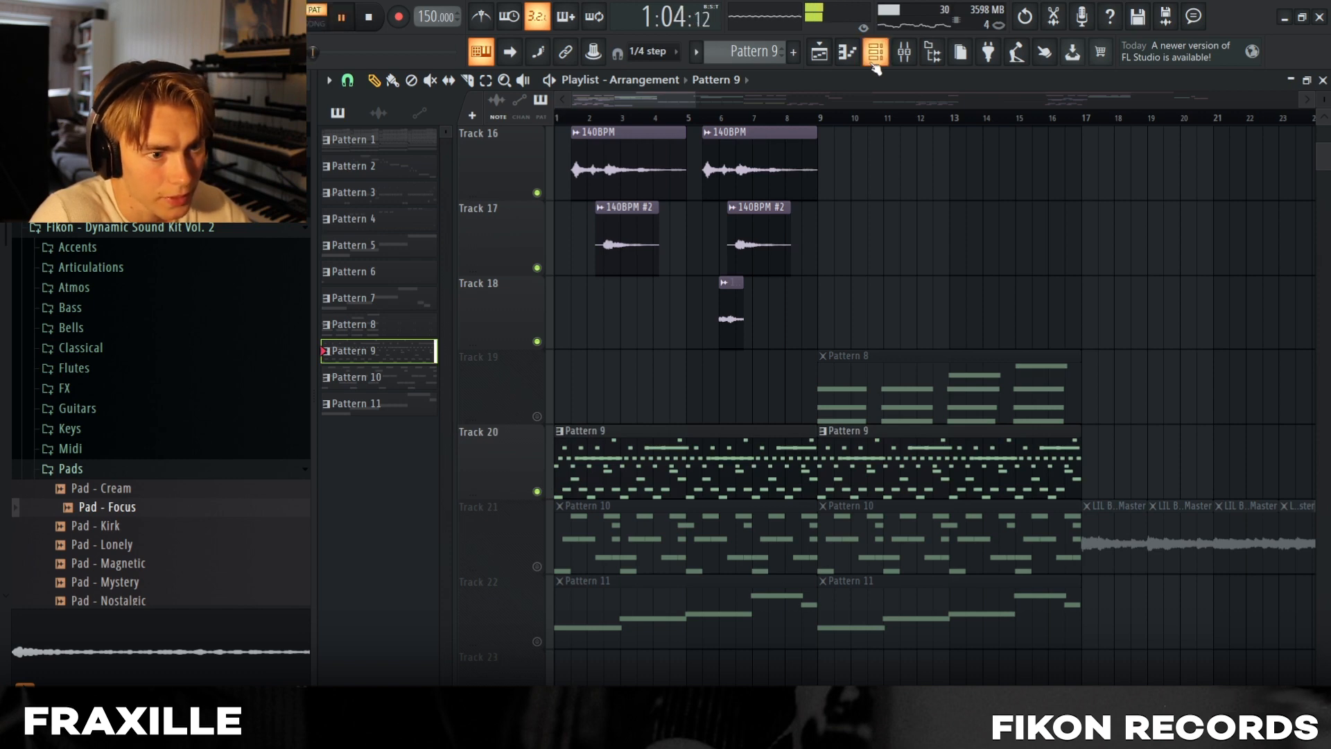
Play Pattern 9 on its own and filter the channel rack to the Unsorted channels.
left_click(874, 61)
left_click(457, 83)
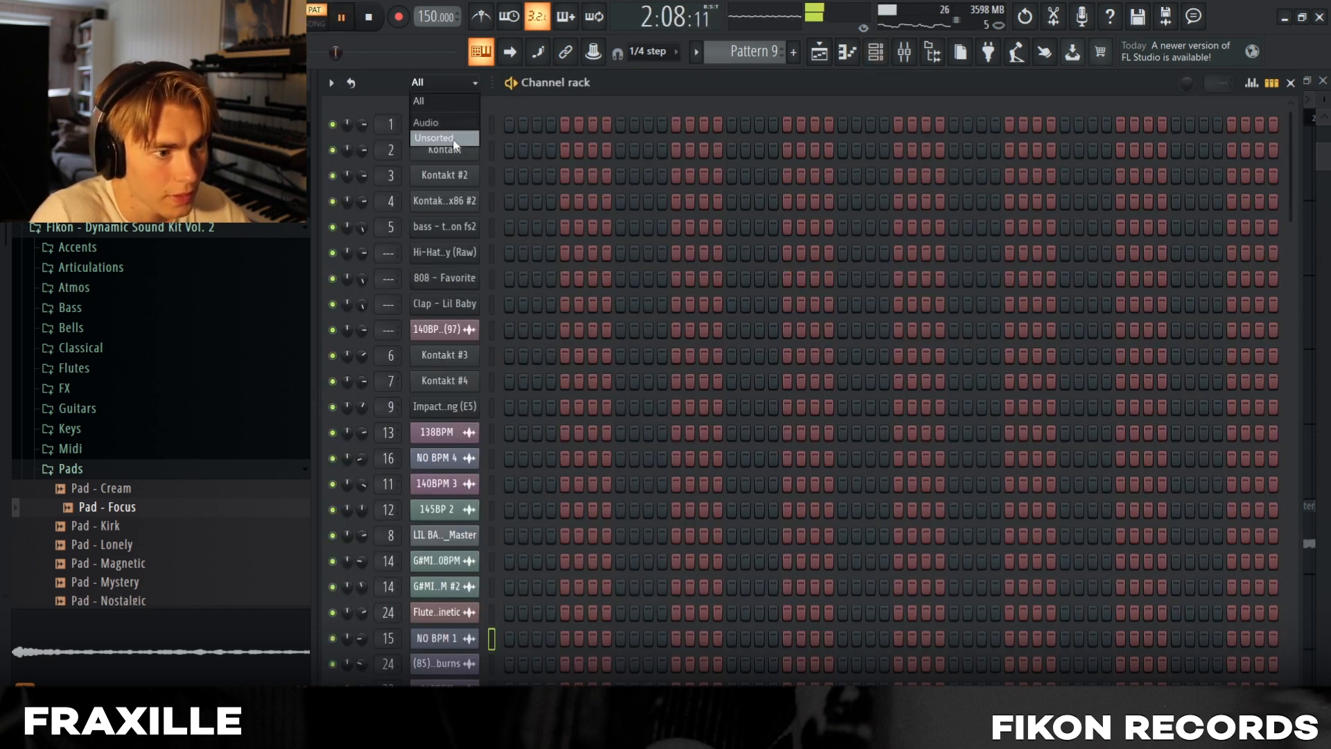
left_click(452, 140)
key("space")
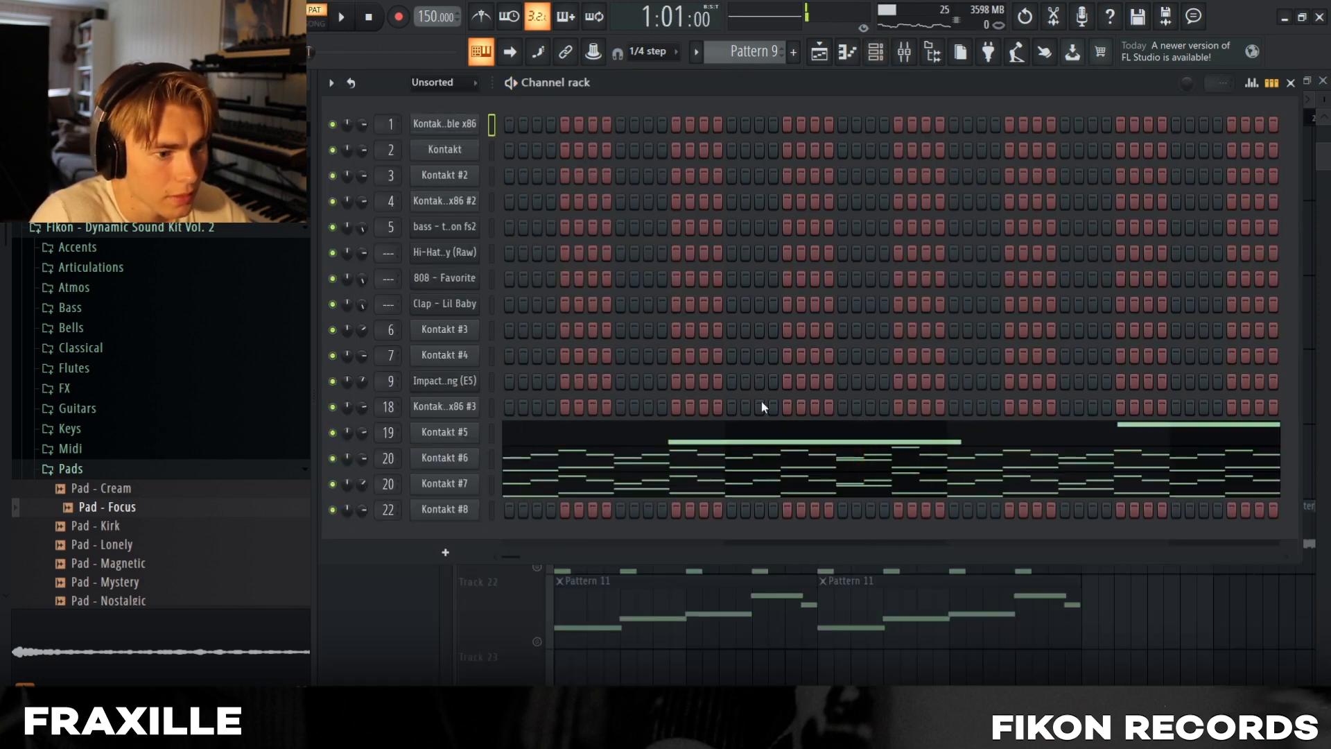
Inspect the Kontakt #6 and Kontakt #7 instruments, 13 CLASS and 18 WOOD, along with the Pattern 9 notes.
left_click(460, 461)
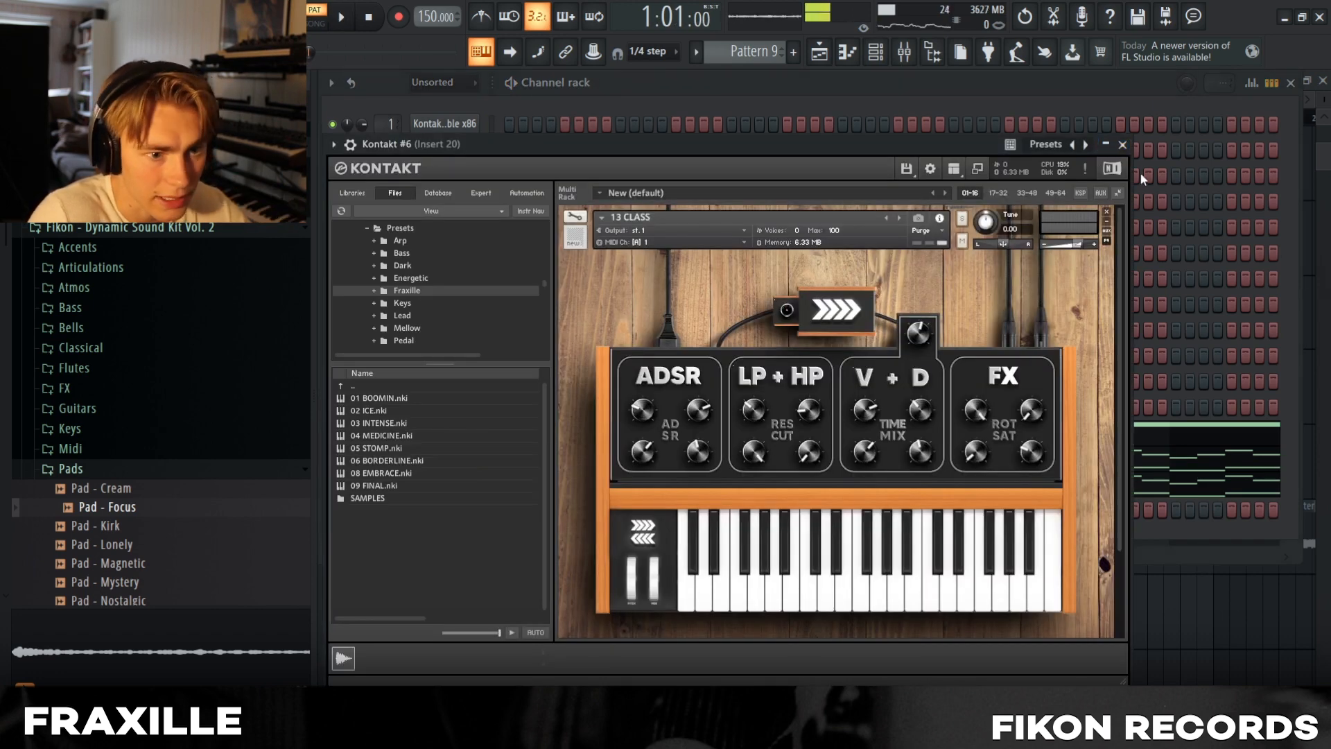
key("F7")
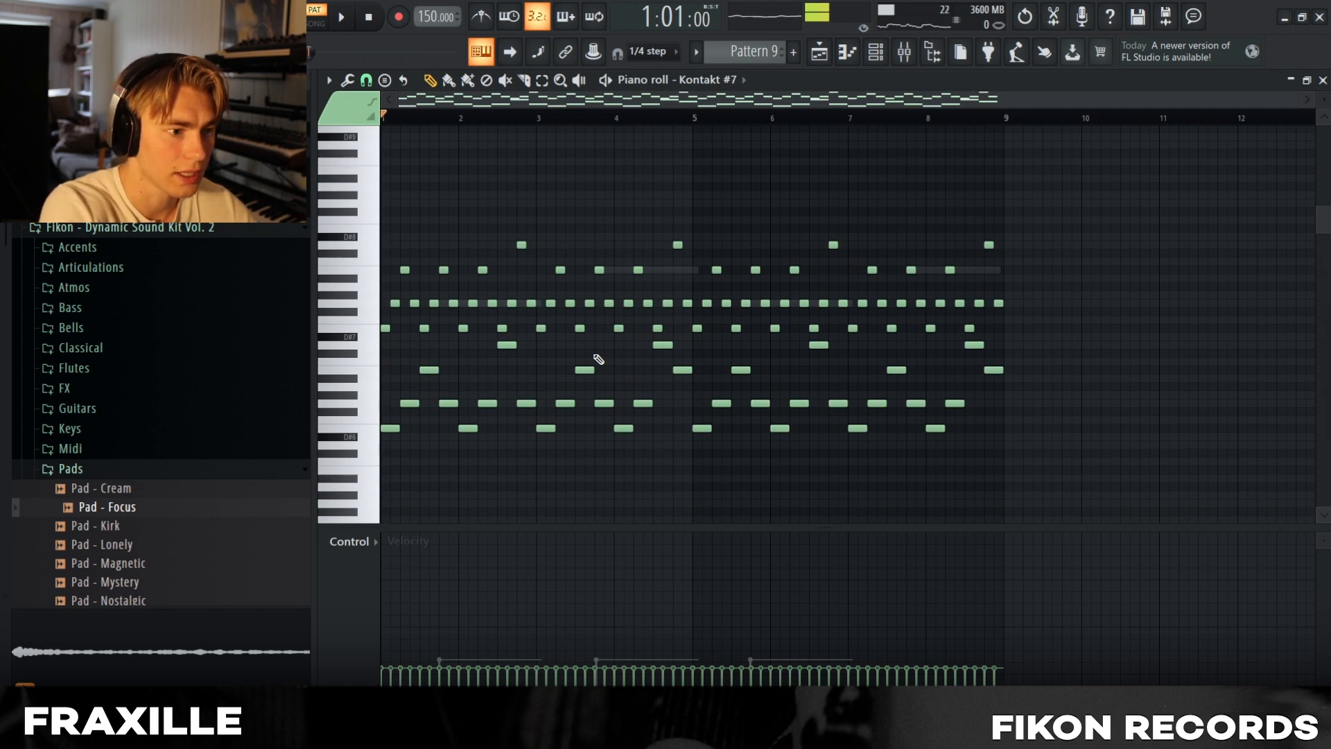
key("F7")
left_click(452, 486)
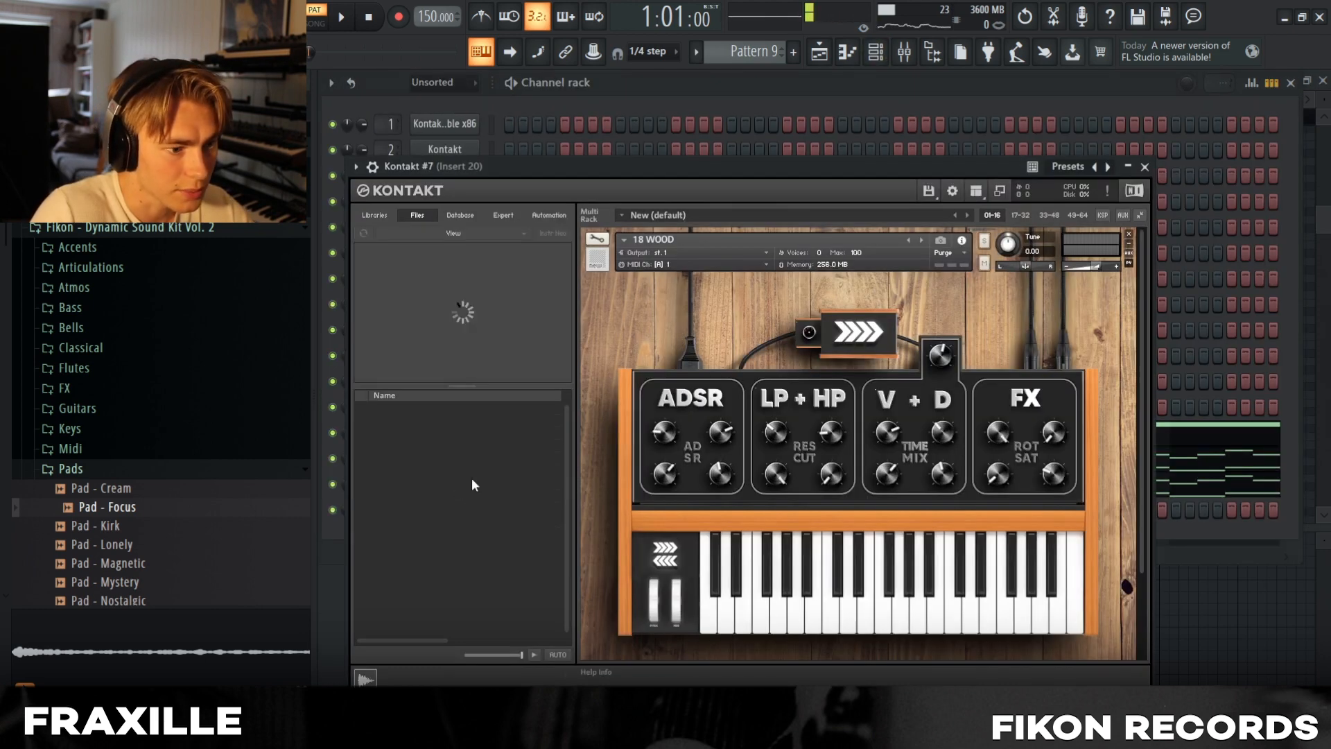
left_click(1144, 167)
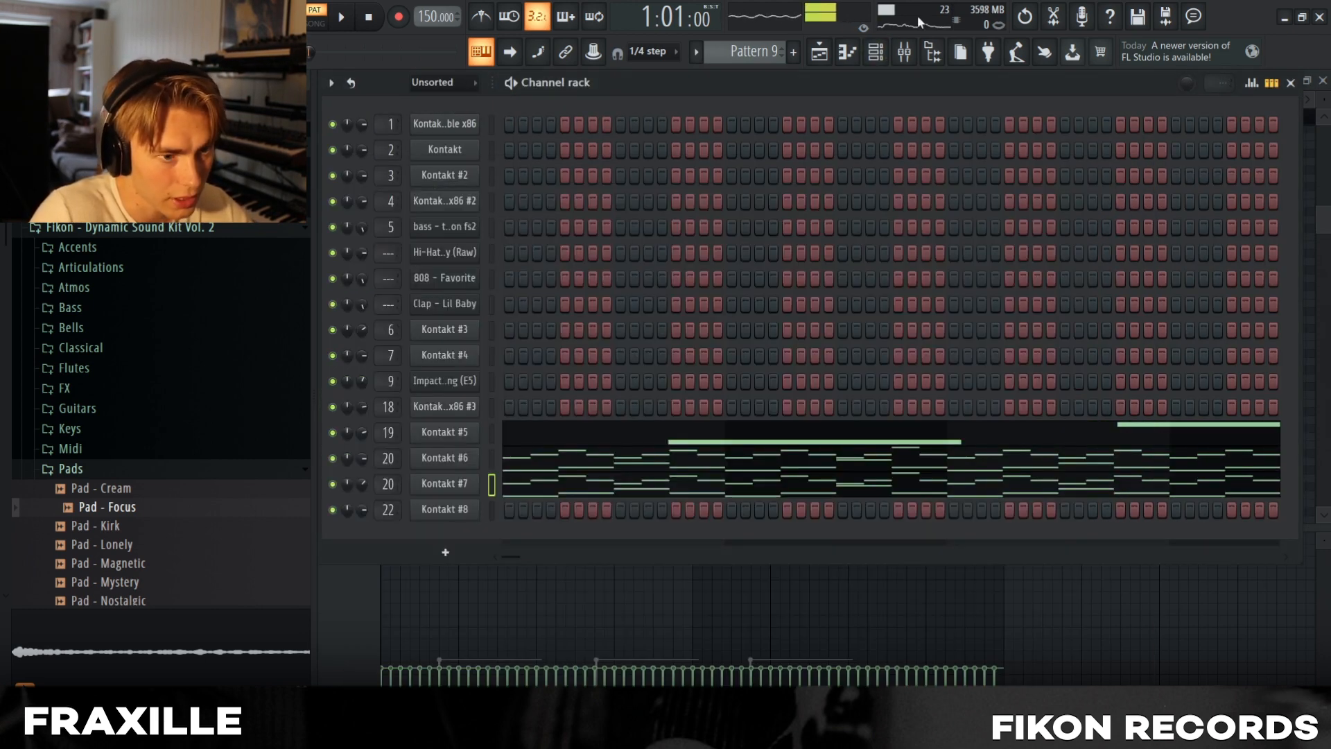
Play the Kontakt #7 notes of Pattern 9 in the piano roll and return to the channel rack.
left_click(847, 51)
key("space")
key("space")
key("F7")
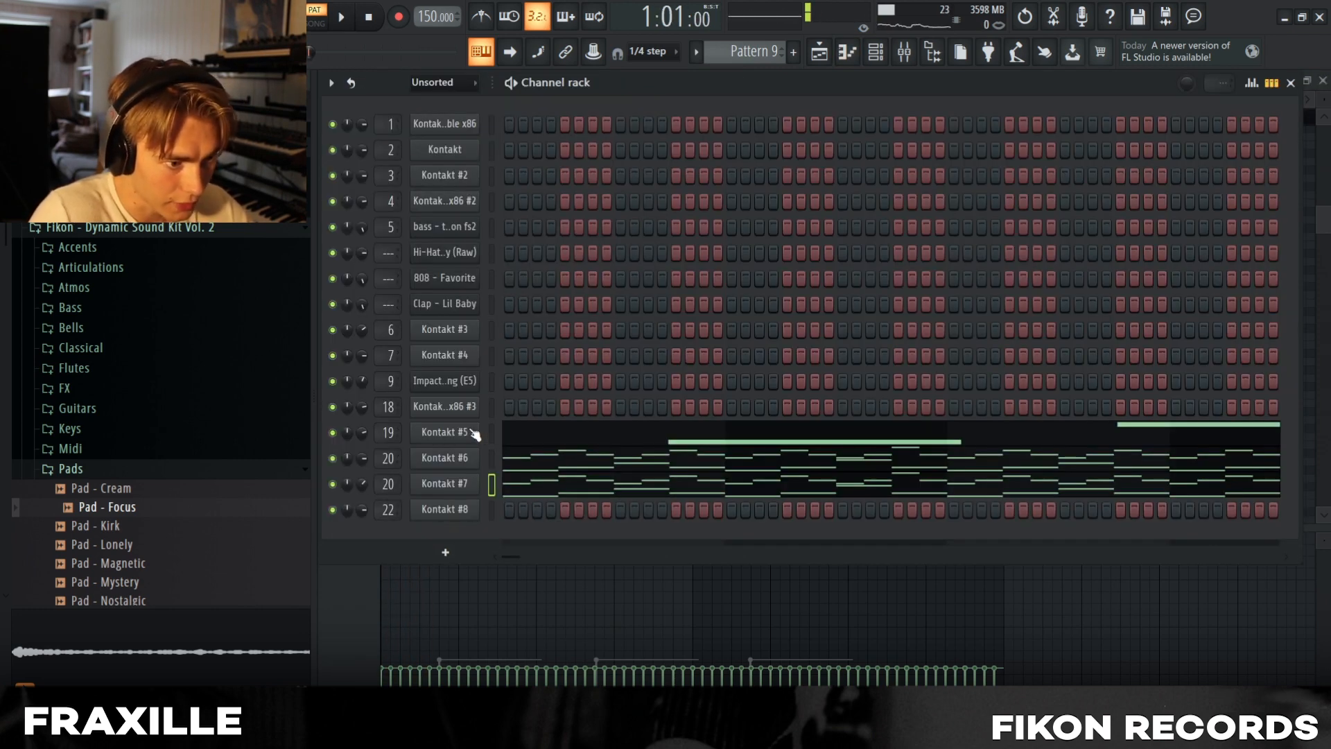
Examine the Kontakt #5 instrument, 10 SPARKLES, and its long notes in the piano roll.
left_click(474, 433)
left_click_drag(973, 300, 852, 151)
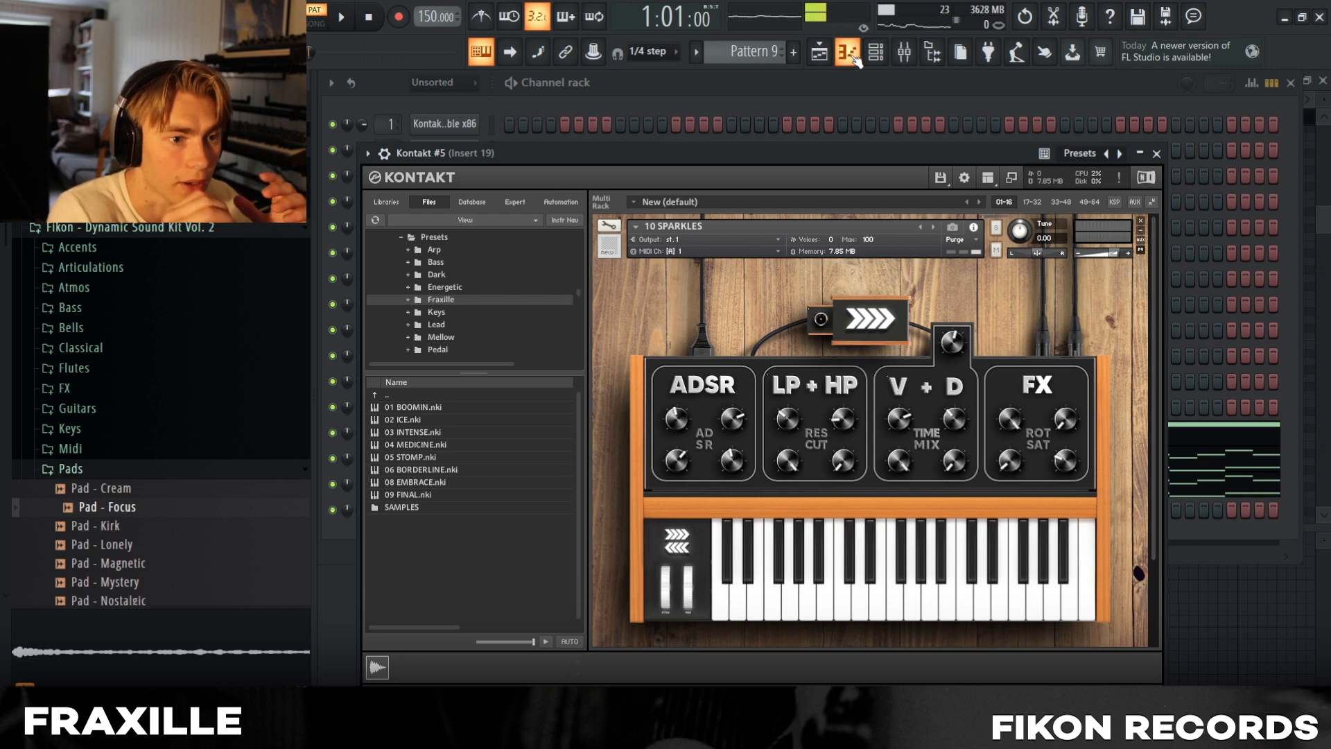
left_click(1252, 438)
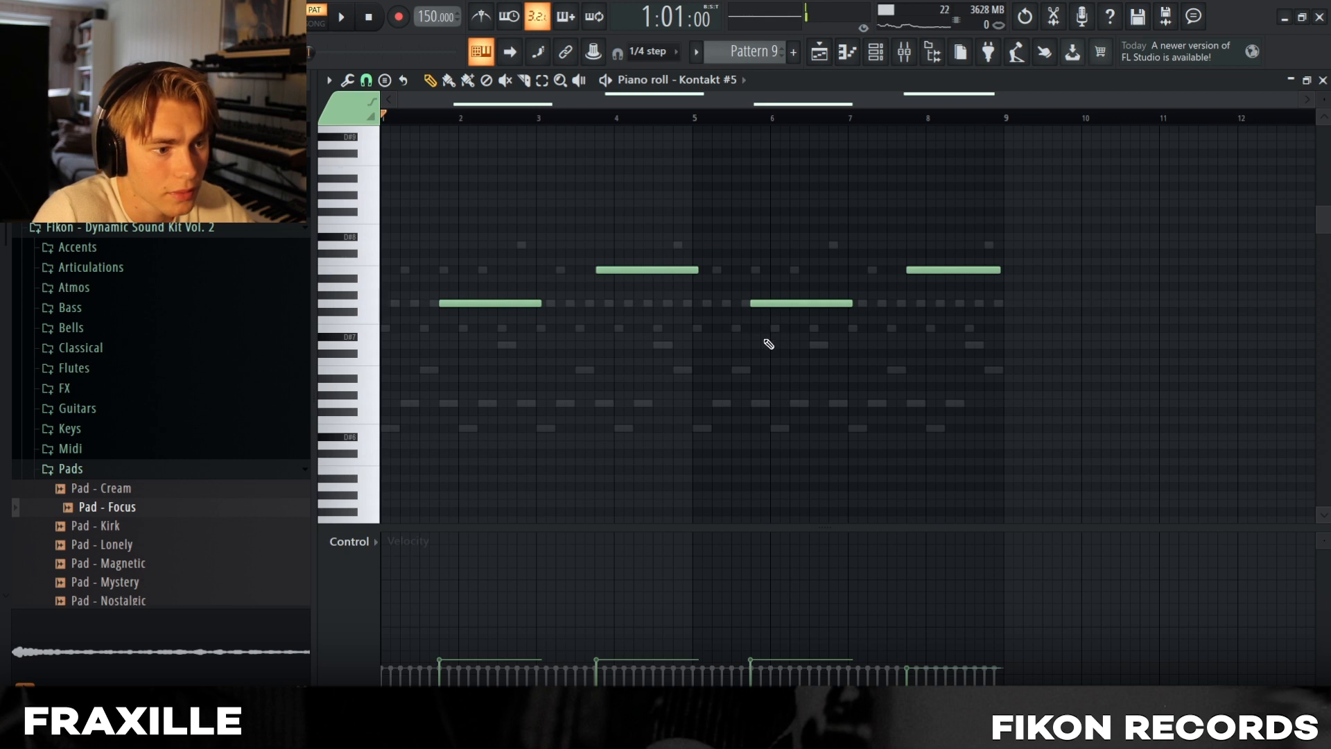
Play Pattern 9 while inspecting the Fruity parametric EQ 2 and ValhallaVintageVerb effects on mixer track Insert 19.
key("space")
key("F9")
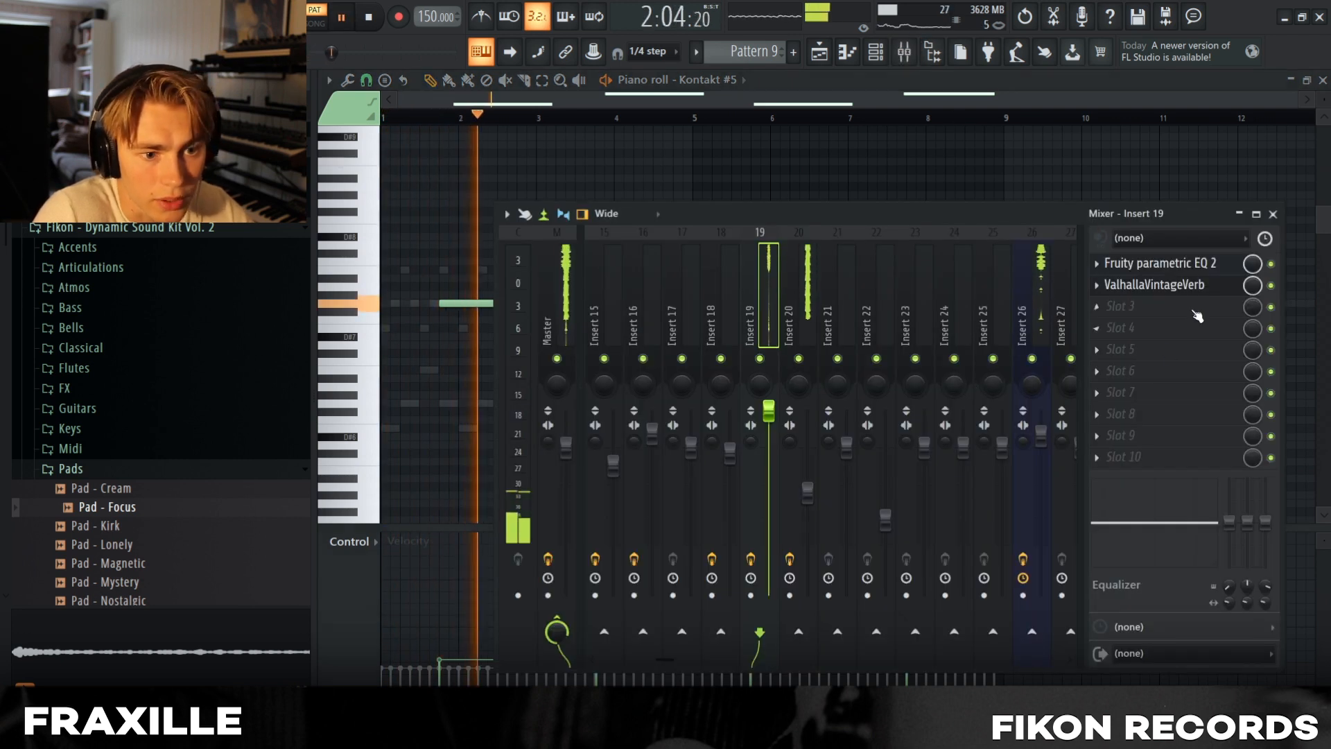
left_click(1178, 263)
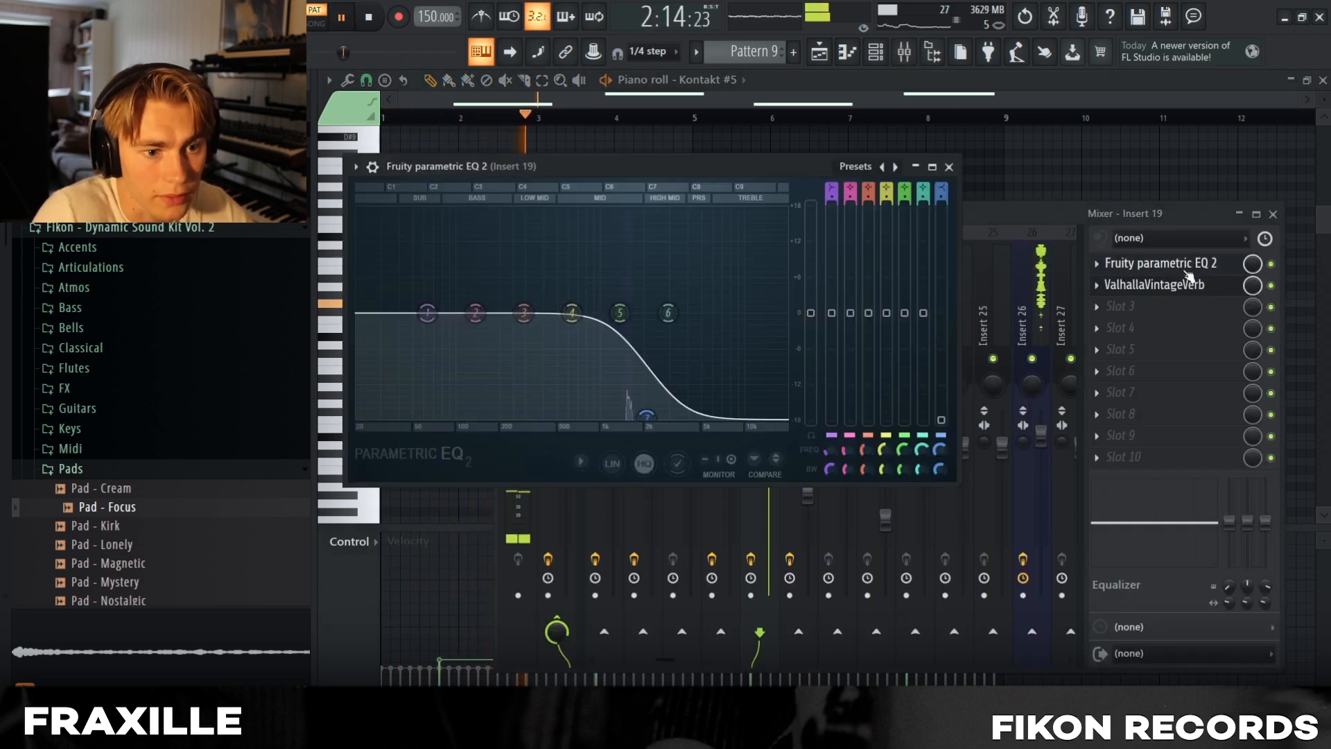
left_click(950, 167)
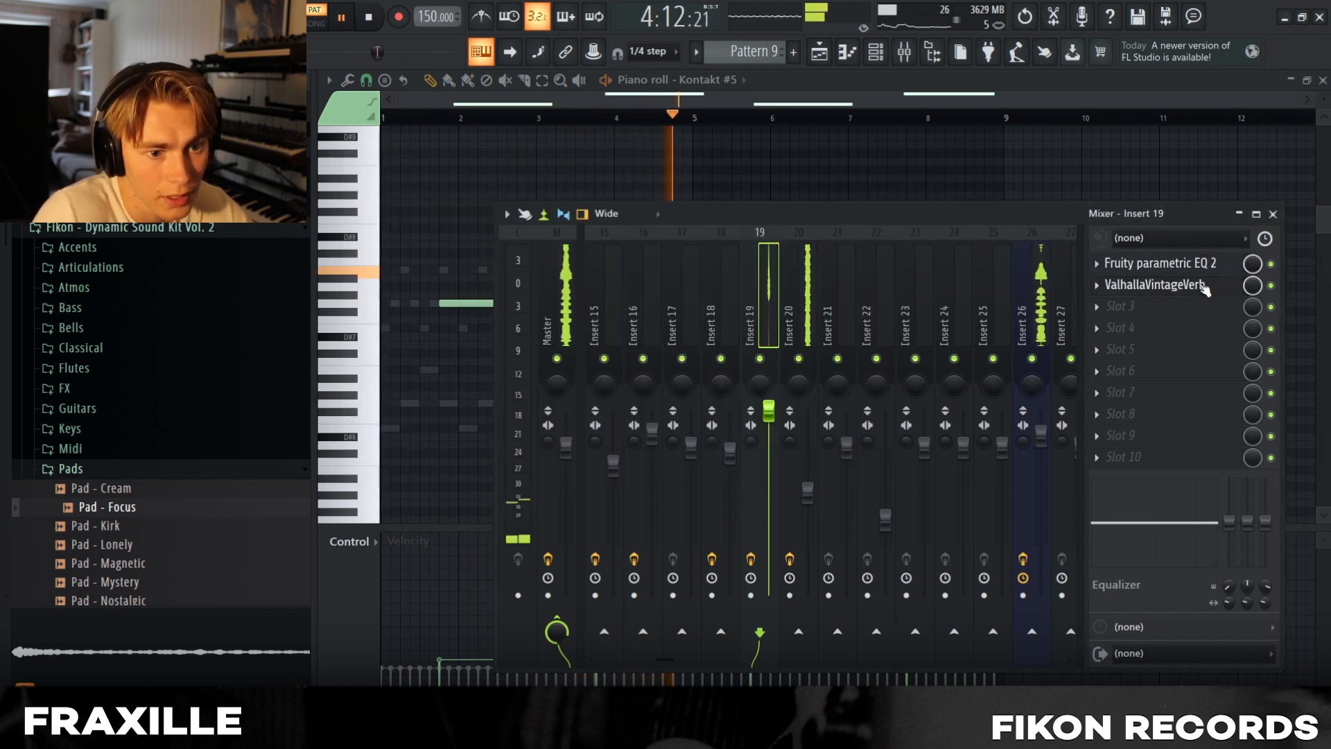
left_click(1204, 290)
key("space")
Reopen the Kontakt #5 instrument from the channel rack and look over its ADSR, filter and FX controls.
key("F6")
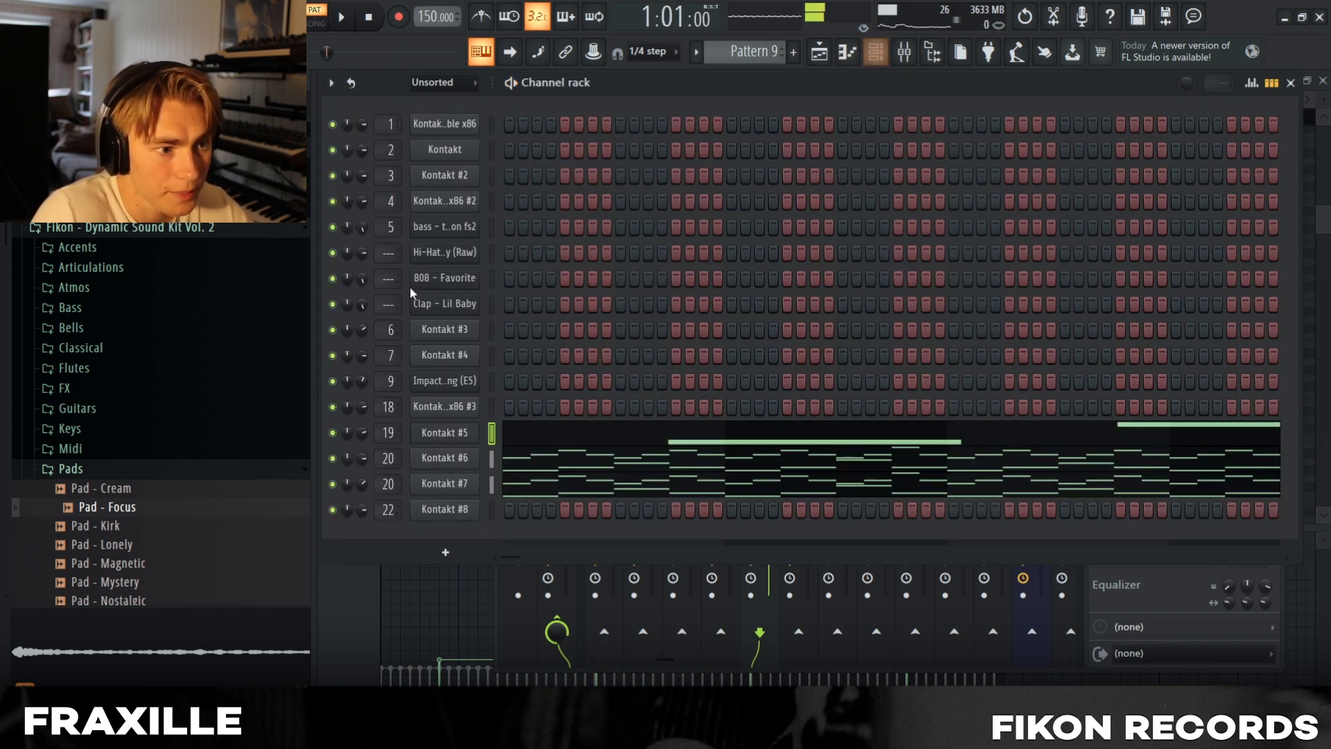
left_click(447, 439)
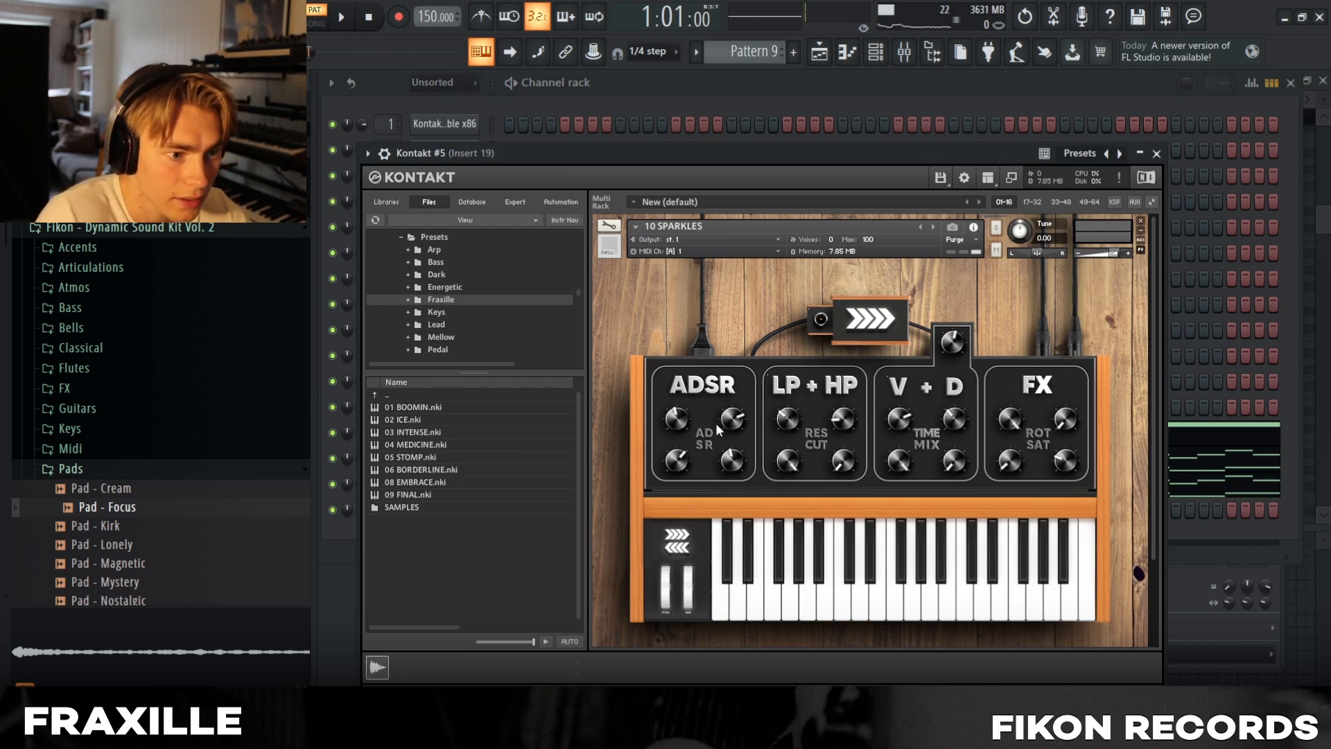
left_click(849, 56)
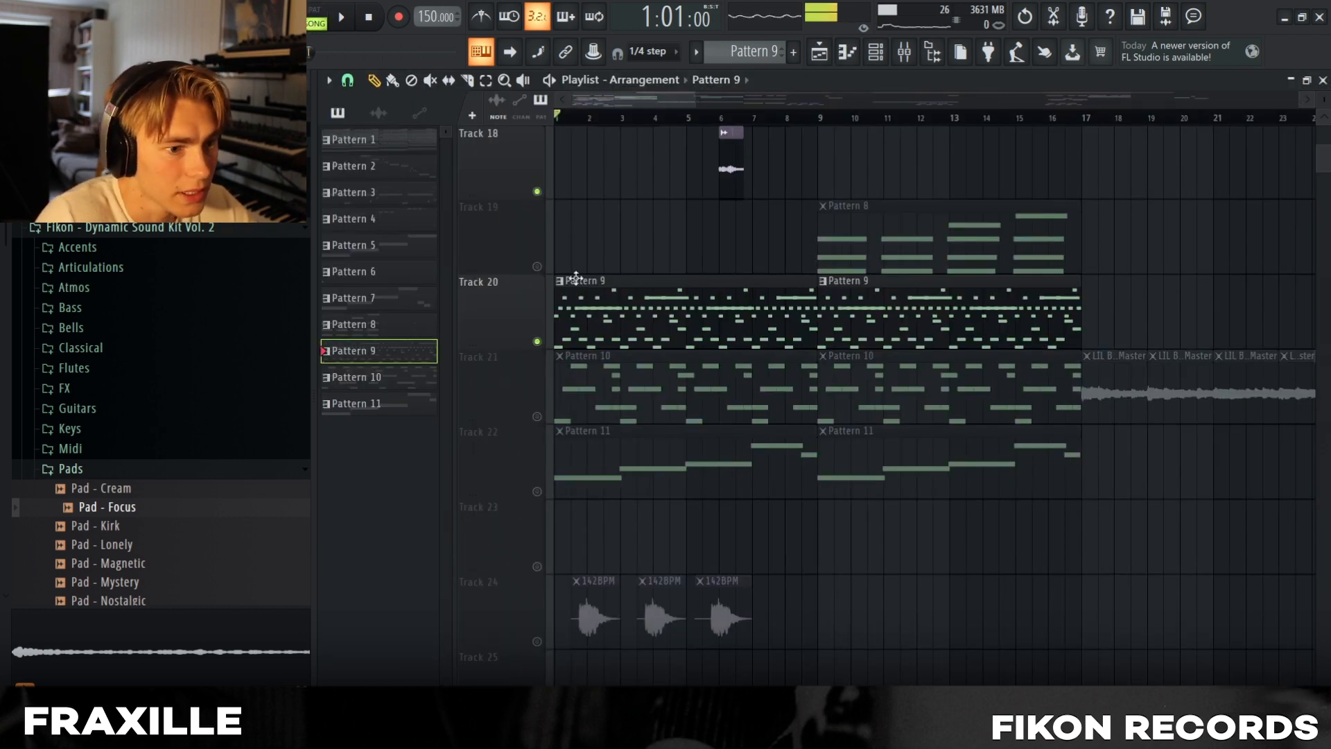
Play the arrangement from the start in song mode with Pattern 9 on Track 20 included.
scroll(643, 347, "up", 2)
key("space")
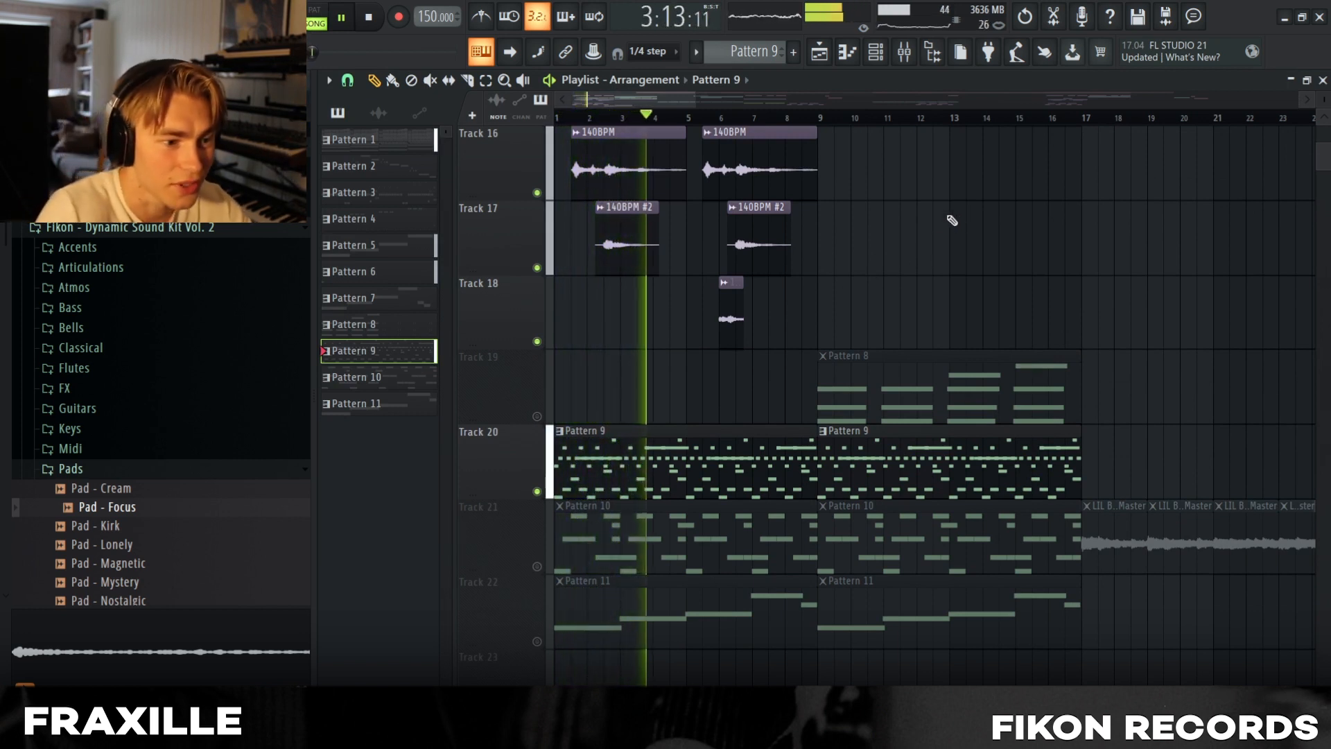
key("space")
key("space")
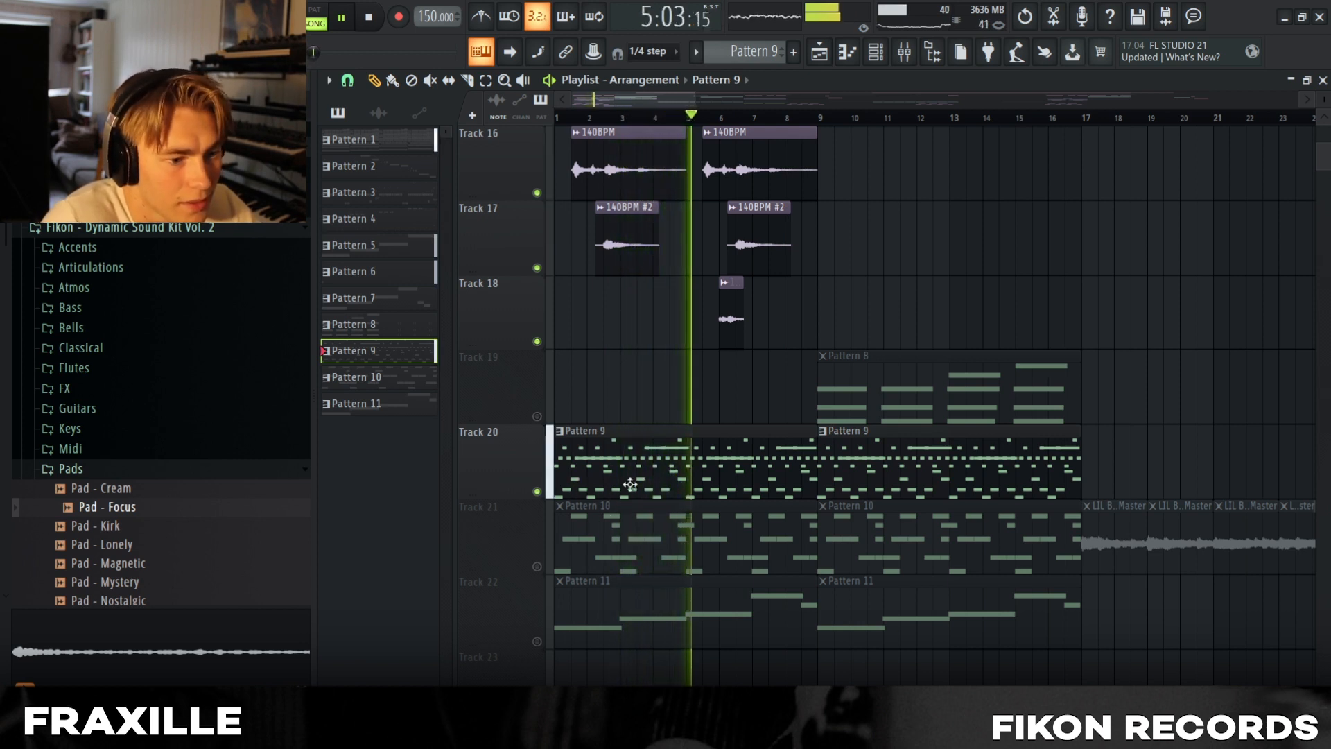
scroll(630, 477, "down", 2)
key("space")
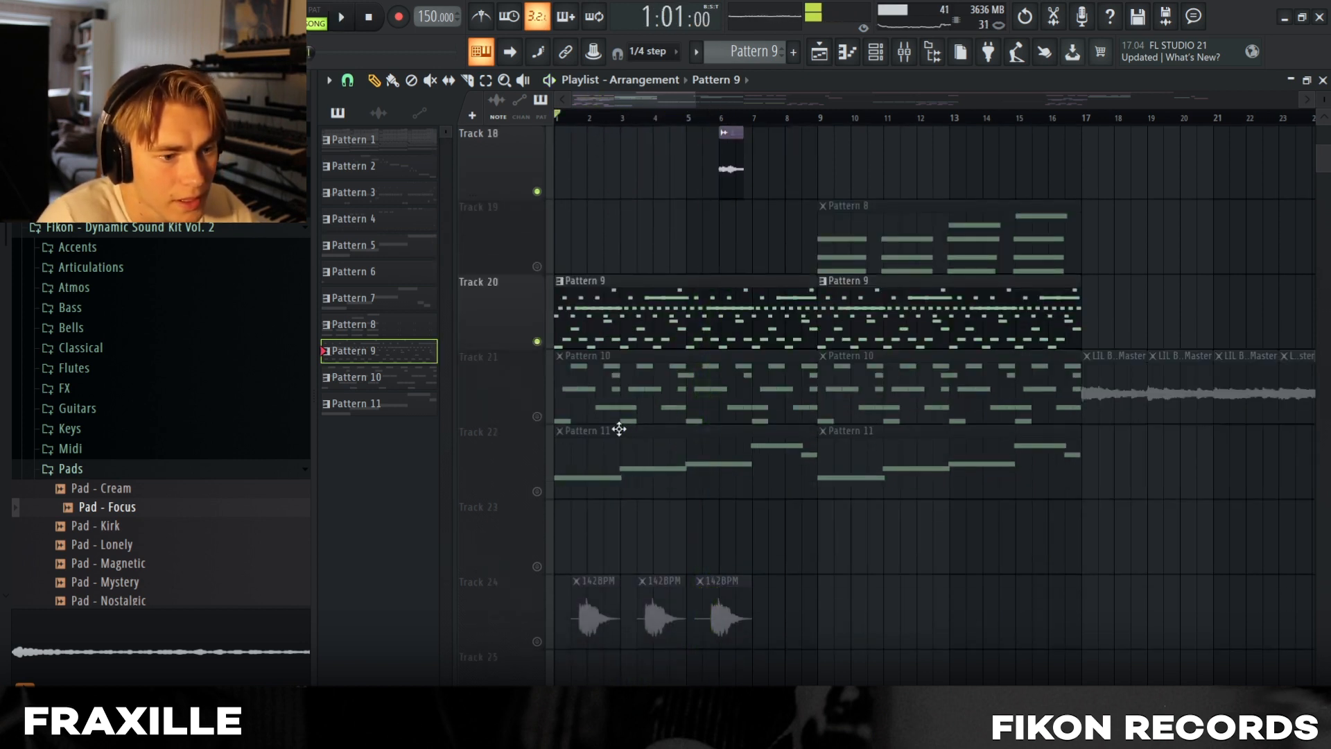
Enable Track 21 in the playlist, pick its Pattern 10 clip and switch playback to pattern mode.
left_click(537, 416)
left_click(610, 357)
left_click(326, 21)
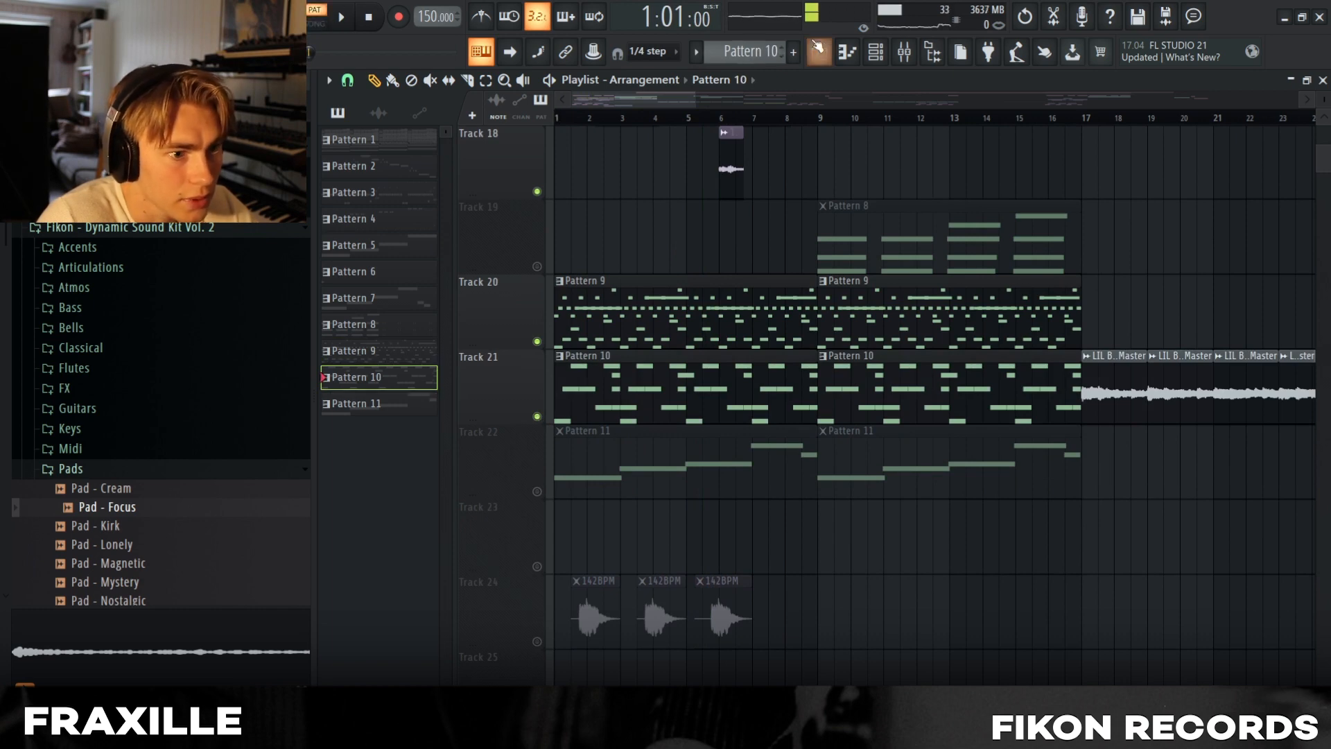
Play Pattern 10 on its own with the channel rack filtered to the Unsorted channels.
left_click(876, 51)
key("space")
left_click(443, 82)
left_click(447, 137)
key("space")
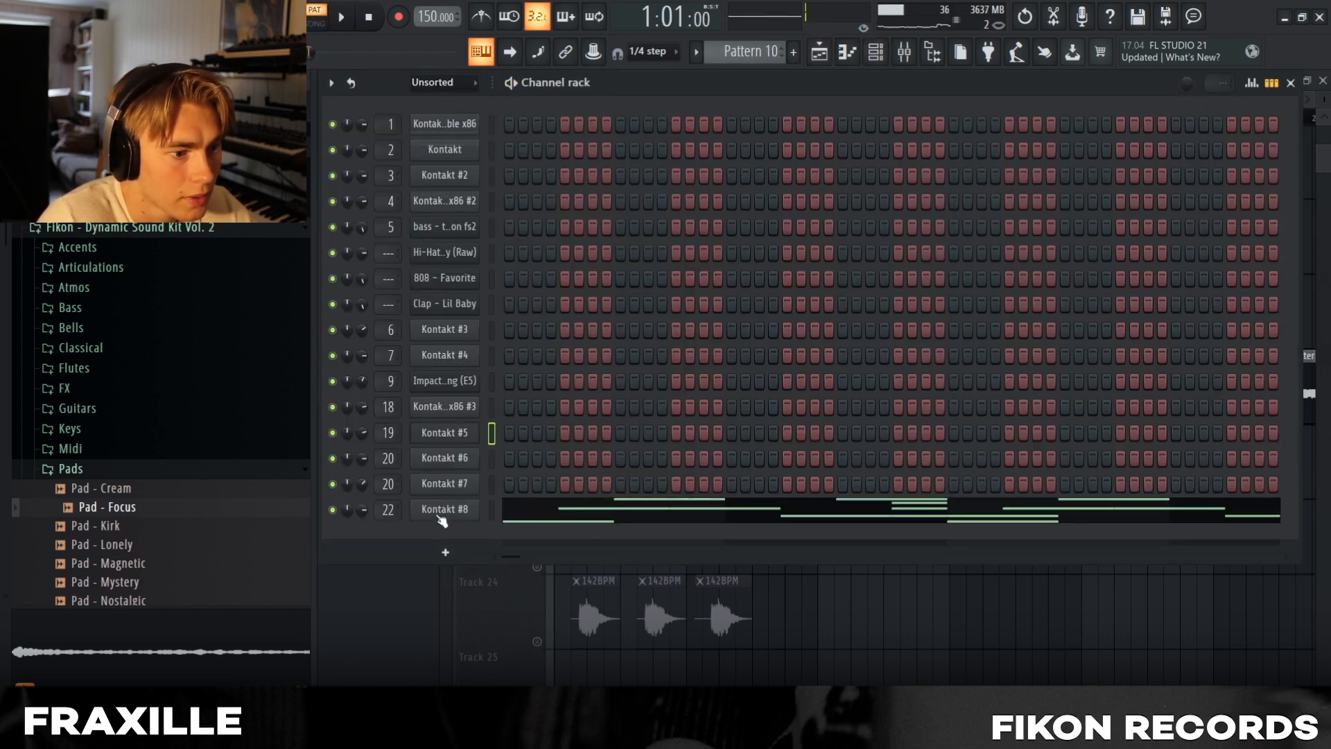
Open the Kontakt #8 instrument and locate MAIN - GLOCKENSPIEL.nki in the FIKON - GLOCK (KONTAKT LIBRARY) folder.
left_click(446, 508)
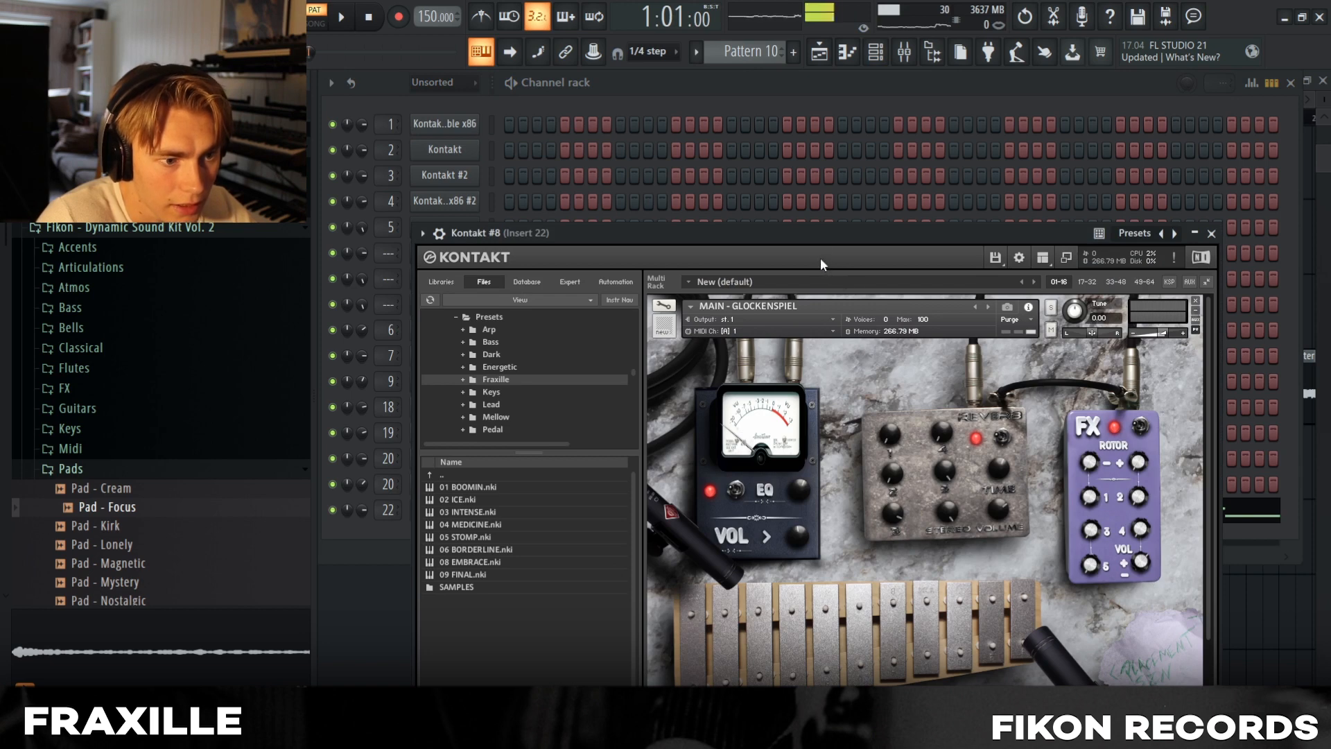
left_click_drag(821, 263, 796, 138)
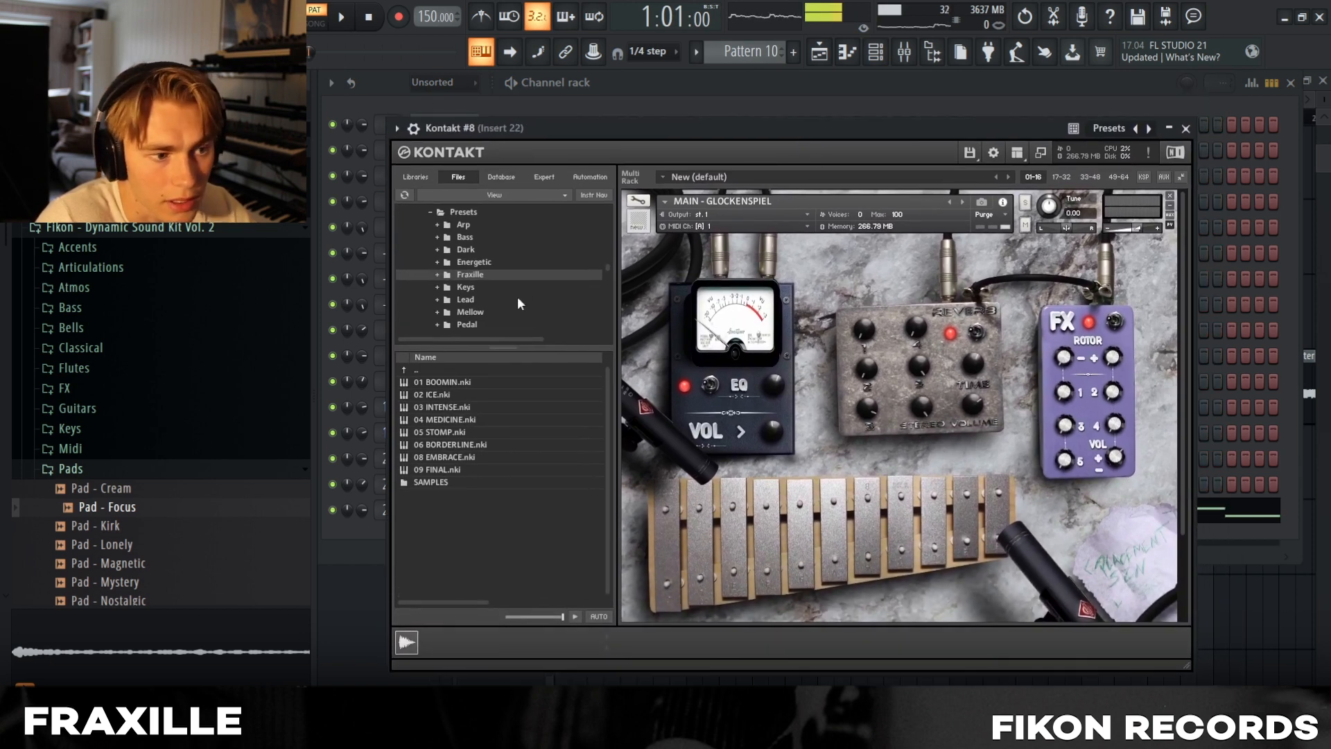
scroll(521, 299, "up", 3)
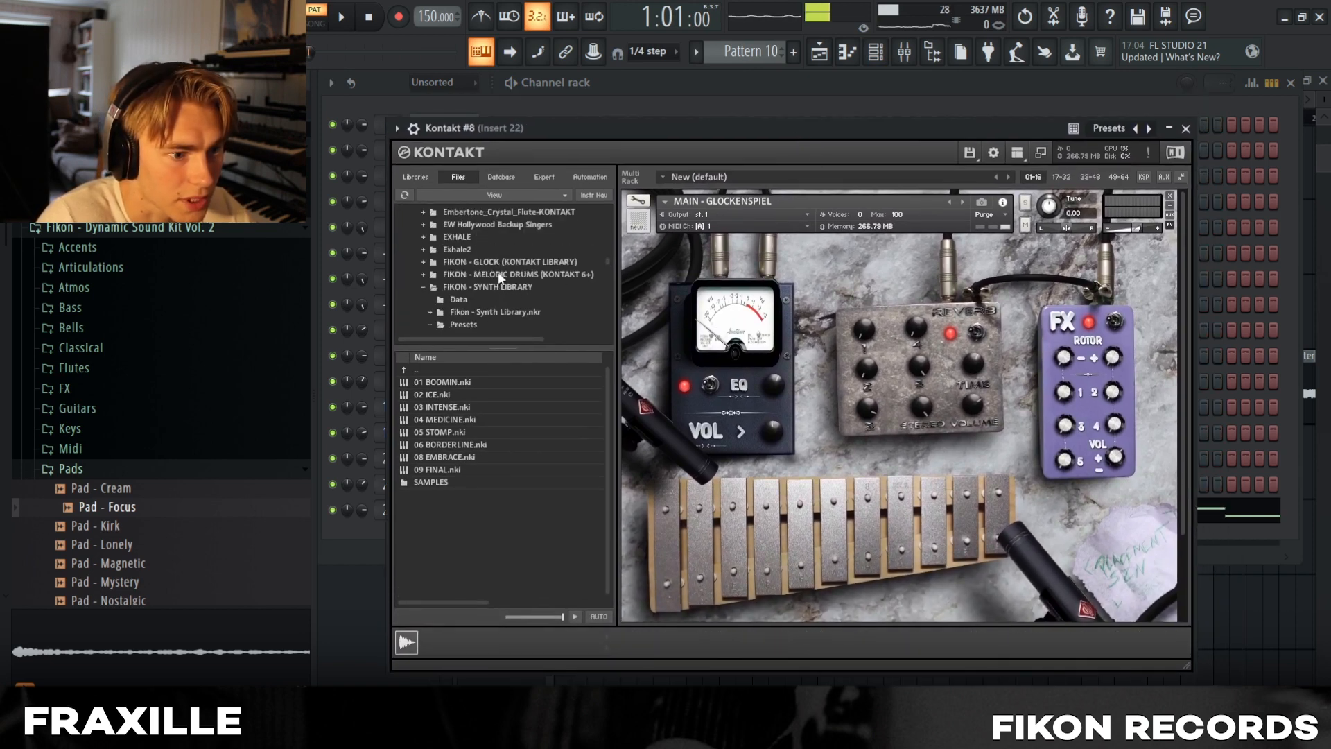
scroll(500, 281, "down", 1)
left_click(502, 252)
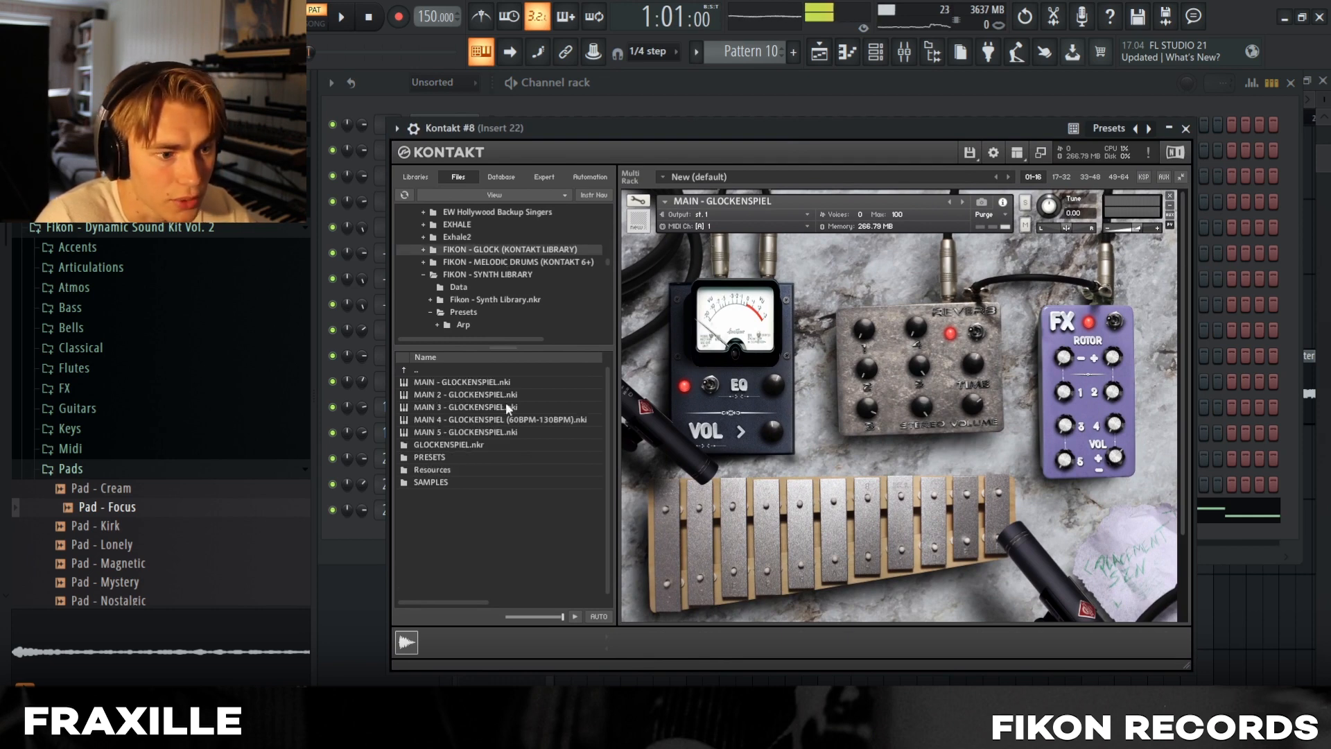
key("Down")
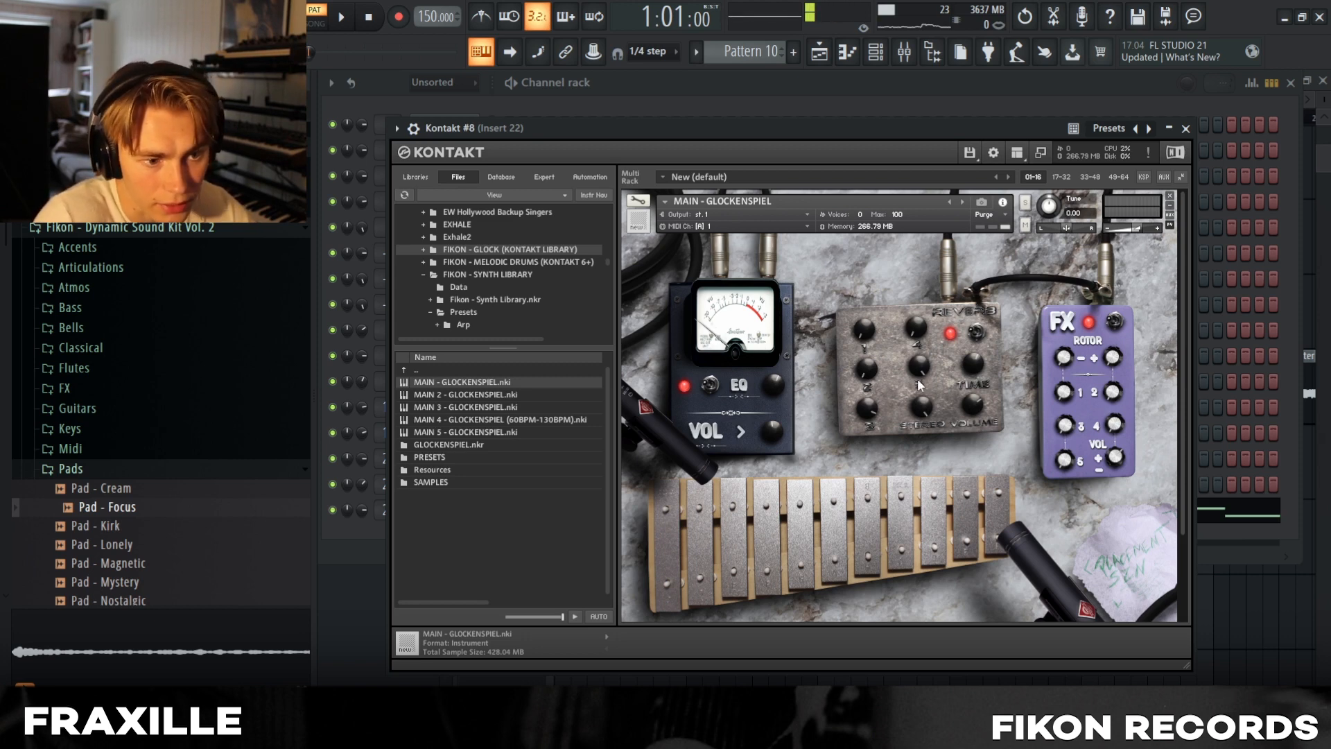
Close the Kontakt #8 window and play Pattern 10 alone, followed by the full arrangement in song mode.
left_click(519, 83)
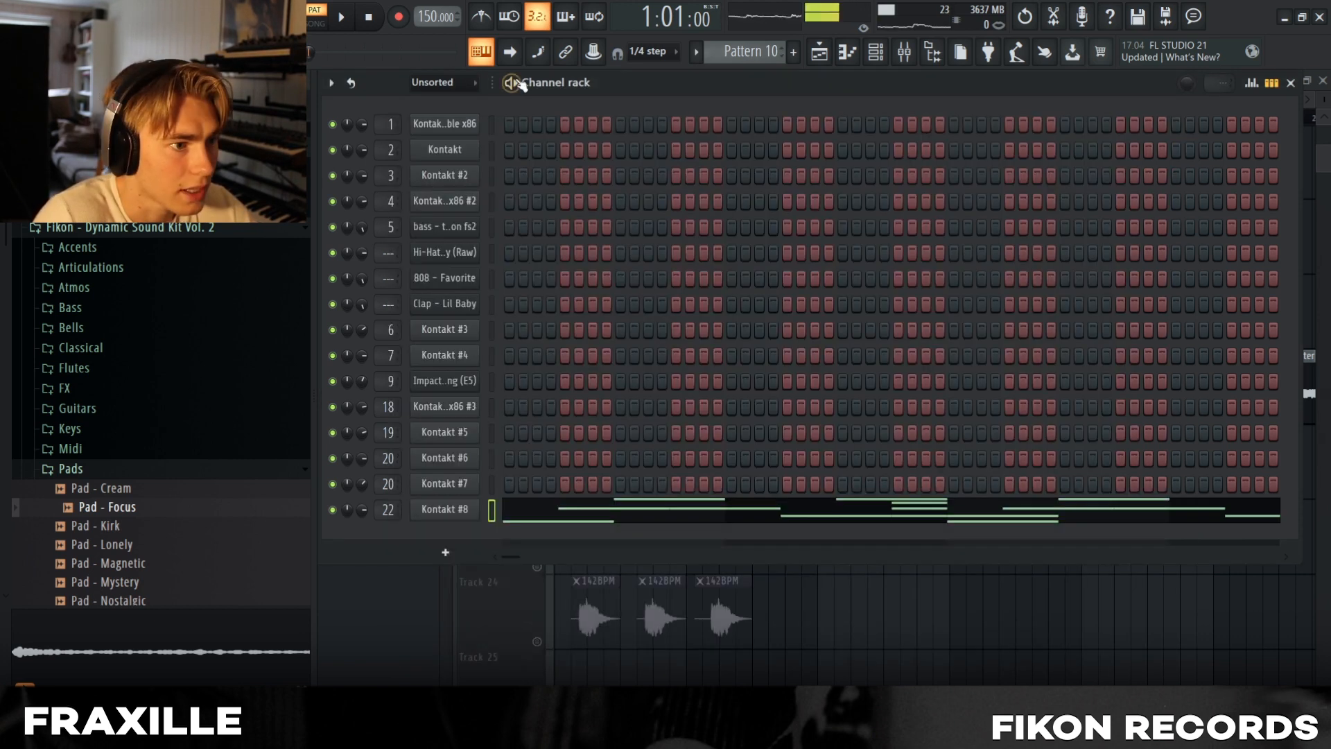
key("space")
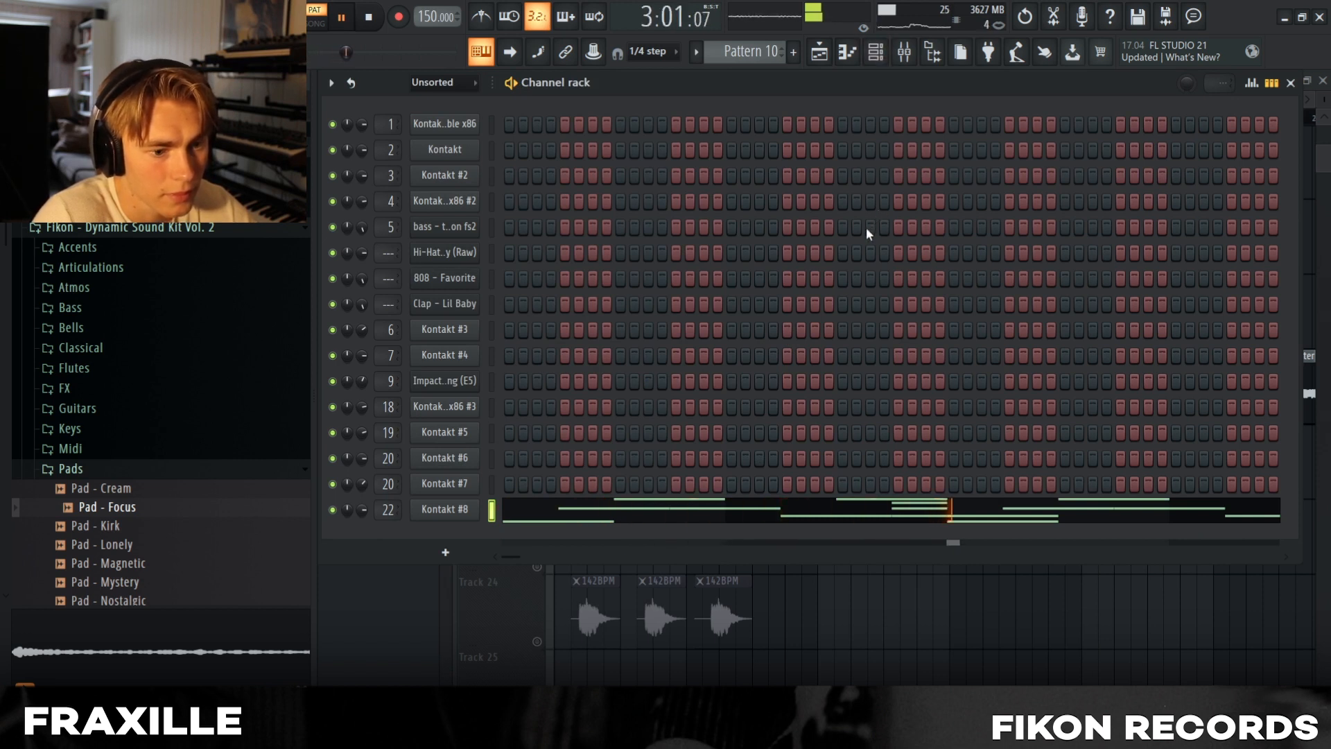
key("space")
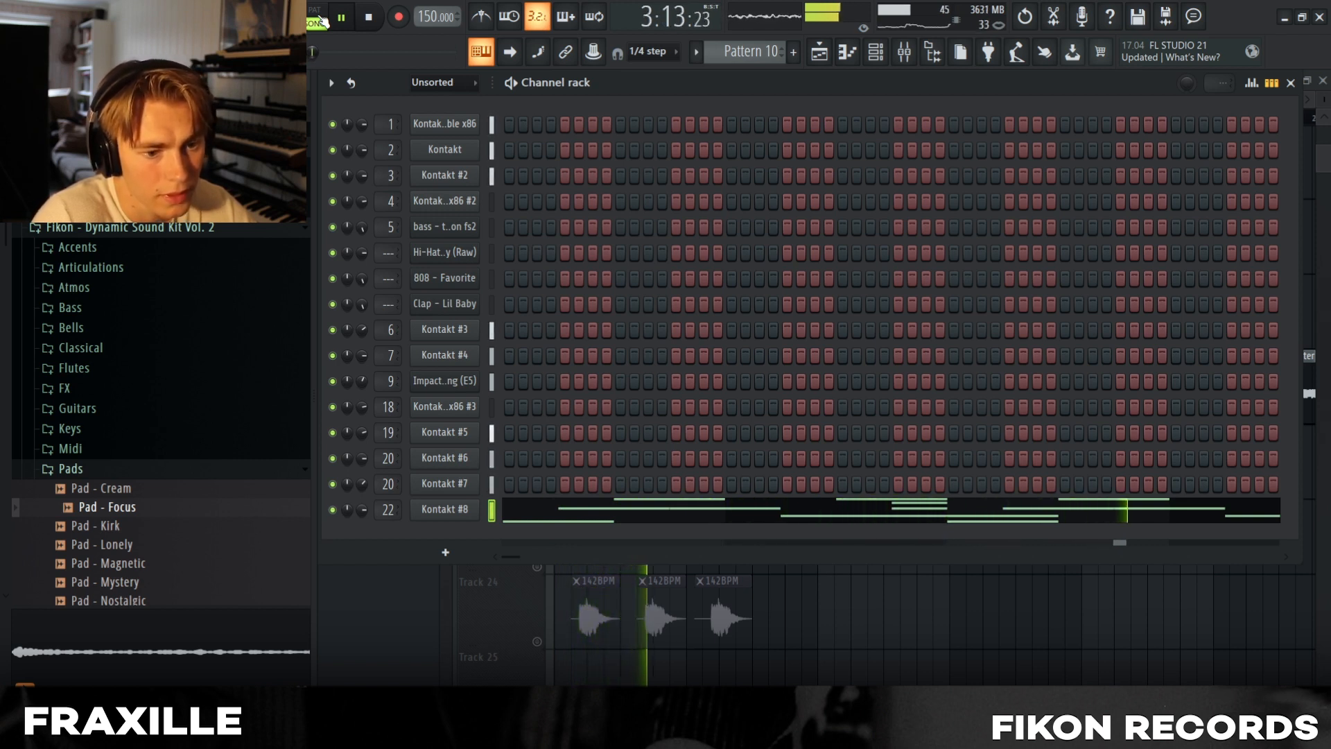
key("space")
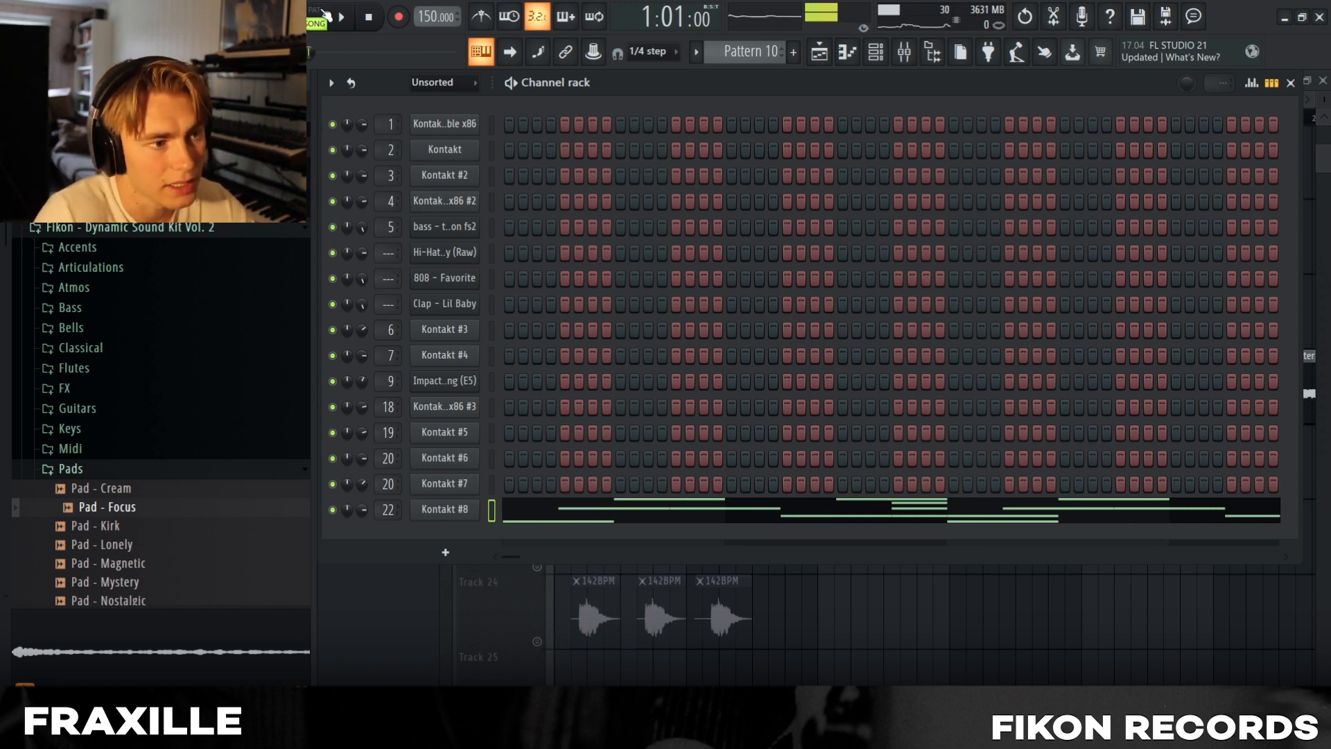
Enable Track 22 in the playlist, pick its Pattern 11 clip and switch playback to pattern mode.
left_click(819, 52)
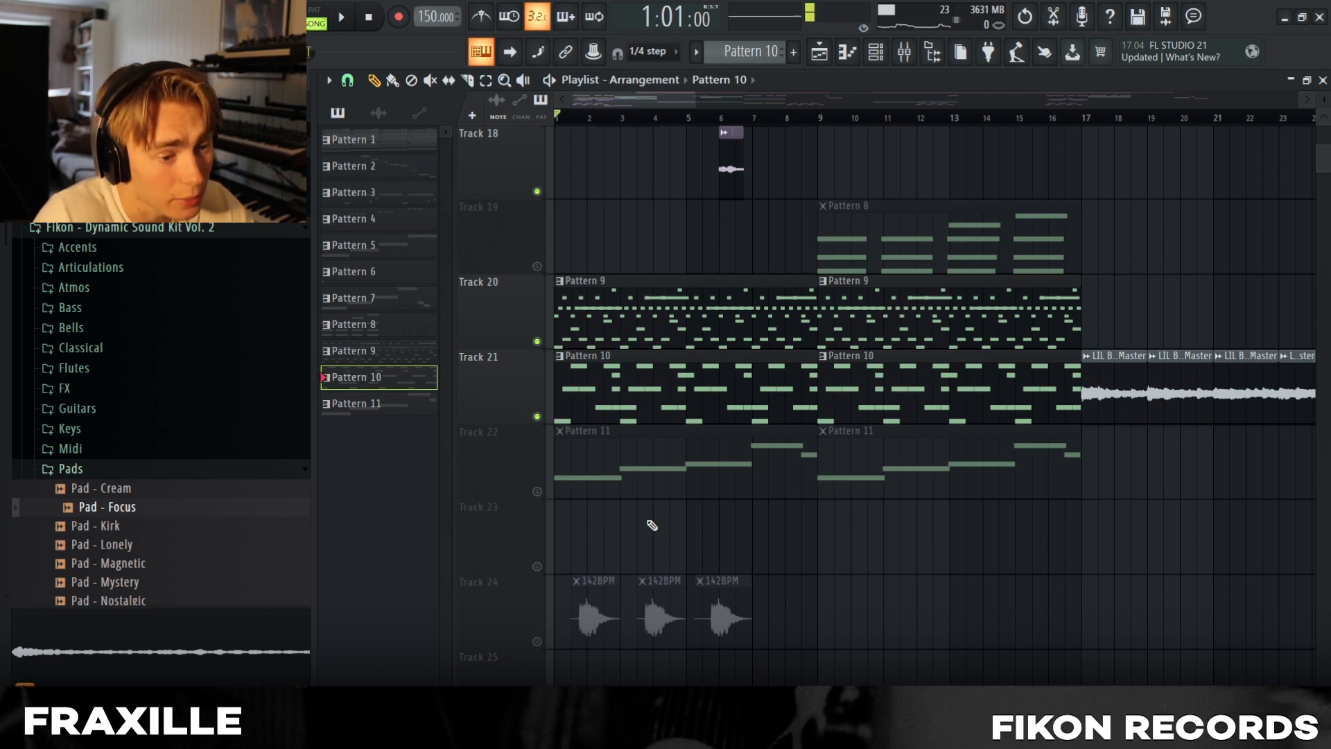
left_click(537, 491)
left_click(582, 474)
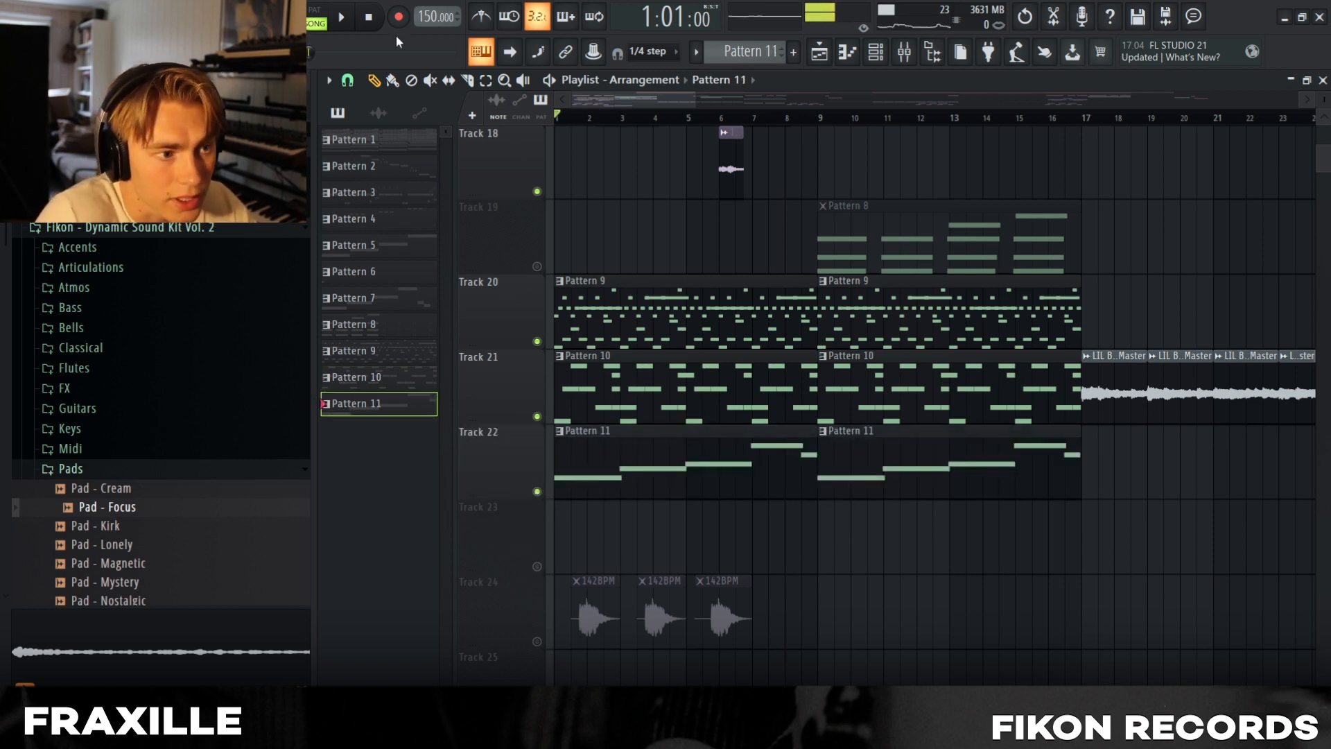
left_click(326, 19)
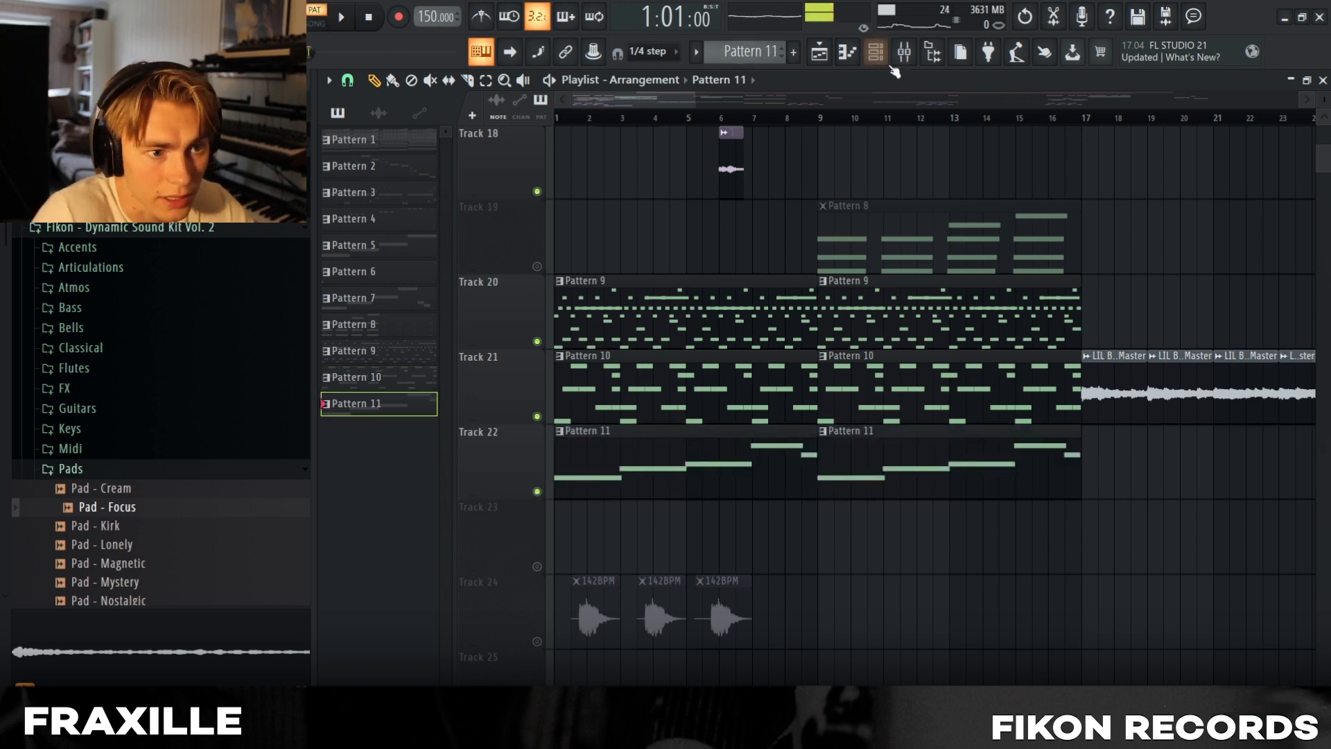
Open the Kontakt Portable x86 #3 instrument, locate CH - Modern Cello.nki in the Chris Hein - Solo Cello library, and close the instrument.
left_click(875, 51)
key("space")
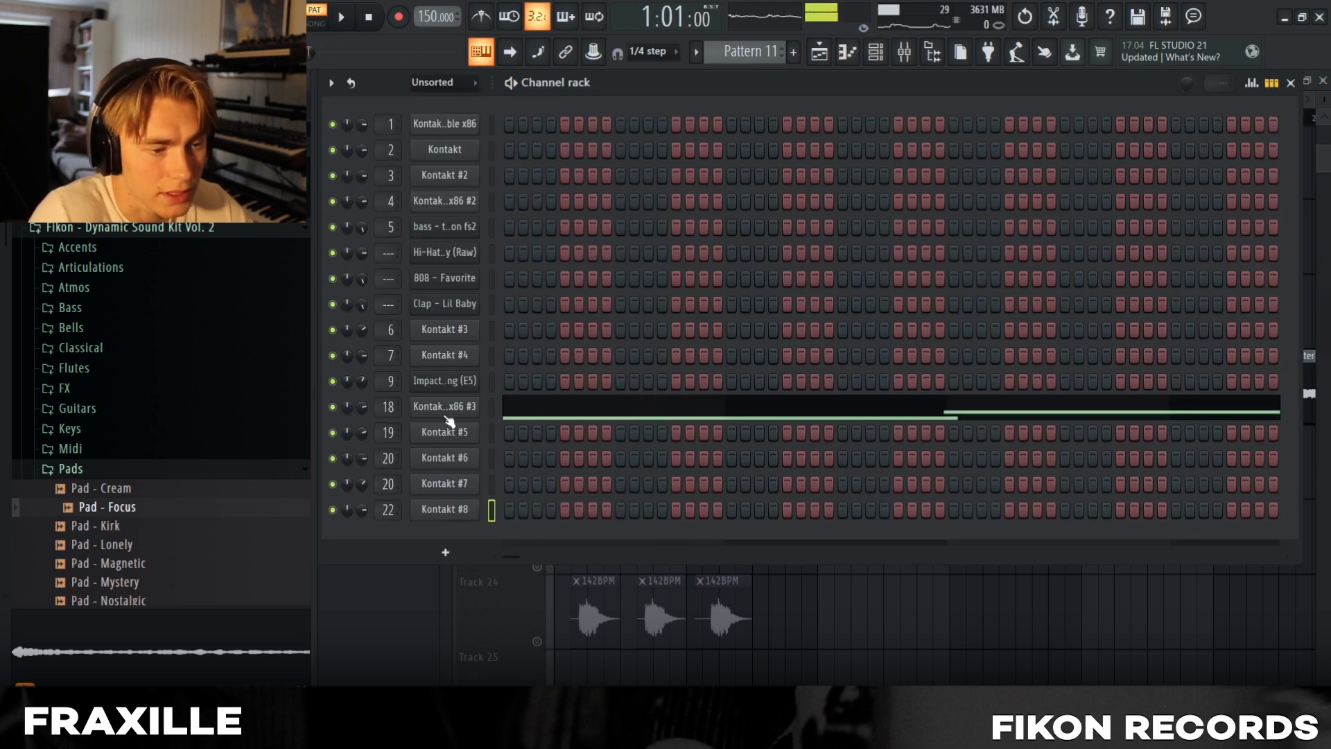
left_click(444, 409)
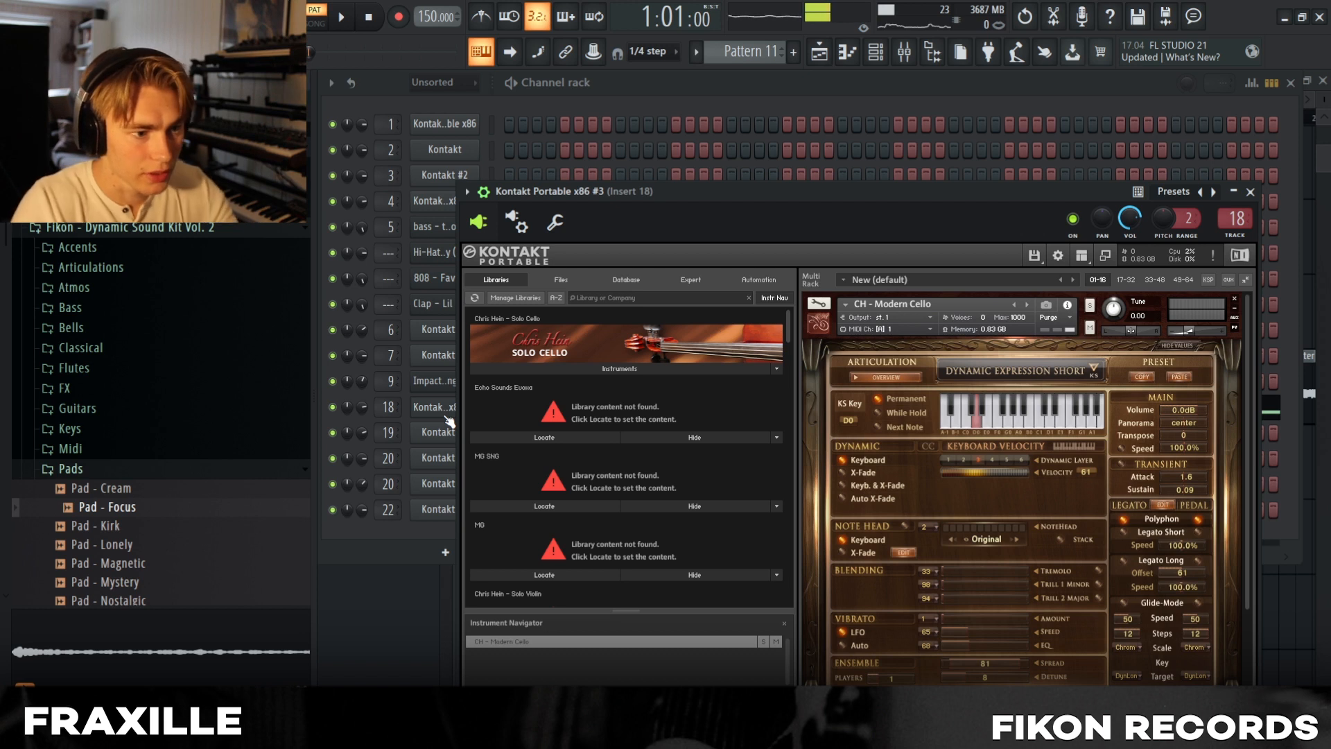
left_click(642, 367)
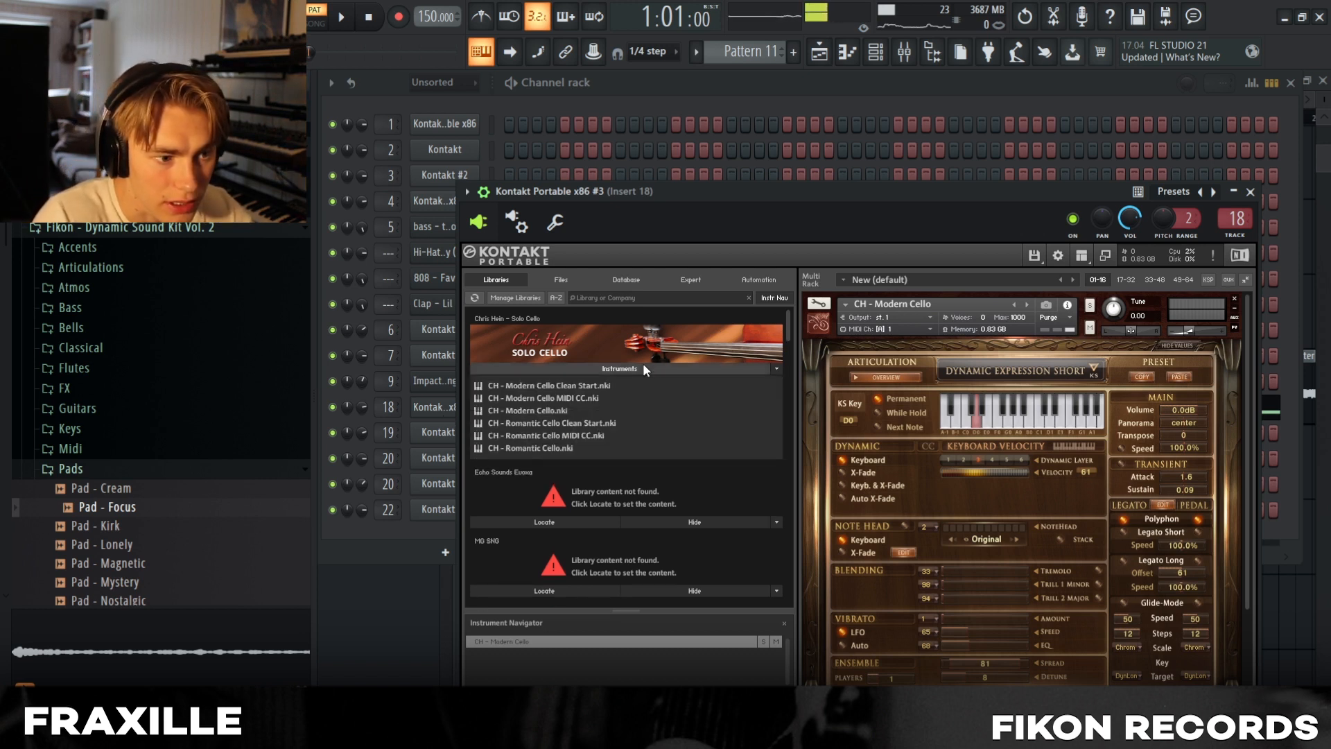
left_click(541, 413)
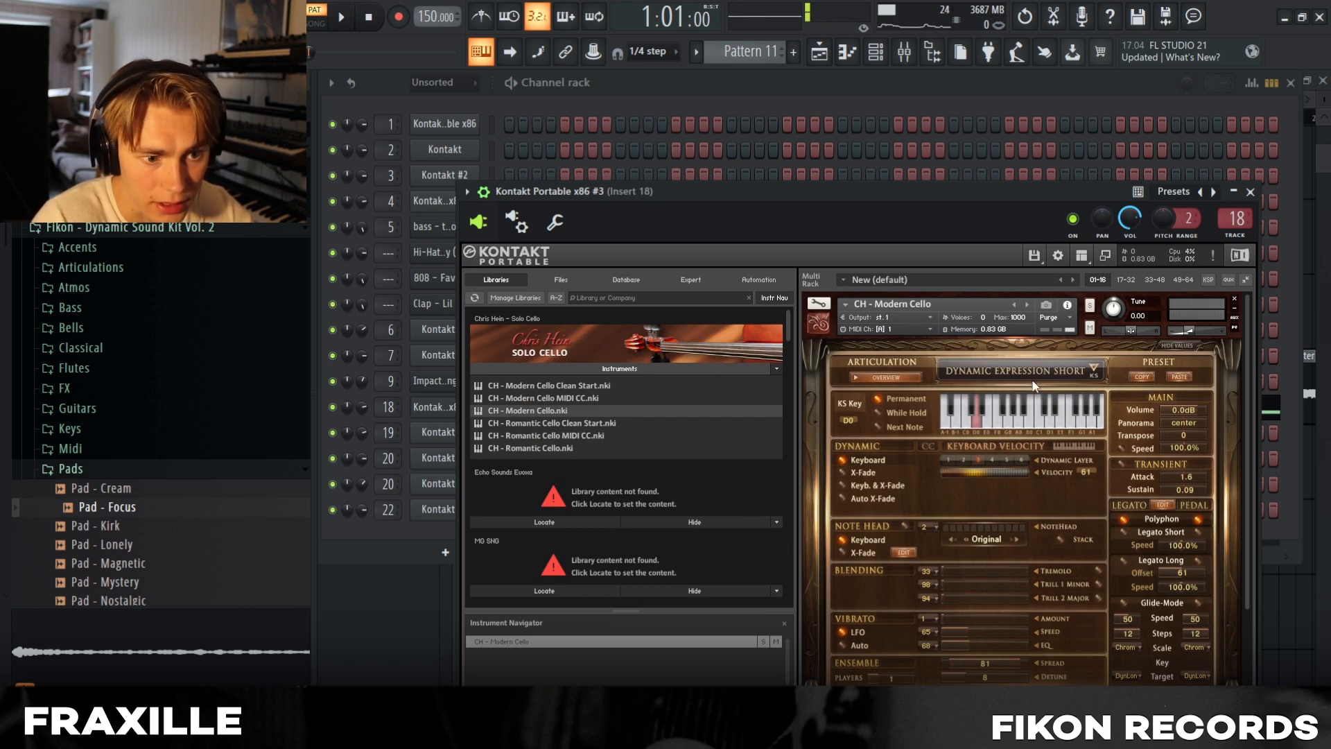
left_click(1249, 191)
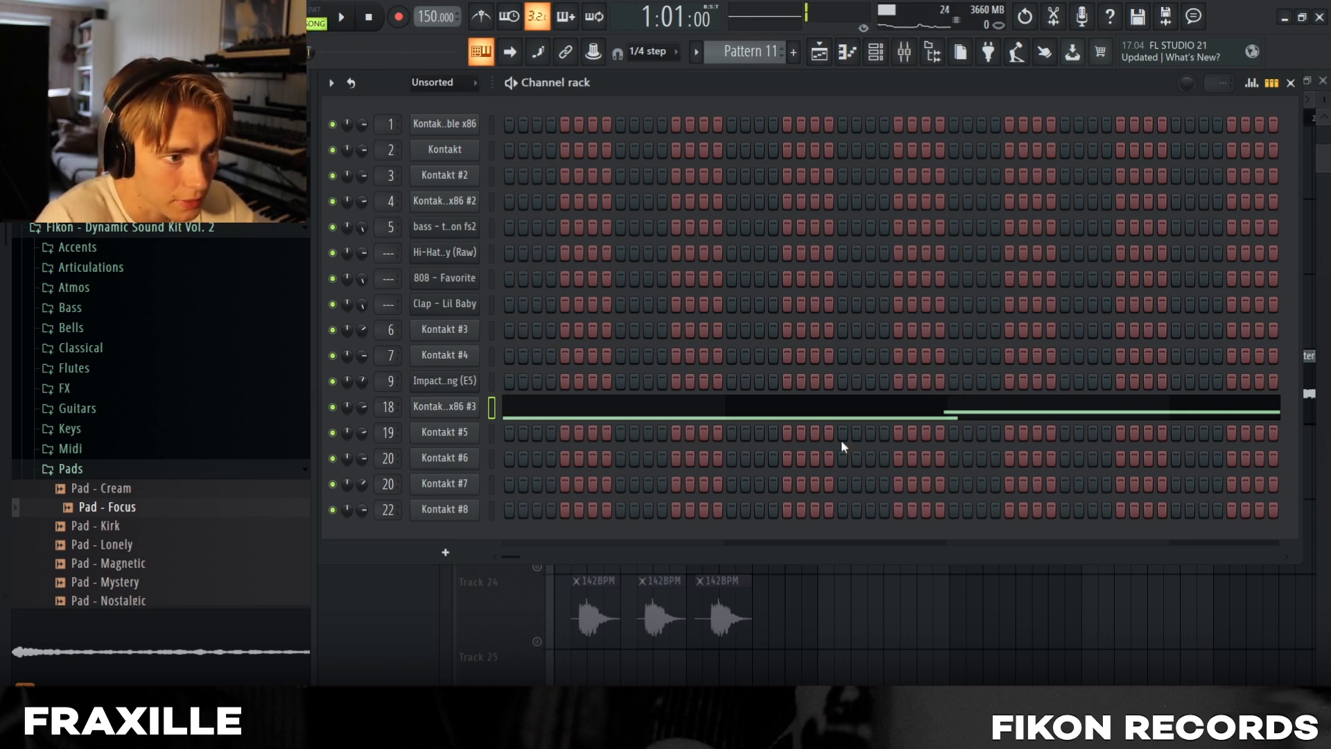
Play the arrangement in song mode and open the ValhallaVintageVerb effect on mixer Insert 18.
right_click(1012, 635)
key("space")
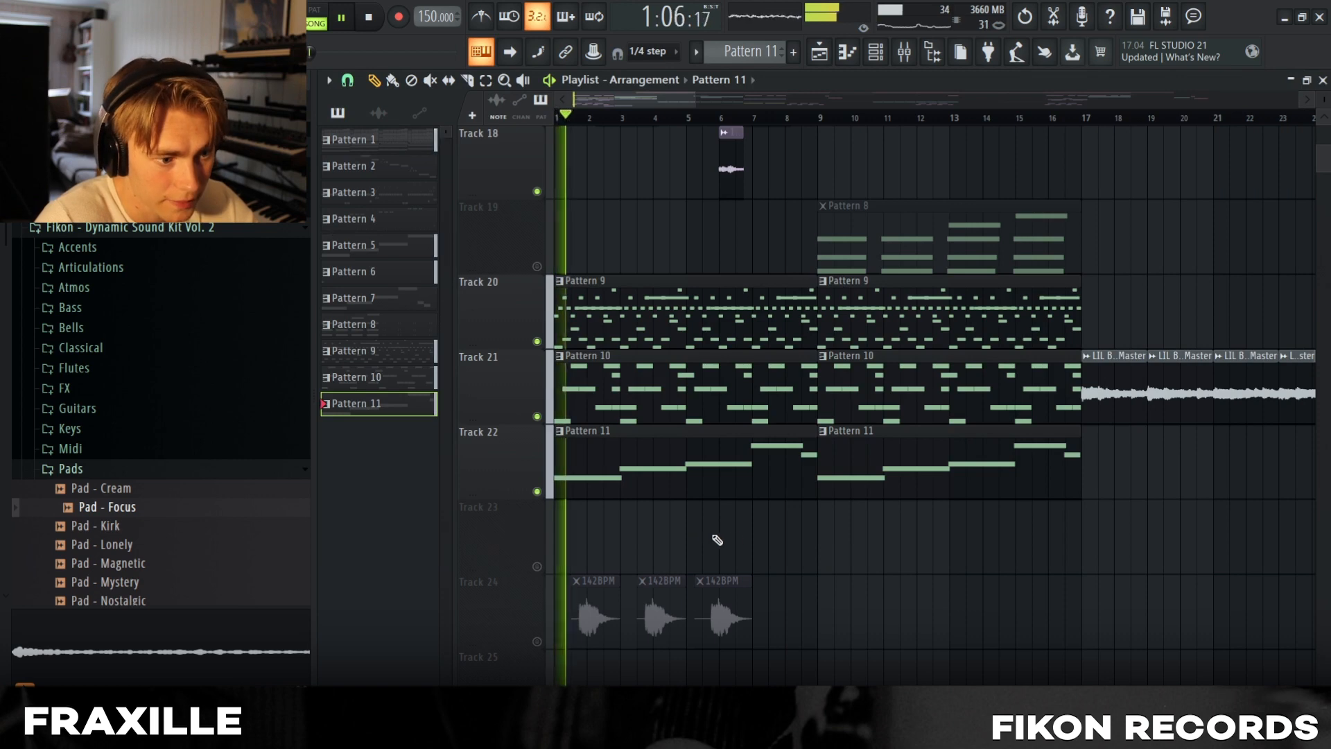
left_click(904, 52)
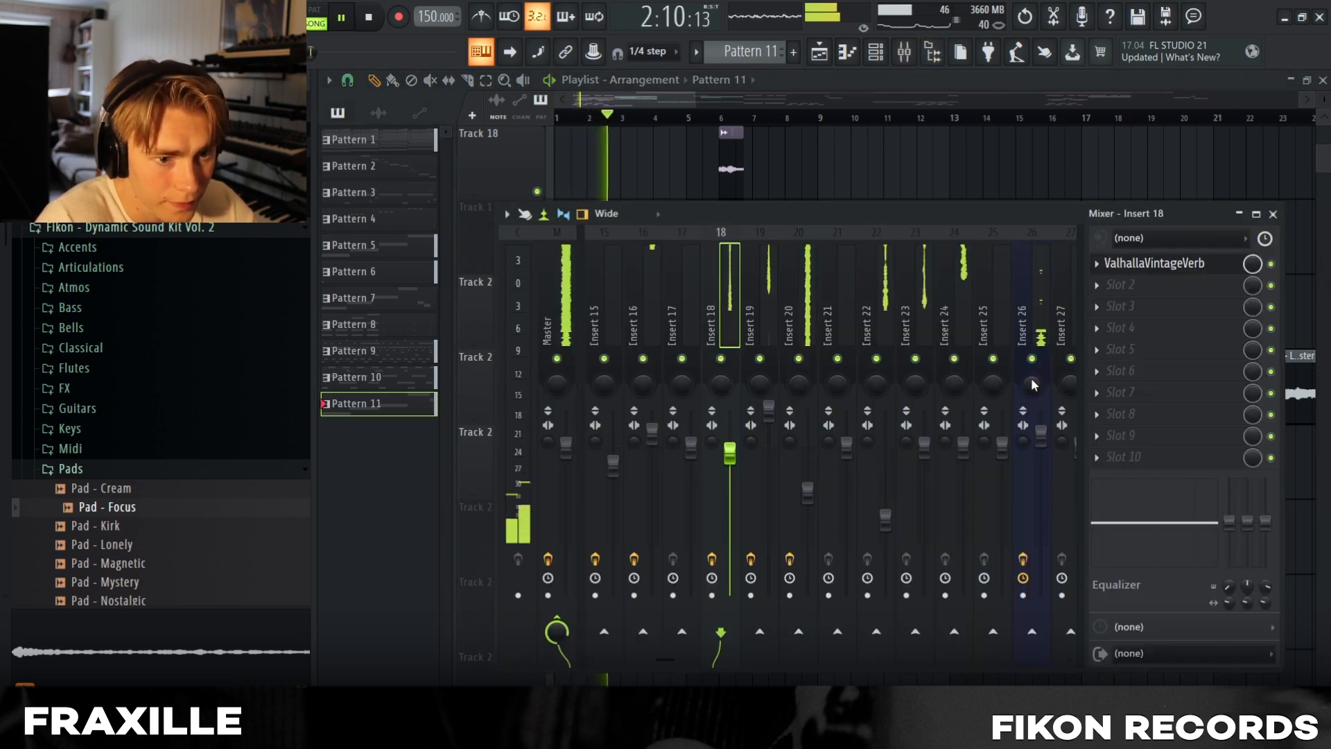
left_click(1145, 263)
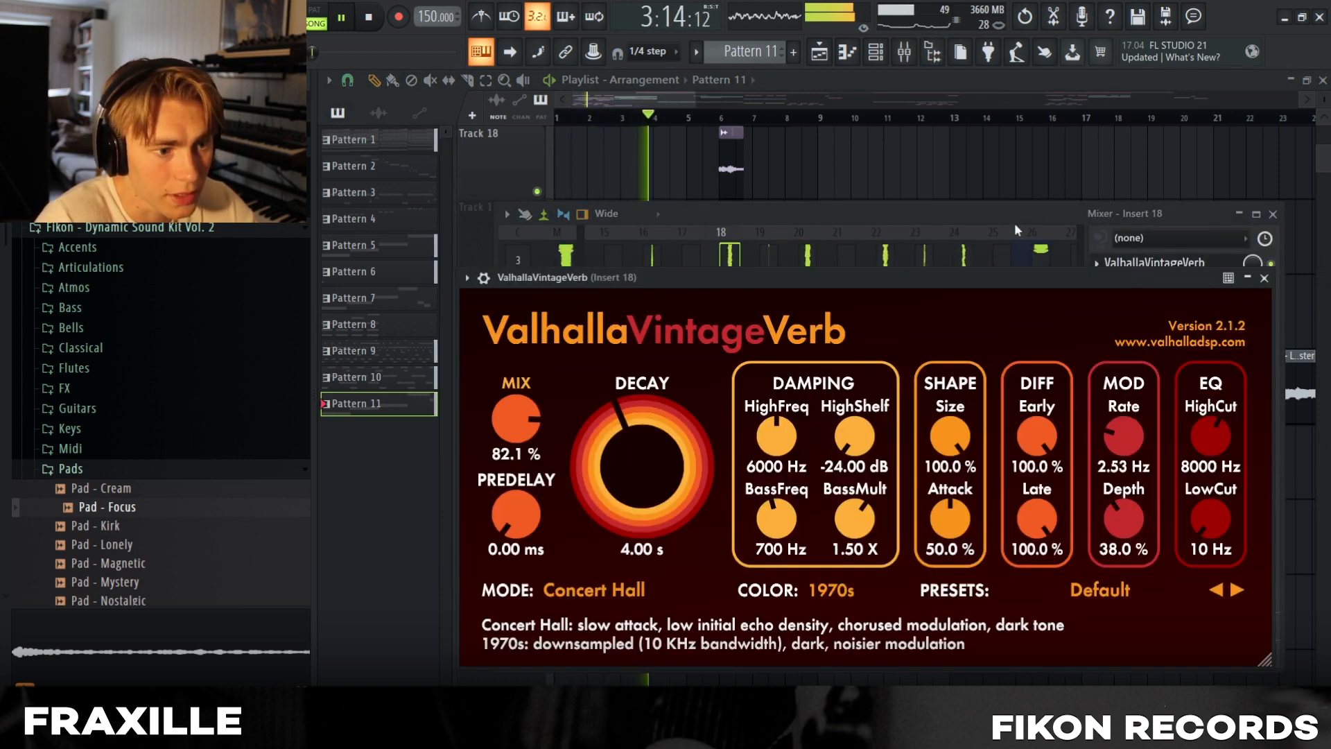
Return to the playlist at Track 22 and stop the arrangement's playback.
left_click(876, 52)
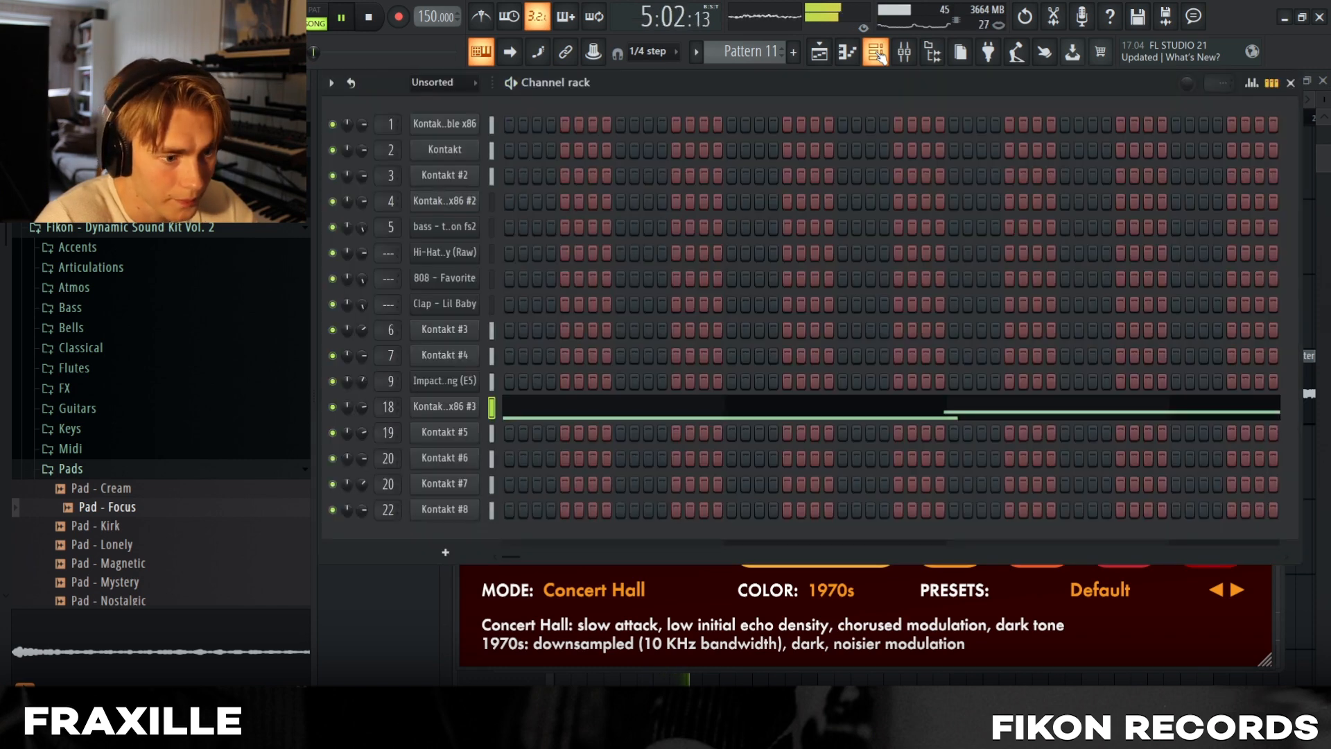
left_click(820, 52)
scroll(773, 240, "down", 7)
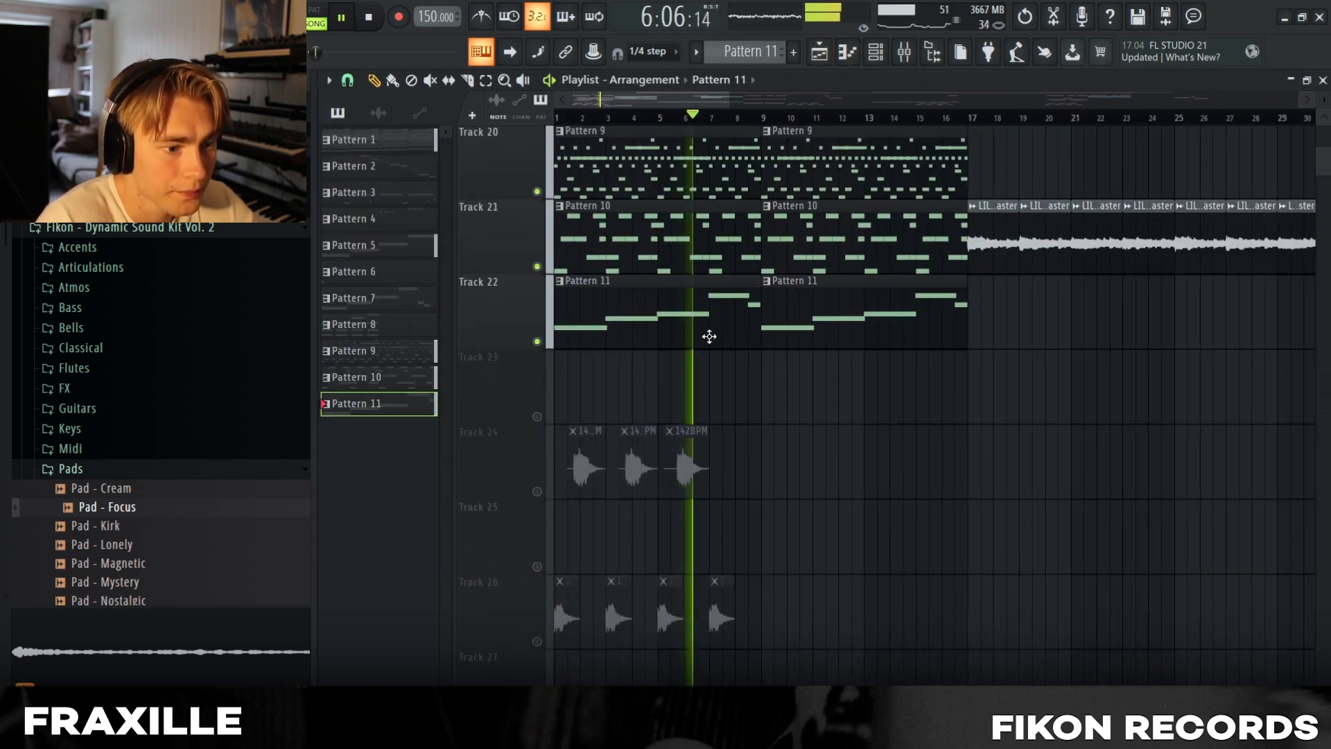
scroll(630, 365, "up", 5)
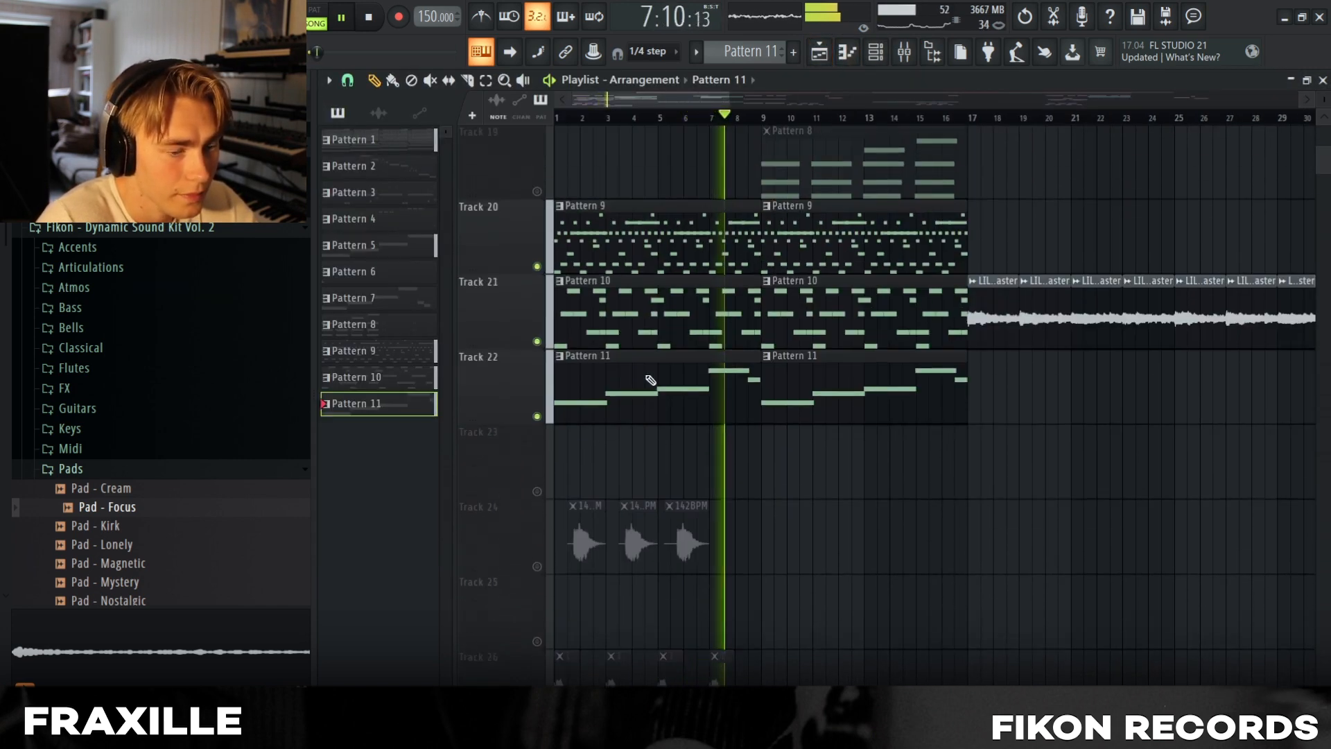
key("space")
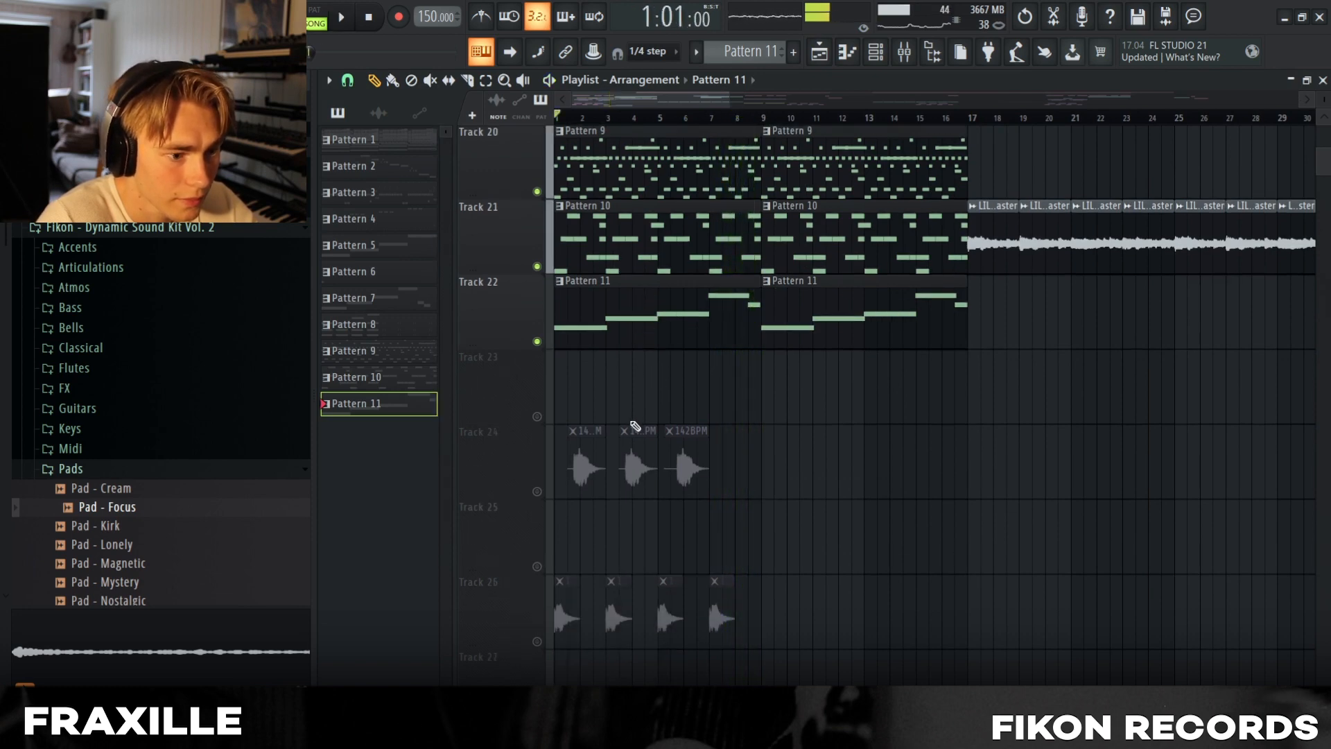
Open the channel settings of the 142BPM audio clip on Track 24 and close them.
scroll(624, 422, "down", 3)
scroll(569, 421, "up", 2)
double_click(590, 401)
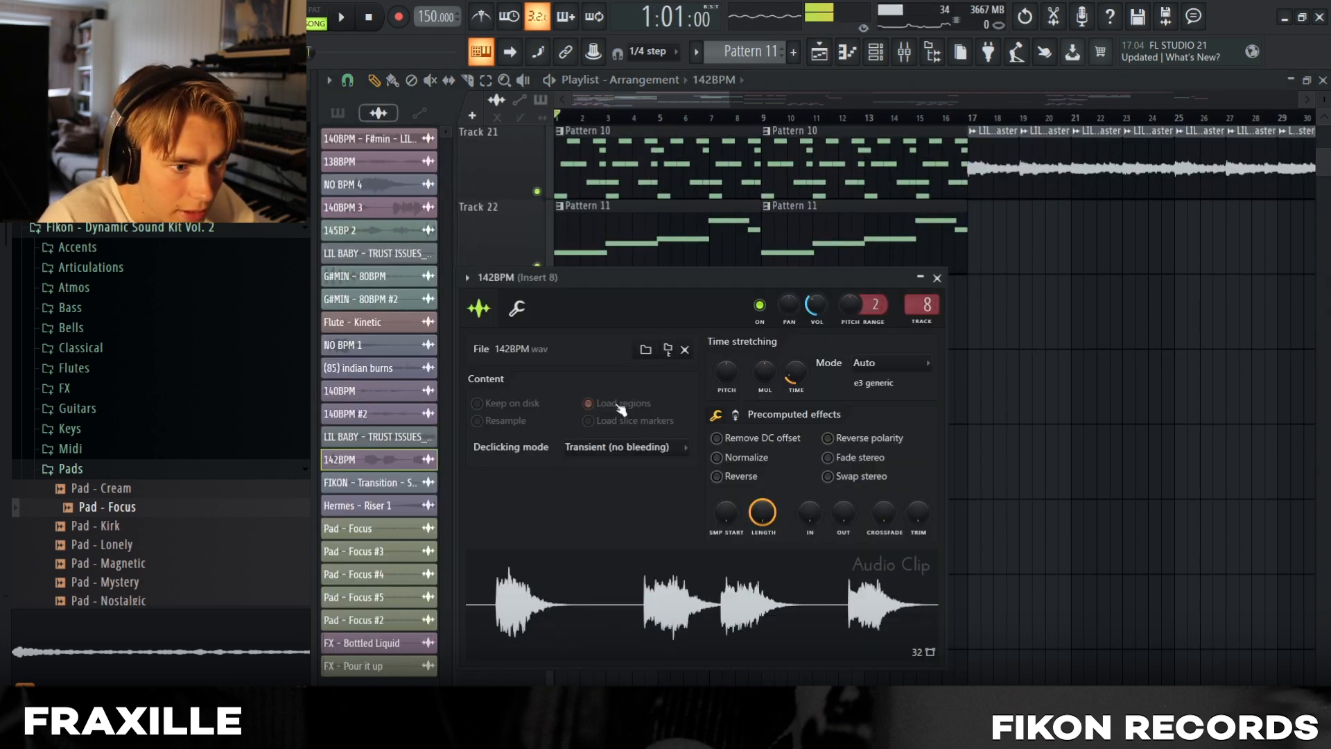
key("Escape")
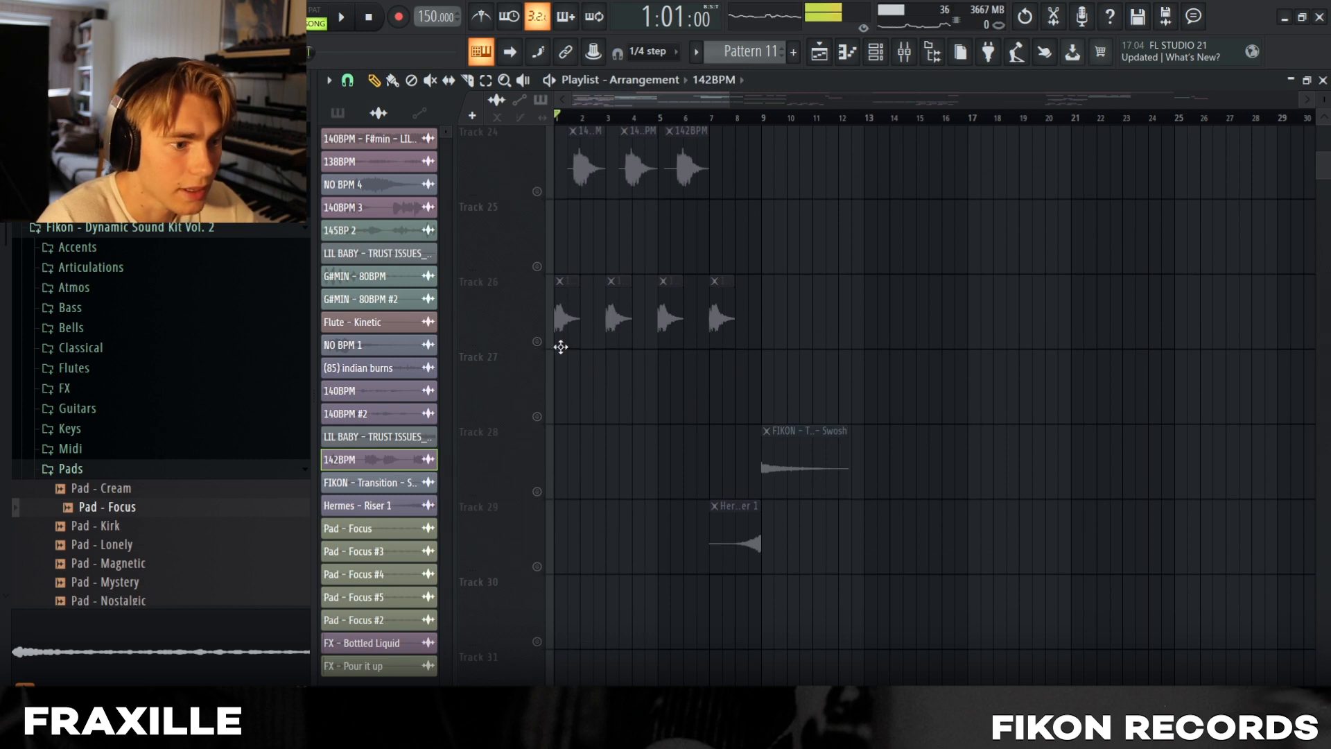
Enable Tracks 24, 26, 28 and 29 in the playlist and play the arrangement in song mode.
left_click(545, 348)
left_click(536, 193)
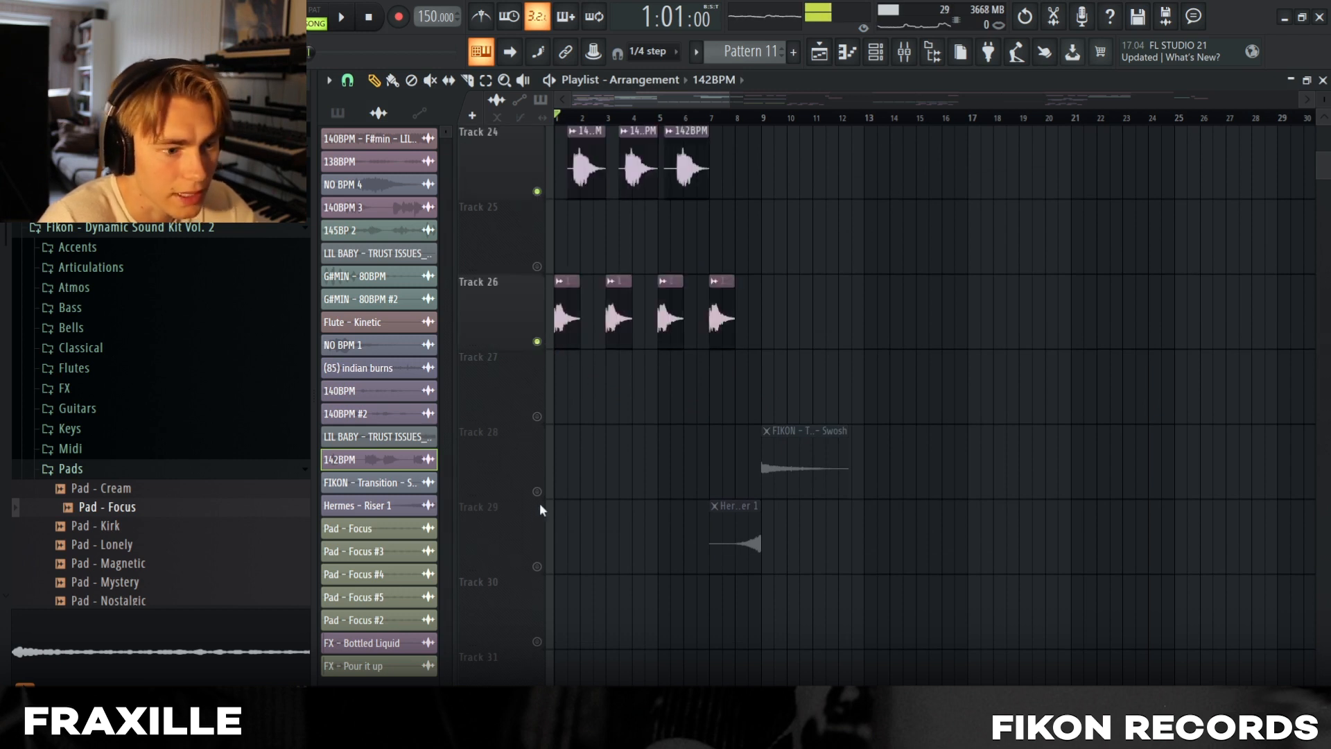
left_click(536, 491)
scroll(603, 479, "up", 2)
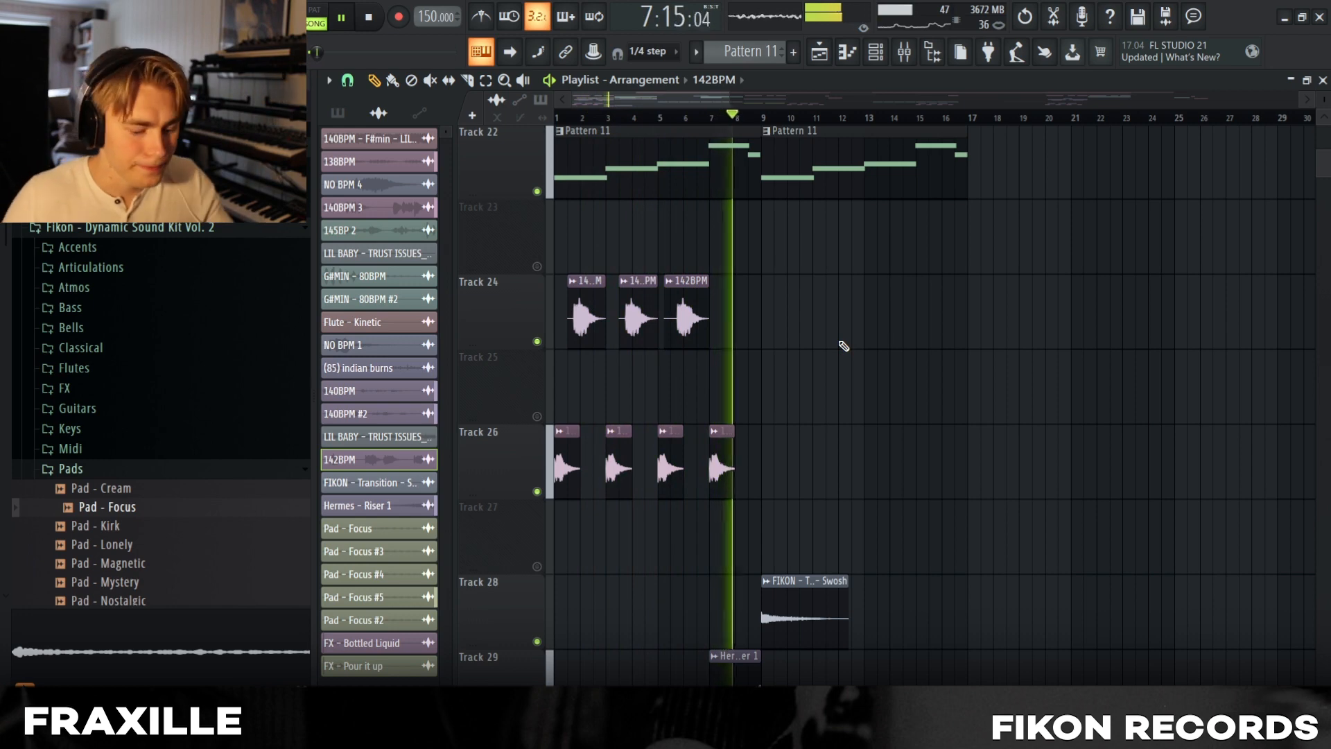
key("space")
Solo Track 10 with the LIL BABY - TRUST ISSUES clip and play it from bar 9.
scroll(844, 346, "up", 10)
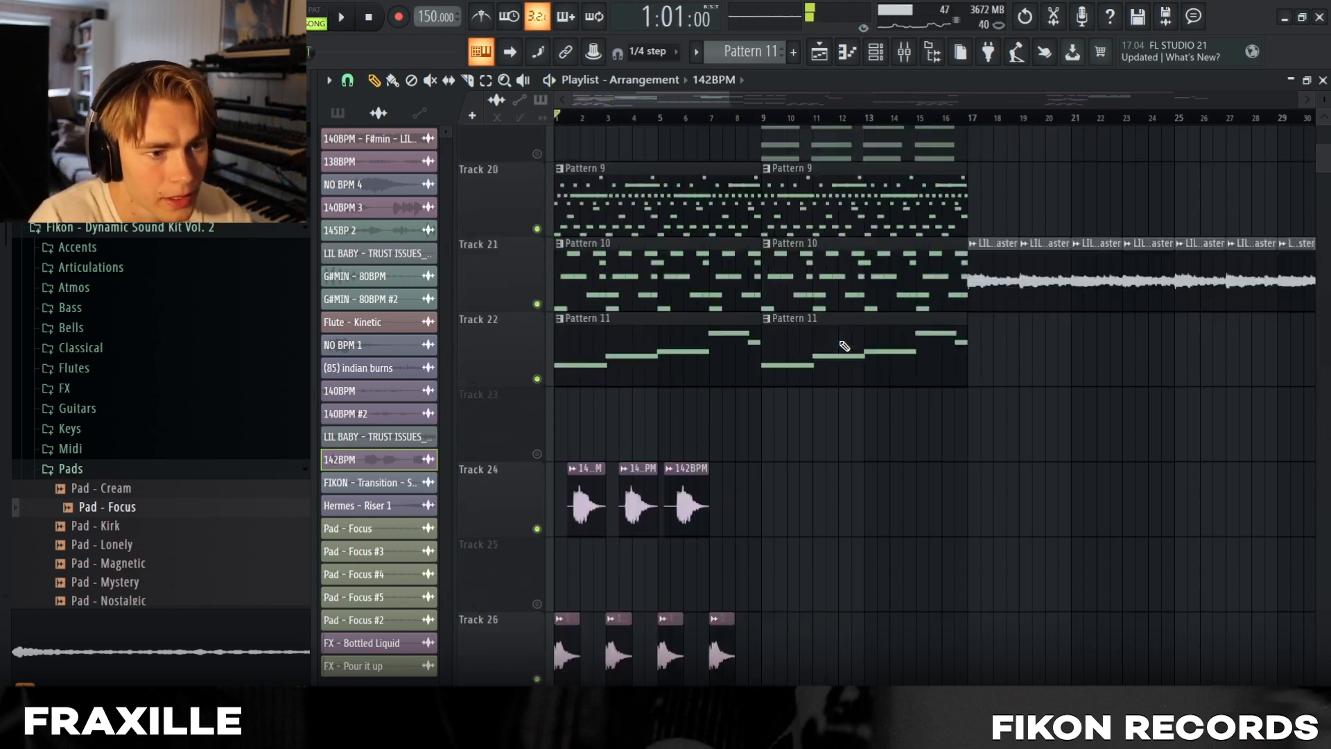
scroll(845, 346, "up", 4)
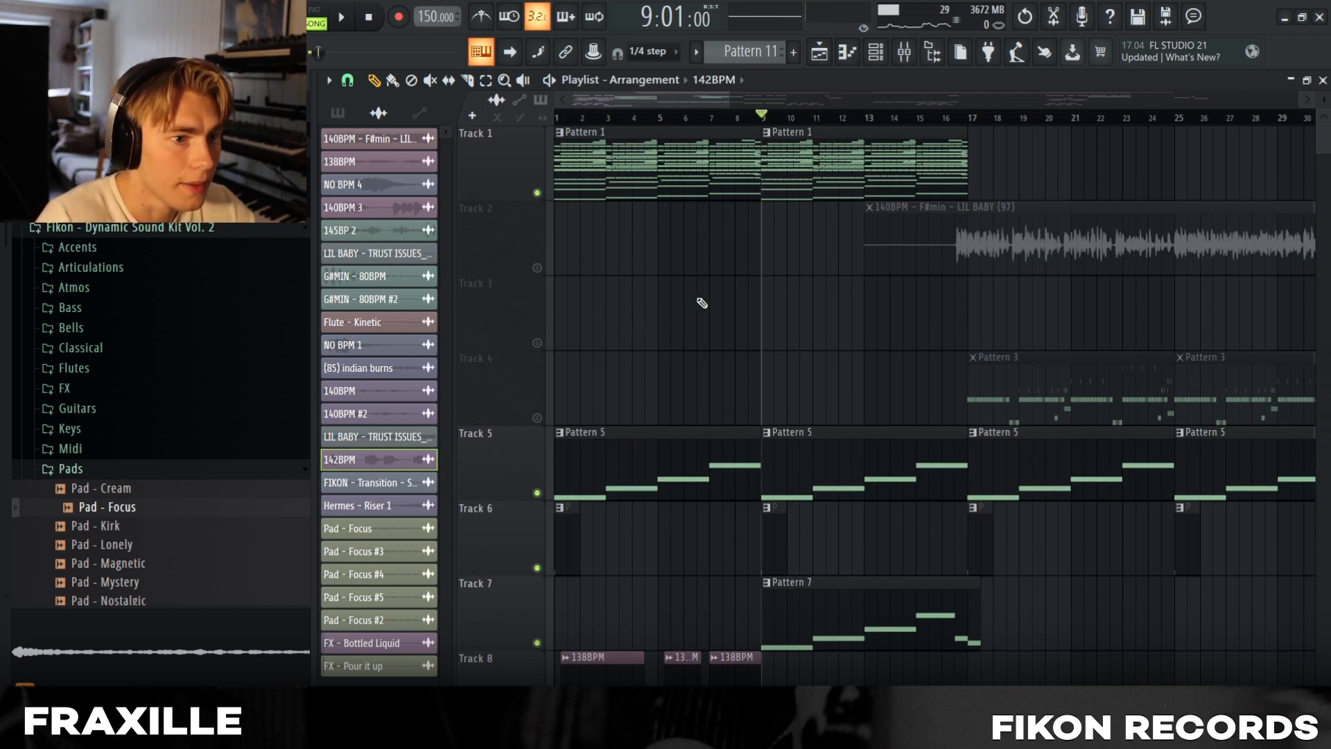
scroll(711, 304, "down", 2)
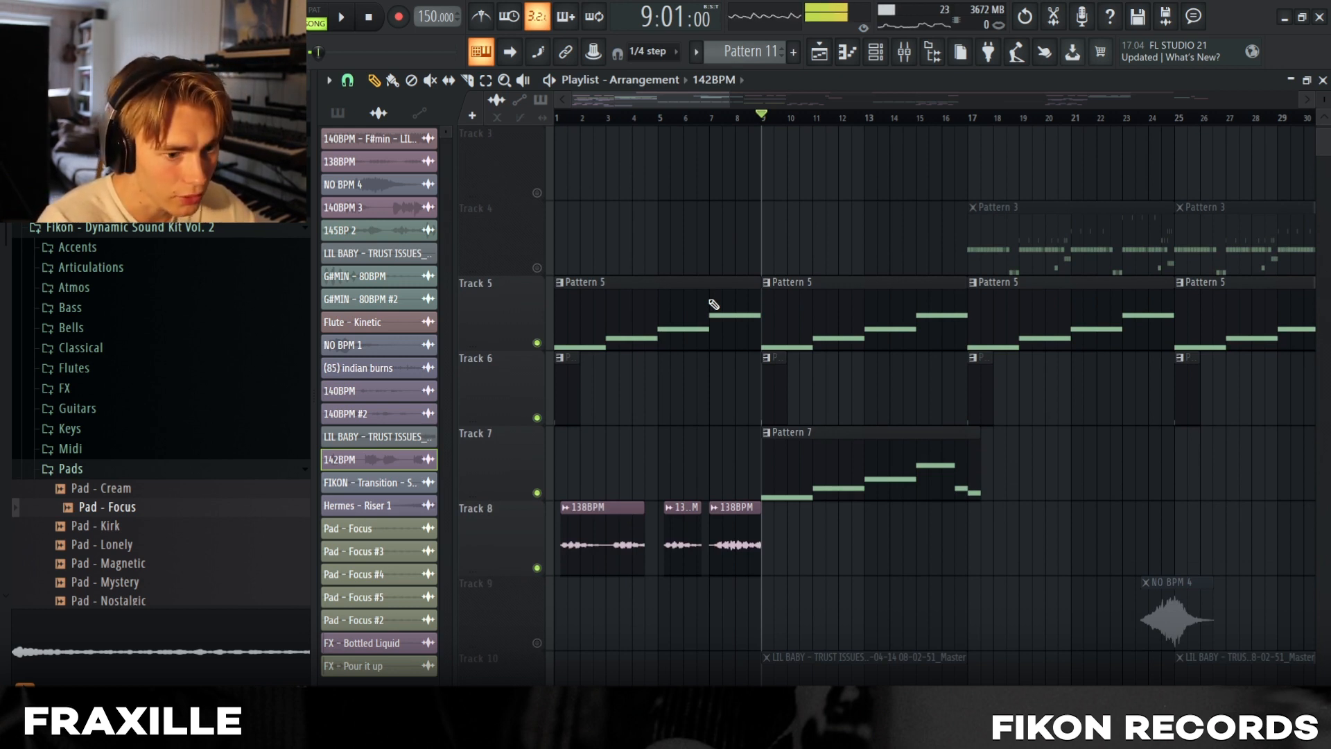
scroll(713, 303, "down", 3)
scroll(915, 464, "down", 2)
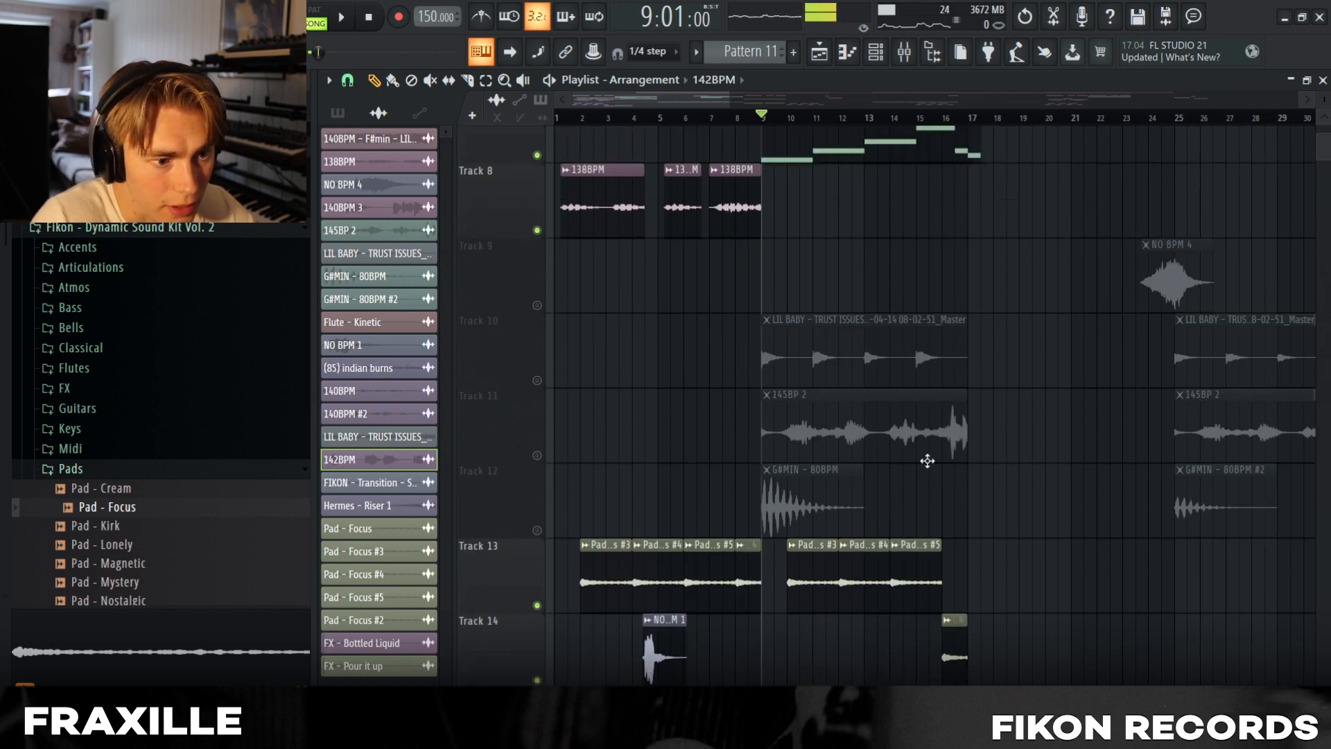
scroll(872, 534, "up", 3)
right_click(538, 569)
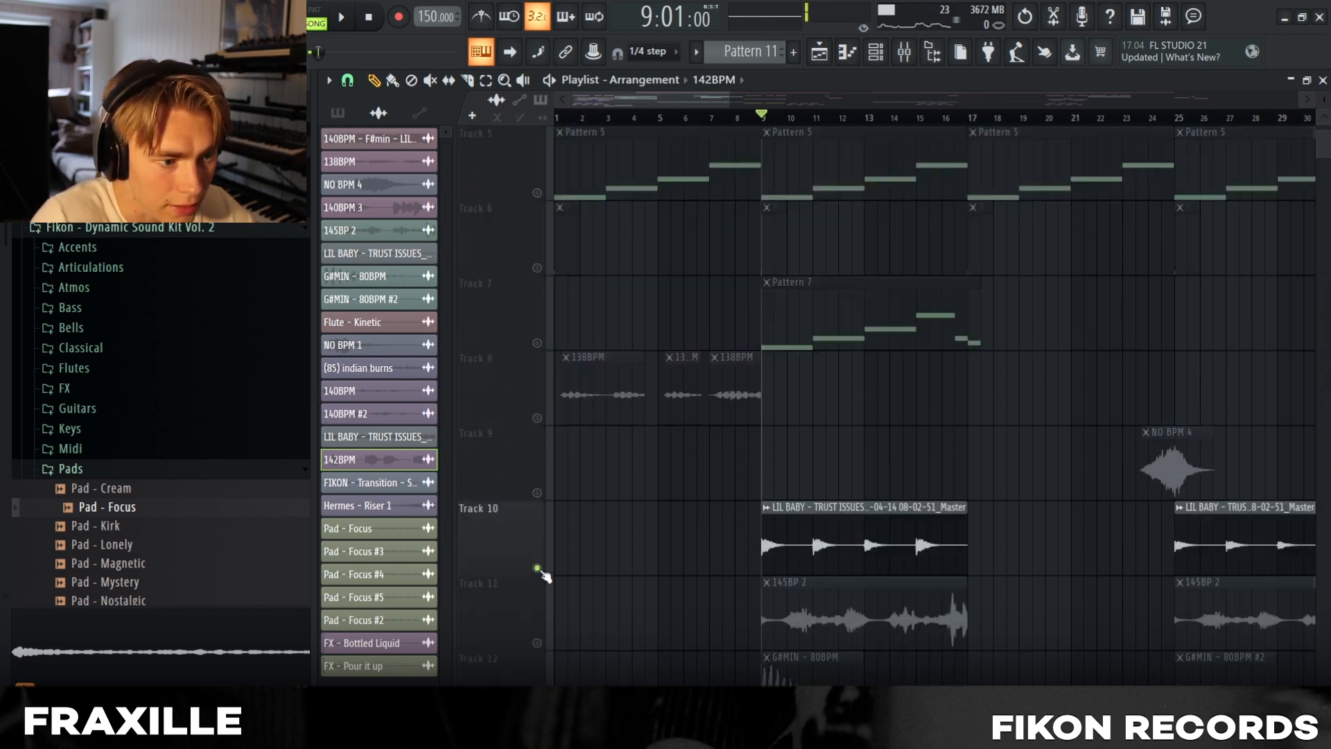
key("space")
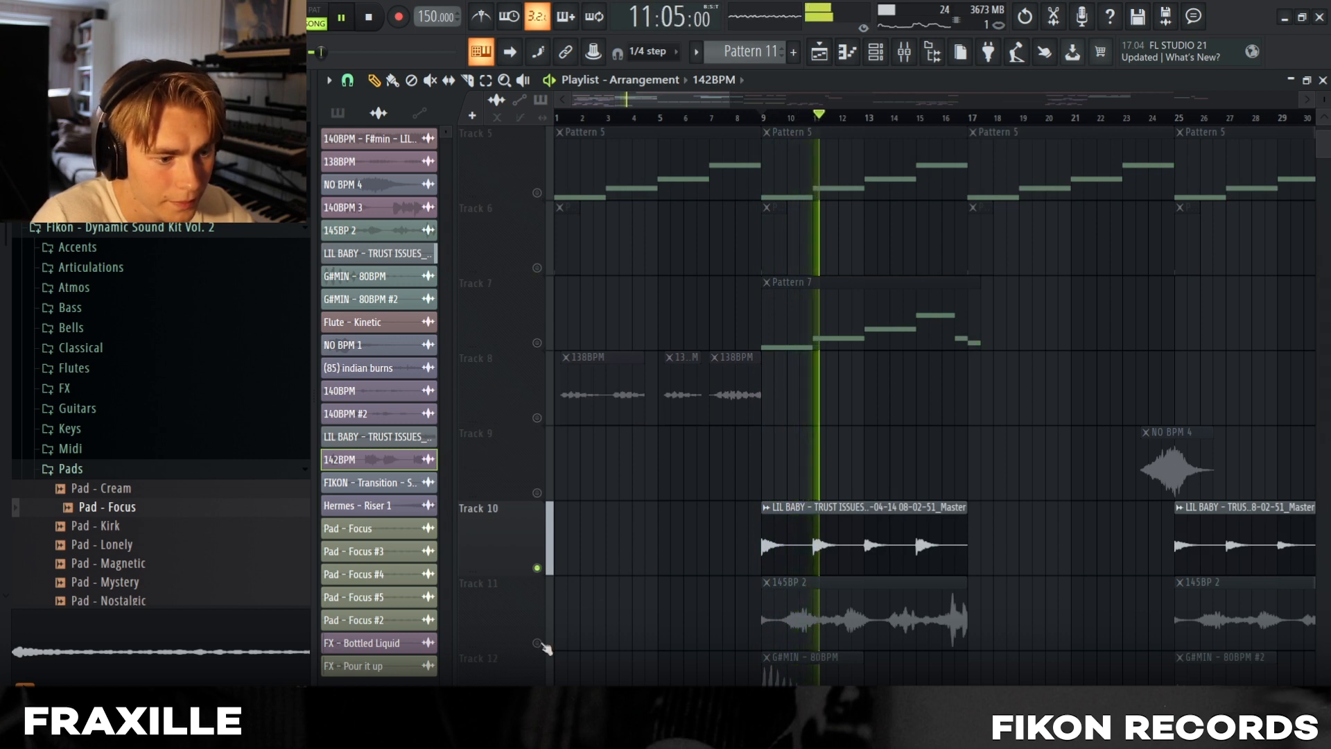
key("space")
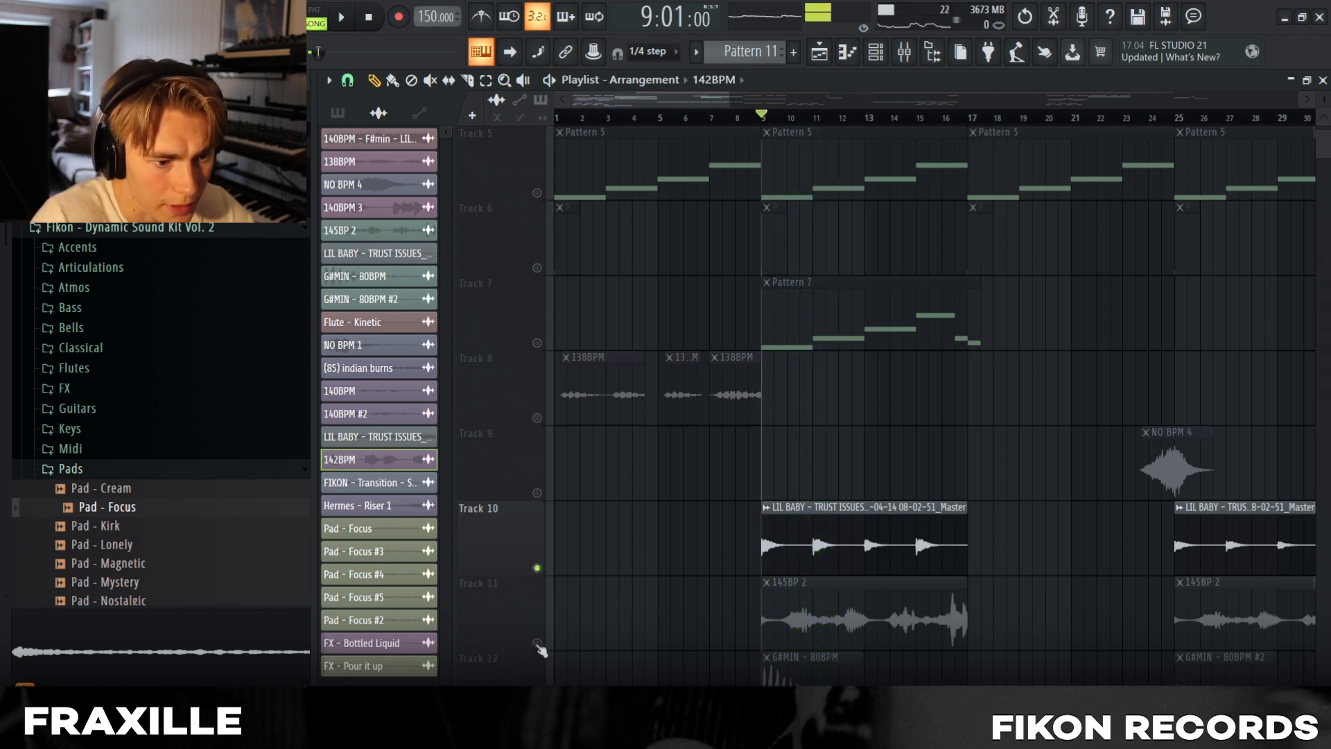
Enable Track 11 alongside Track 10, play both from bar 9, and undo the track soloing.
left_click(537, 643)
key("space")
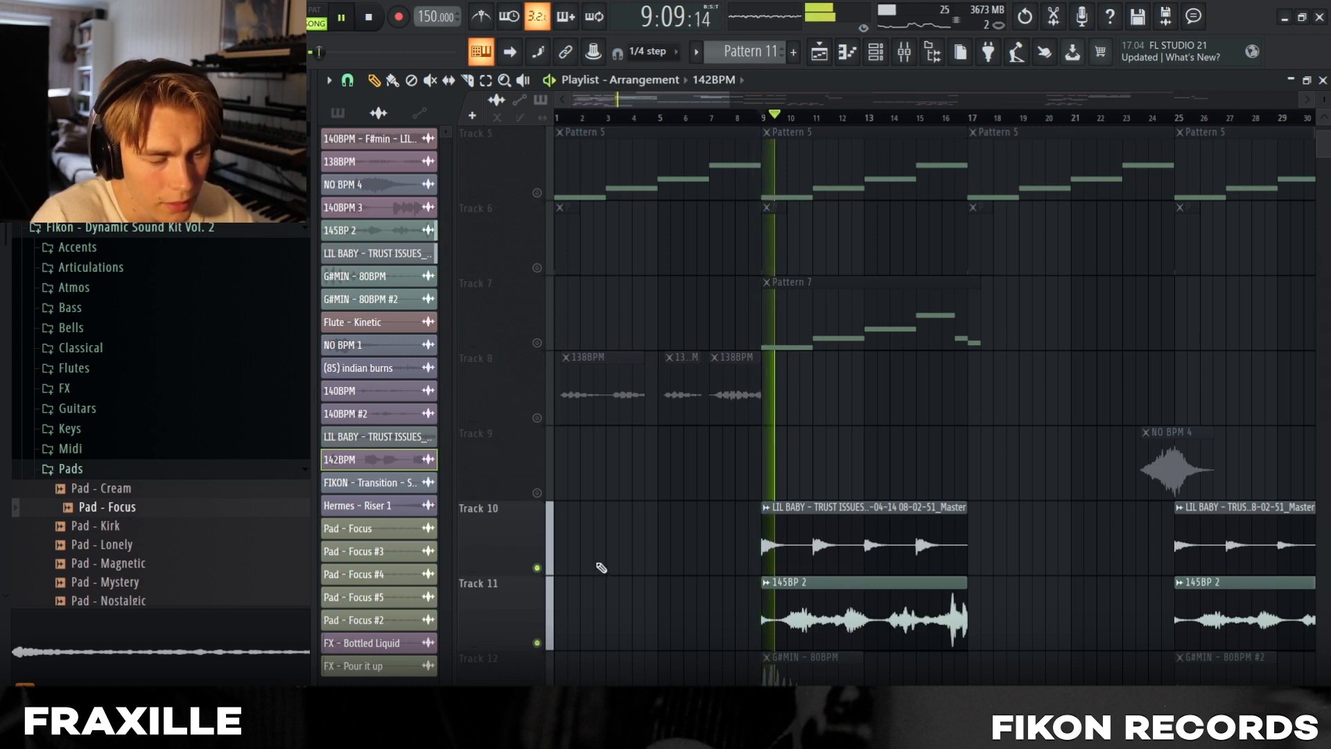
scroll(665, 511, "down", 2)
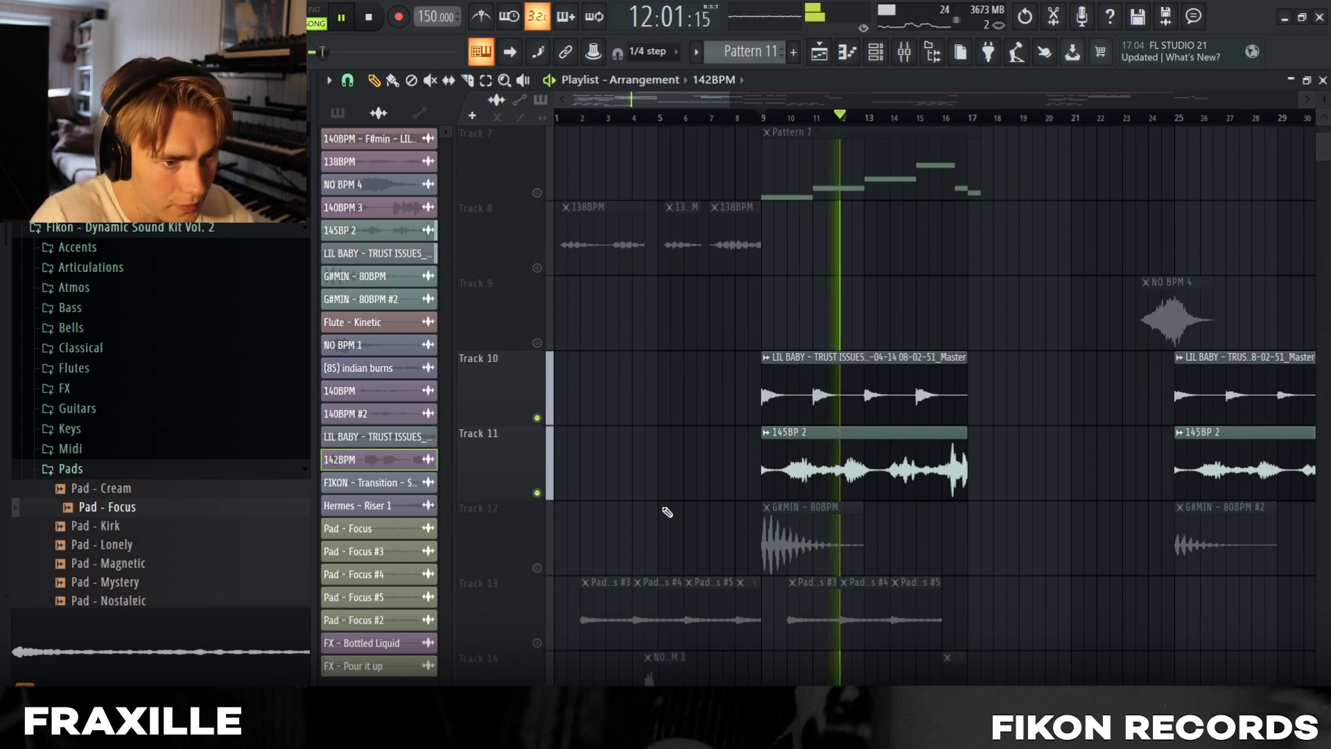
key("space")
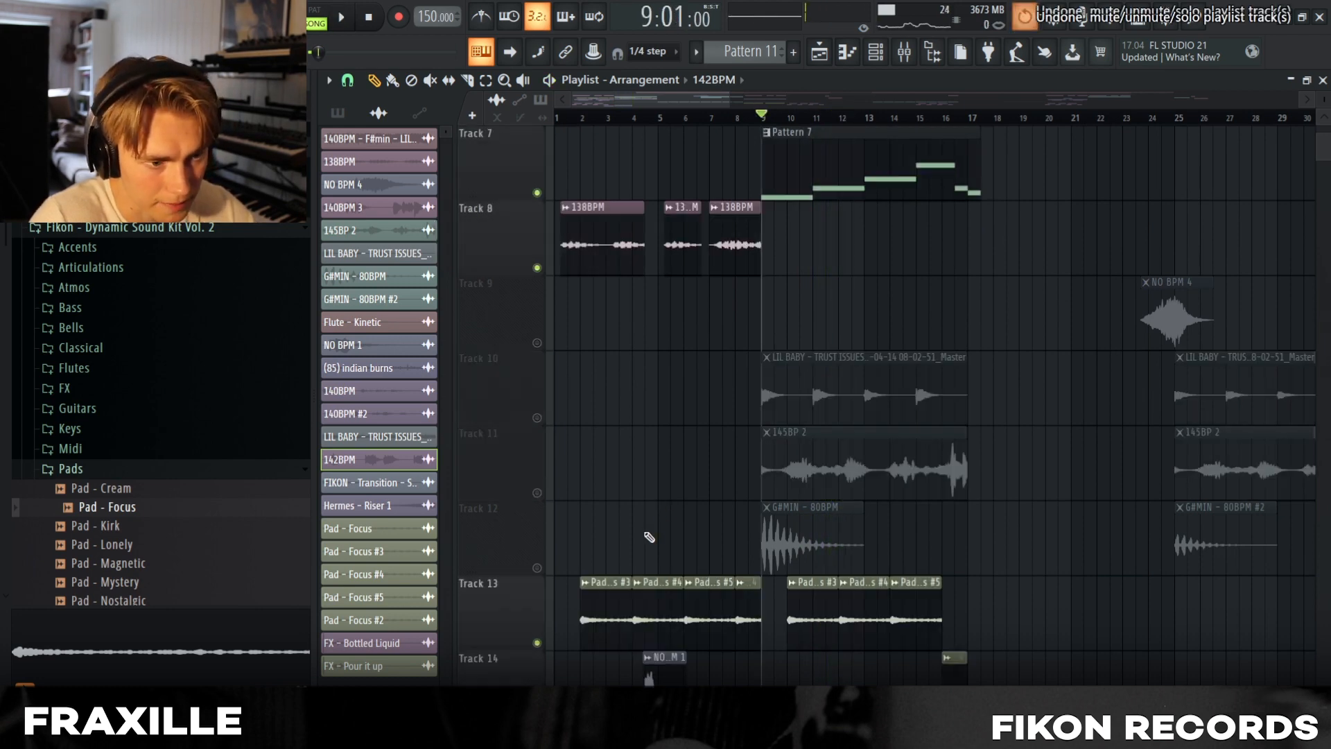
Play Pattern 7 with its bass - the one - fikon fs2 notes open in the piano roll, and return to the playlist.
left_click(876, 51)
left_click(500, 229)
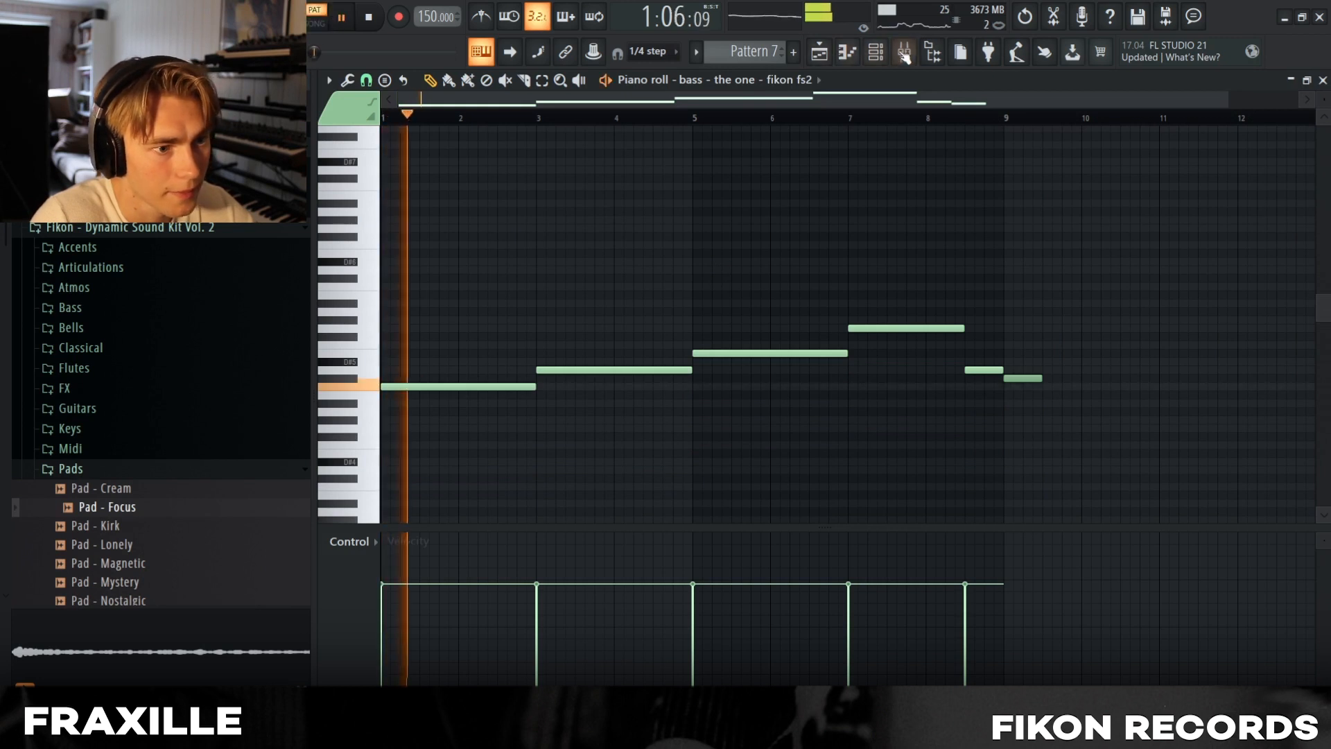
key("F5")
key("space")
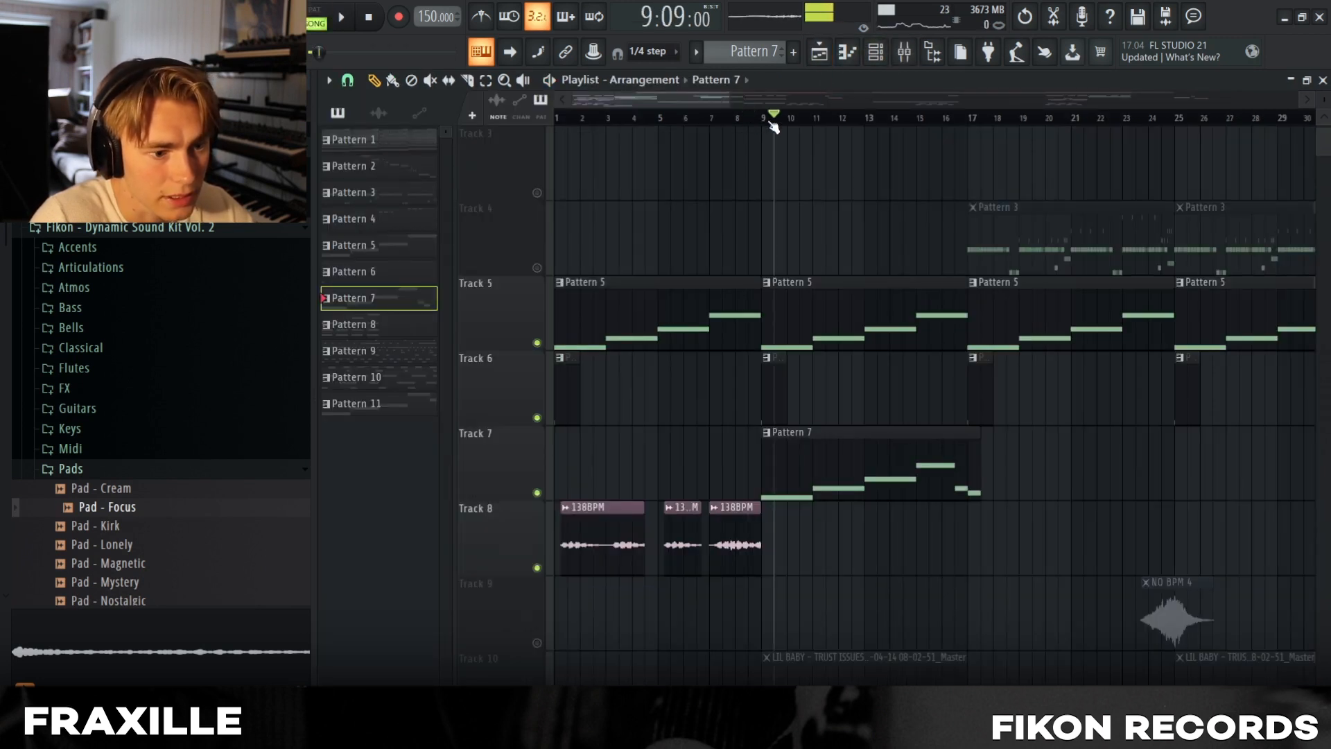
Enable Tracks 10 and 11 and play the arrangement from bar 8.
scroll(774, 126, "down", 4)
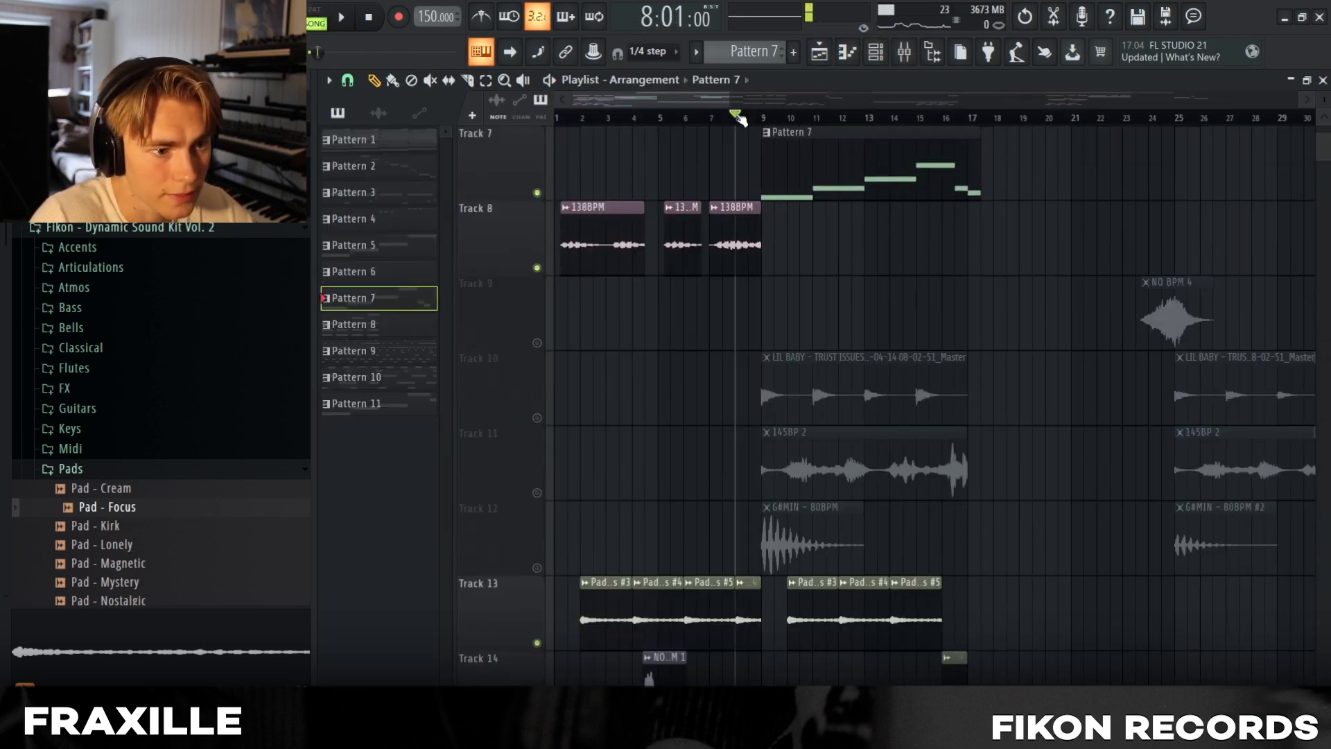
left_click(537, 418)
left_click(537, 493)
key("space")
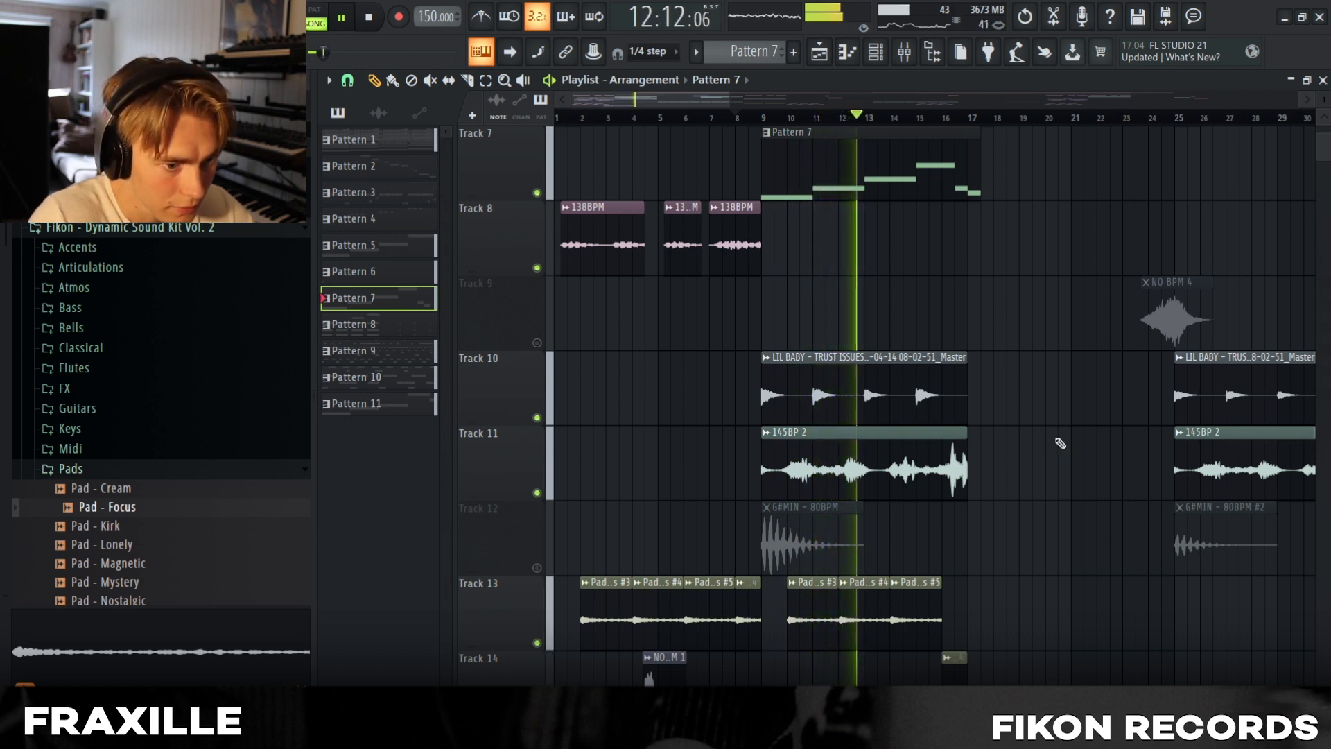
scroll(1060, 443, "down", 3)
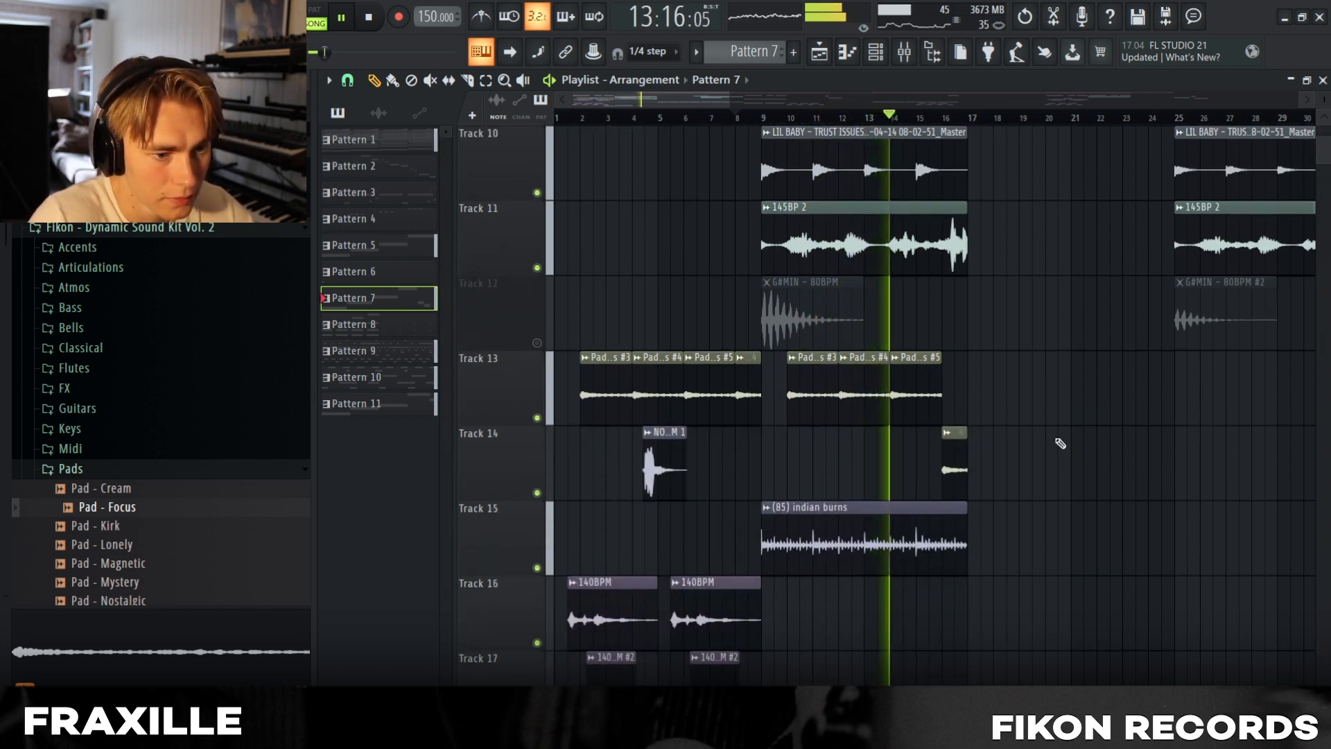
key("space")
Open the channel settings of the LIL BABY - TRUST ISSUES clip on Track 10 and close them.
scroll(1057, 441, "up", 2)
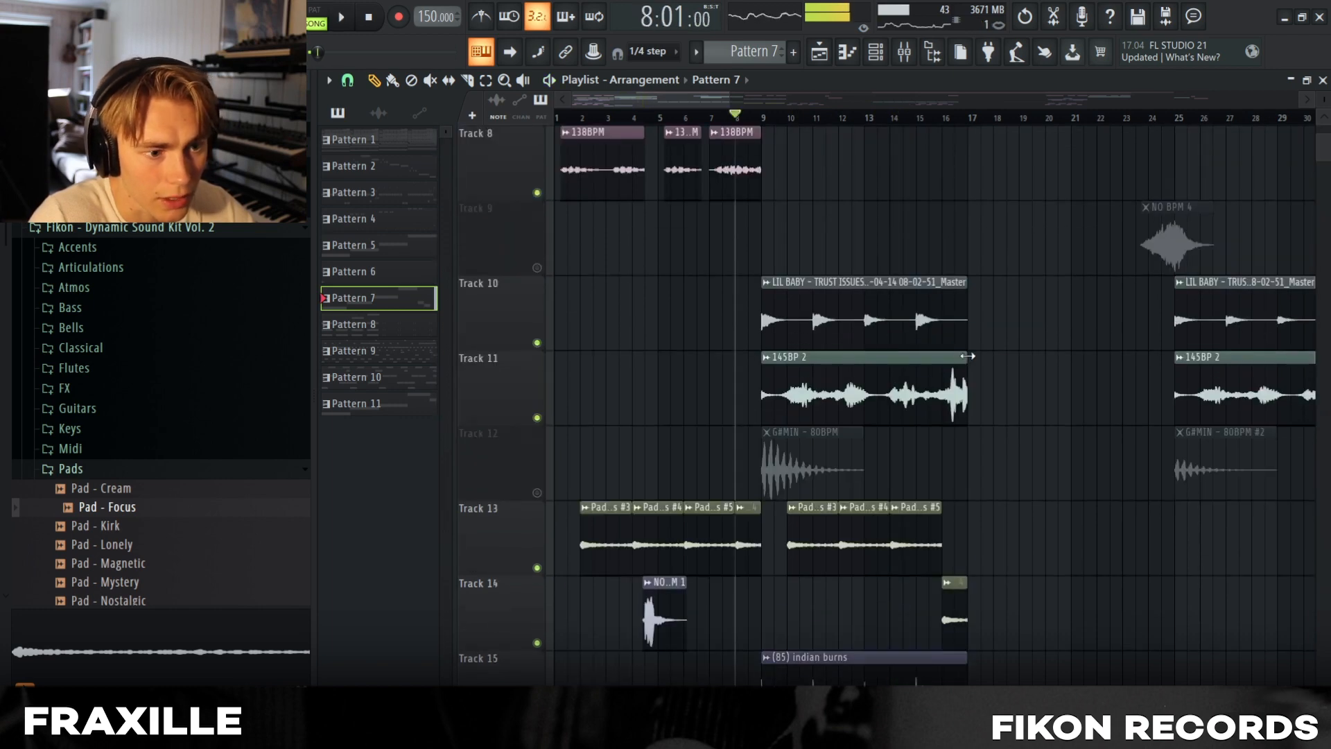
double_click(815, 336)
key("Escape")
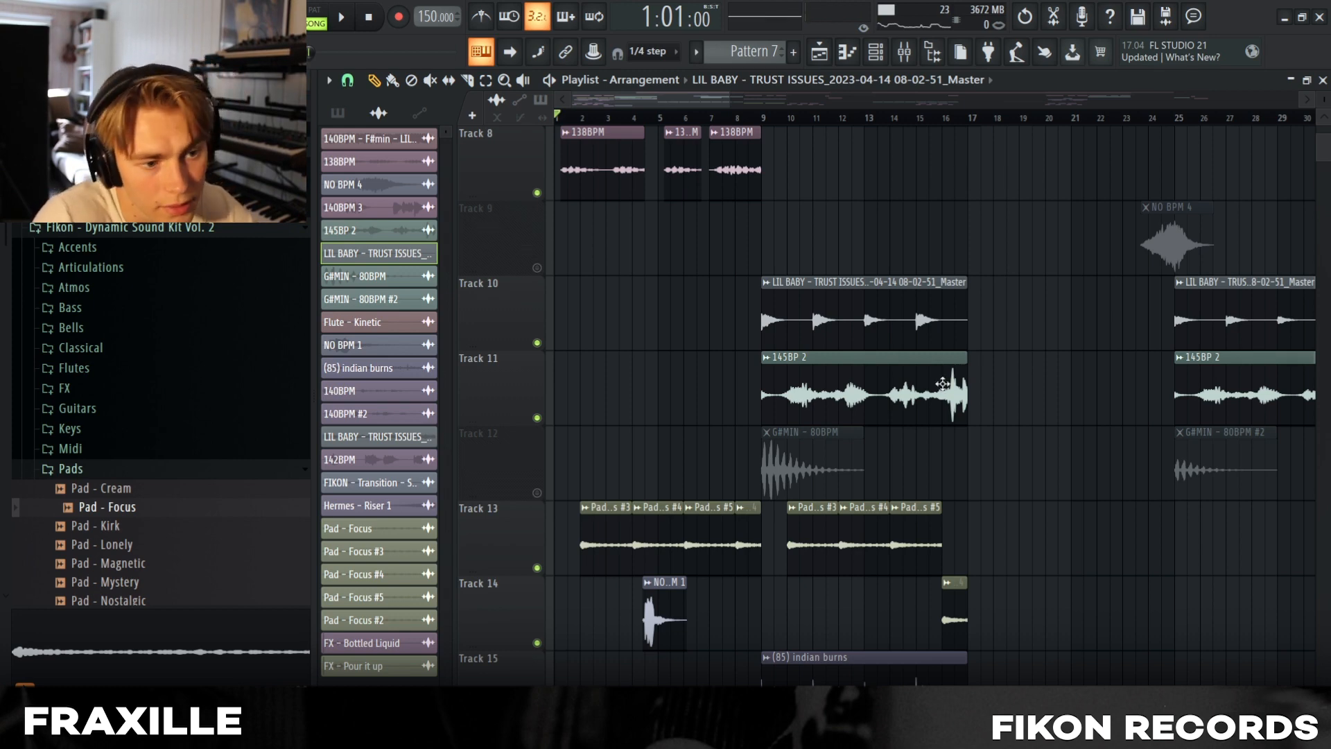
Enable Track 12 with its G#MIN - 80BPM clips in the playlist.
scroll(943, 383, "down", 2)
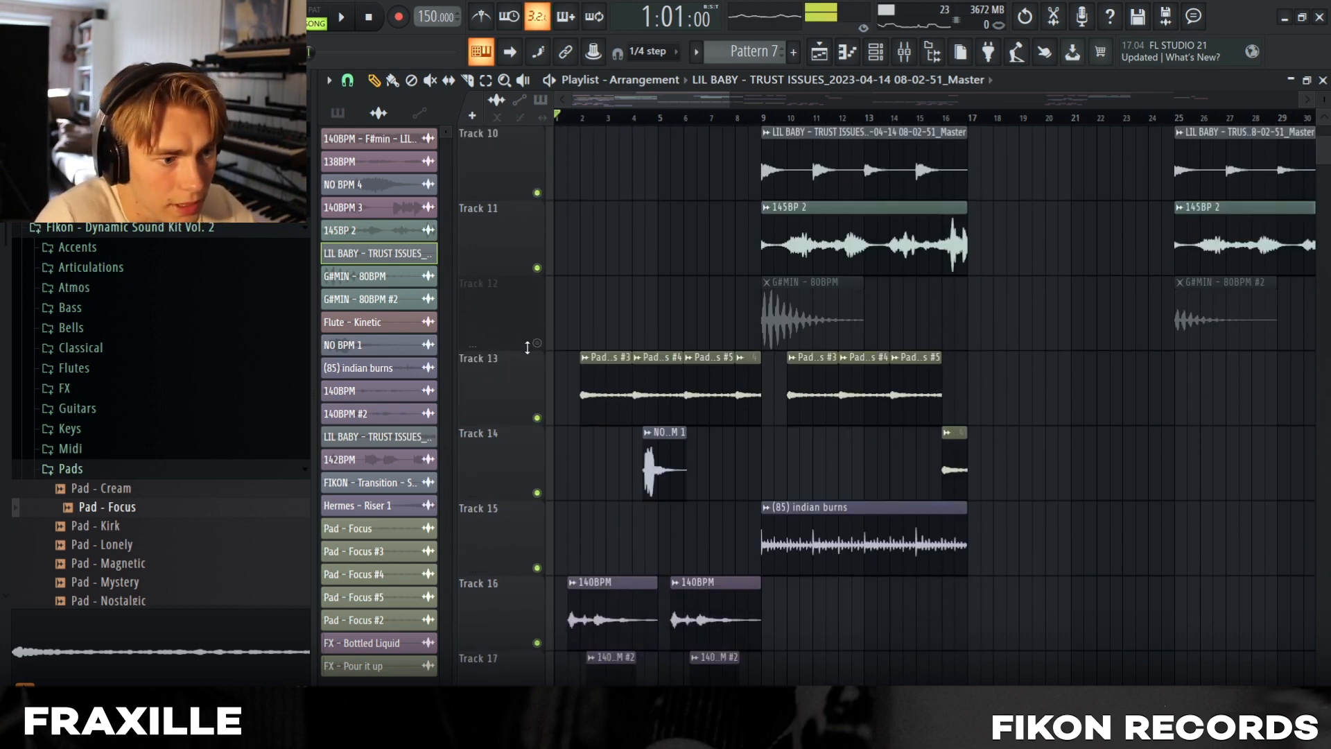
left_click(537, 344)
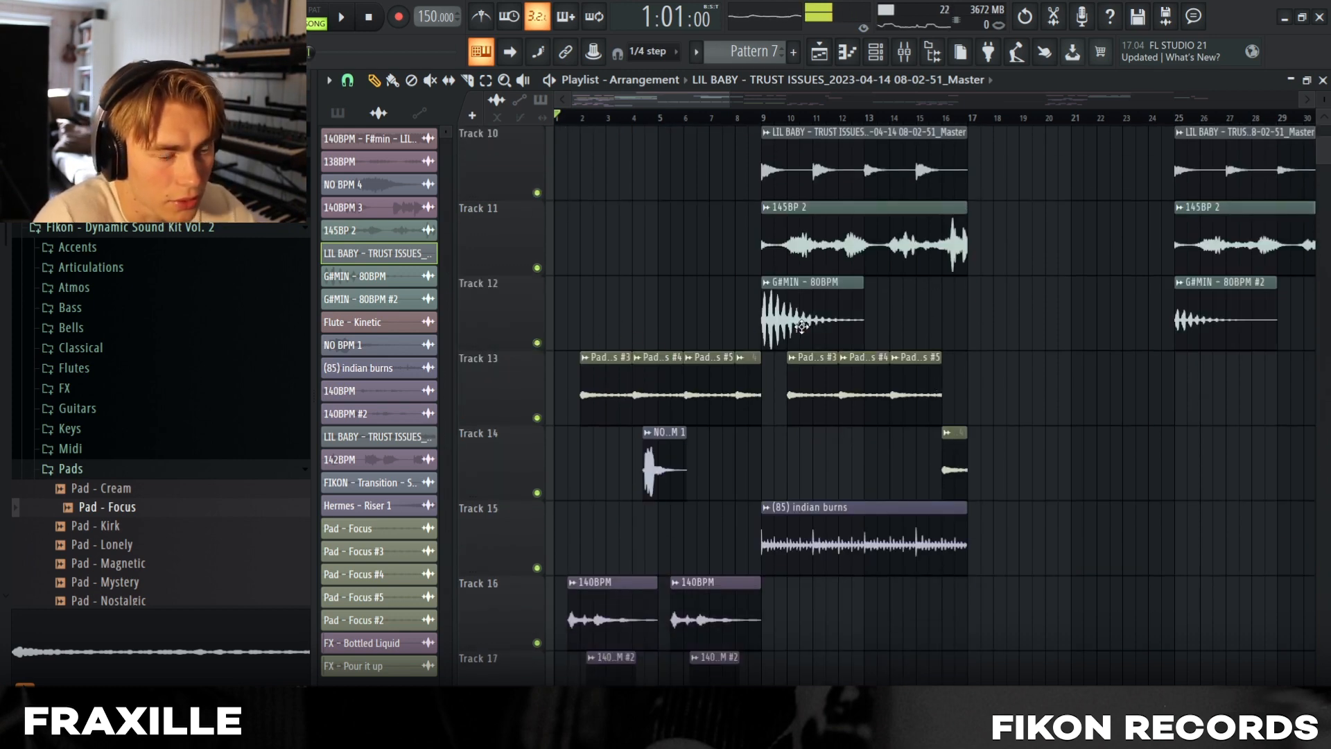
Check the channel settings of the G#MIN - 80BPM clip on Track 12, close them, and play the arrangement from bar 8.
double_click(802, 326)
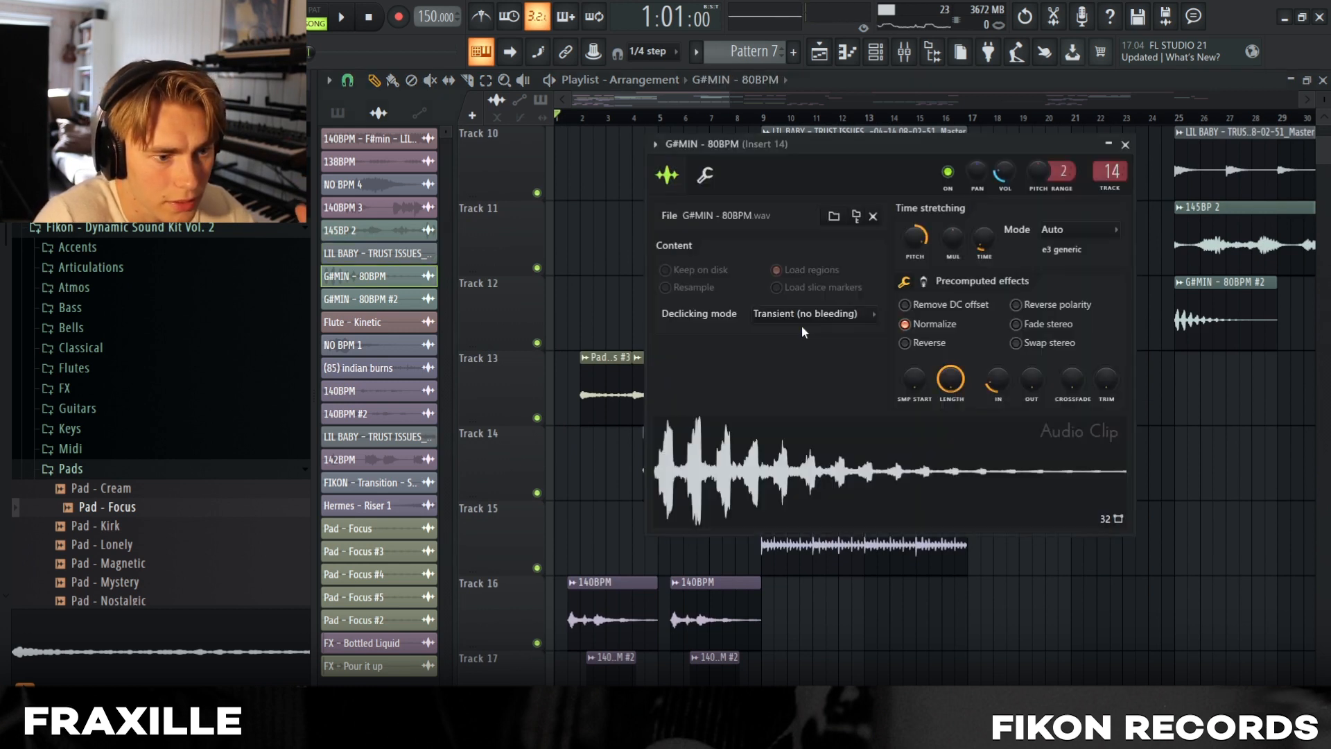
key("Escape")
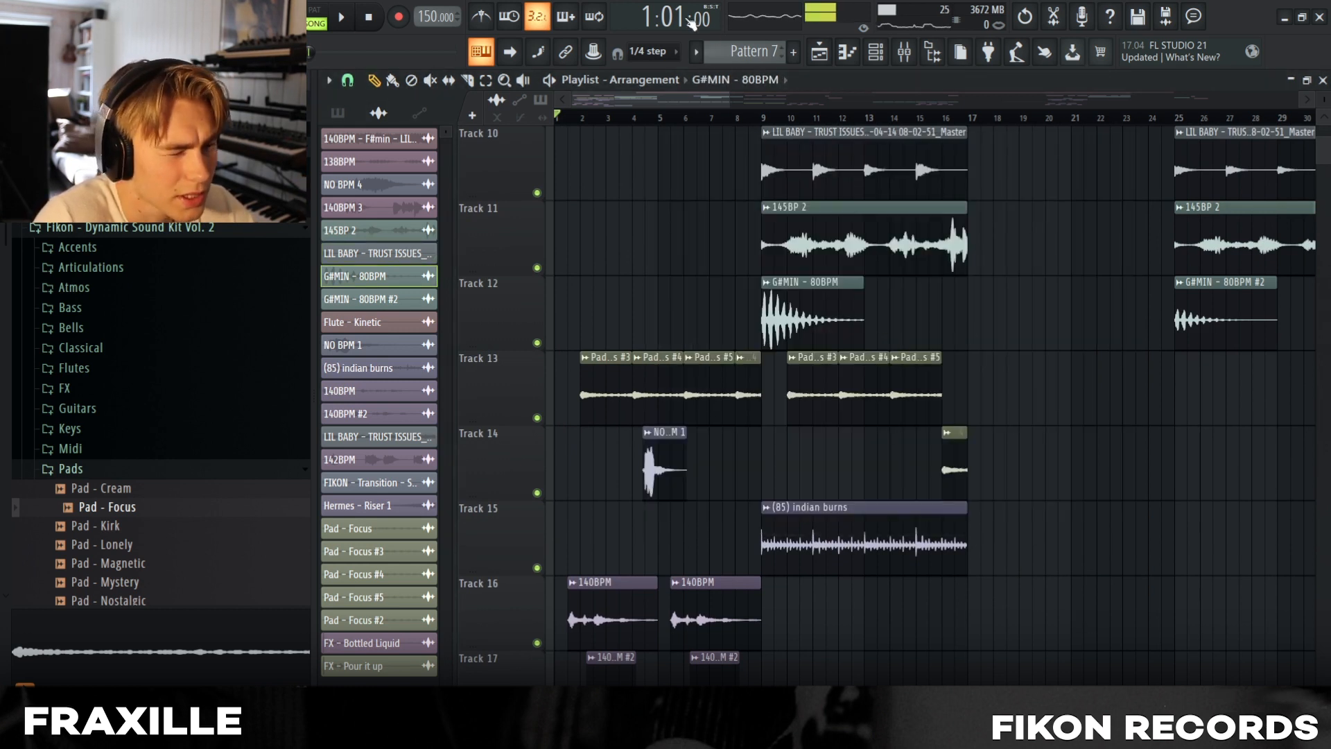
left_click(743, 121)
key("space")
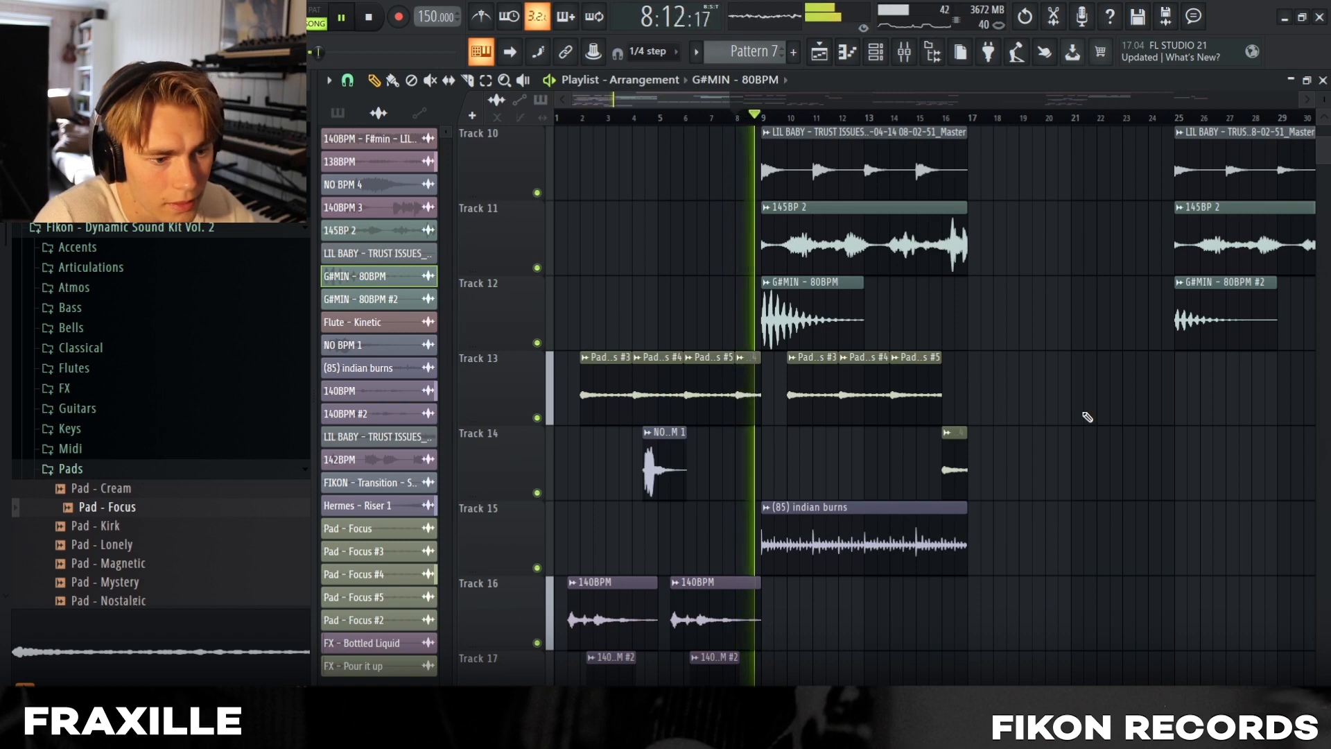
Mute Track 15 with the (85) indian burns clip, listen to the arrangement without it, and stop playback.
left_click(538, 569)
scroll(880, 506, "down", 8)
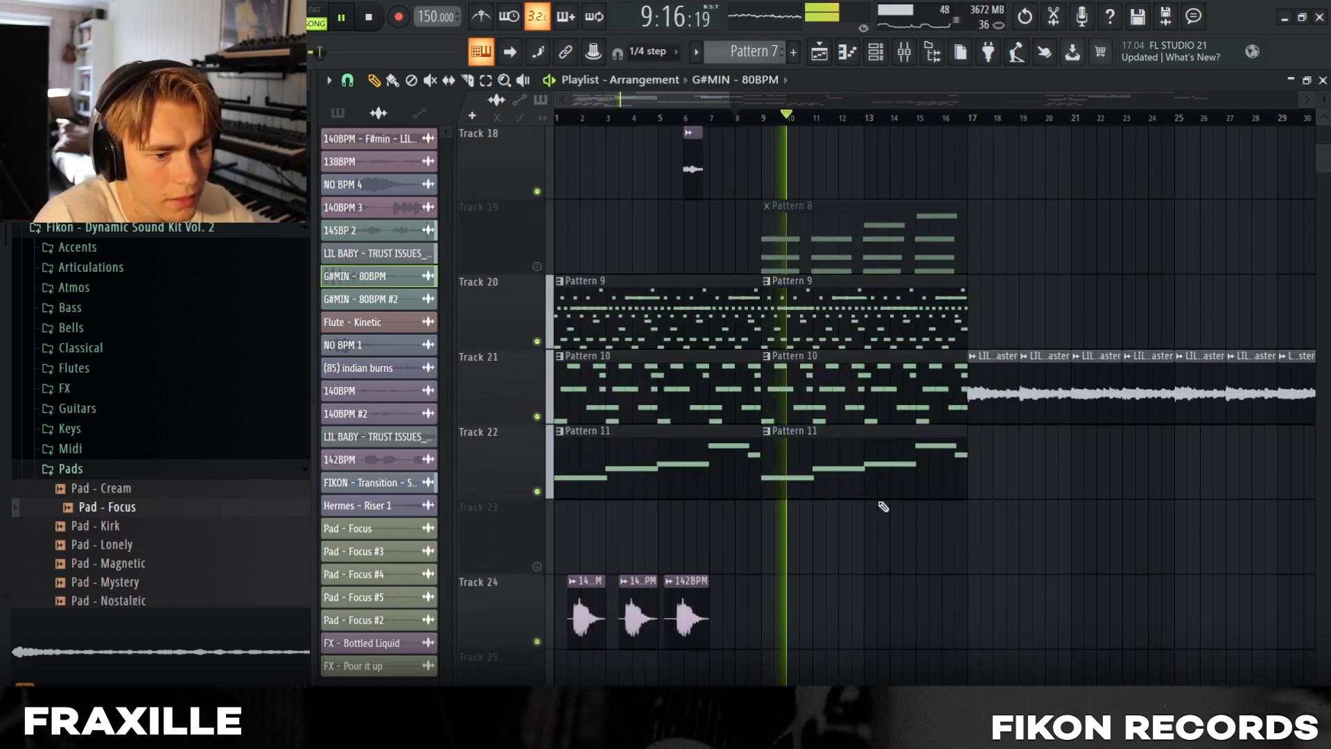
scroll(910, 509, "up", 9)
scroll(911, 510, "up", 4)
scroll(1049, 481, "down", 4)
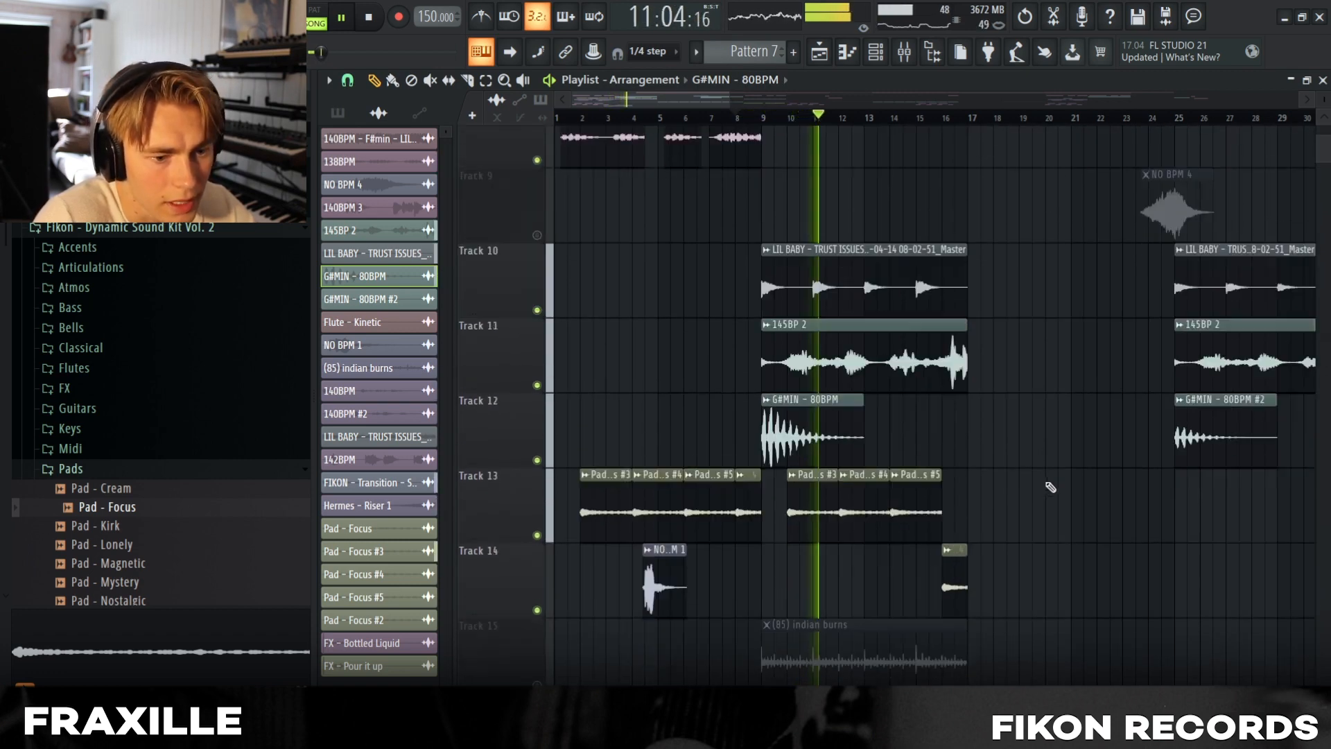
key("space")
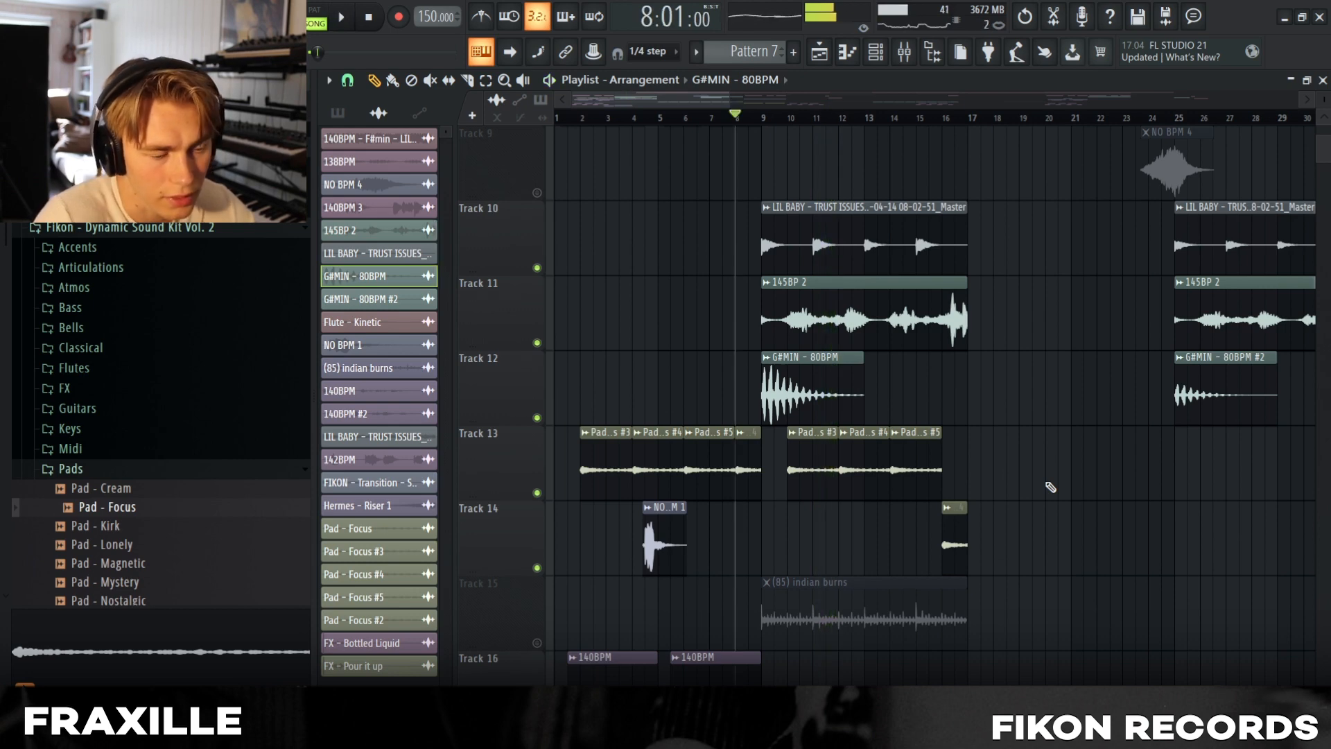
Enable Track 15 and play the arrangement from bar 8 with its (85) indian burns clip.
scroll(1019, 471, "down", 2)
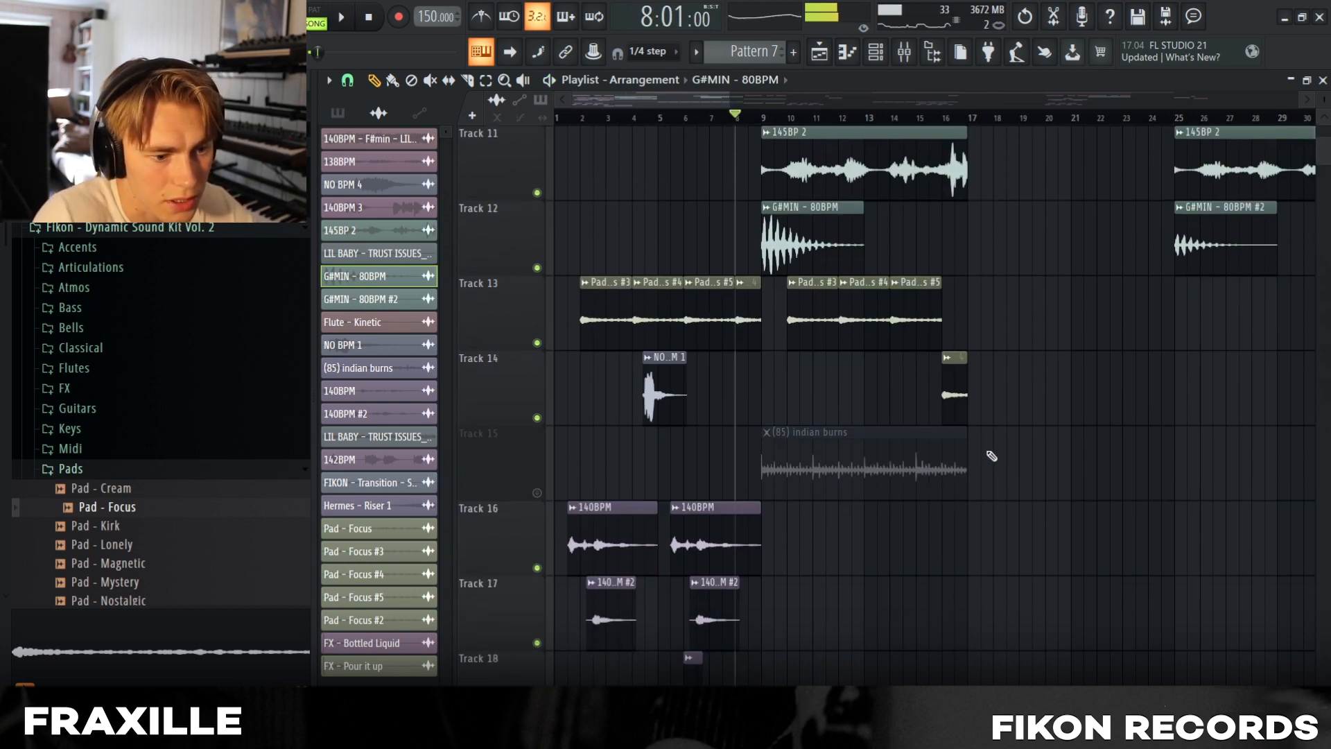
left_click(536, 492)
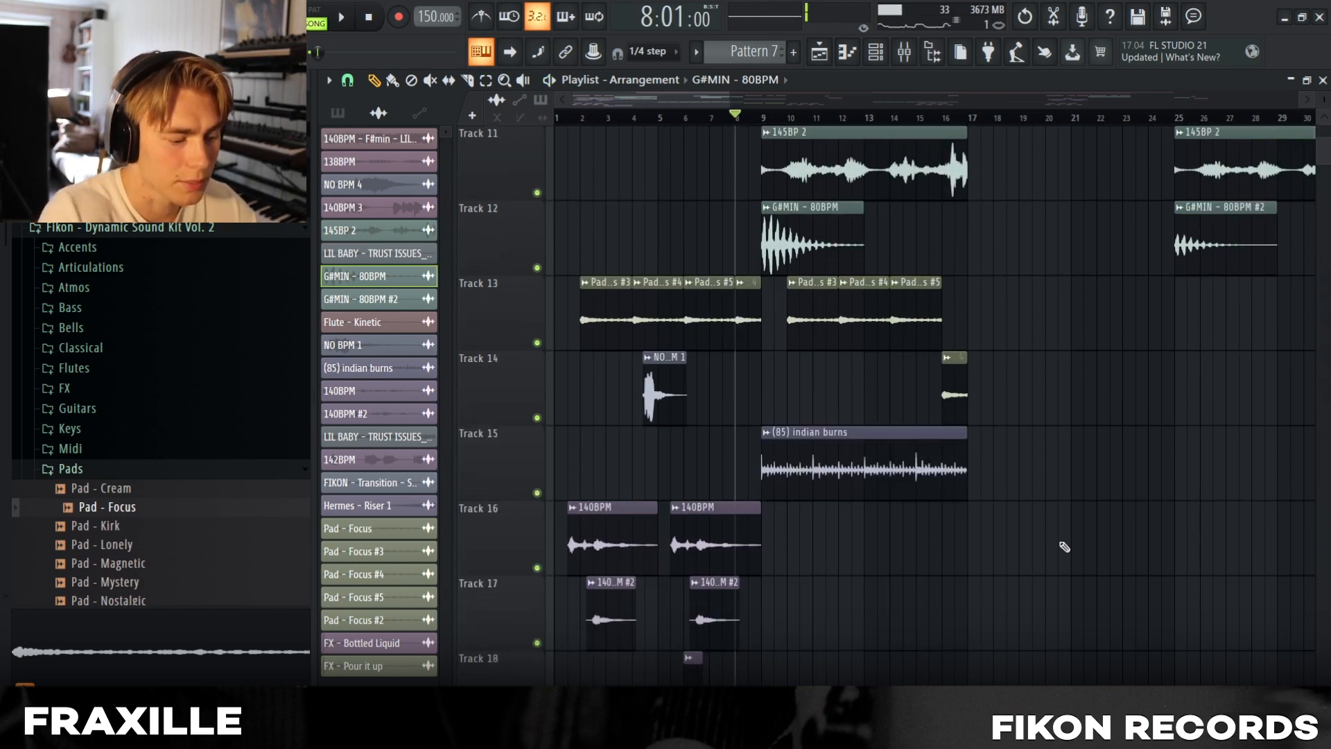
key("space")
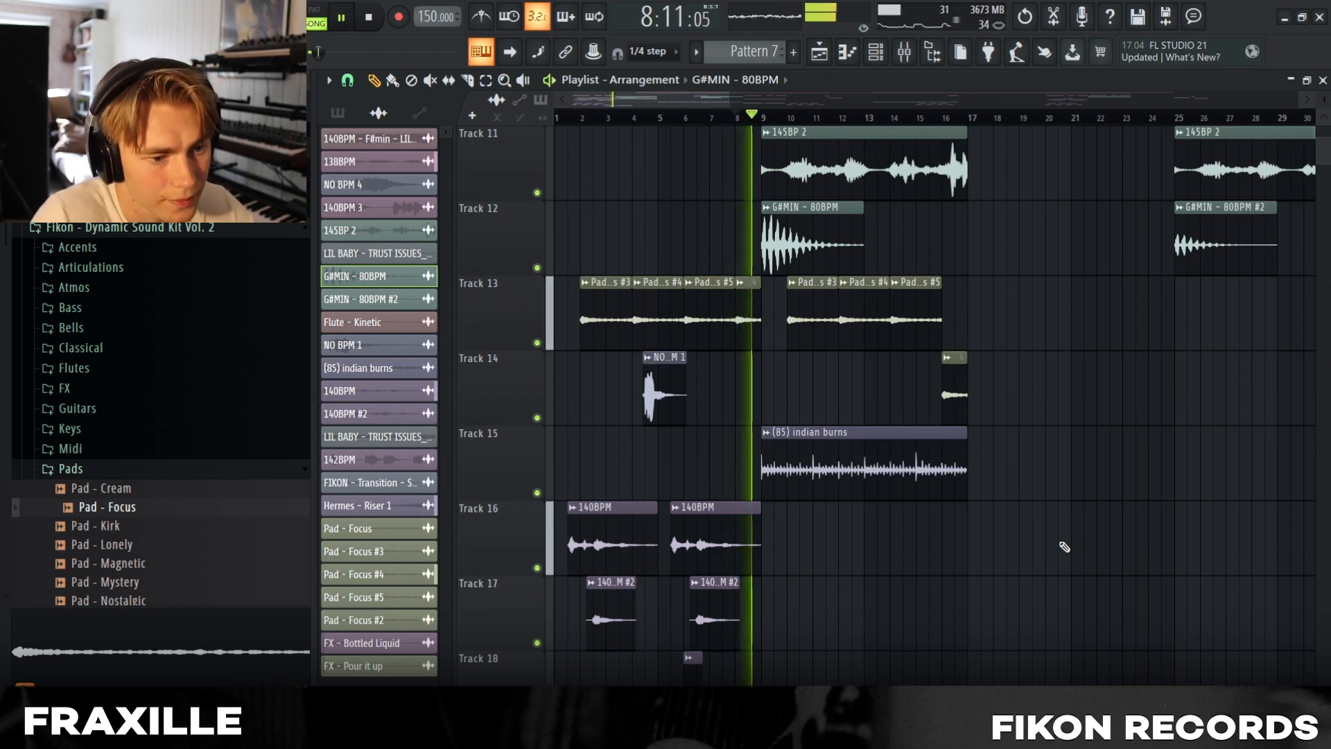
scroll(1033, 547, "down", 3)
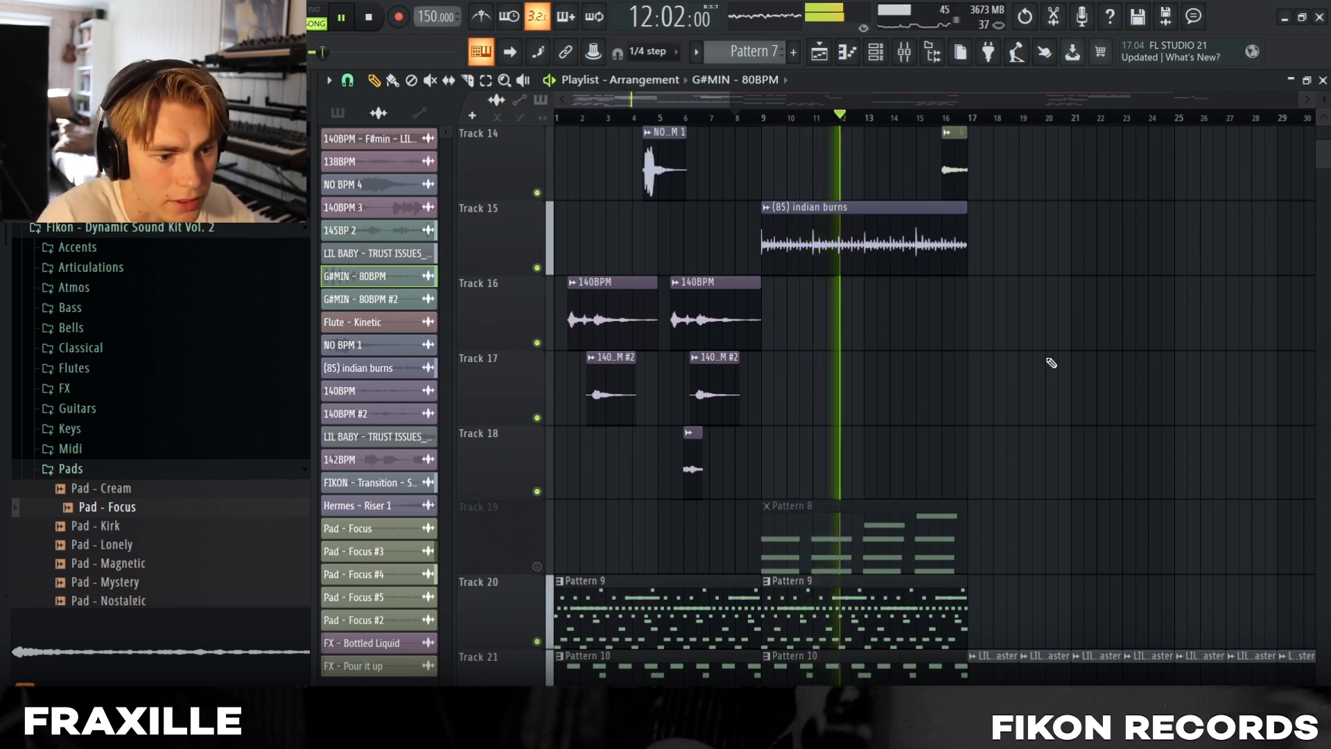
key("space")
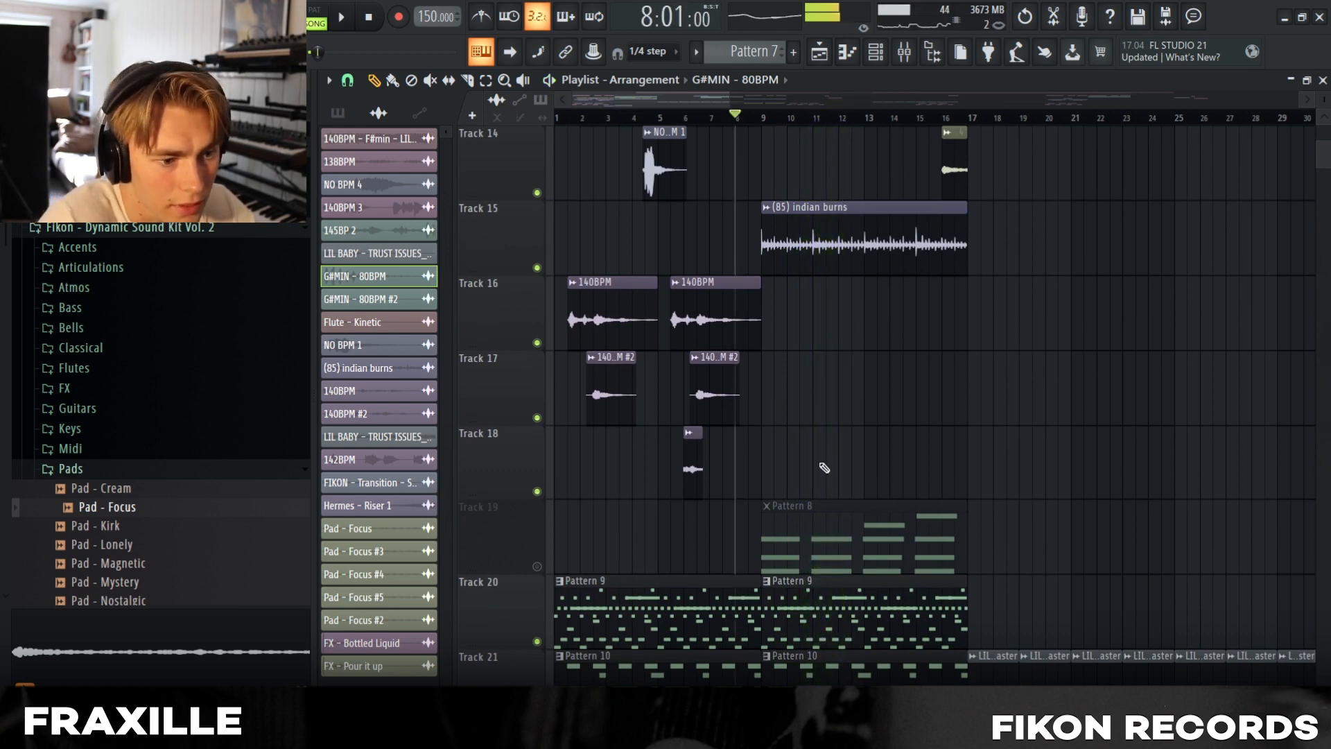
Enable Track 19 and open the Kontakt Portable x86 #3 notes of Pattern 8 in the piano roll.
scroll(589, 386, "down", 3)
left_click(537, 341)
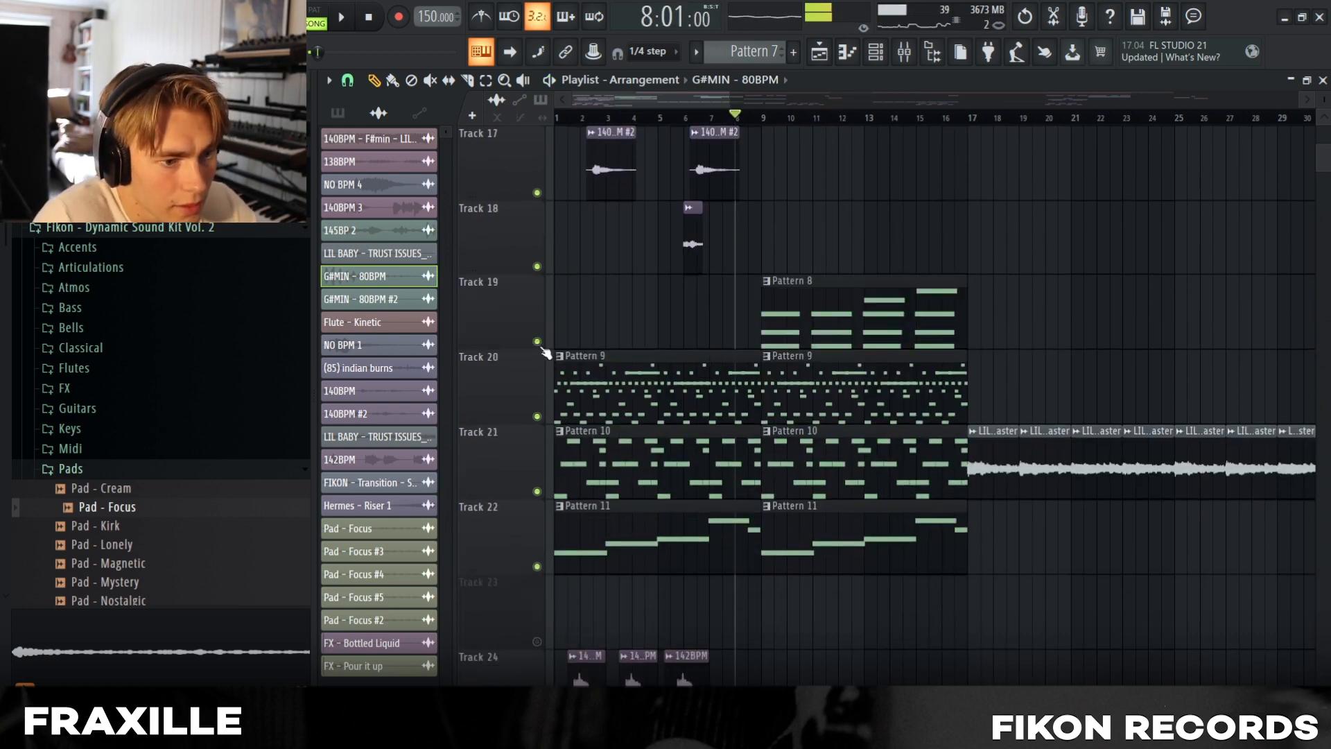
left_click(769, 332)
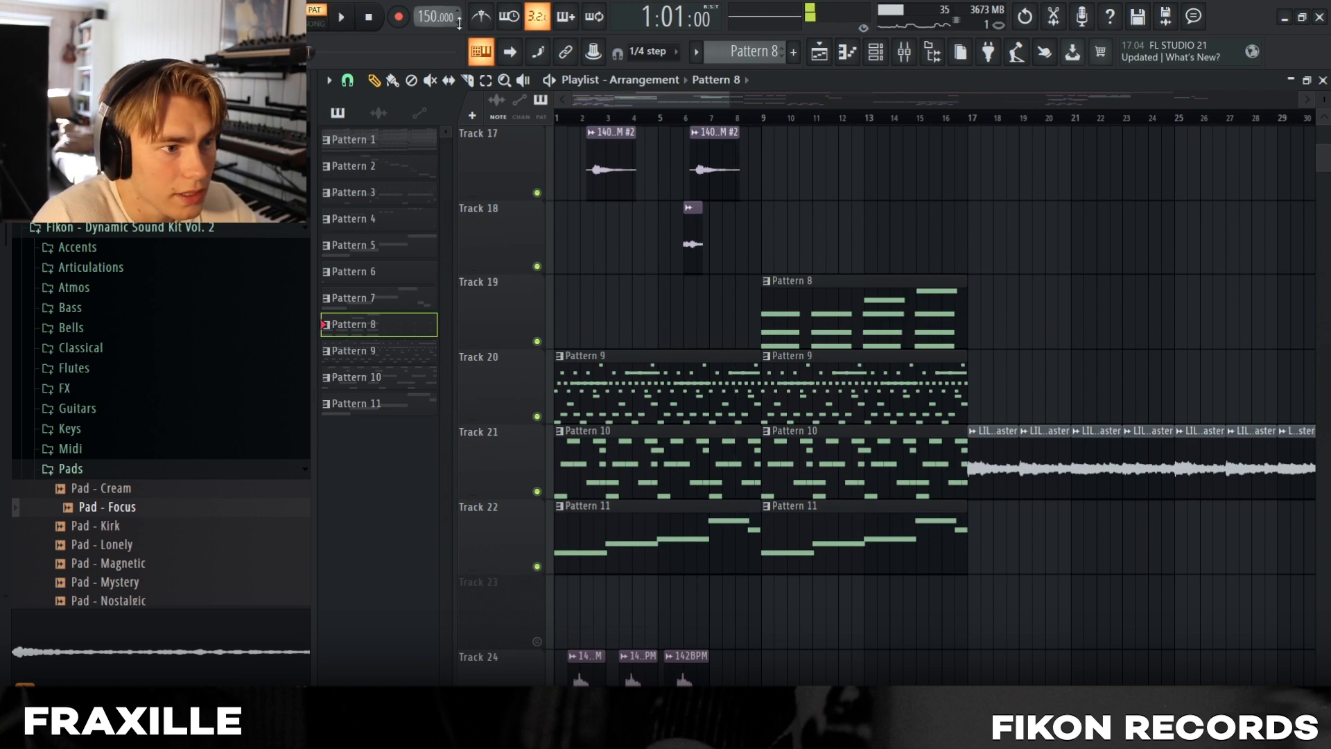
key("F6")
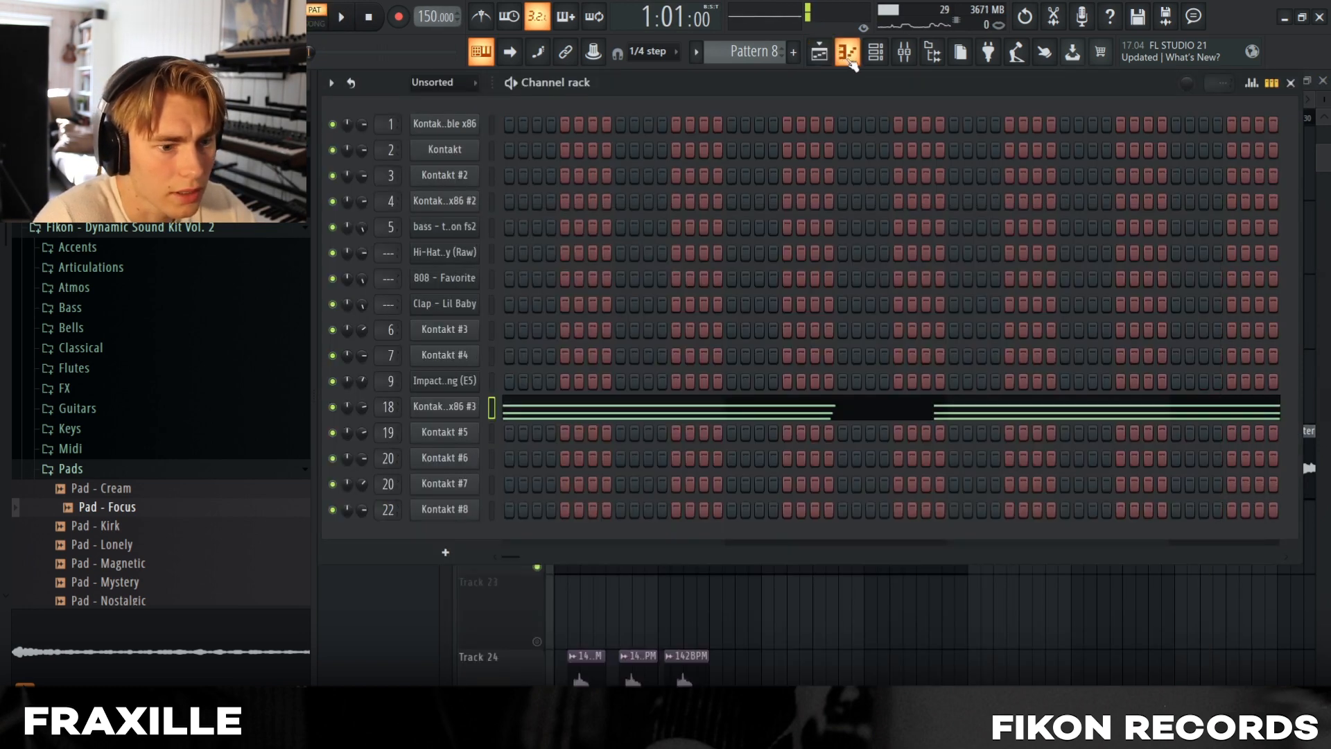
left_click(699, 405)
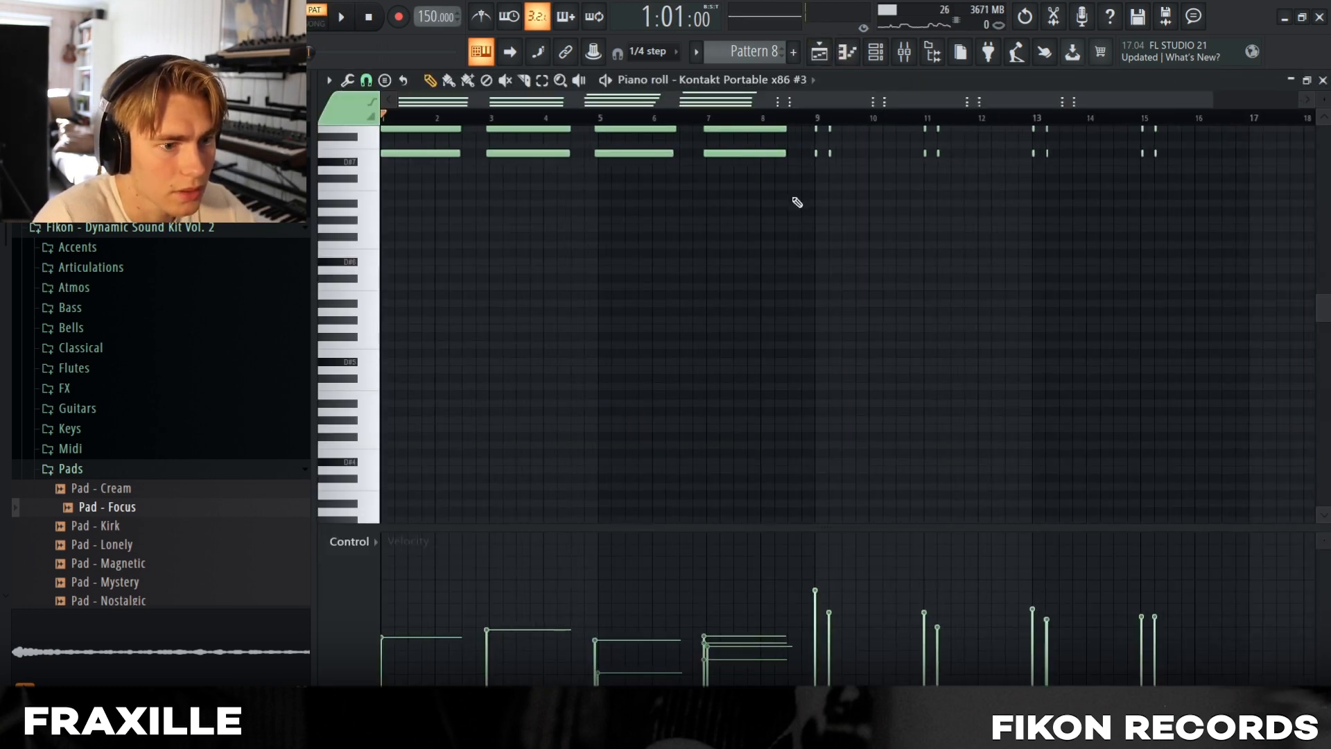
Play Pattern 8 from its start, from bar 9 and from late in bar 10, and return to the playlist.
key("space")
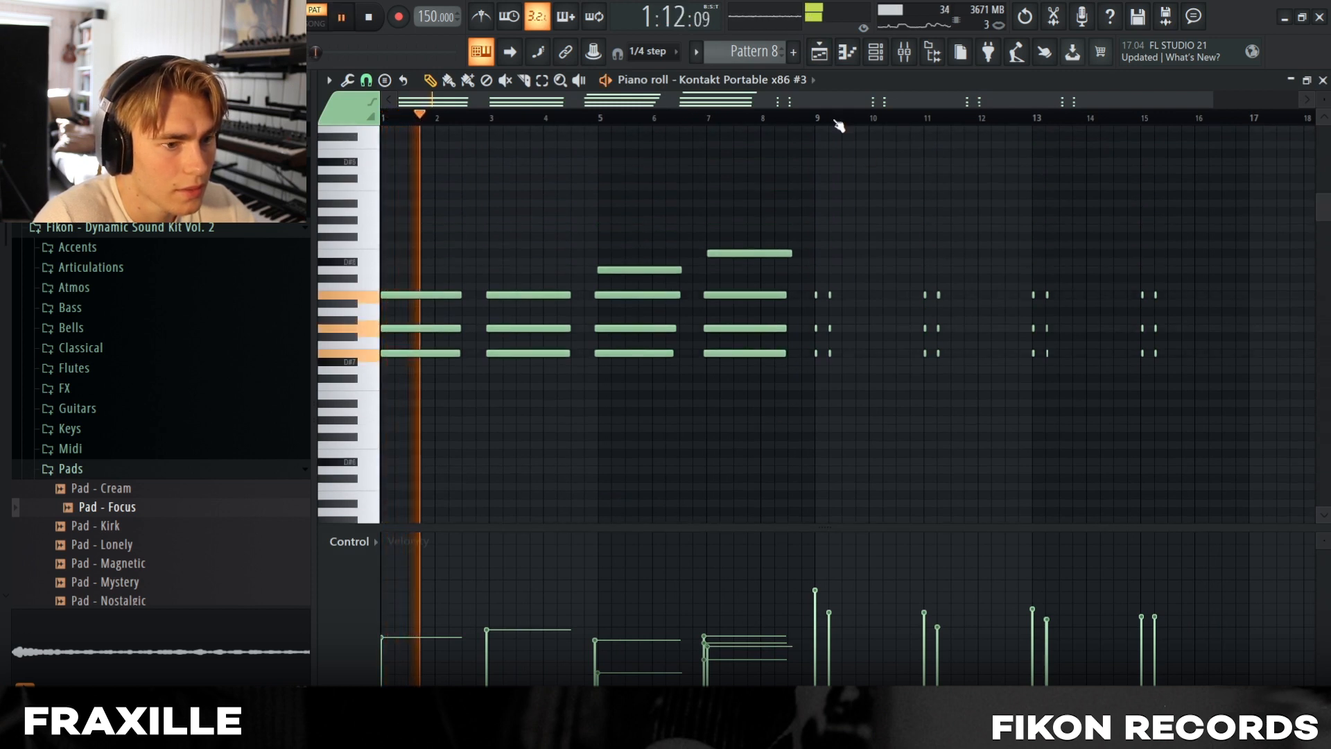
left_click(811, 116)
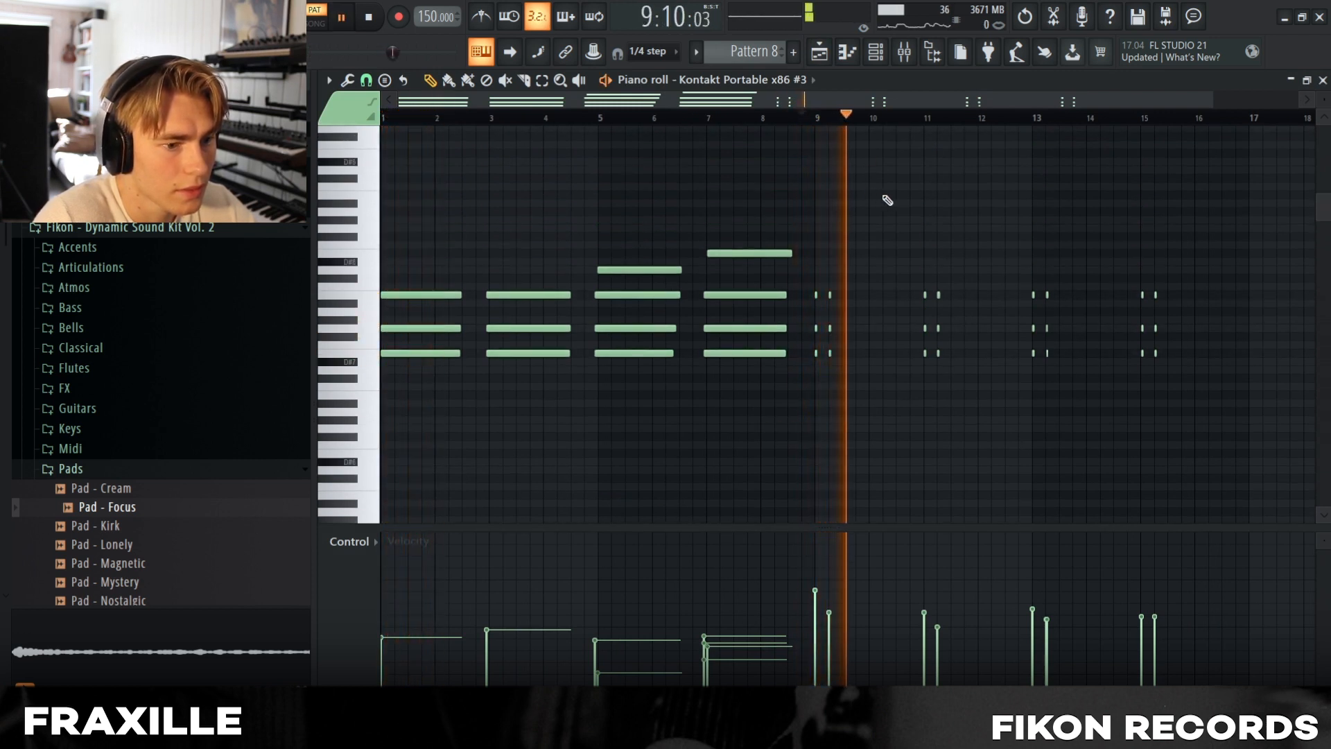
left_click(915, 116)
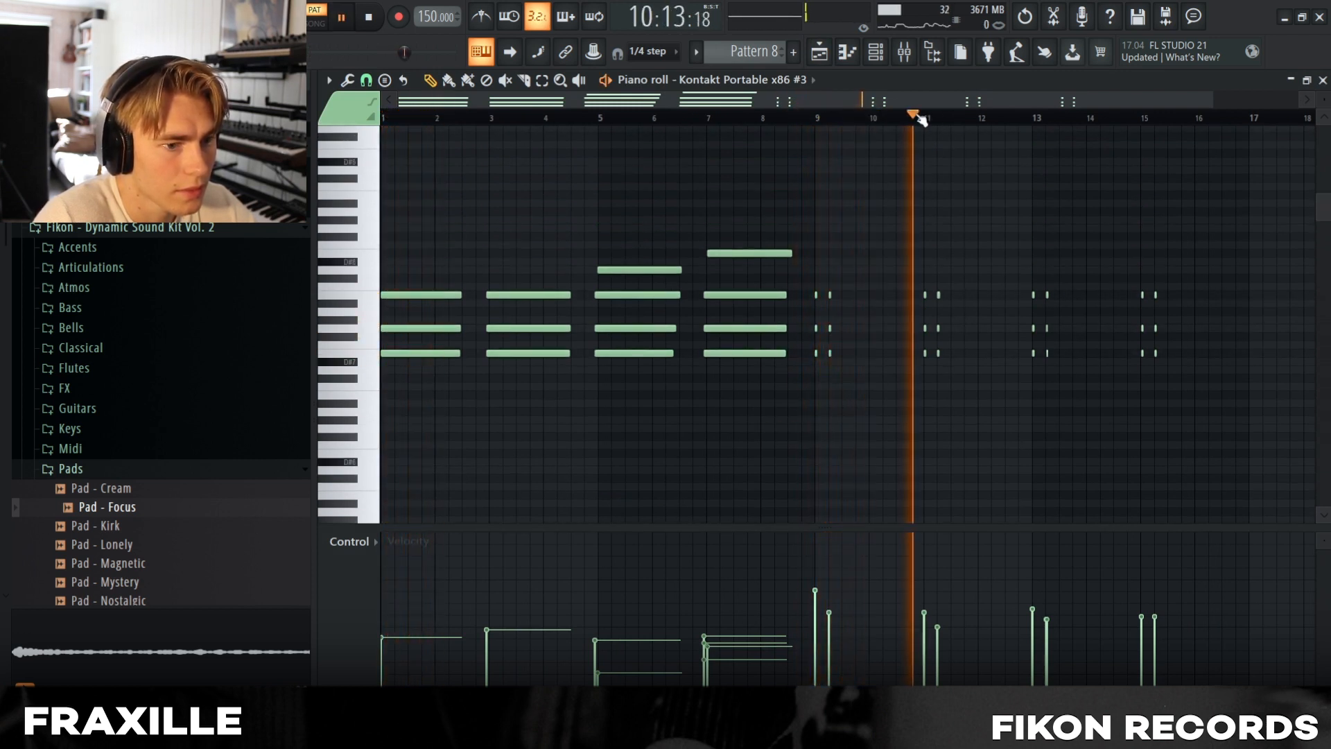
left_click(819, 51)
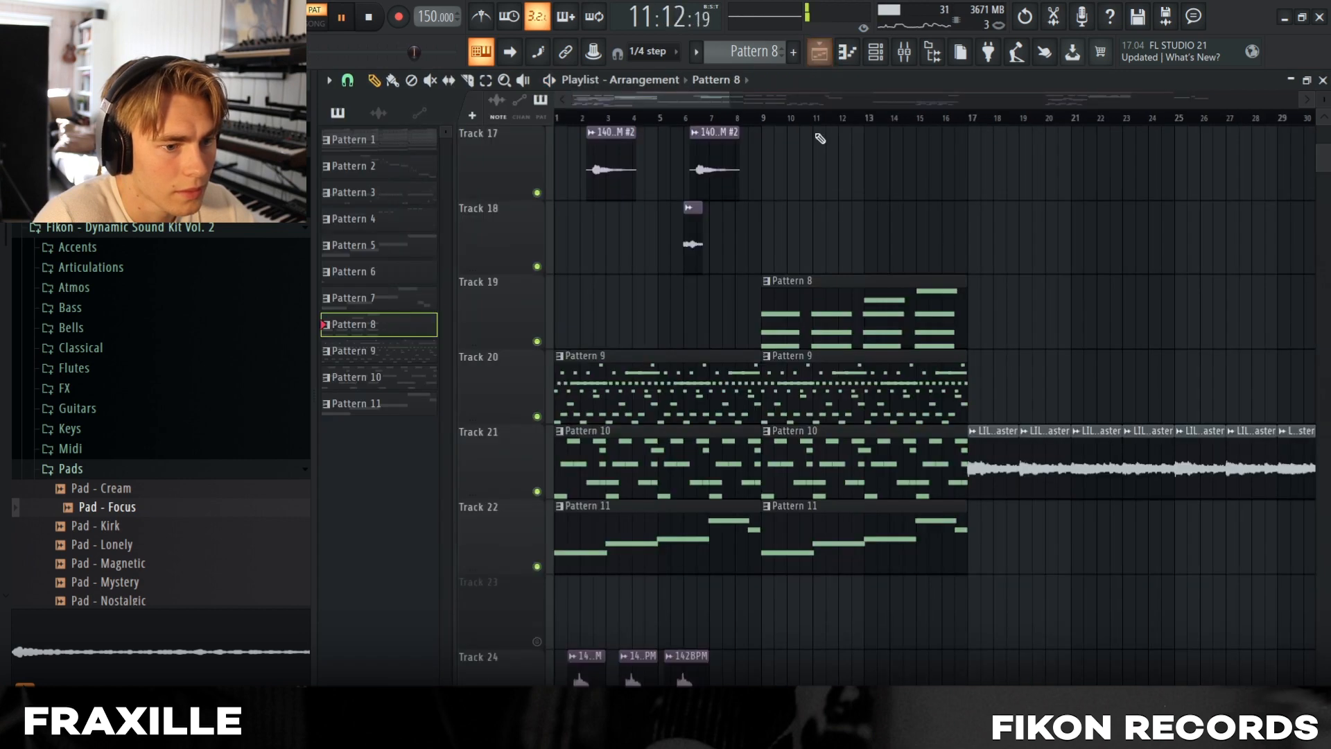
Play the full arrangement from bar 9 while reviewing all its tracks in the playlist.
left_click(764, 120)
scroll(1012, 347, "down", 6)
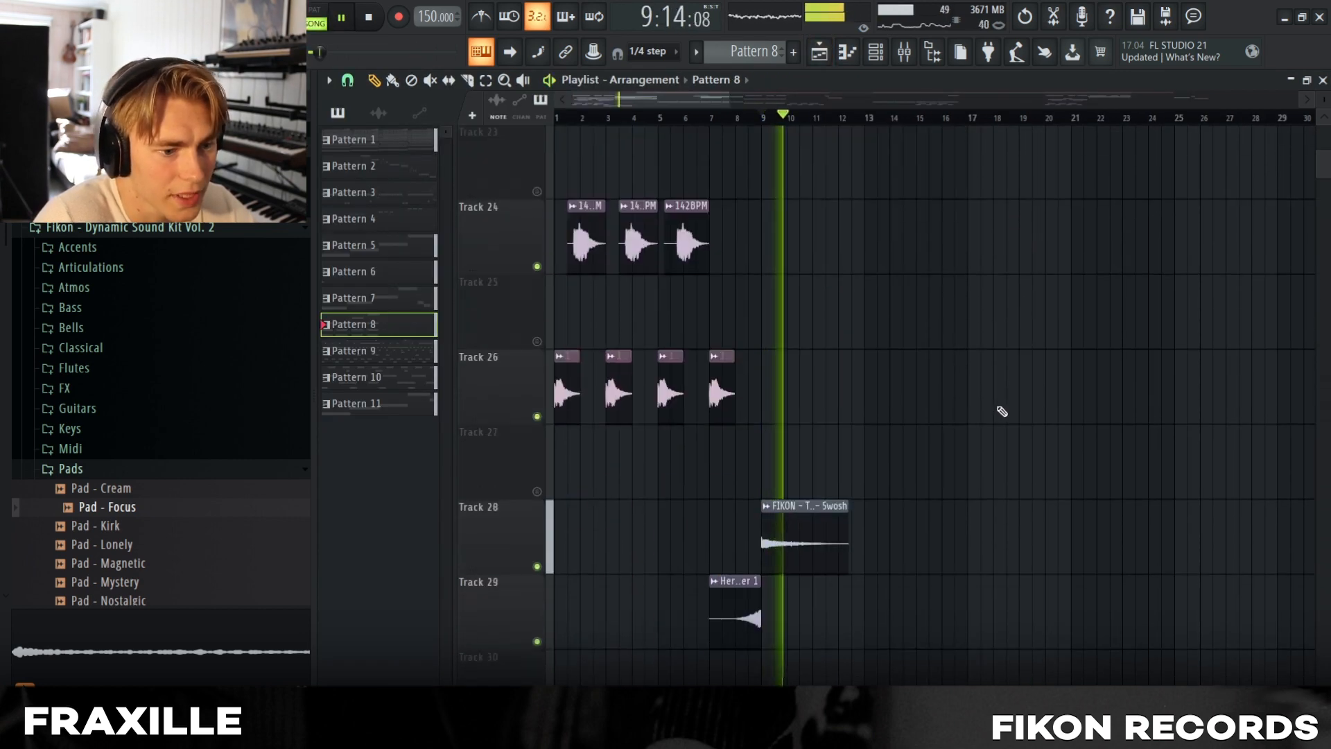
scroll(998, 414, "up", 15)
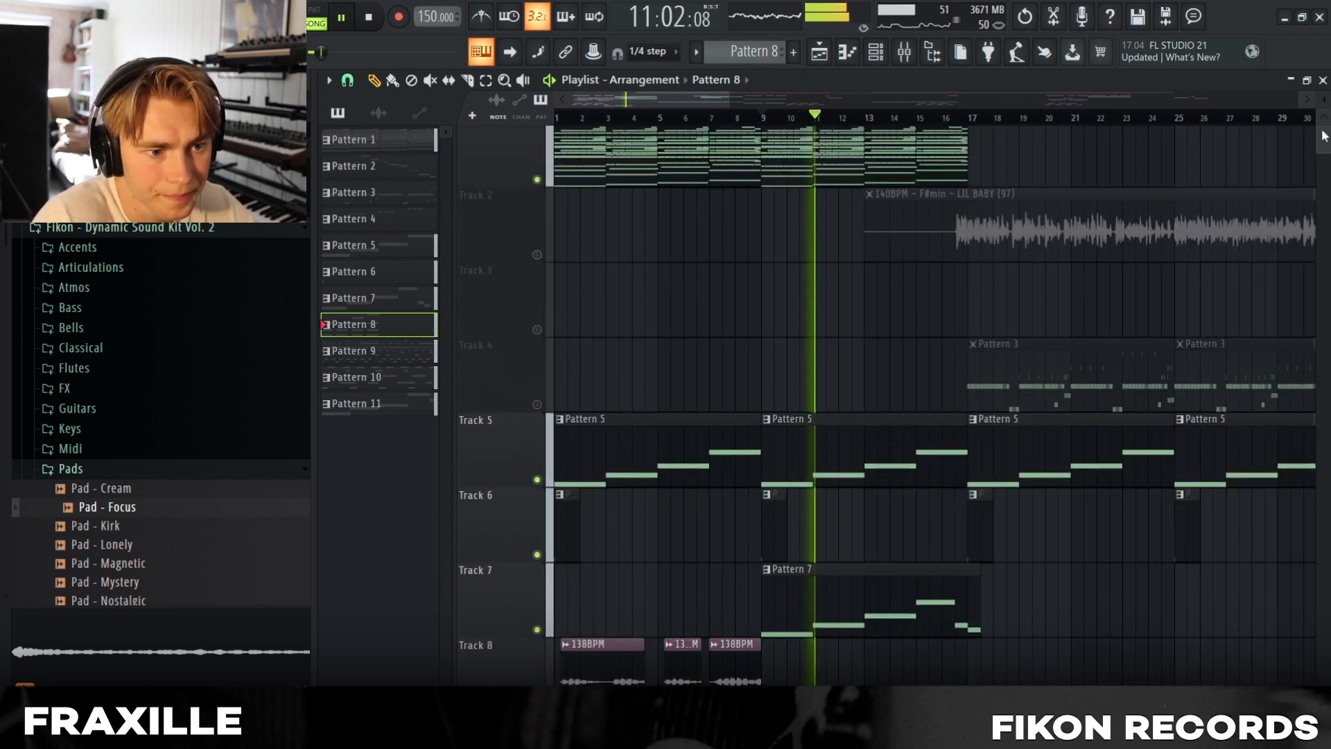
left_click_drag(1324, 135, 1324, 132)
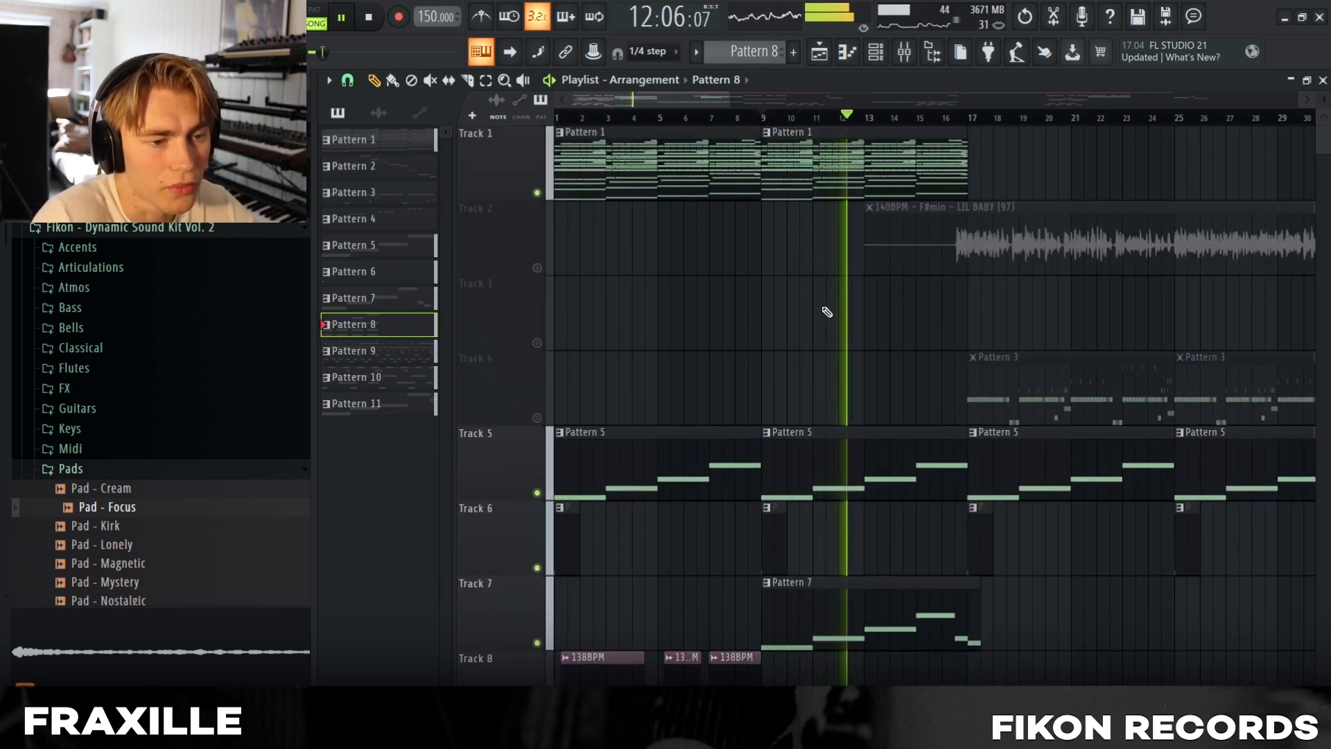
scroll(852, 298, "down", 2)
scroll(1005, 354, "down", 6)
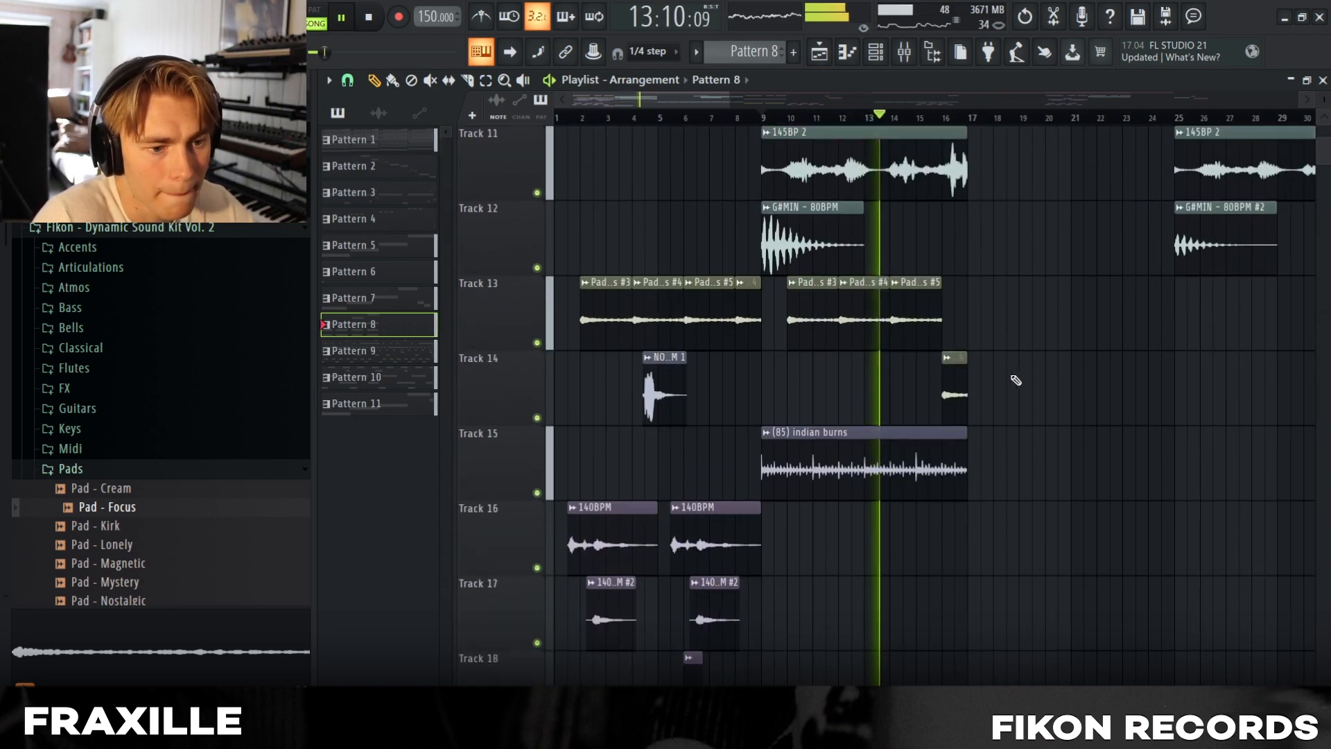
scroll(1009, 398, "up", 3)
scroll(1011, 409, "down", 1)
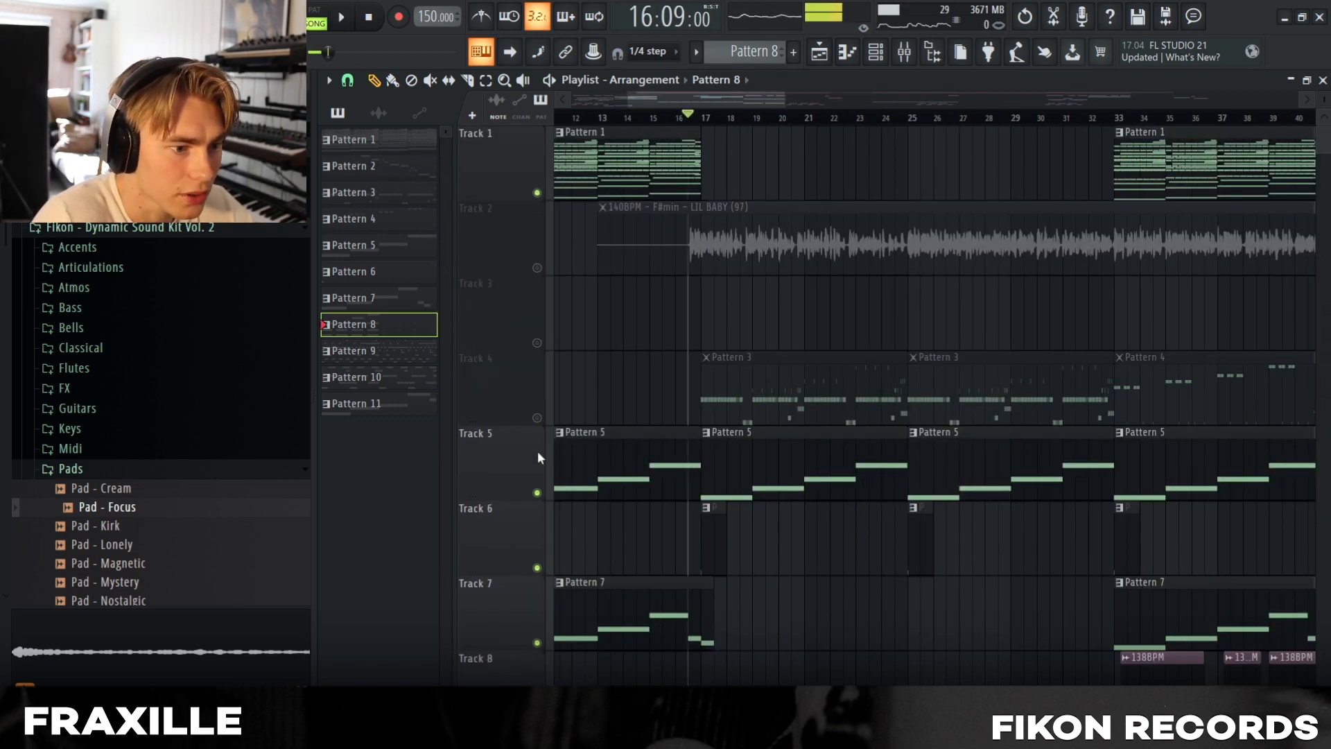
Solo Track 4, play its Pattern 3 clips from the end of bar 16, stop, and restore the other tracks.
right_click(537, 417)
key("space")
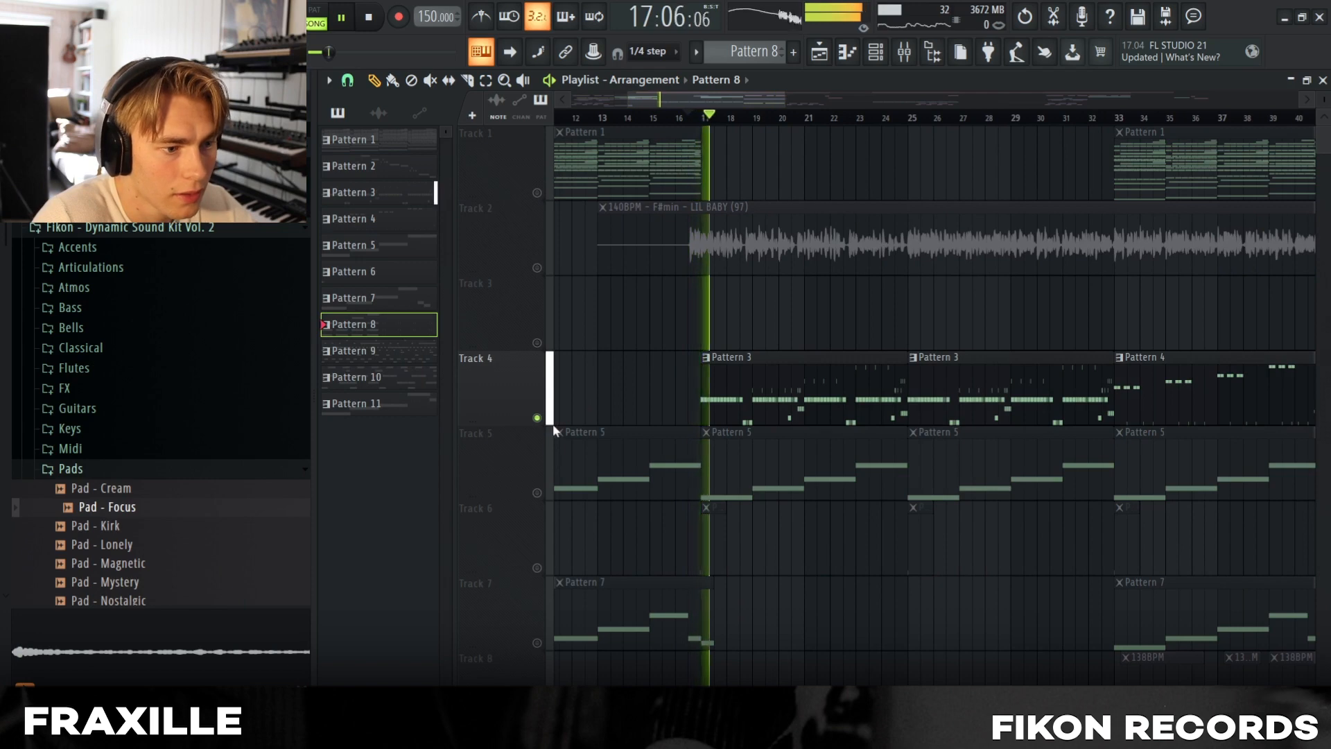
key("space")
key("ctrl+z")
Review which layers continue after bar 17 in the arrangement, and select Pattern 1 on Track 1.
scroll(642, 223, "down", 3)
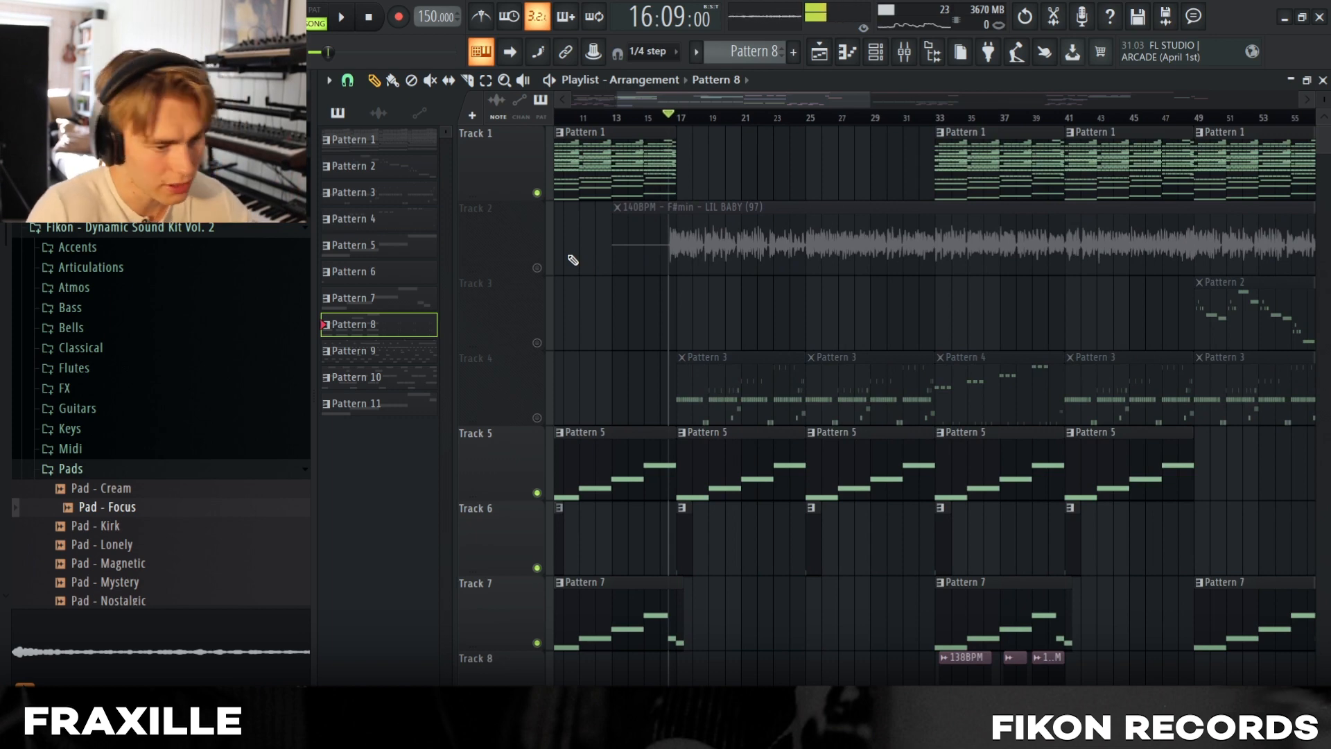
scroll(573, 259, "down", 10)
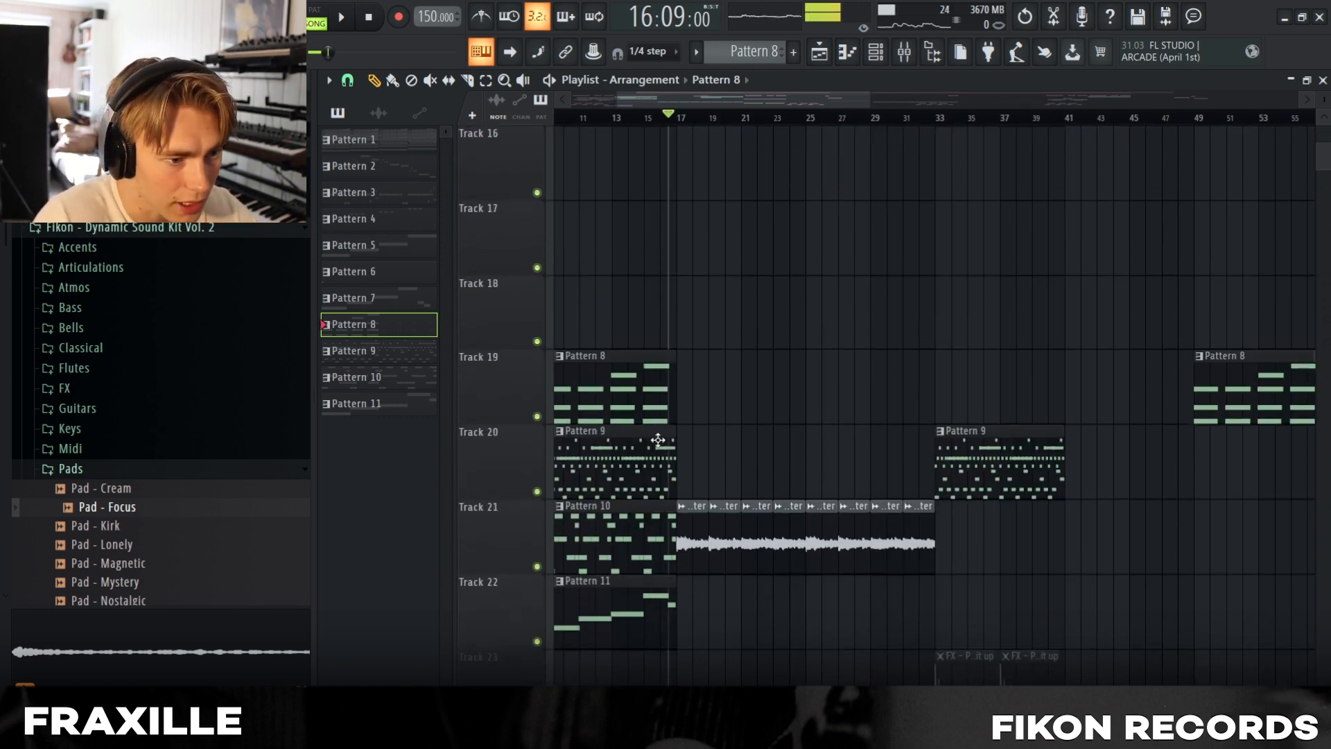
scroll(659, 437, "down", 4)
scroll(668, 416, "up", 12)
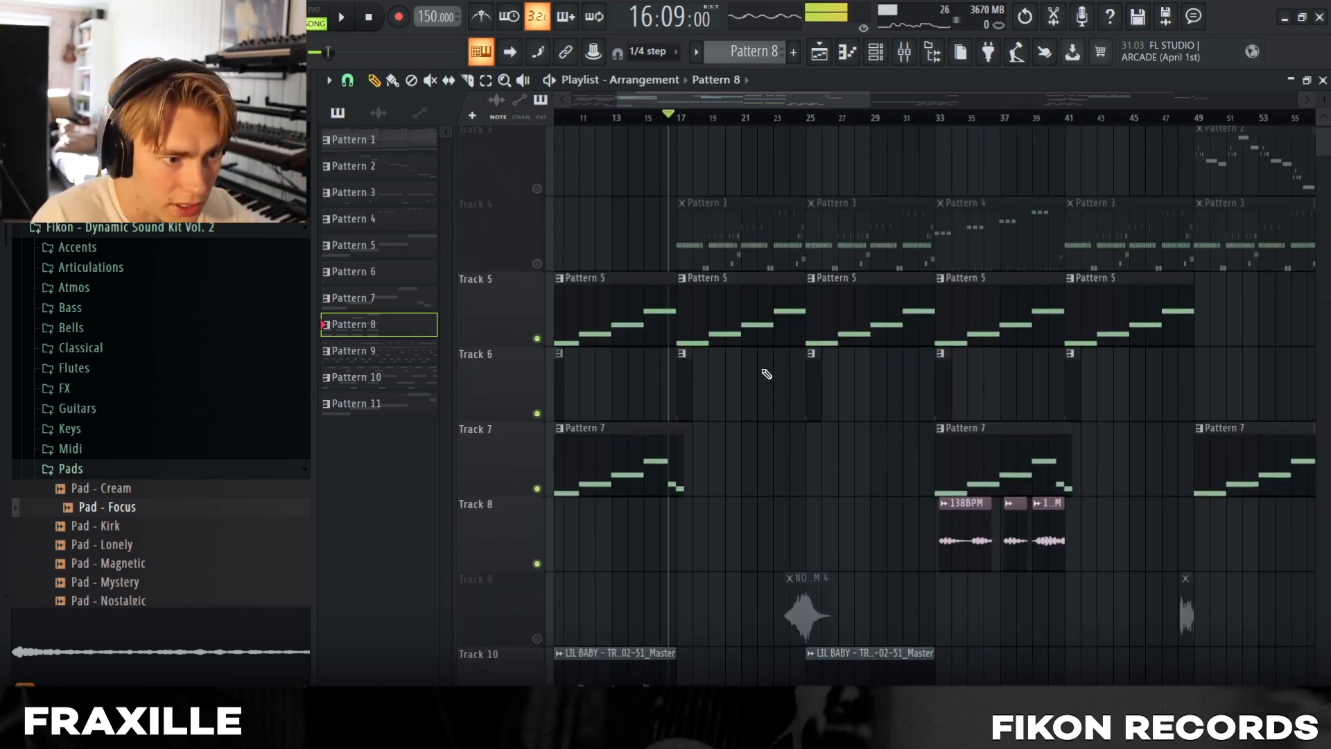
left_click_drag(729, 97, 658, 100)
scroll(565, 195, "up", 3)
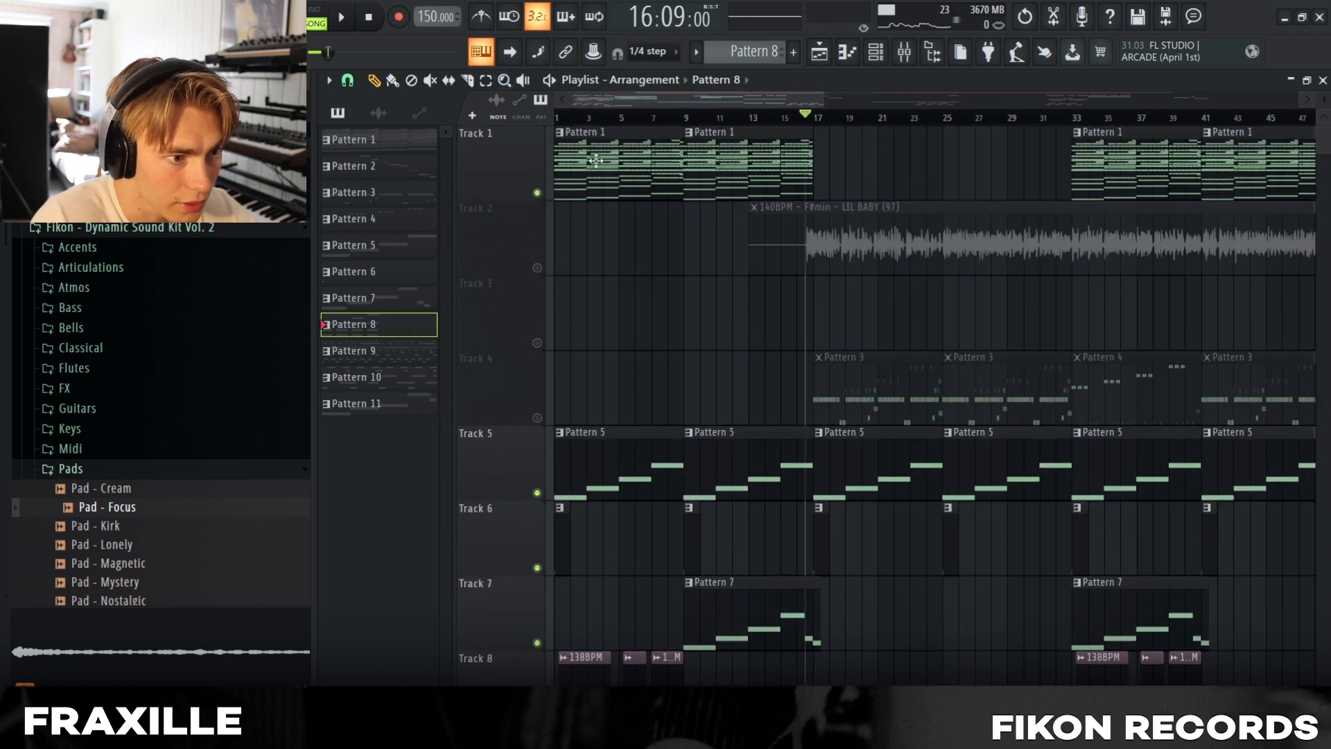
left_click(597, 160)
Solo Track 21, play its audio clips from bar 17, stop, and re-enable the other tracks.
scroll(622, 317, "down", 12)
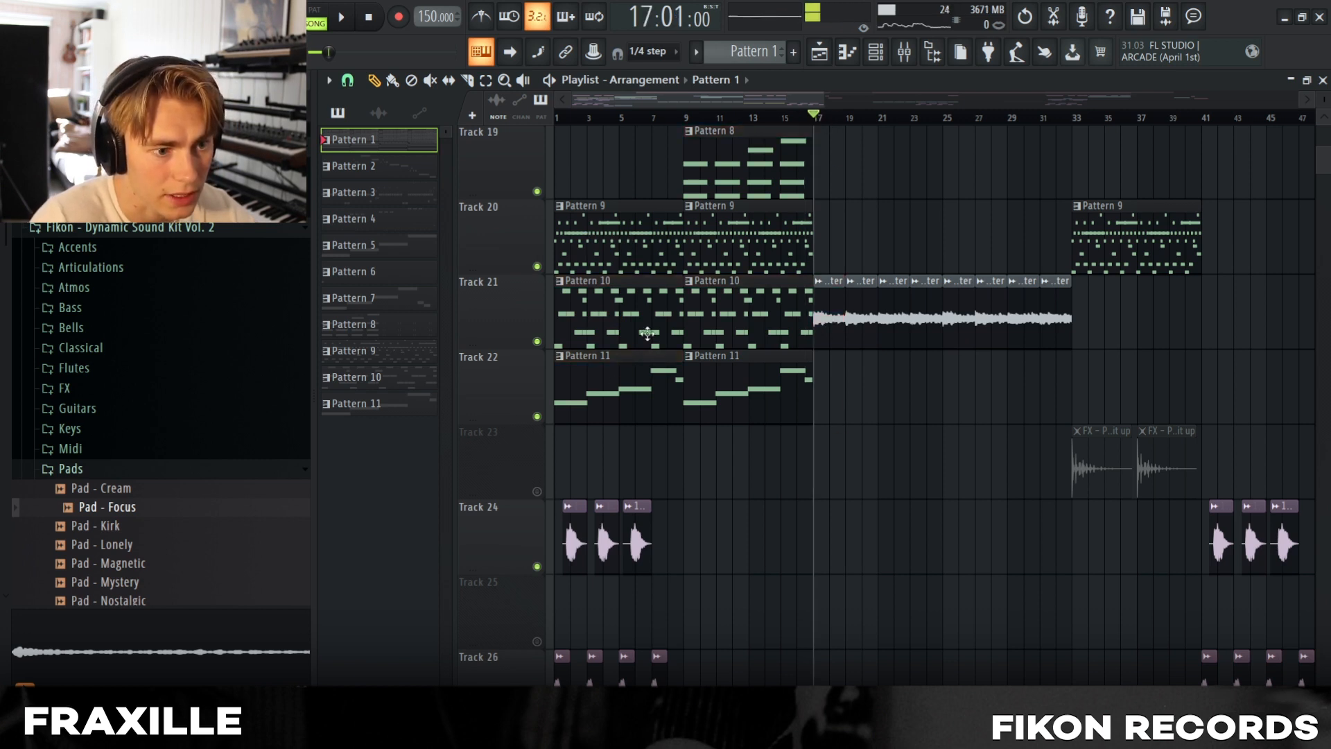
right_click(538, 341)
key("space")
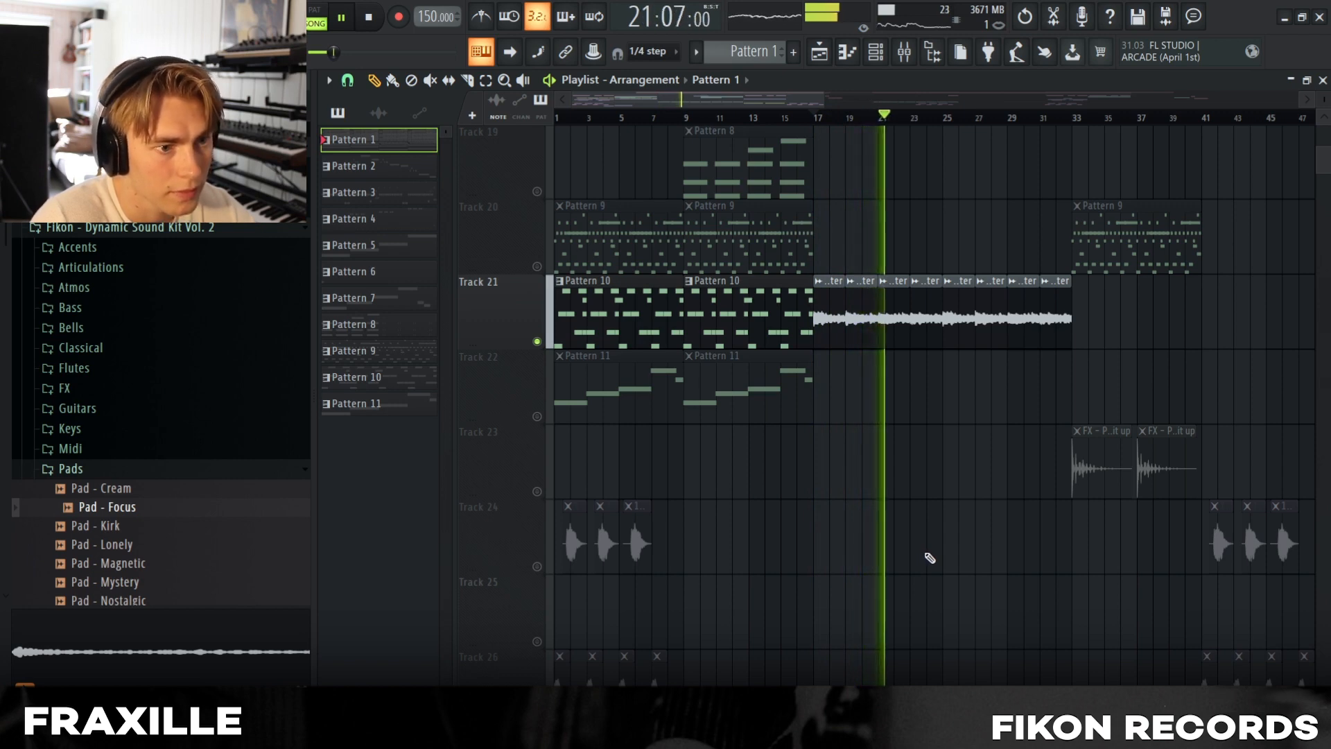
key("space")
scroll(936, 523, "up", 4)
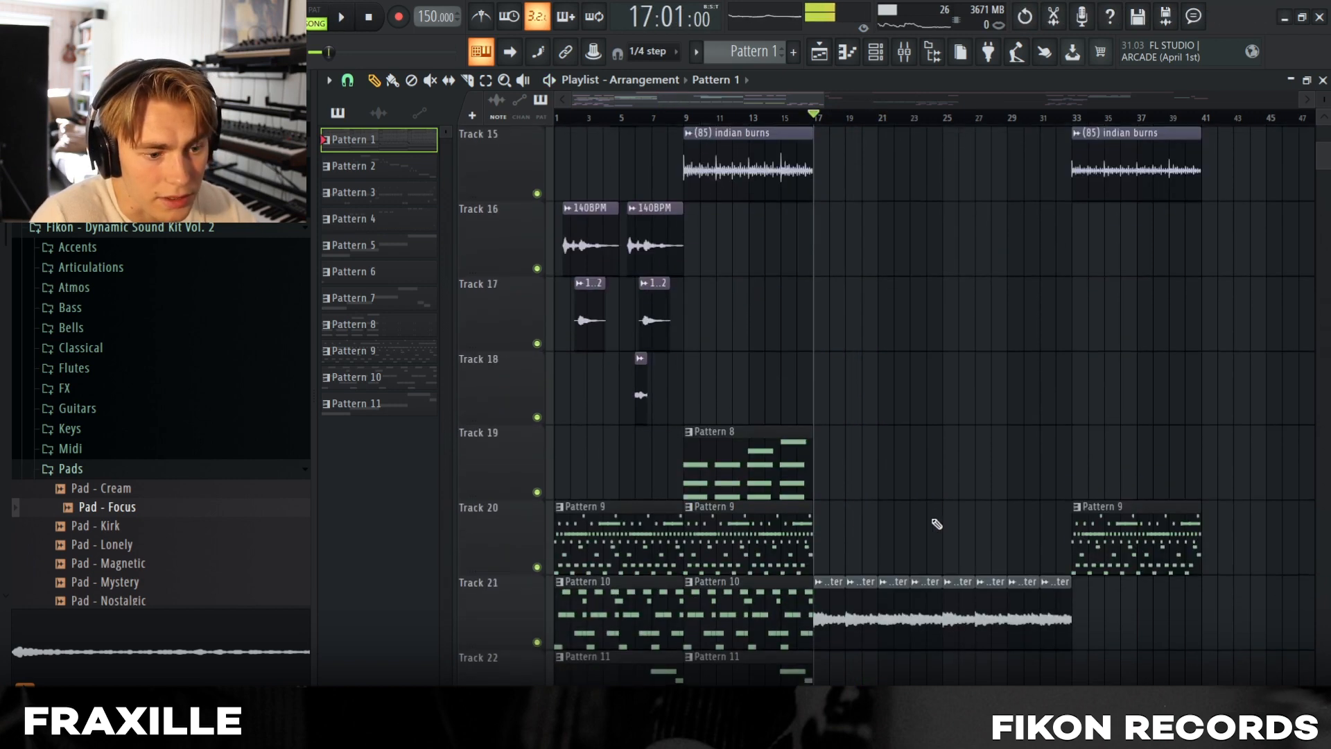
Select Pattern 5 on Track 5 and play it on its own in pattern mode.
scroll(906, 406, "down", 4)
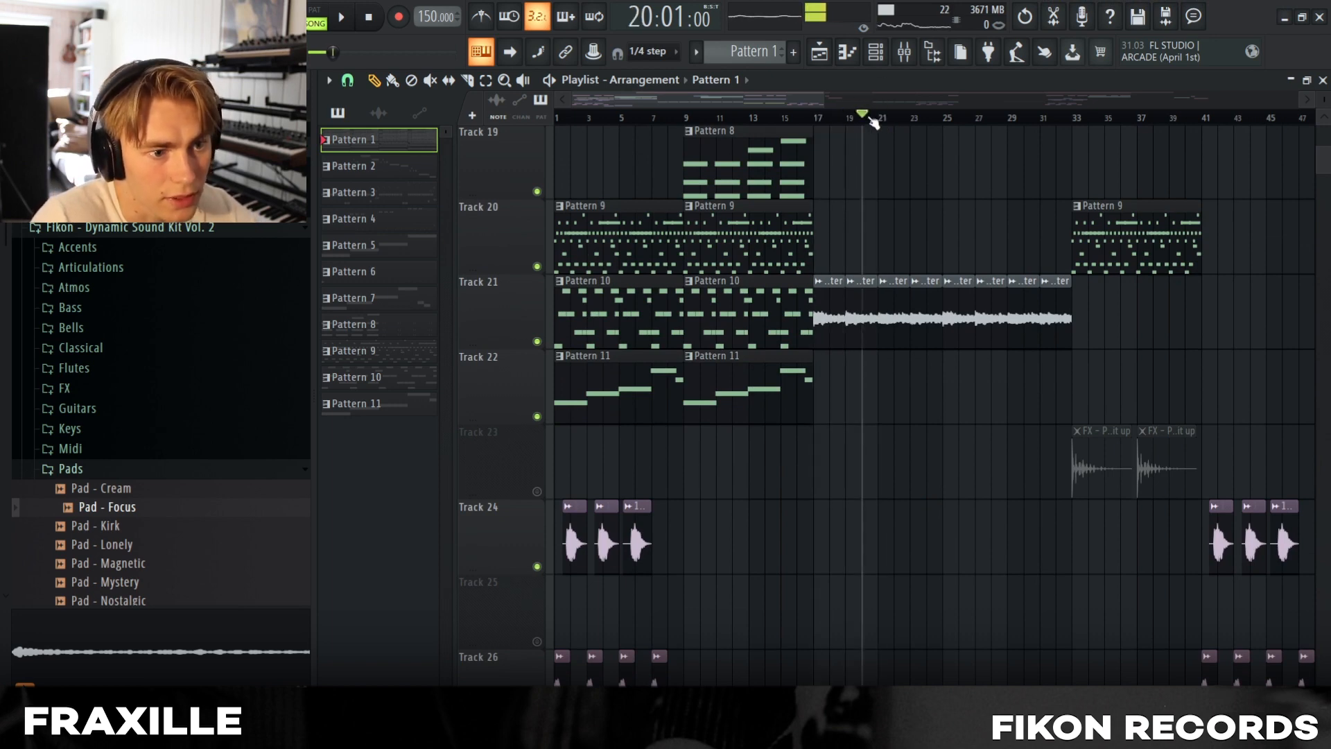
scroll(1057, 541, "up", 4)
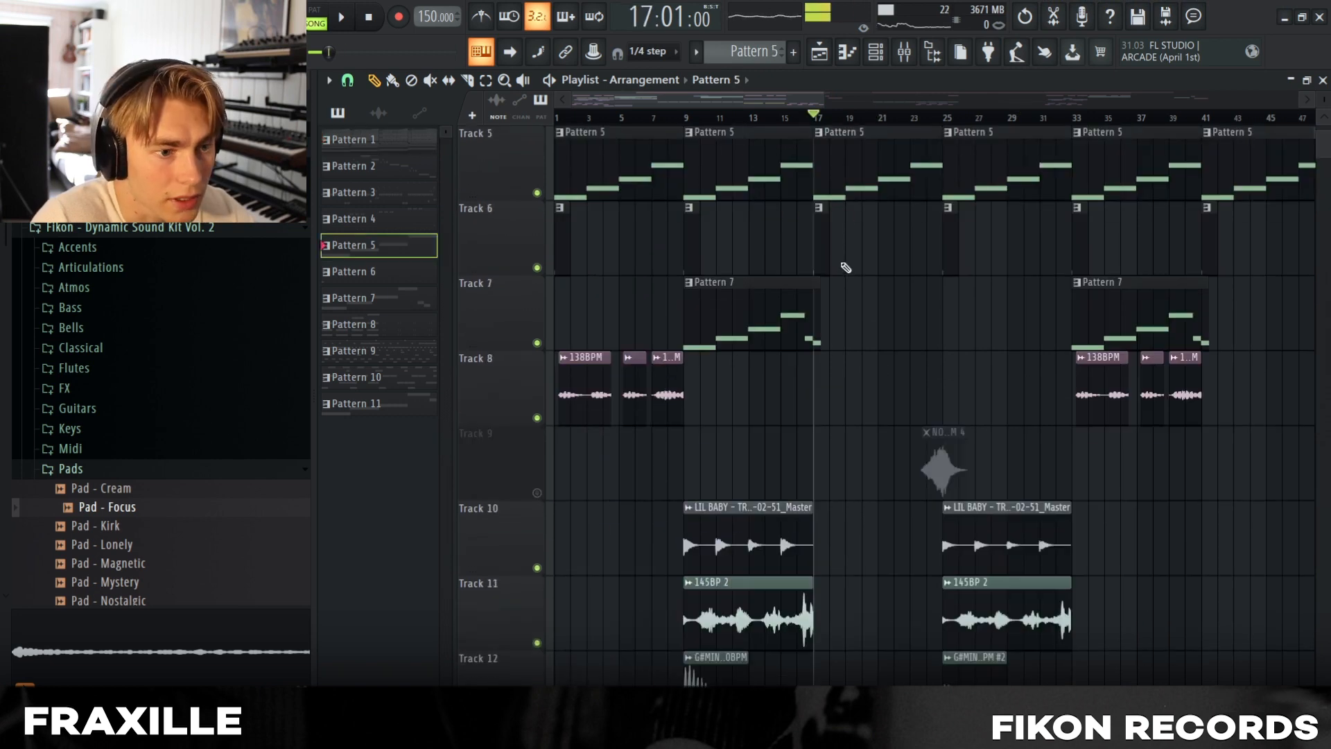
key("space")
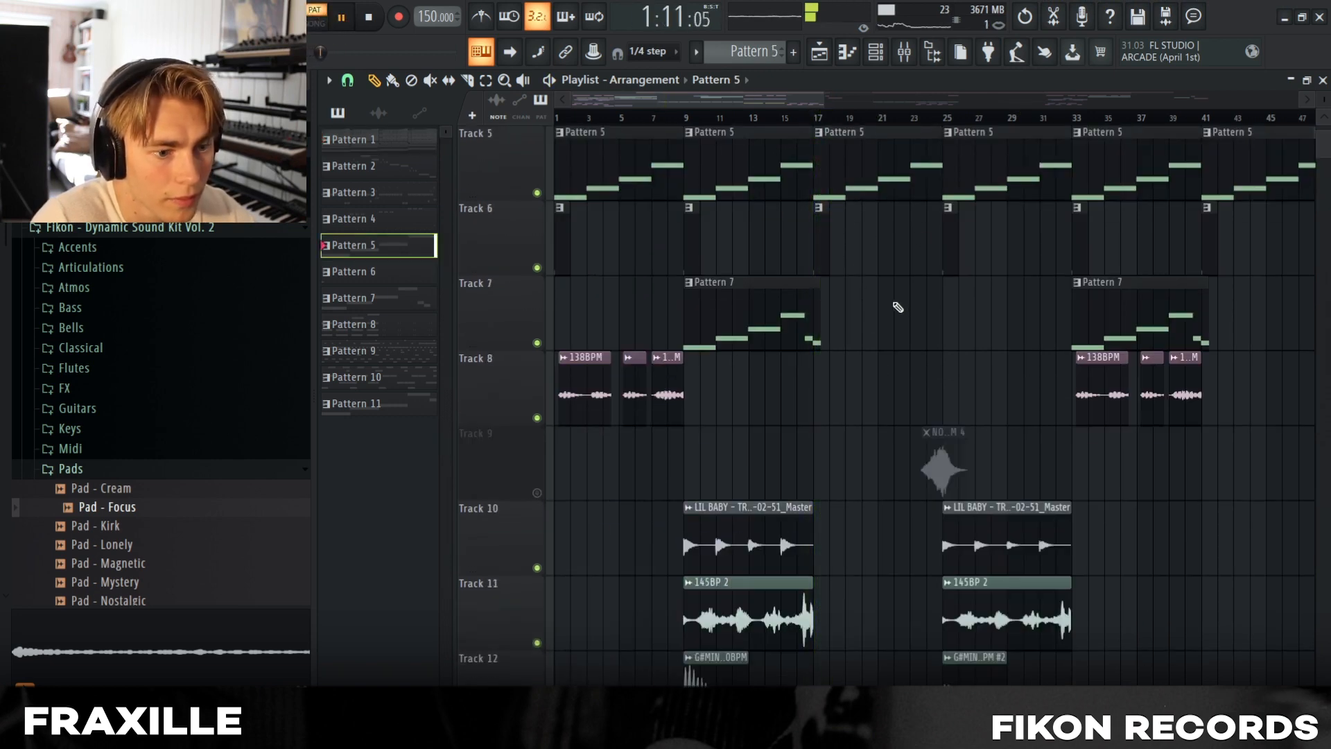
Play the arrangement from bar 17 and look through its tracks to see which layers play in that section.
scroll(844, 351, "down", 10)
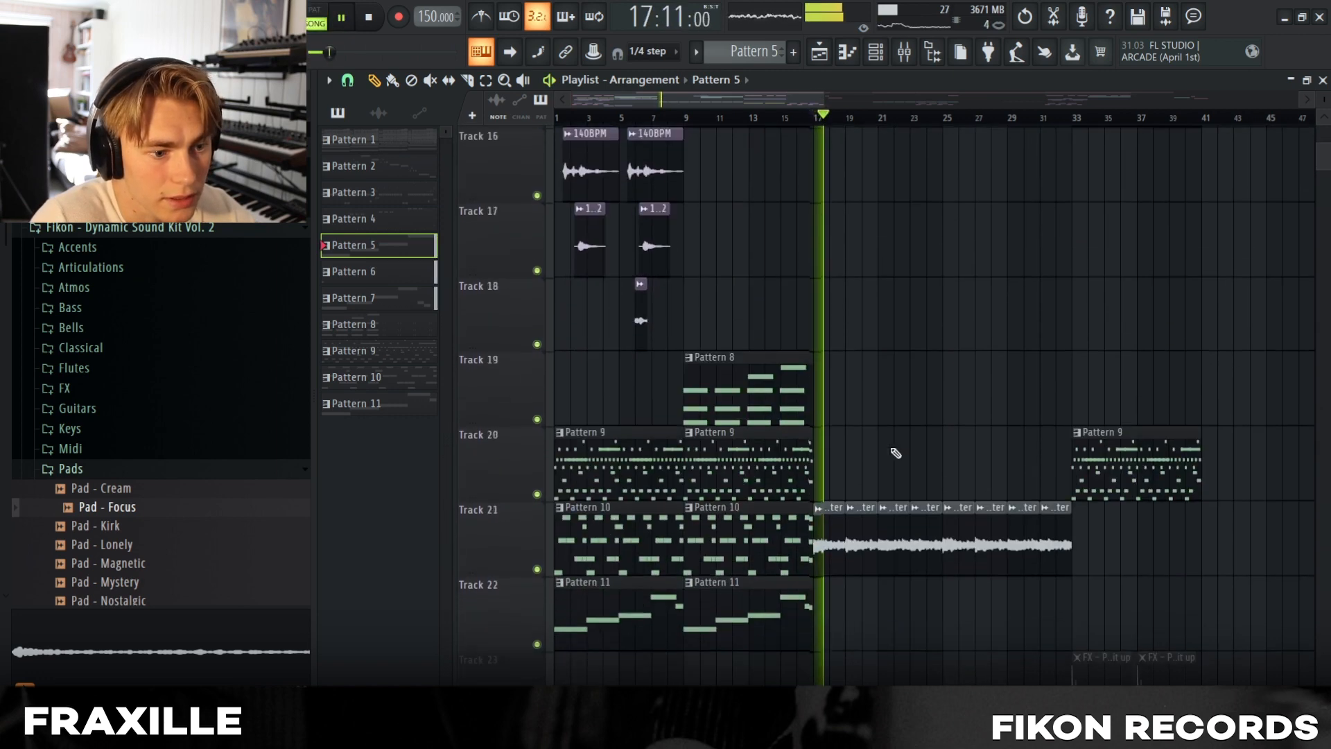
scroll(902, 466, "up", 10)
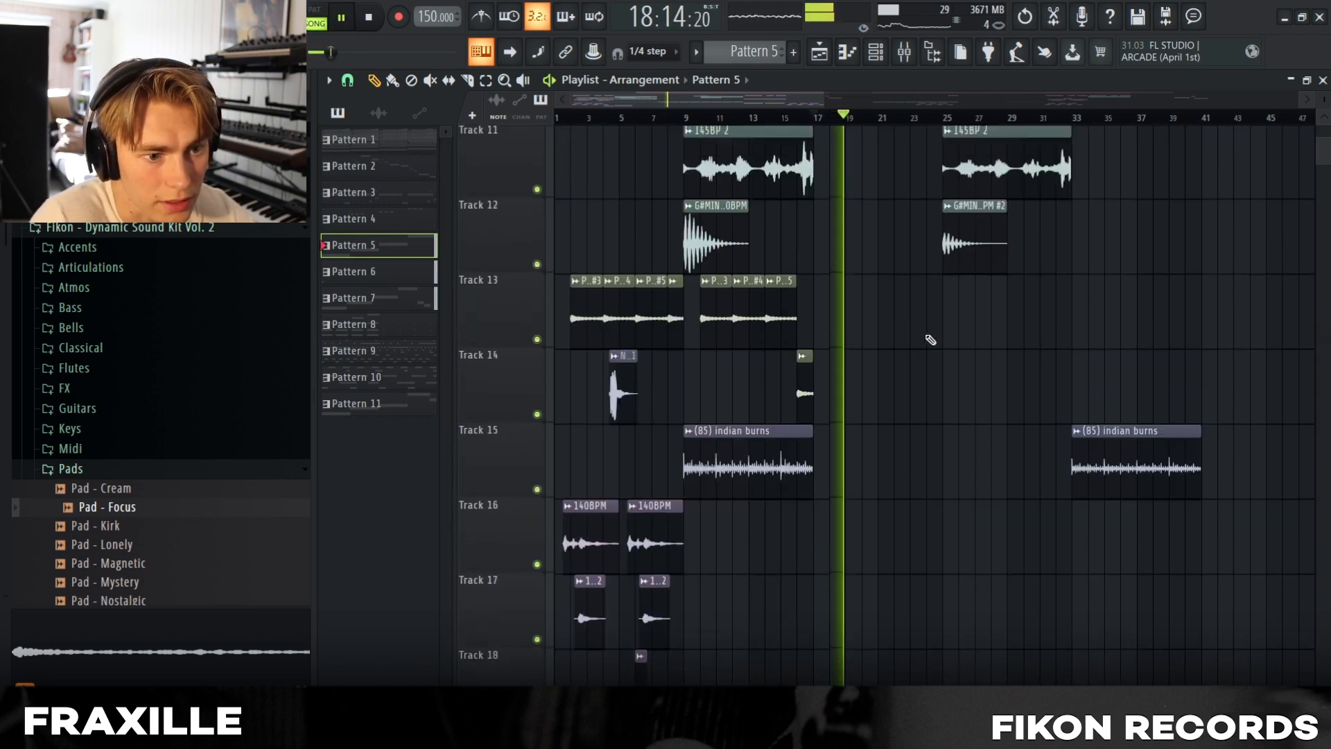
left_click_drag(757, 94, 785, 101)
scroll(865, 158, "up", 2)
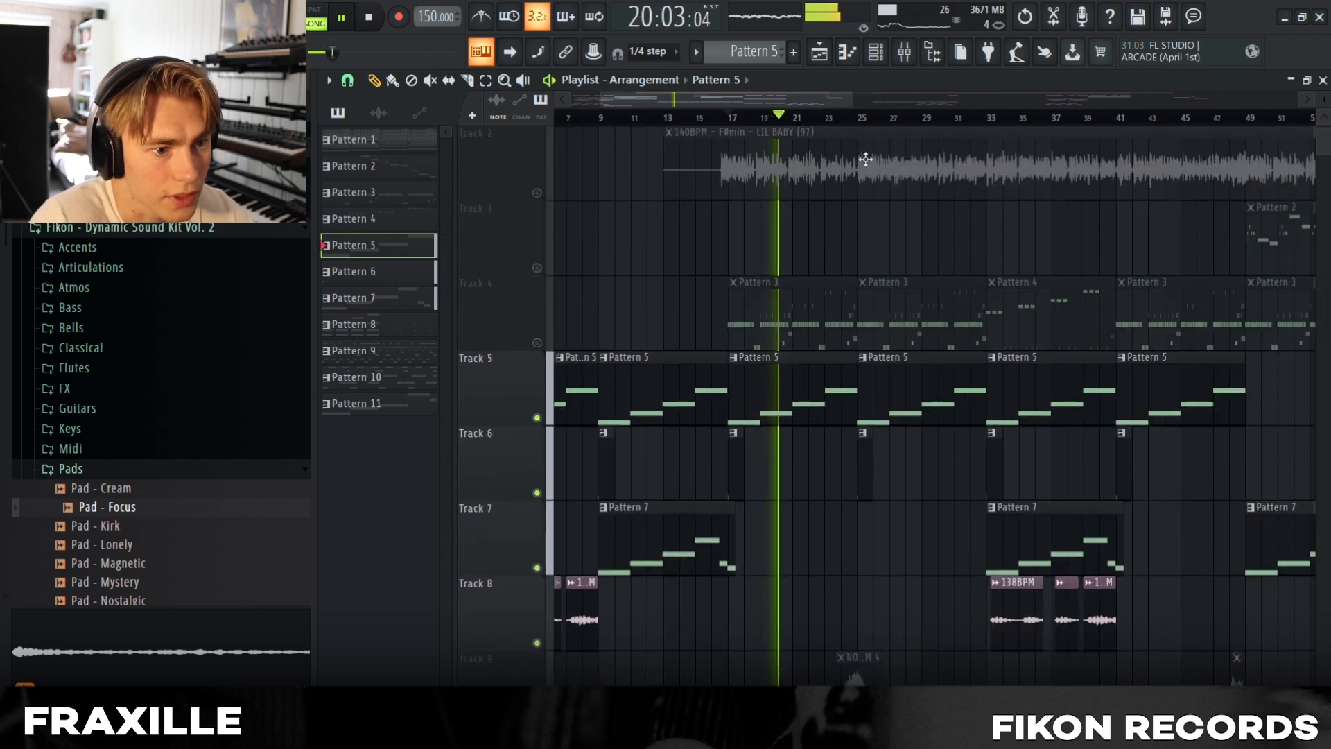
Jump playback to bar 25, then inspect the LIL BABY - TRUST ISSUES clip on Track 10 and the G#MIN - 80BPM #2 clip on Track 12.
left_click(858, 117)
scroll(917, 423, "down", 4)
scroll(917, 424, "down", 3)
scroll(910, 362, "up", 2)
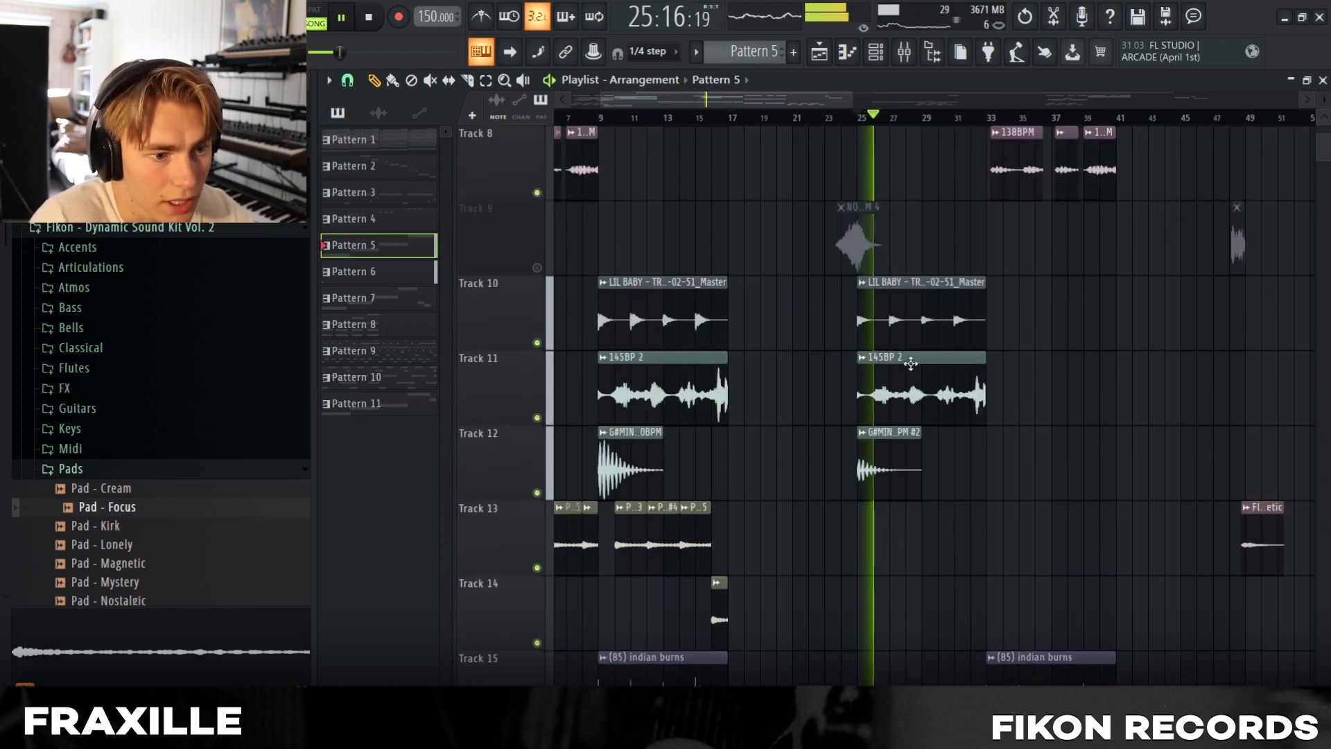
double_click(913, 331)
key("Escape")
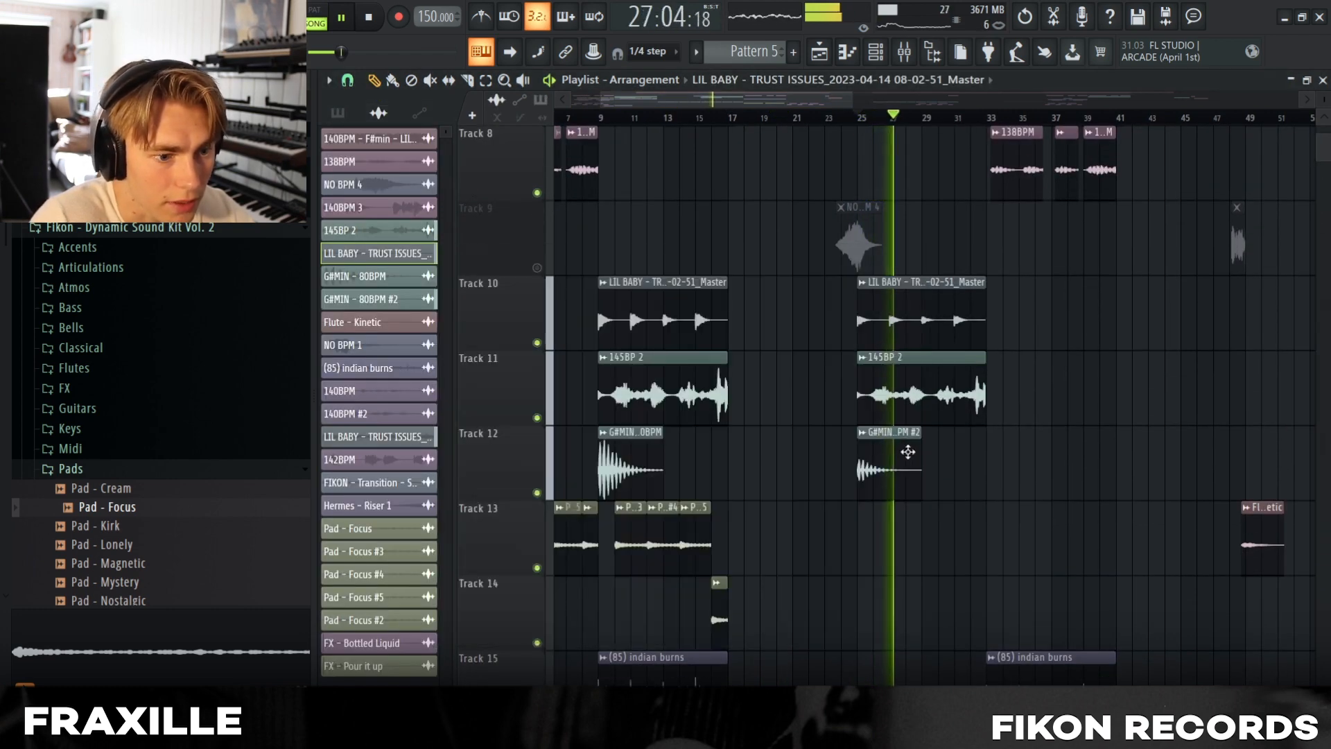
double_click(901, 451)
key("Escape")
Examine which patterns and audio clips across the tracks make up the section starting at bar 33.
scroll(1067, 450, "up", 5)
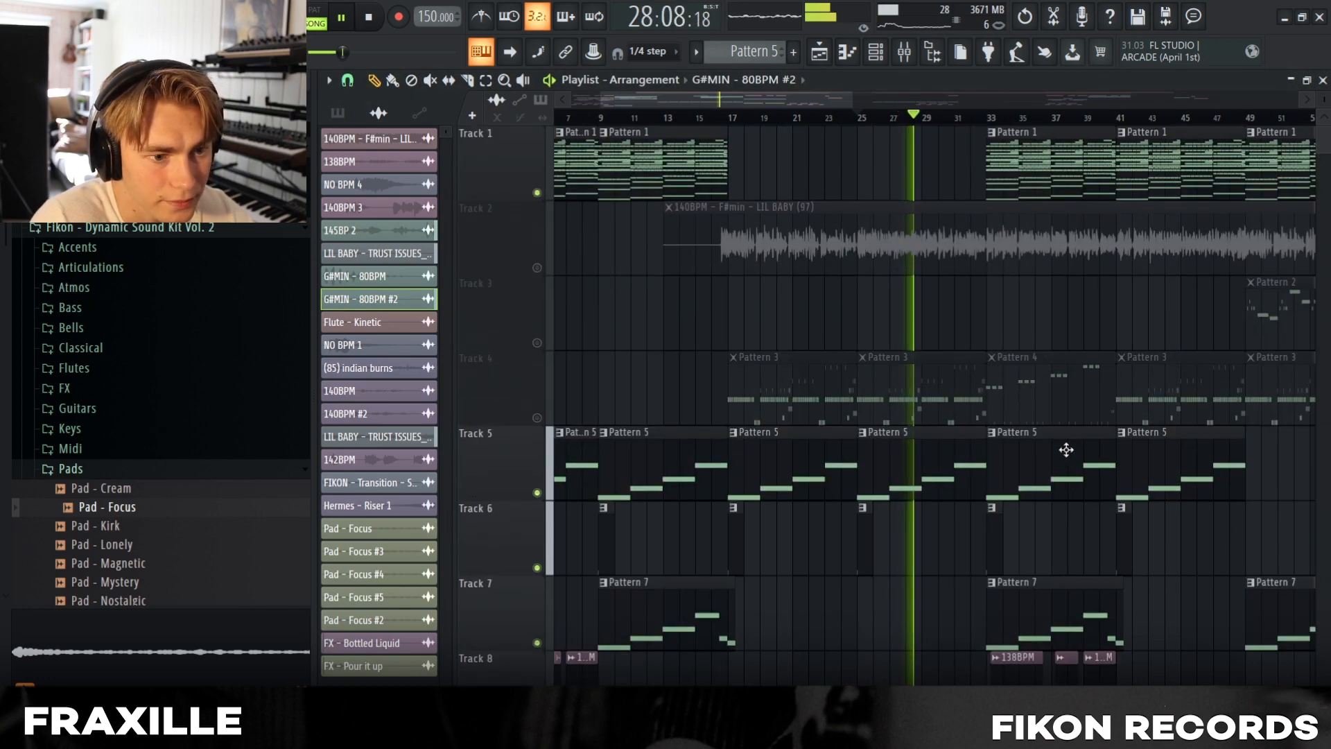
scroll(894, 360, "down", 10)
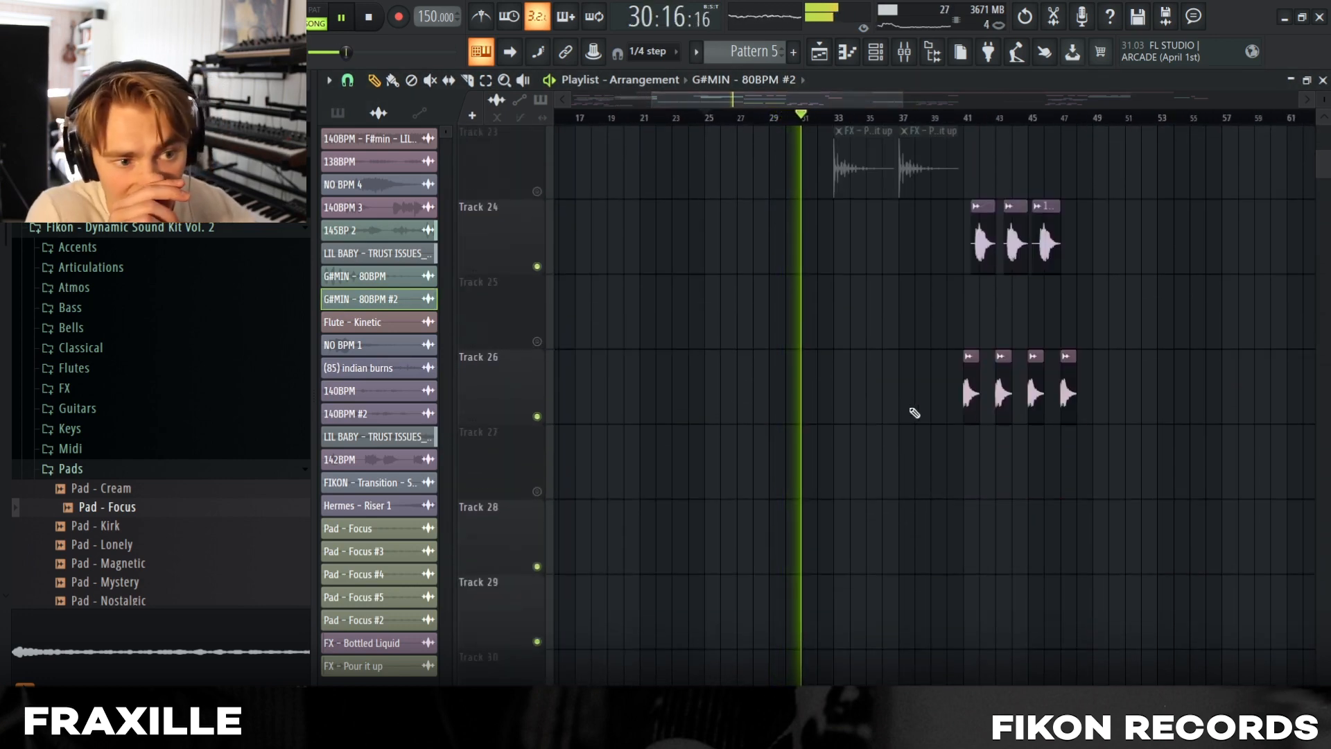
scroll(915, 412, "up", 3)
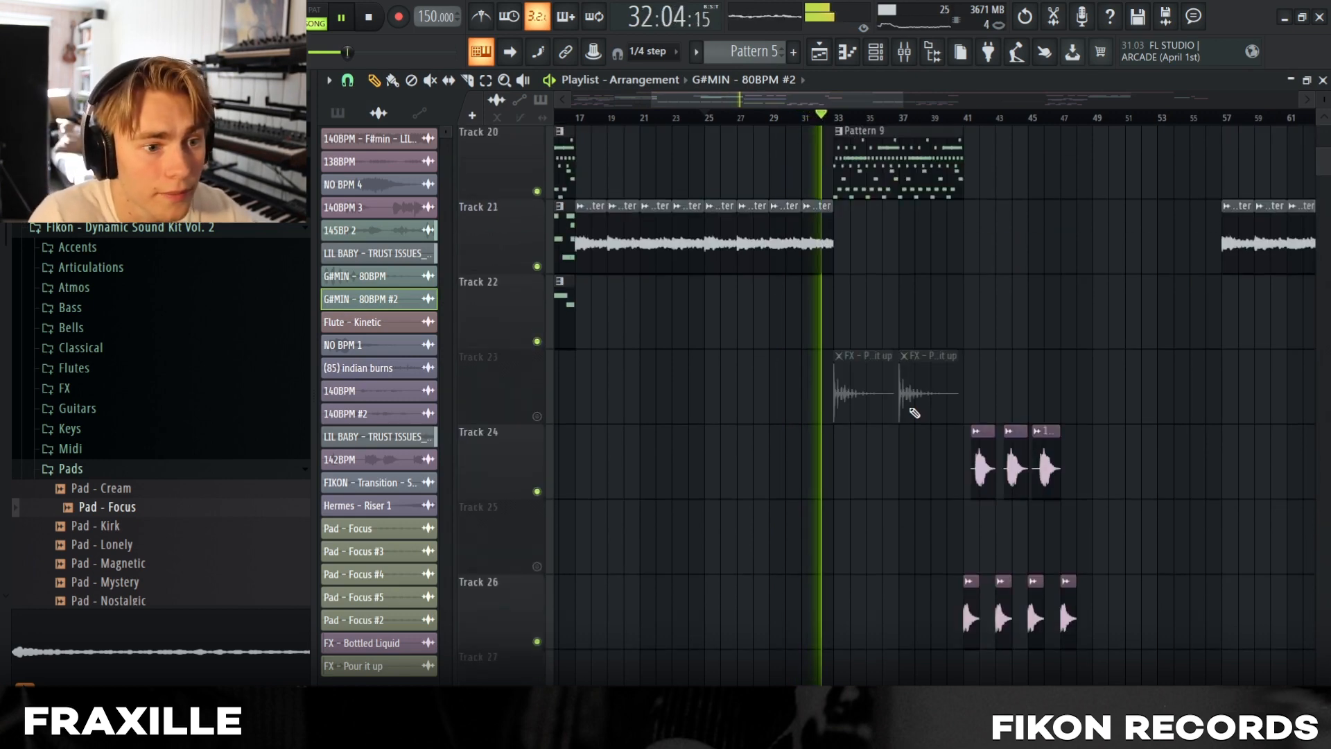
scroll(915, 413, "up", 19)
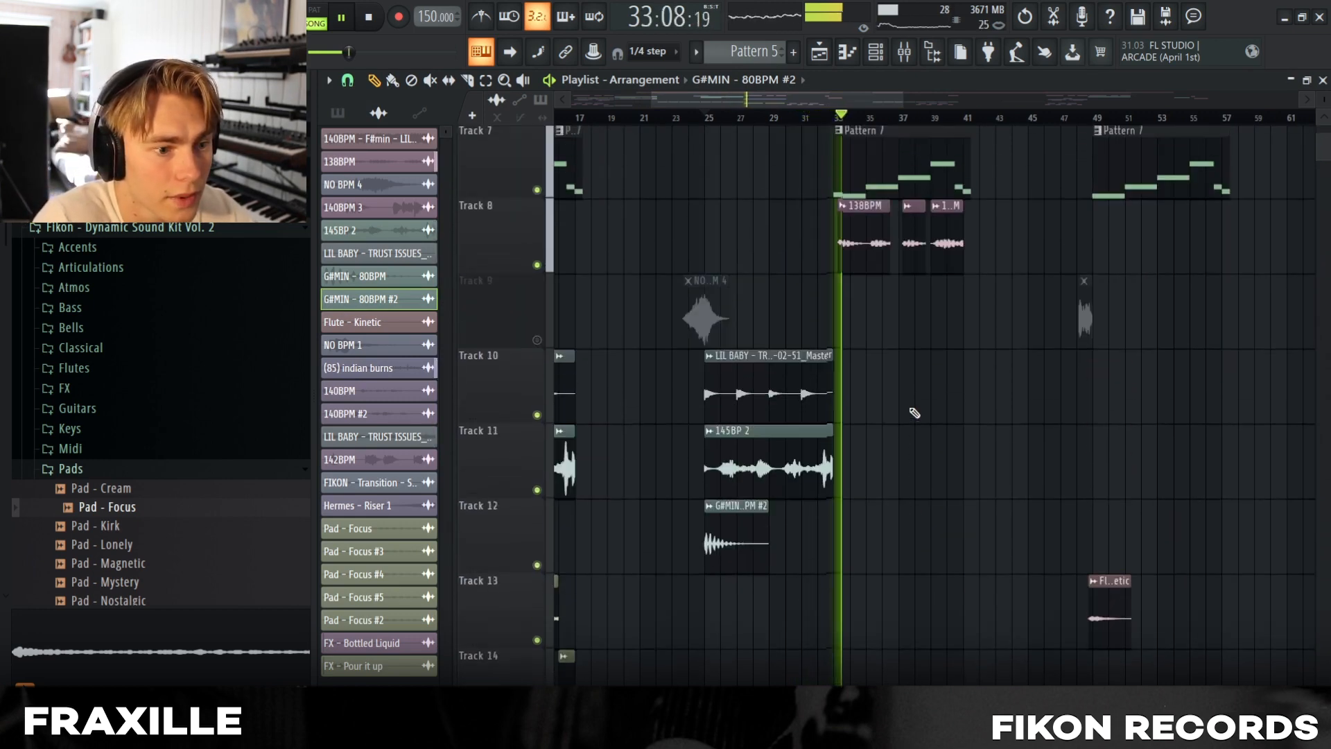
scroll(914, 413, "down", 3, "ctrl")
scroll(966, 350, "down", 16)
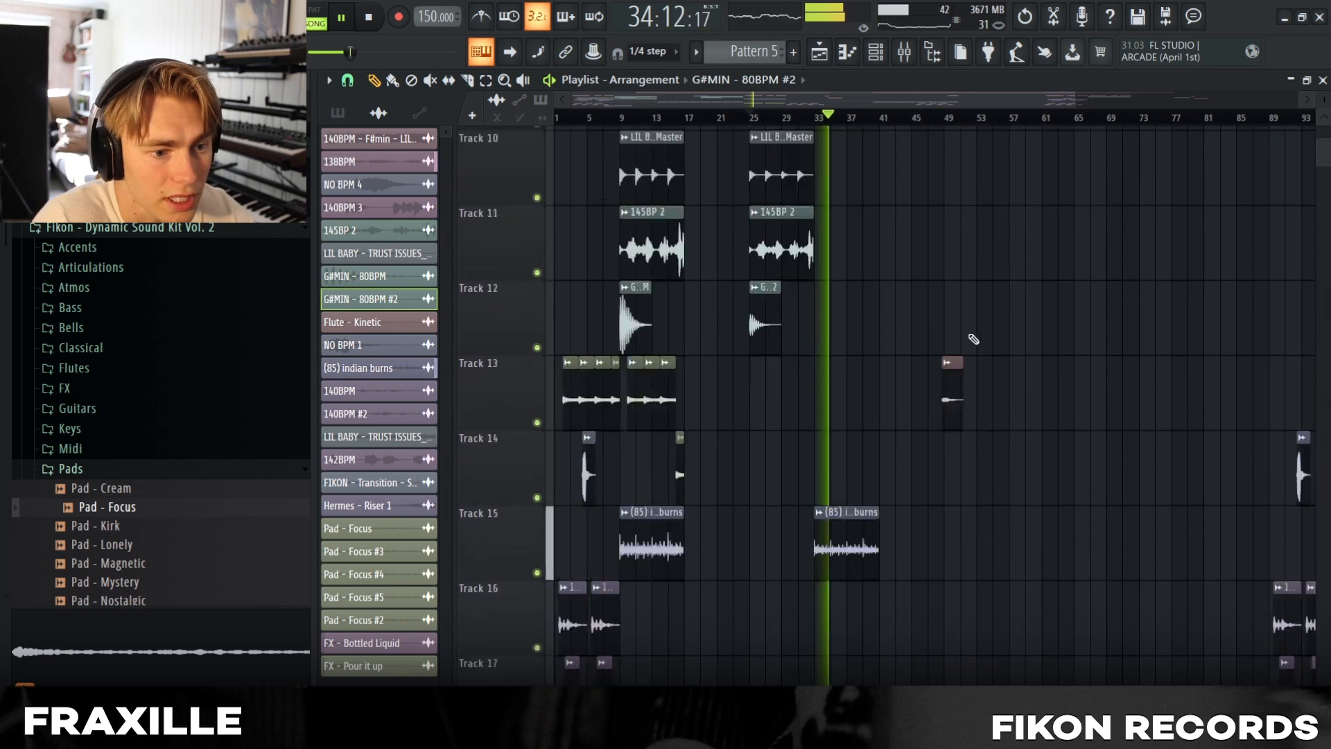
scroll(966, 350, "down", 1)
Jump playback to just before bar 41 and review which layers play from there across all tracks.
left_click(879, 118)
scroll(931, 380, "down", 6)
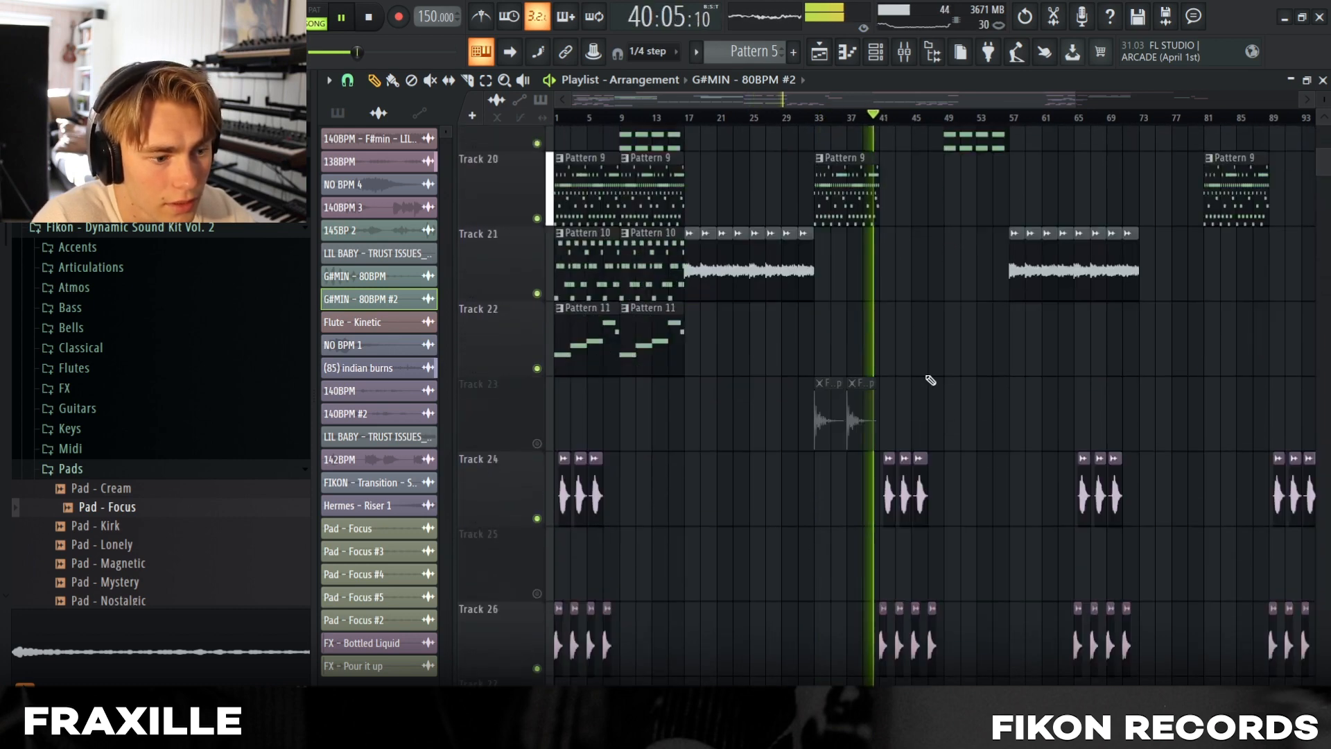
scroll(957, 419, "up", 8)
scroll(973, 375, "up", 15)
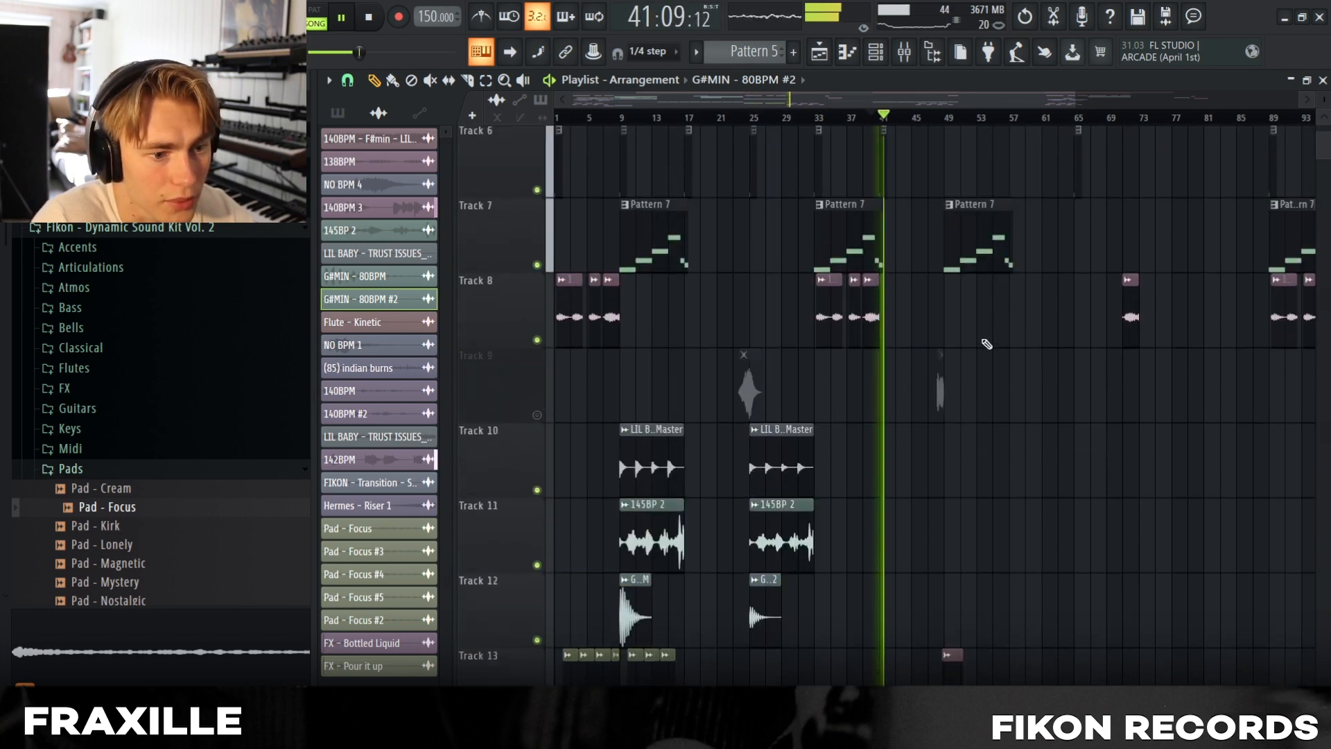
scroll(980, 279, "down", 11)
scroll(927, 393, "down", 3)
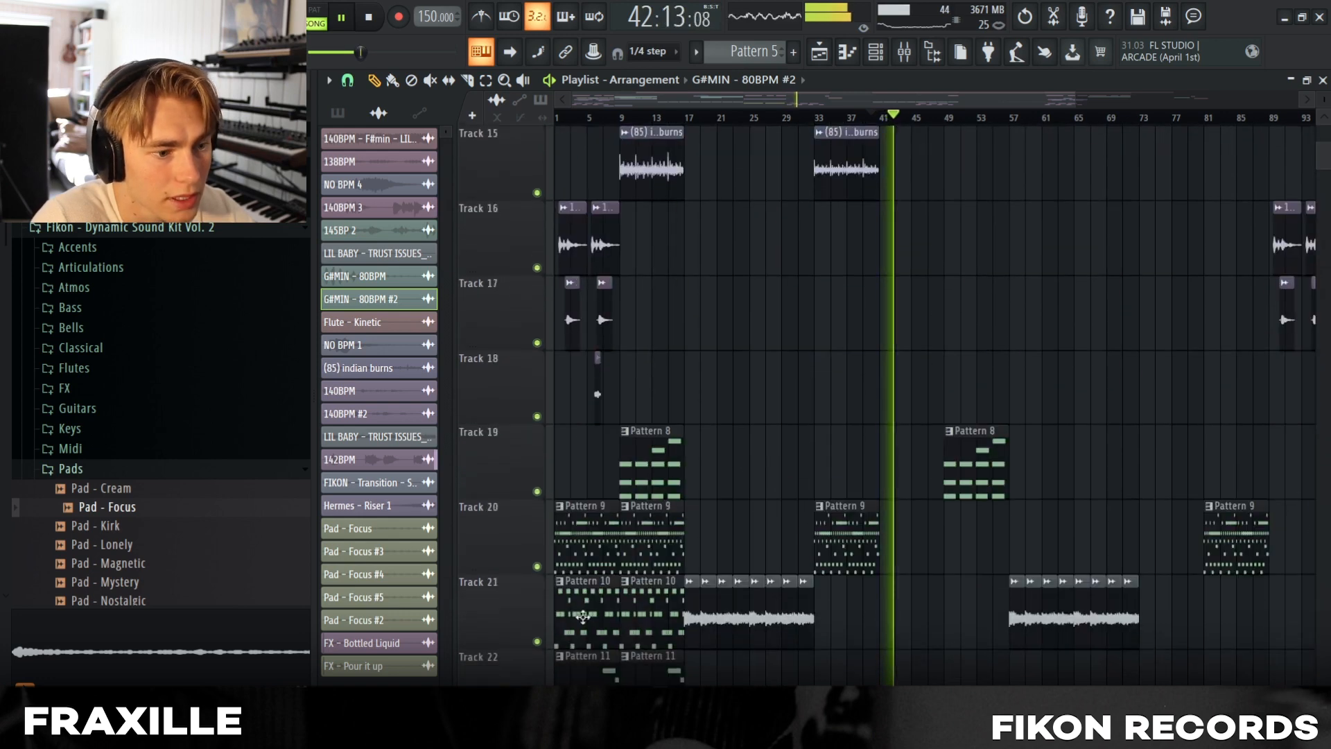
scroll(1011, 517, "up", 14)
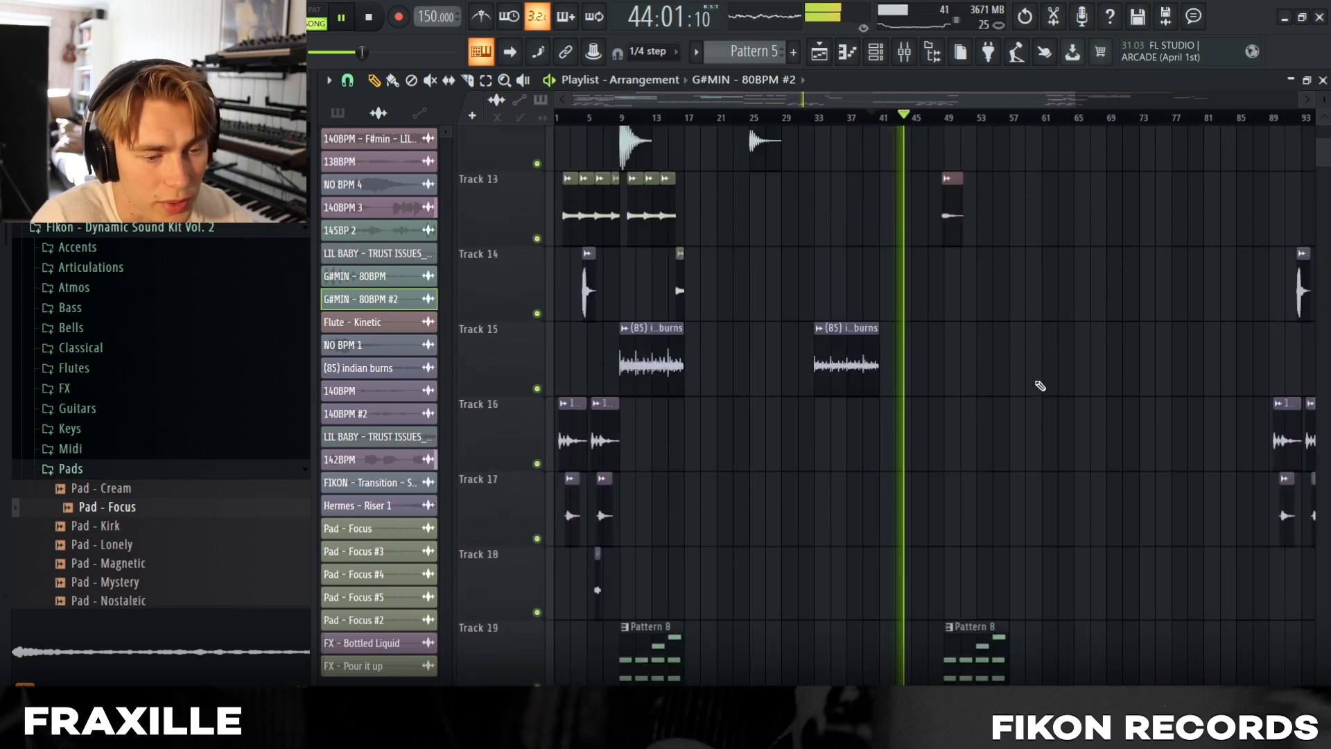
Unmute Track 4 during playback to hear its Pattern 3 clips, and mute it again.
left_click(538, 418)
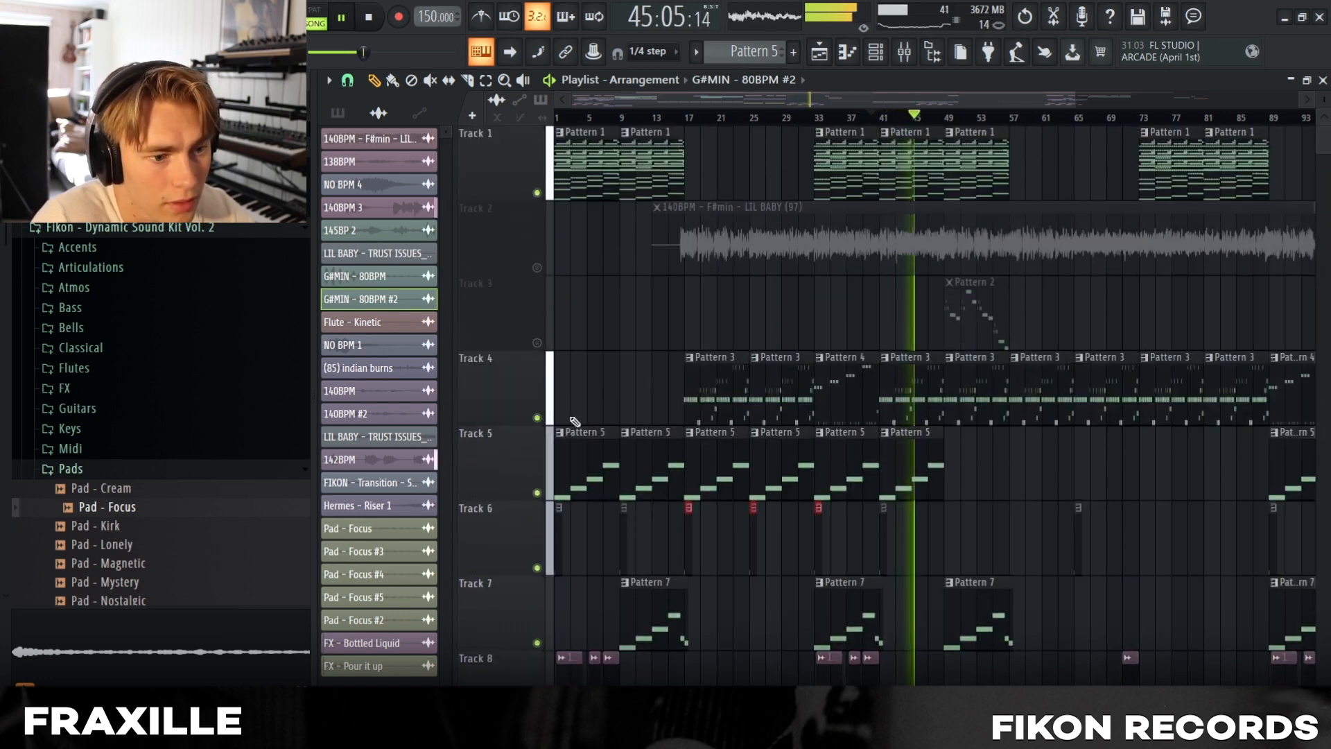
left_click(537, 418)
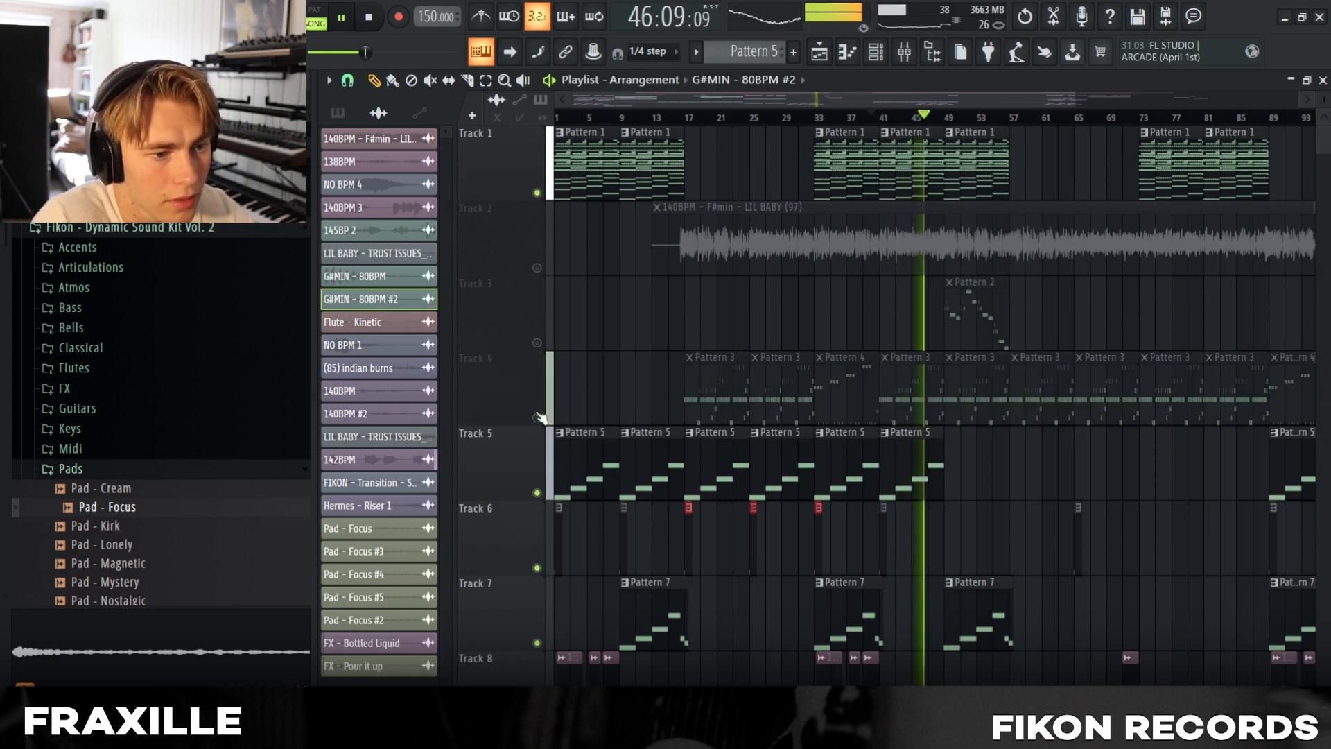
left_click(538, 268)
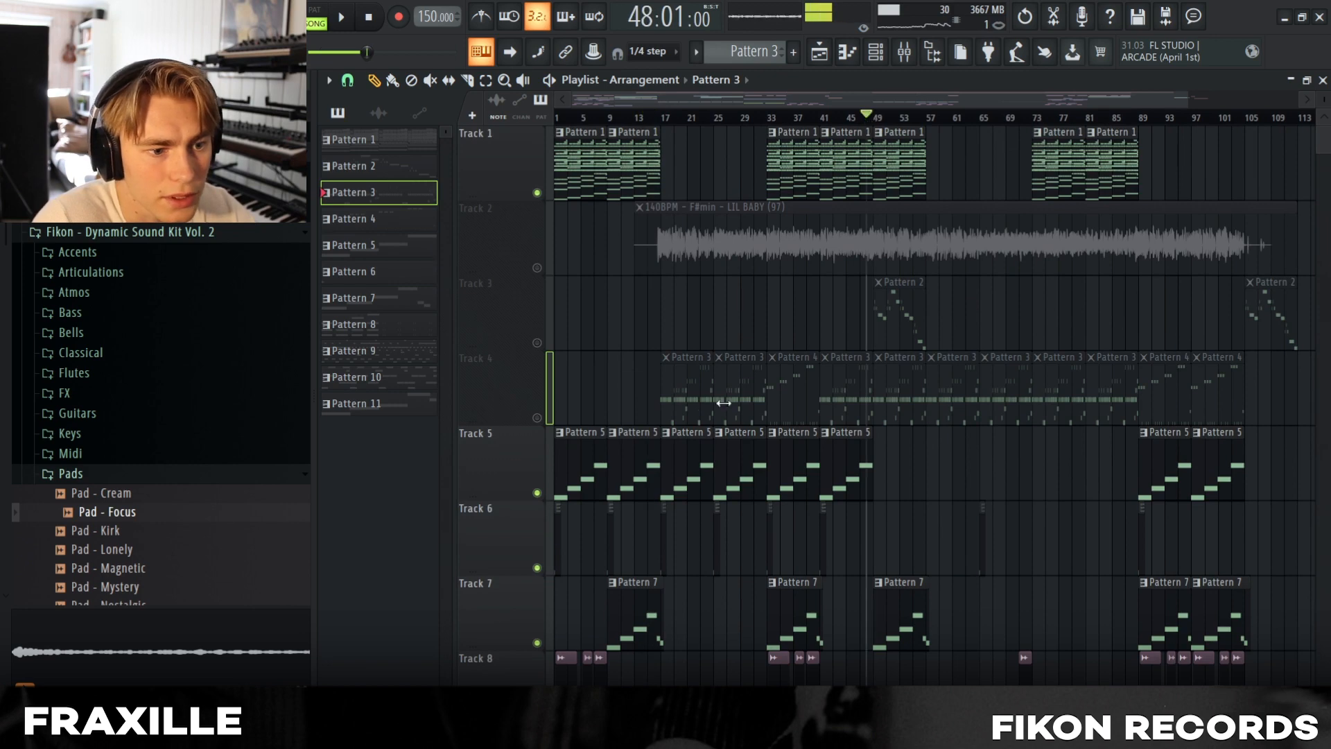
Play the arrangement from bar 48 and unmute Track 3 so its Pattern 2 clip is heard.
scroll(723, 403, "down", 3)
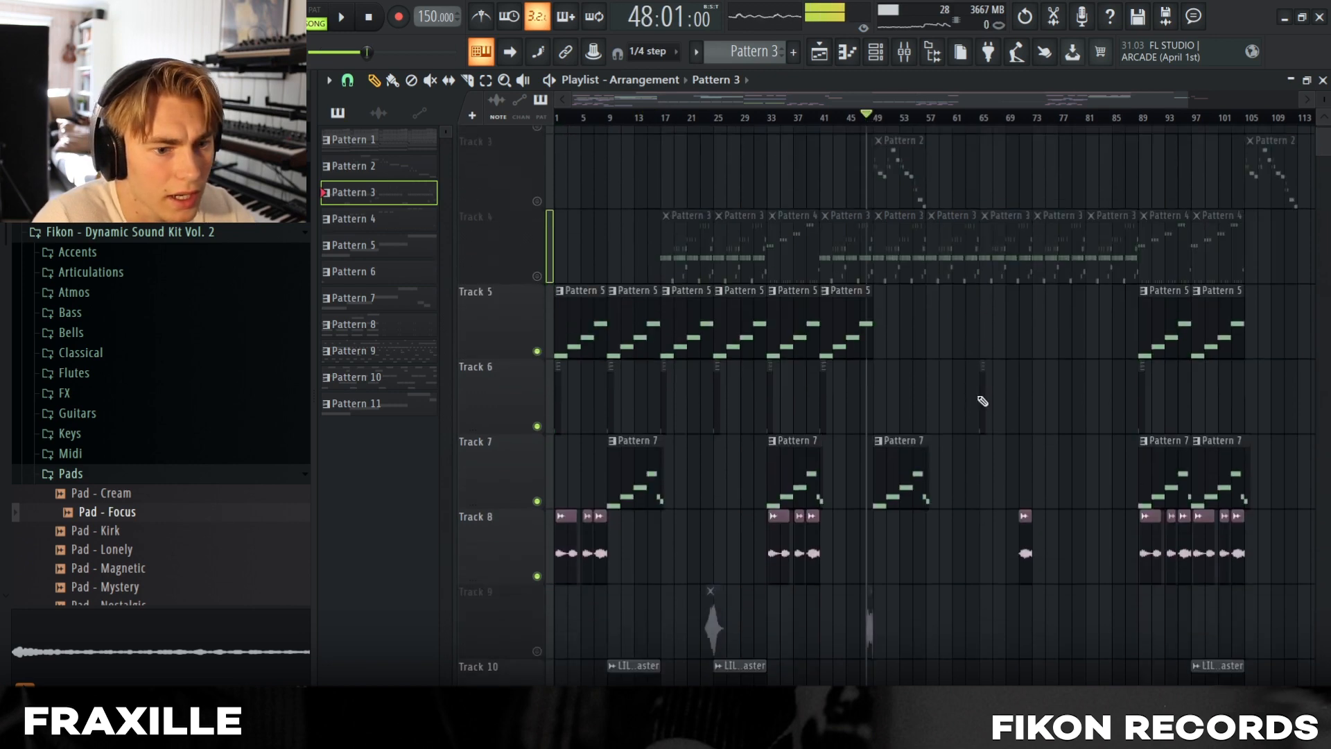
key("space")
left_click(538, 194)
scroll(1037, 335, "up", 1)
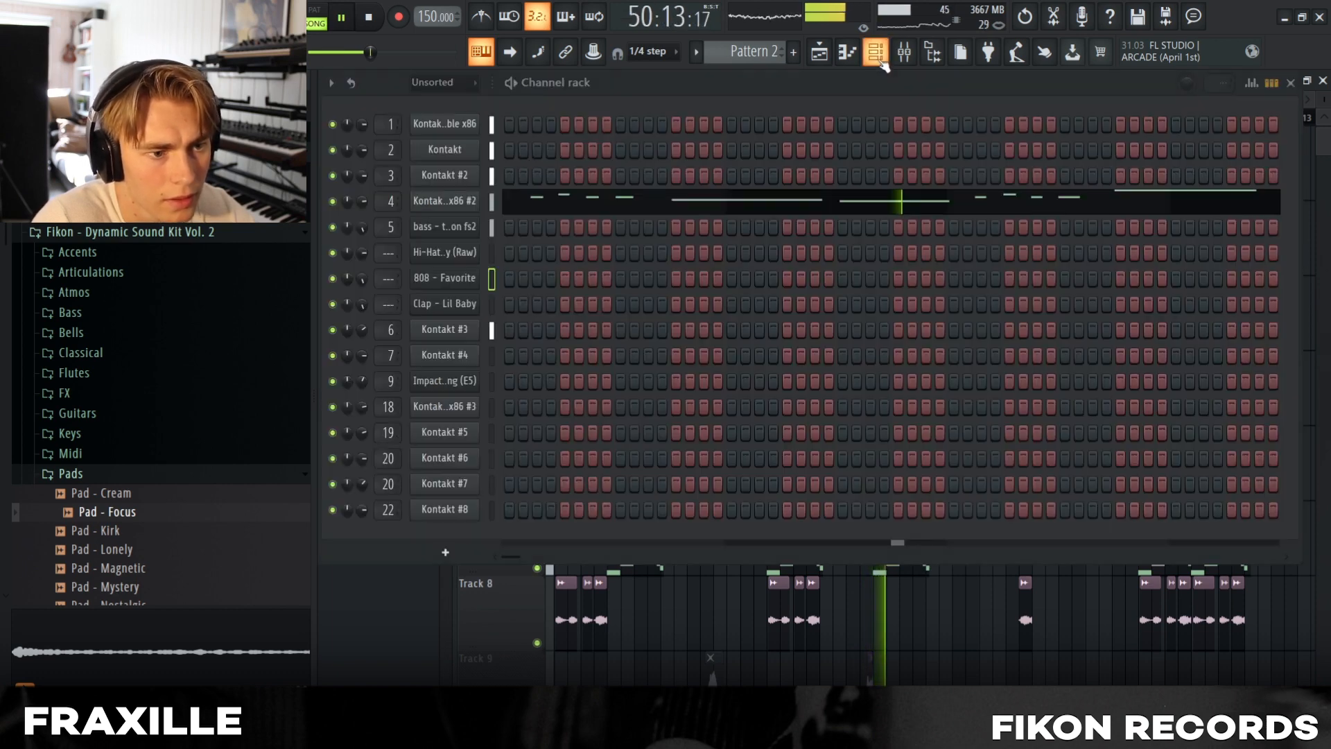
Inspect Pattern 2's Kontakt Portable x86 #2 instrument and its notes in the piano roll, and return to the playlist.
left_click(876, 51)
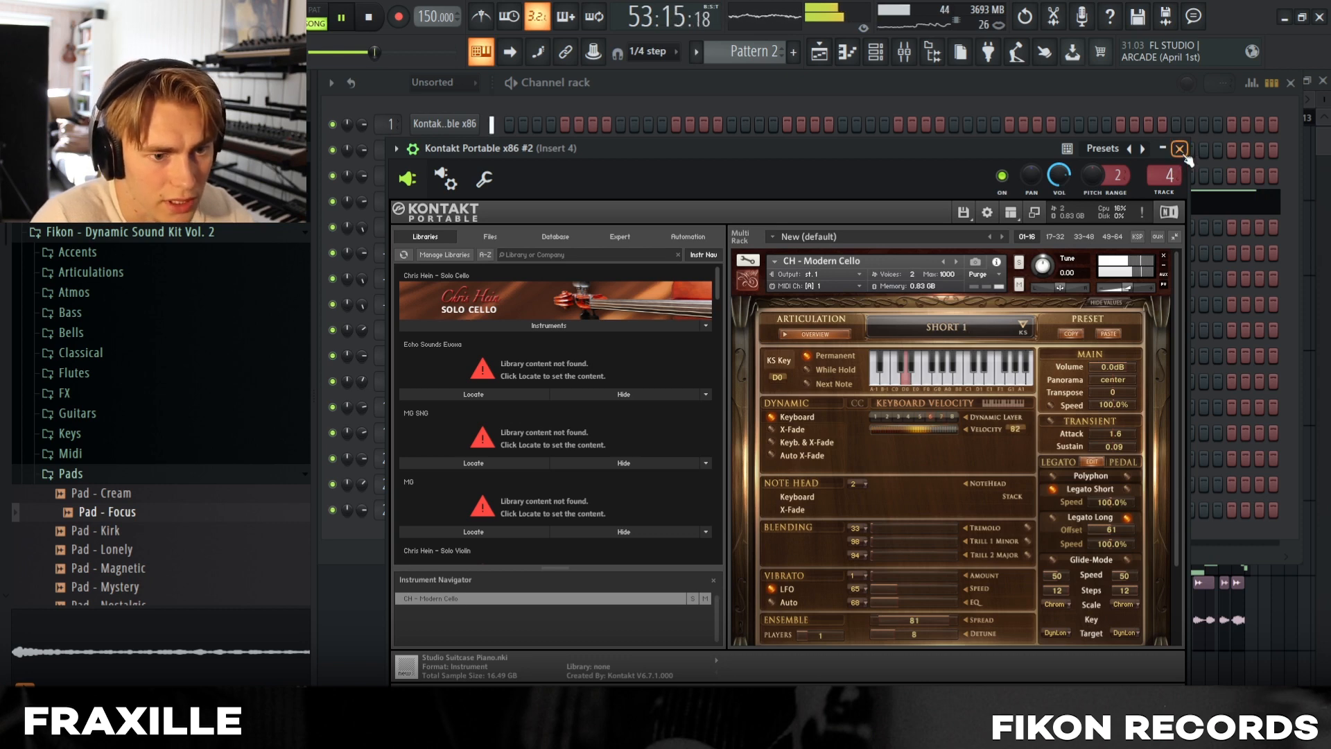
left_click(1182, 152)
left_click(812, 201)
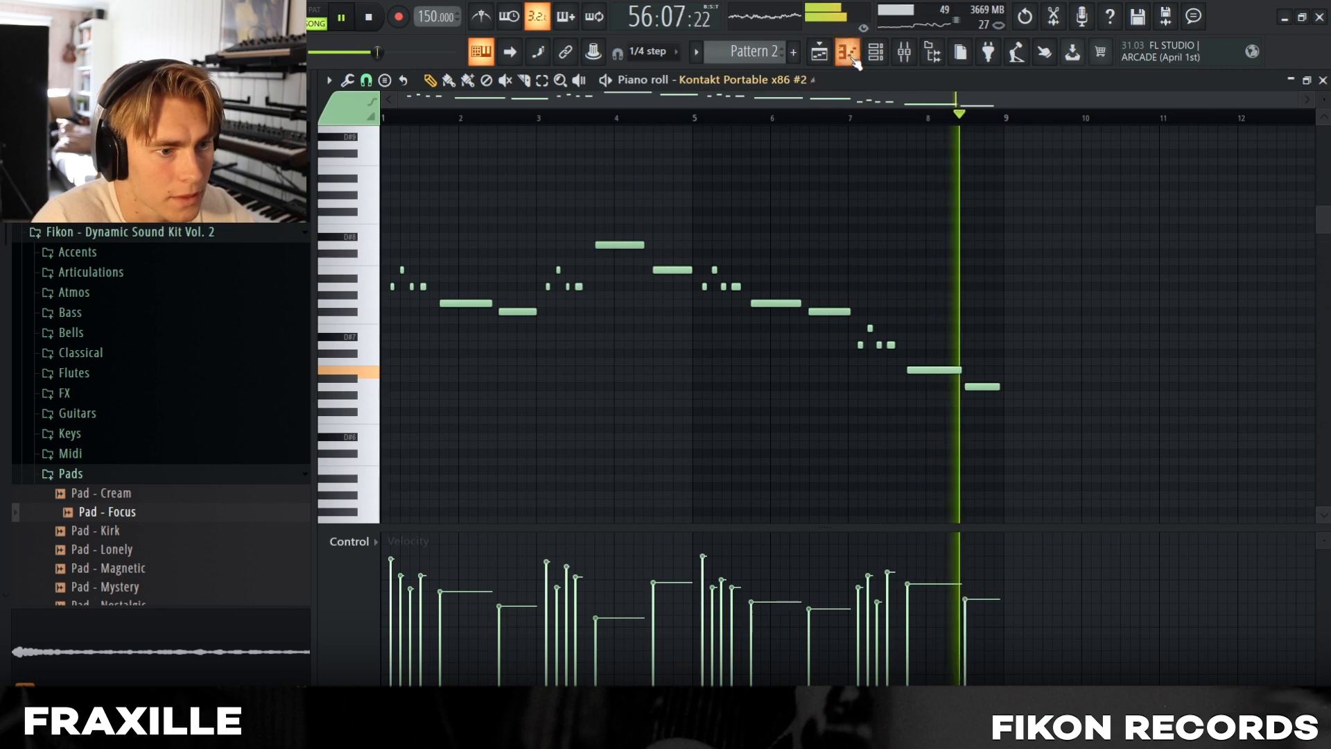
key("F5")
Review how Tracks 1 to 8 continue in the arrangement after bar 57.
scroll(1123, 314, "down", 4)
scroll(1126, 361, "up", 5)
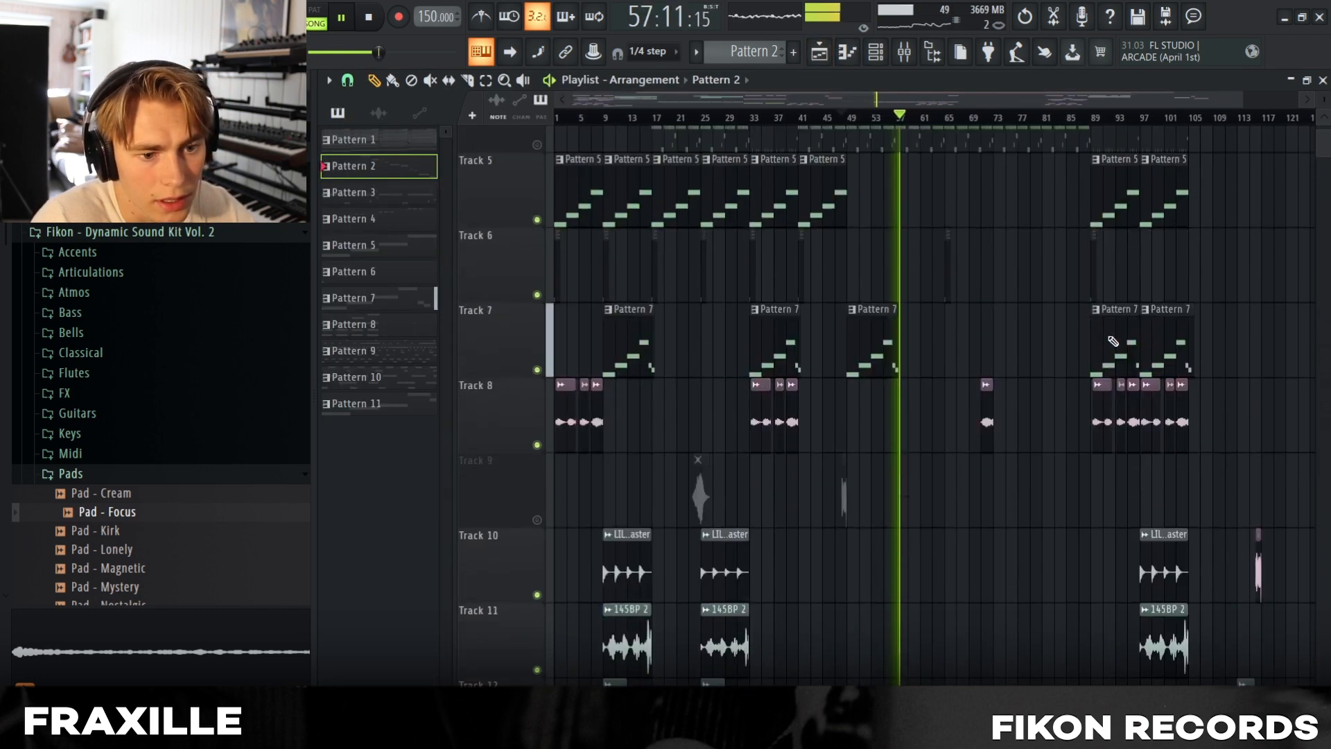
scroll(1236, 261, "up", 2)
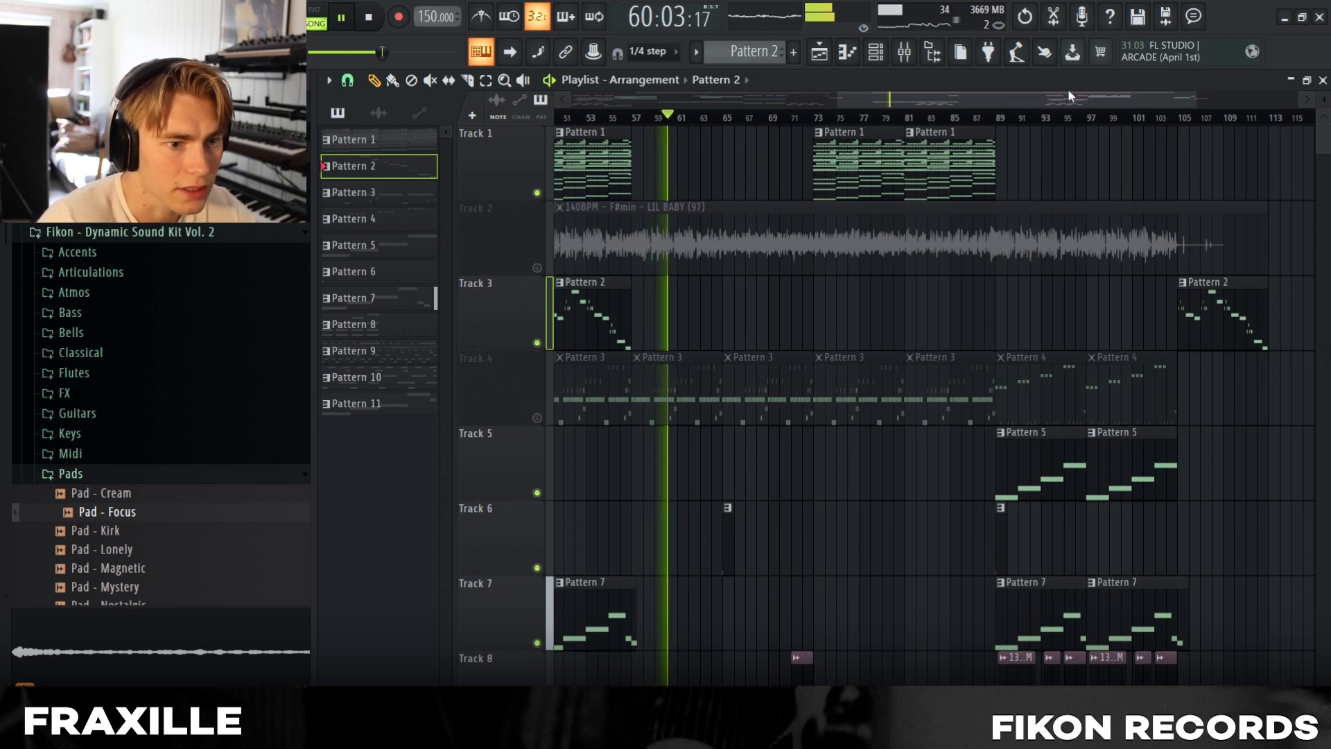
left_click_drag(1067, 89, 870, 90)
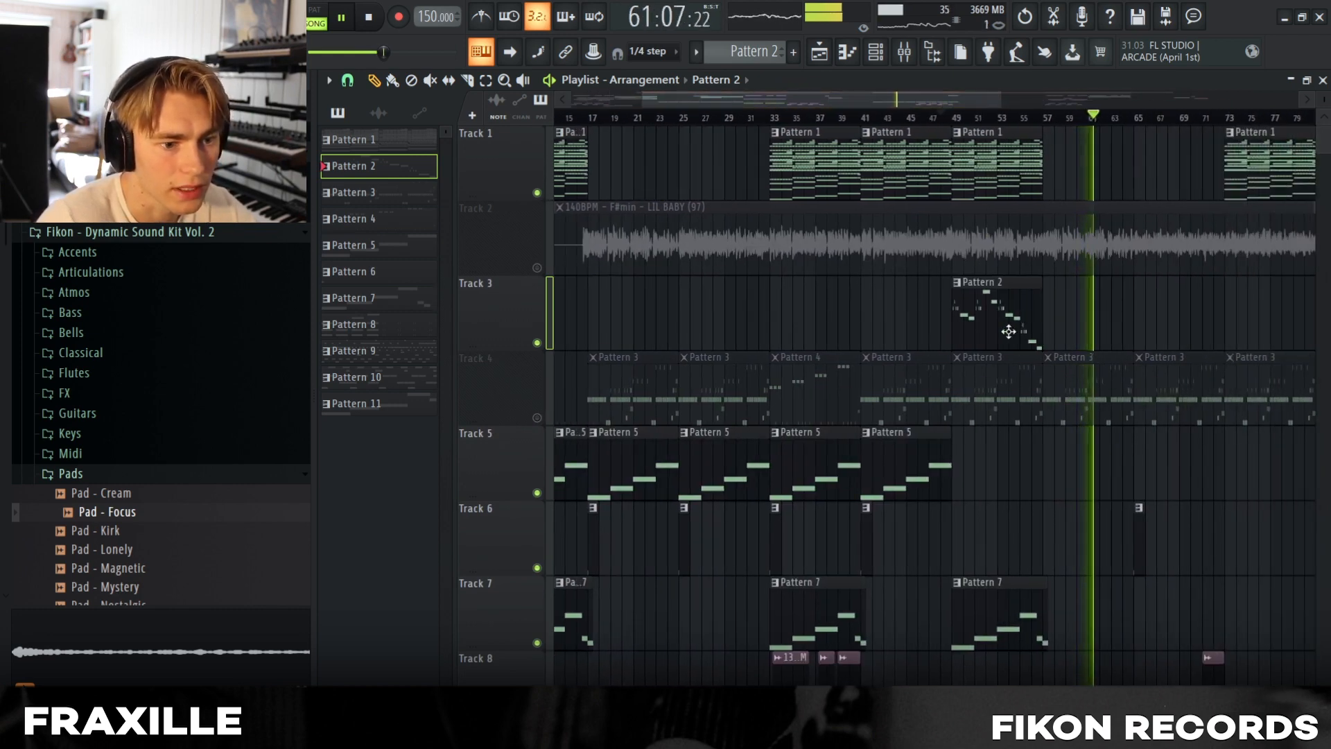
Review the clips on the lower tracks through the rest of the arrangement, and stop playback.
scroll(1105, 336, "down", 3)
scroll(1218, 438, "down", 1)
scroll(1219, 438, "down", 6)
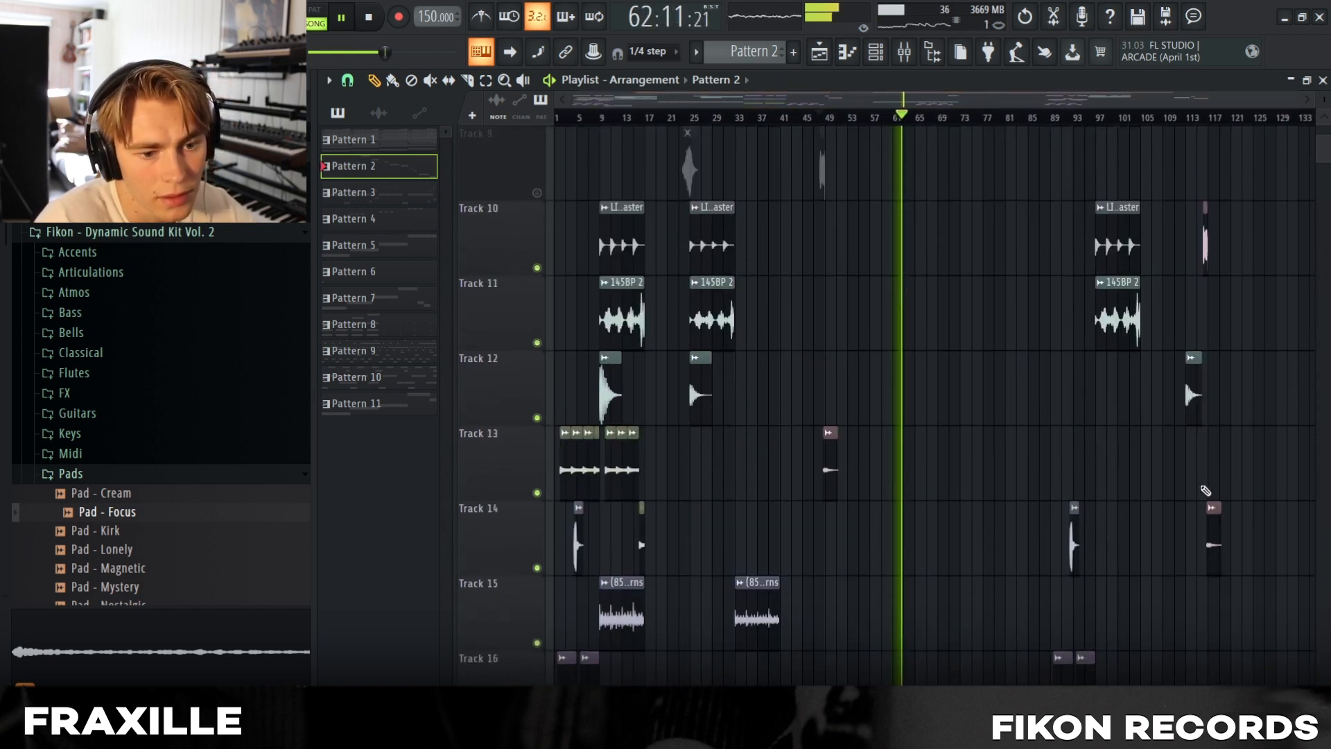
scroll(1201, 387, "down", 12)
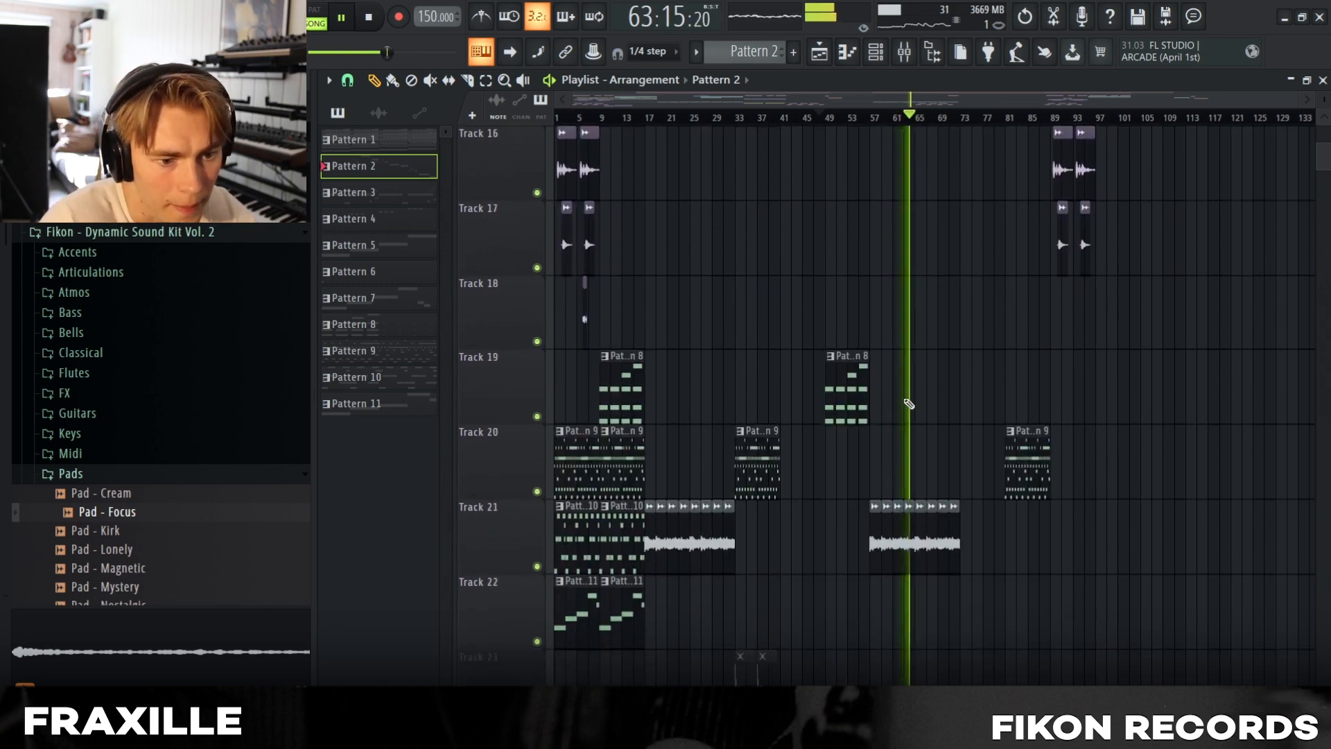
scroll(809, 387, "up", 2)
scroll(751, 322, "up", 4)
key("space")
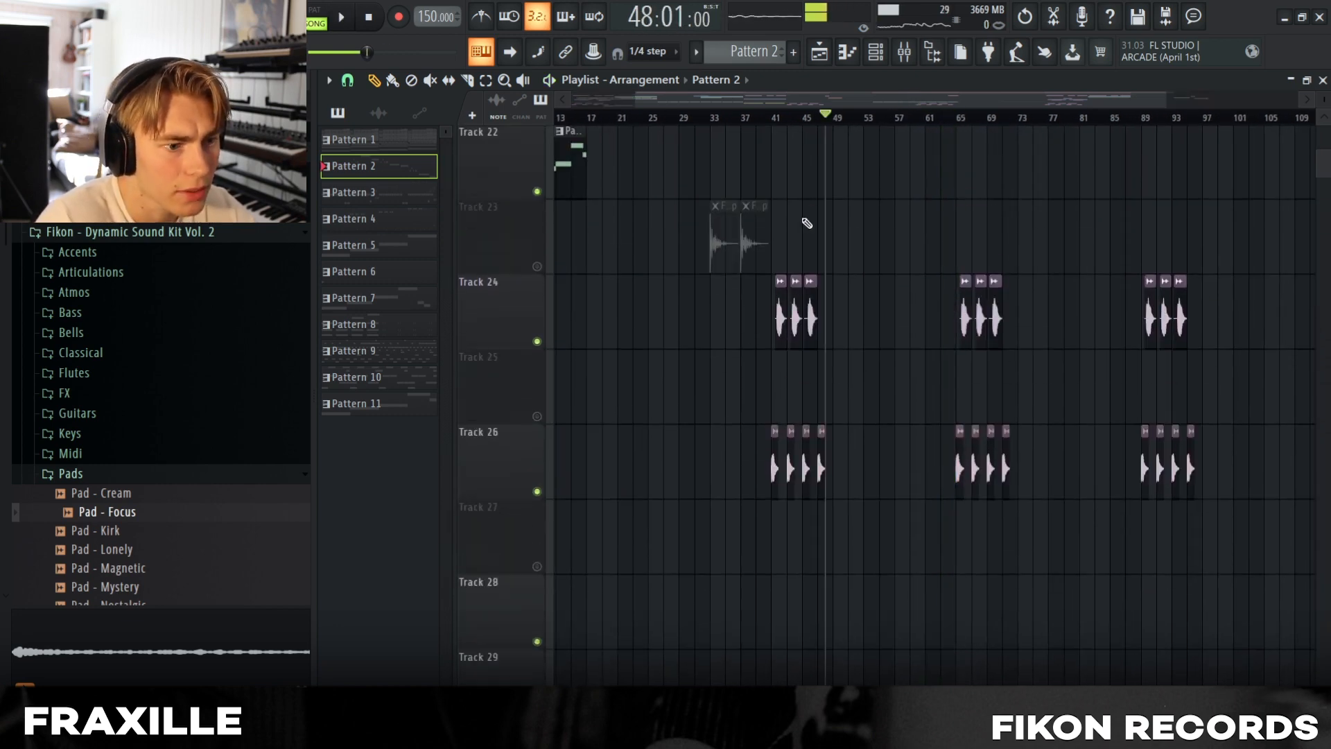
scroll(798, 185, "up", 6)
scroll(743, 92, "left", 3)
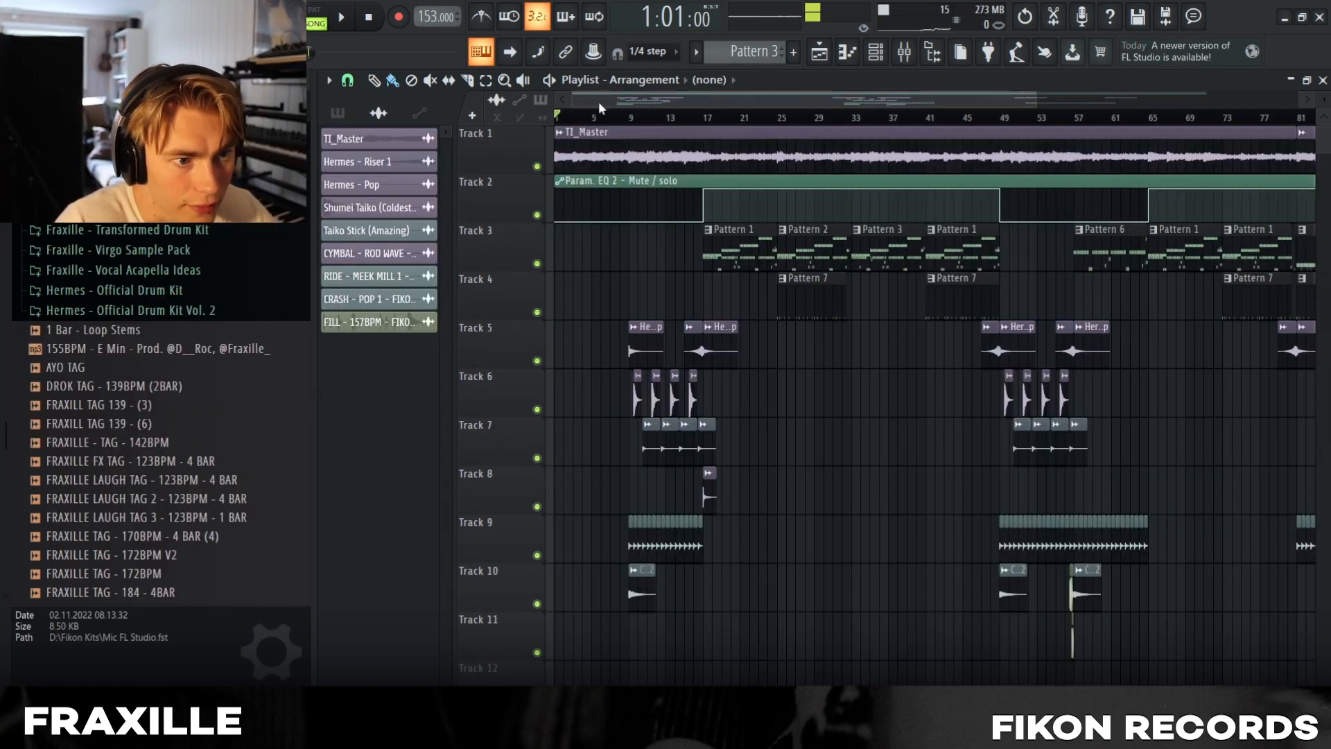
Select the TI_Master audio clip on Track 1 and open its channel settings.
scroll(598, 102, "up", 4)
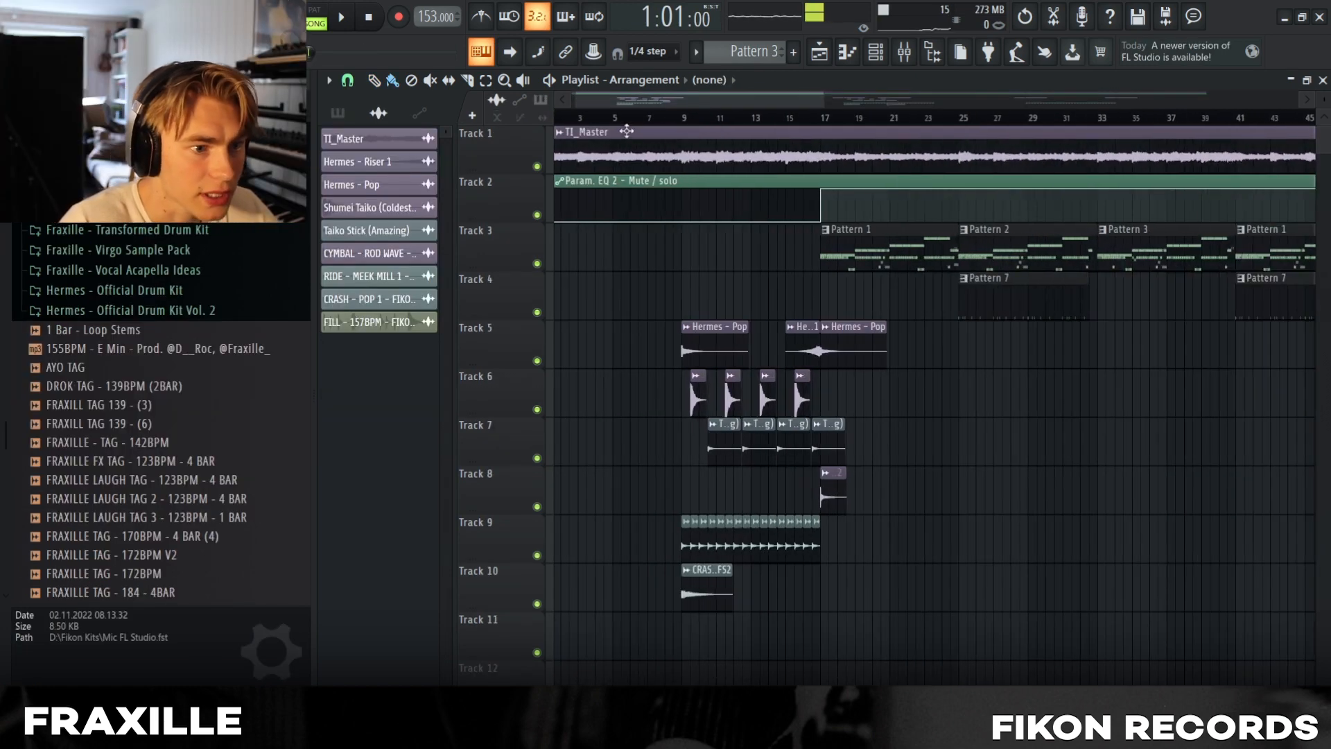
left_click(676, 140)
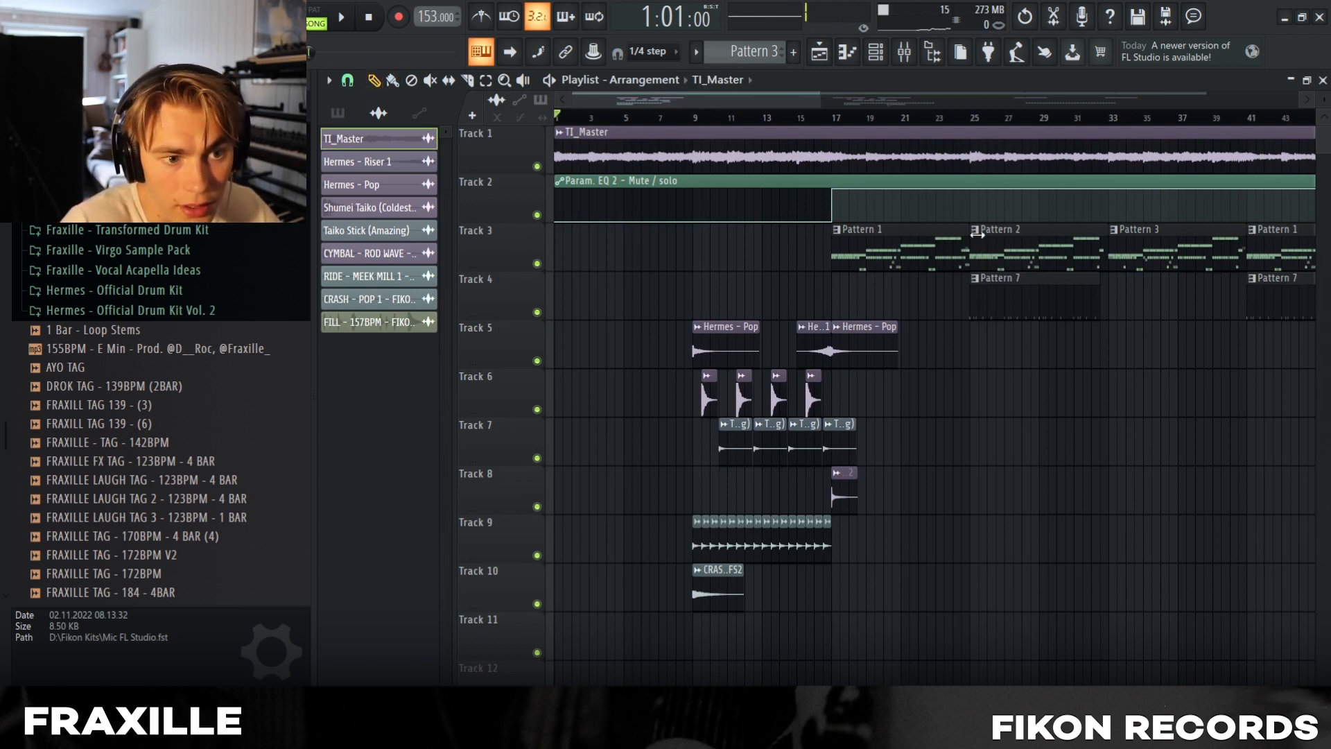
double_click(692, 141)
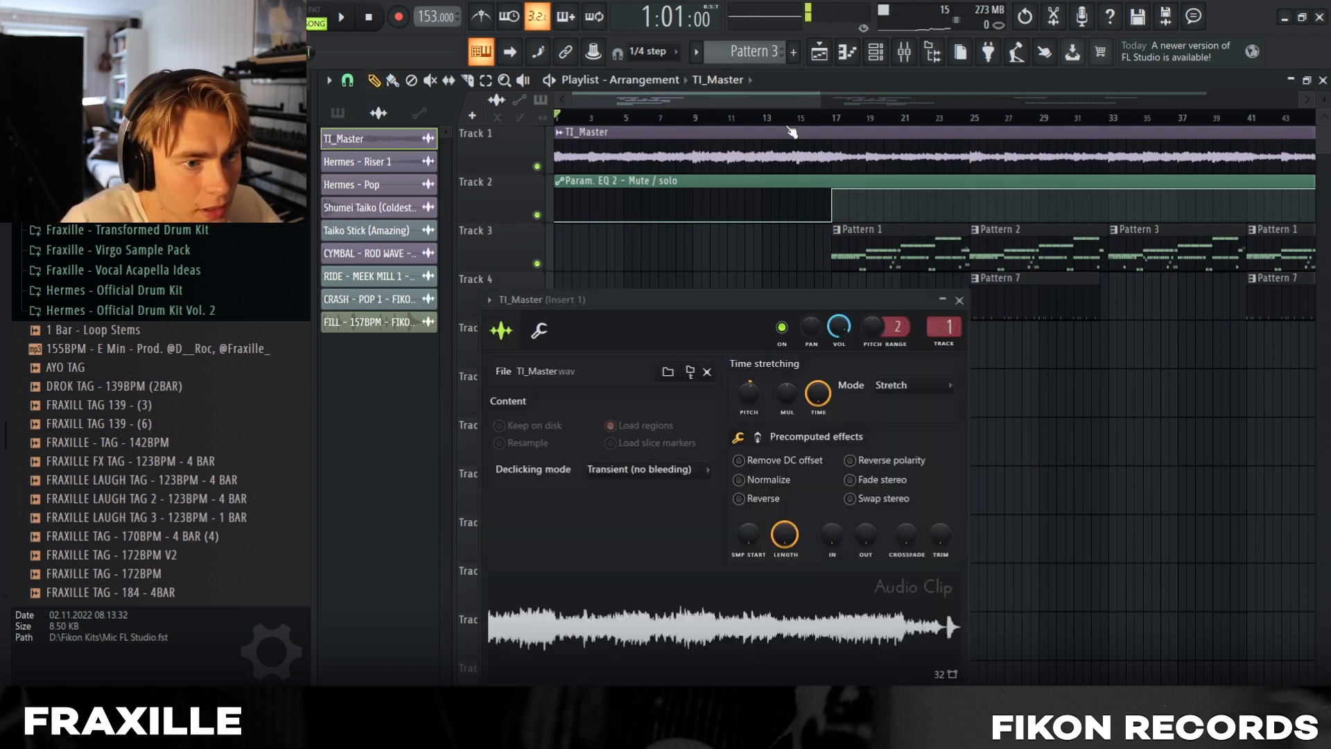
Inspect the Master's Fruity parametric EQ and Fruity soft clipper in the mixer, and return to the playlist.
left_click(904, 52)
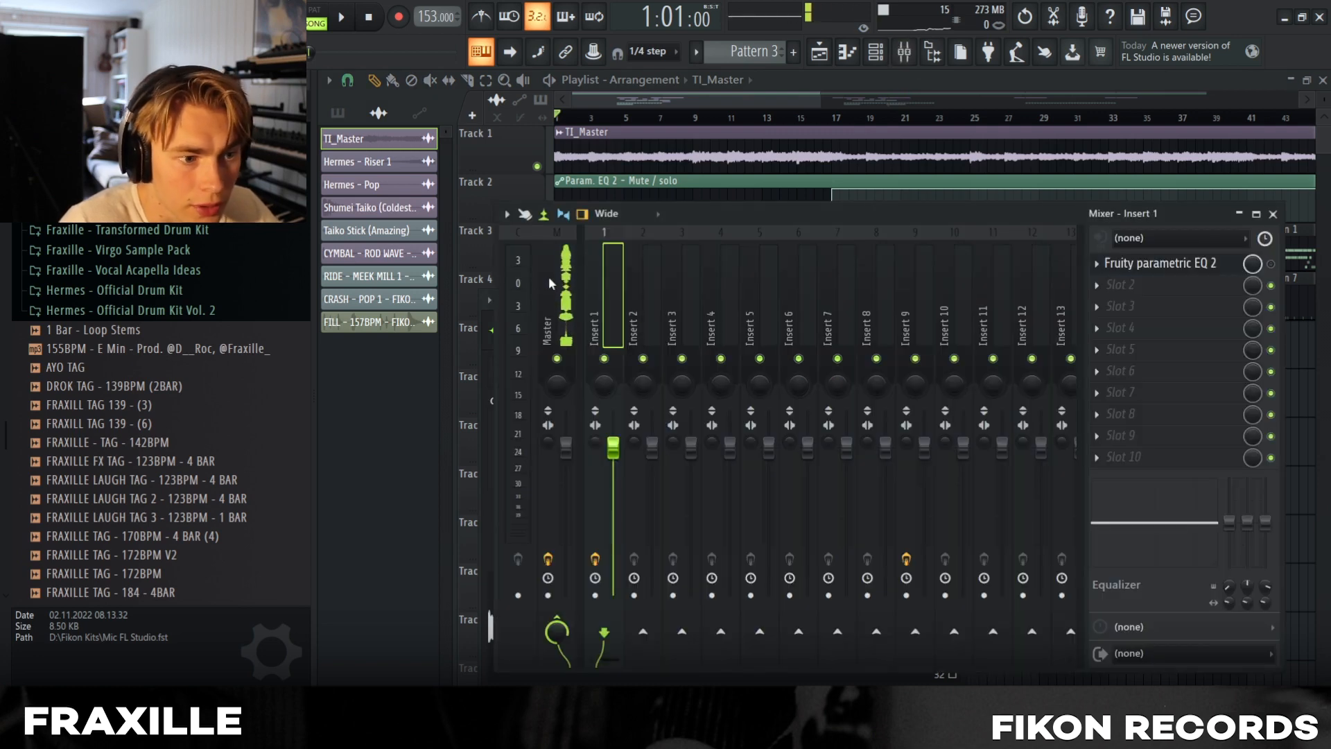
left_click(551, 283)
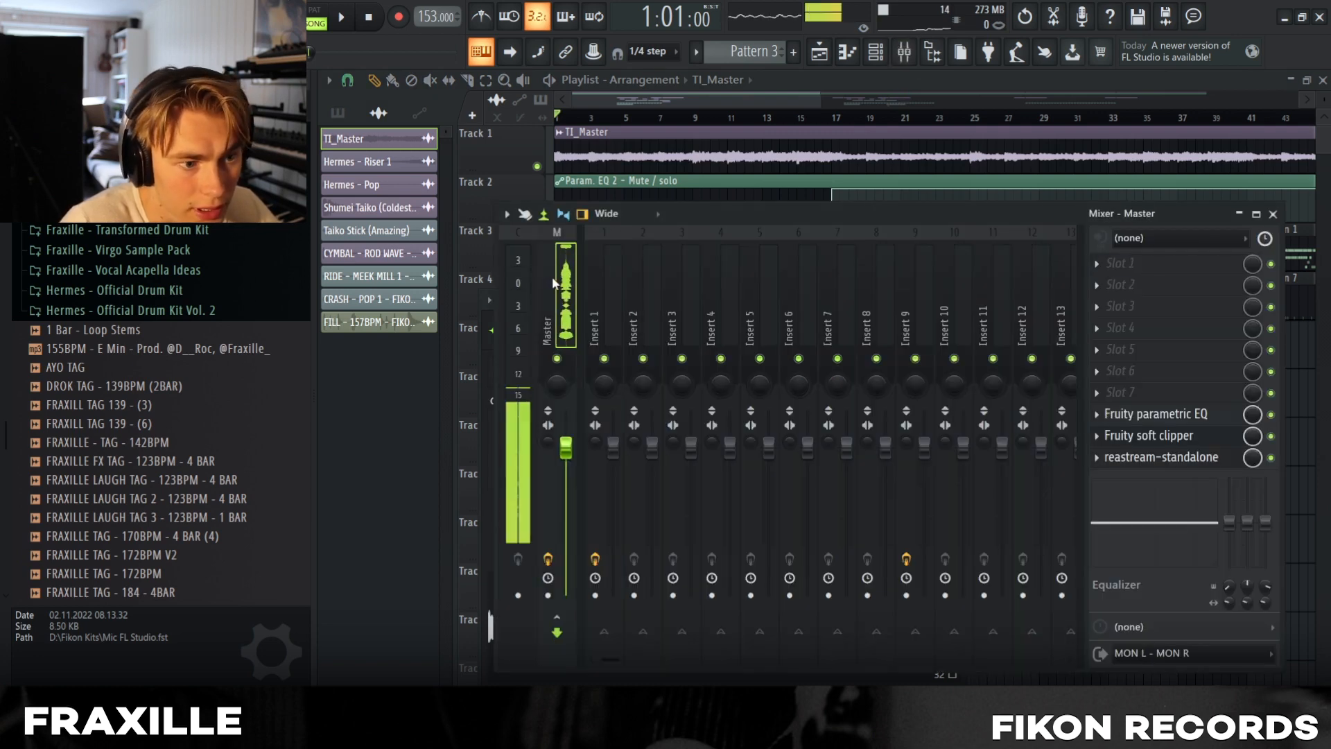
left_click(1180, 417)
left_click(1180, 436)
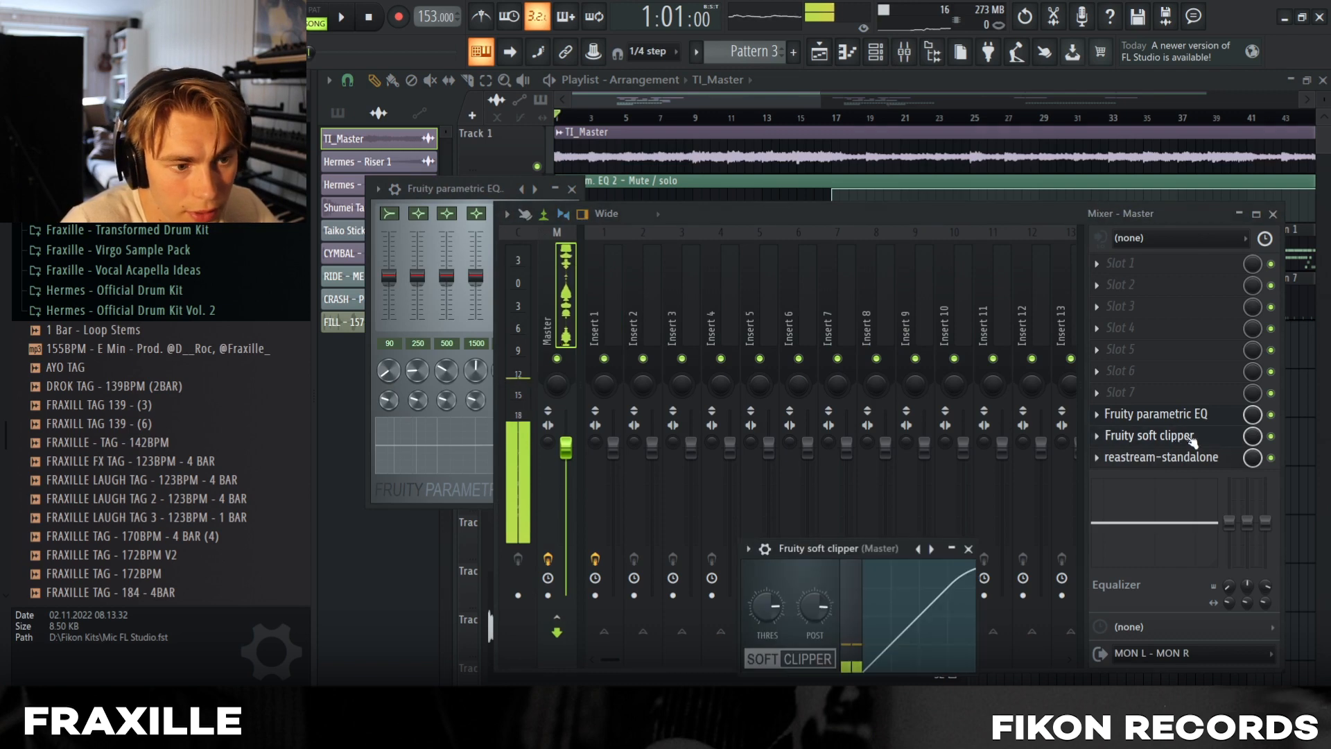
left_click(954, 125)
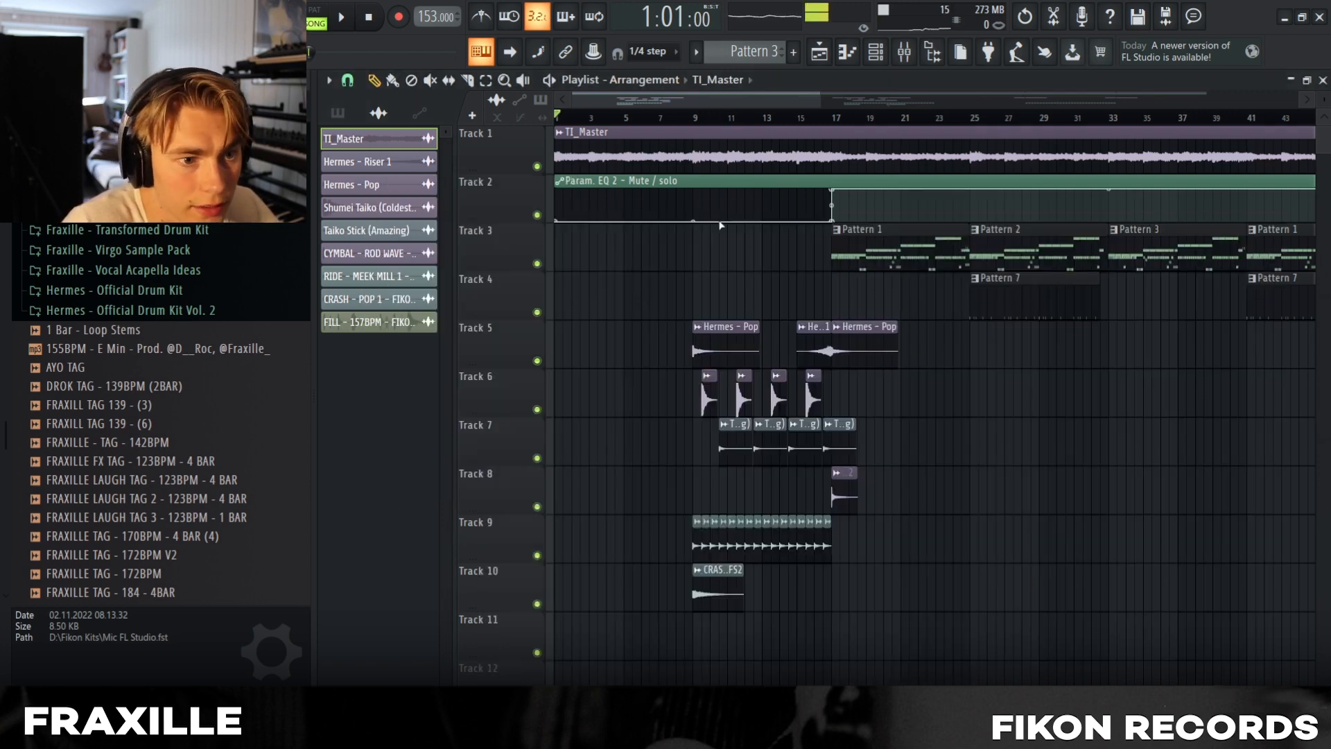
Select the Pattern 1 clip on Track 3, inspect its 808 - Favorite notes in the piano roll, and return to the playlist.
scroll(725, 243, "down", 2)
left_click(855, 260)
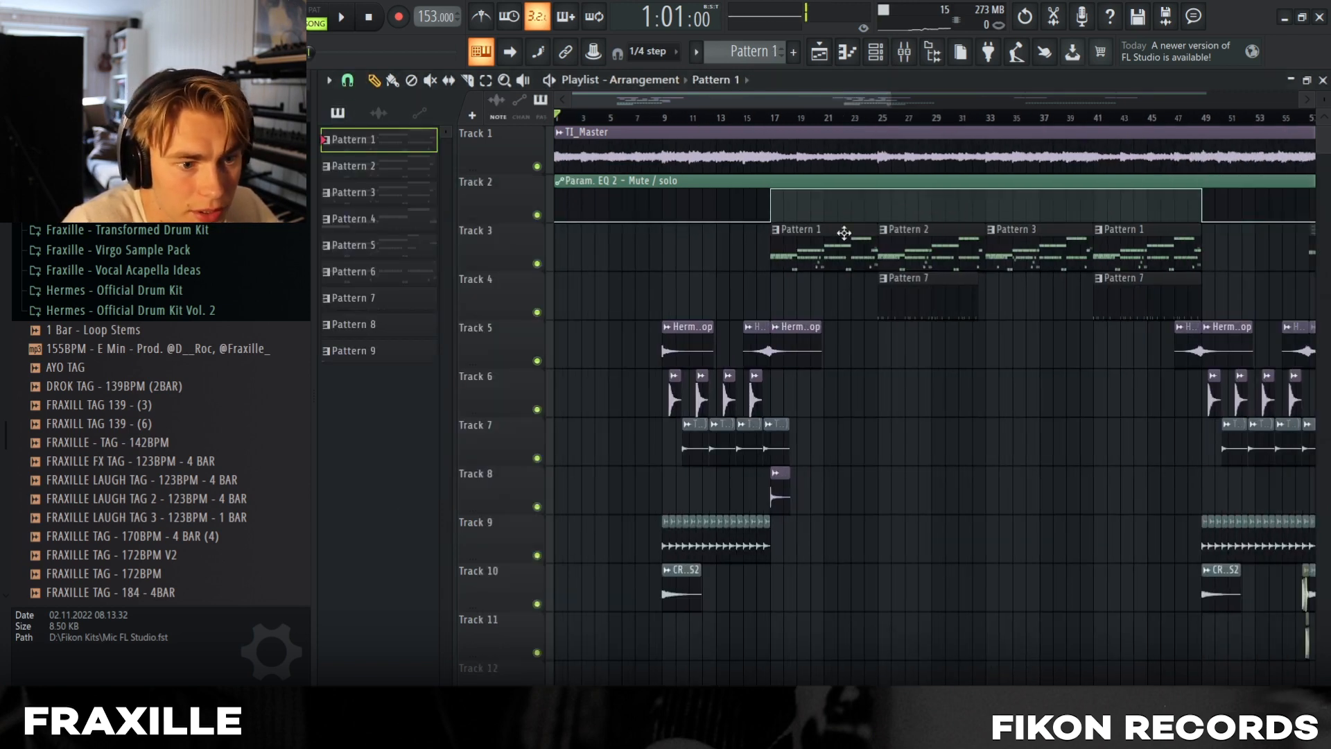
left_click(875, 51)
left_click(513, 161)
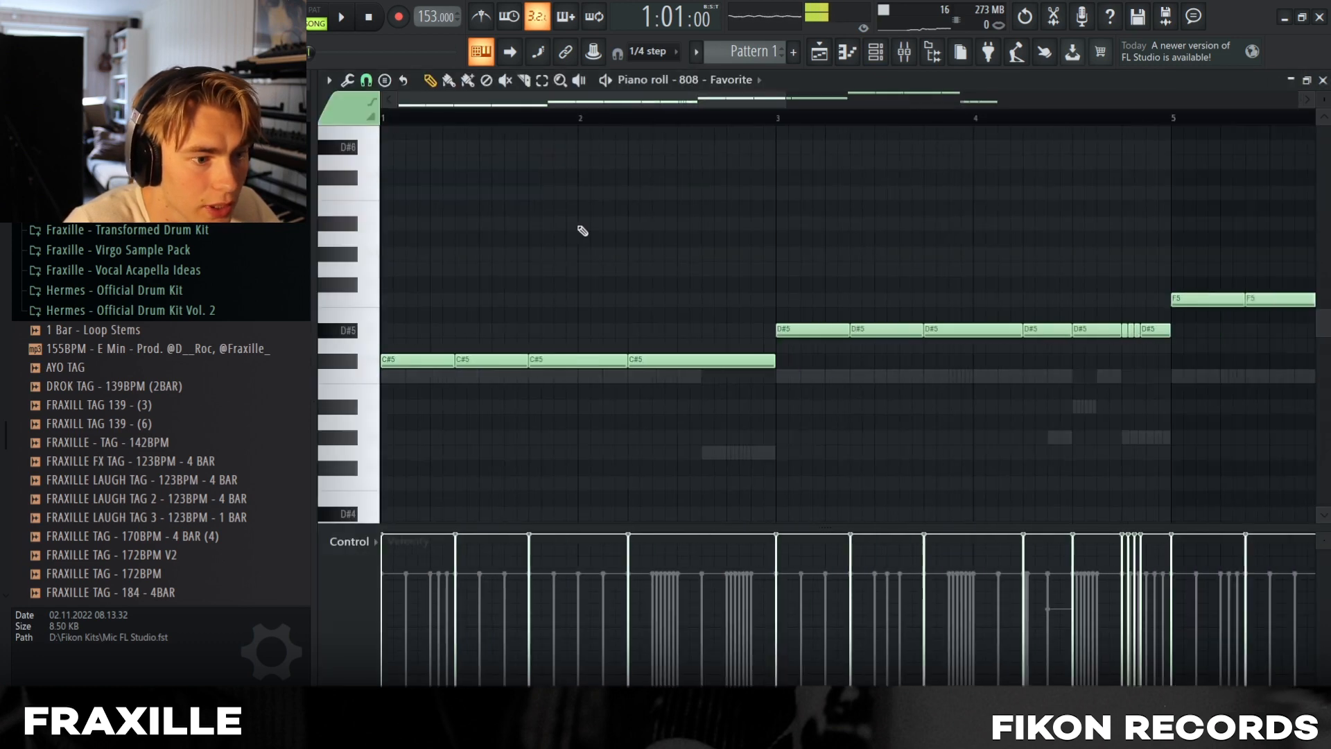
left_click(904, 52)
left_click(819, 51)
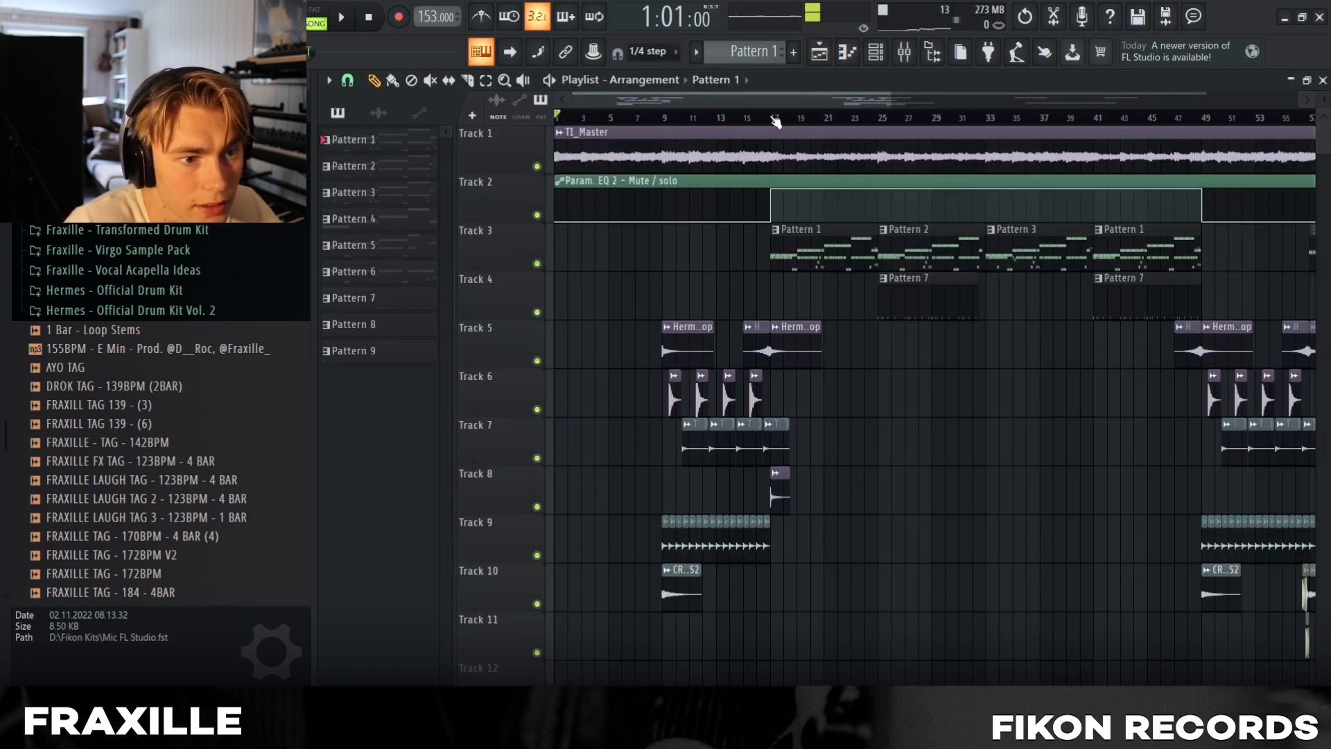
Loop bars 17 to 25 in the playlist, start playback, and follow the 808 - Favorite notes in the piano roll.
left_click_drag(775, 122, 881, 119)
key("space")
key("F9")
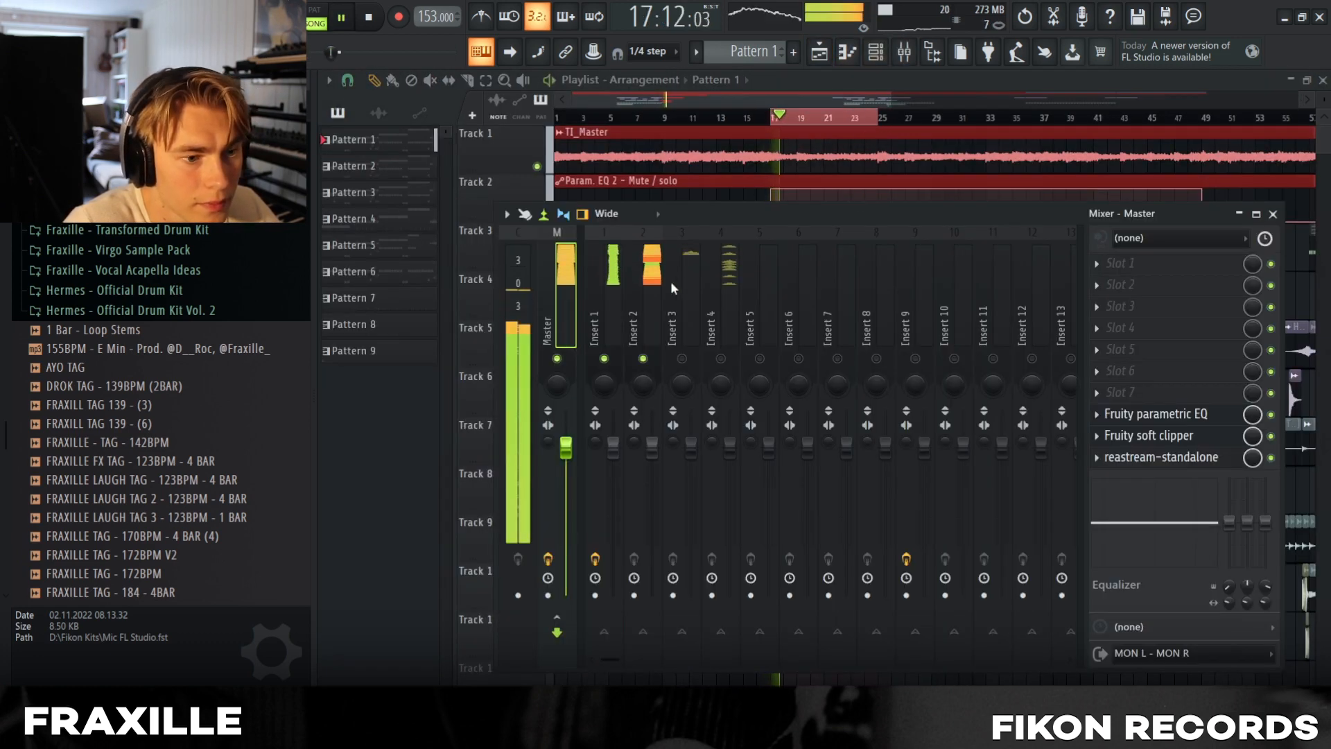
key("F7")
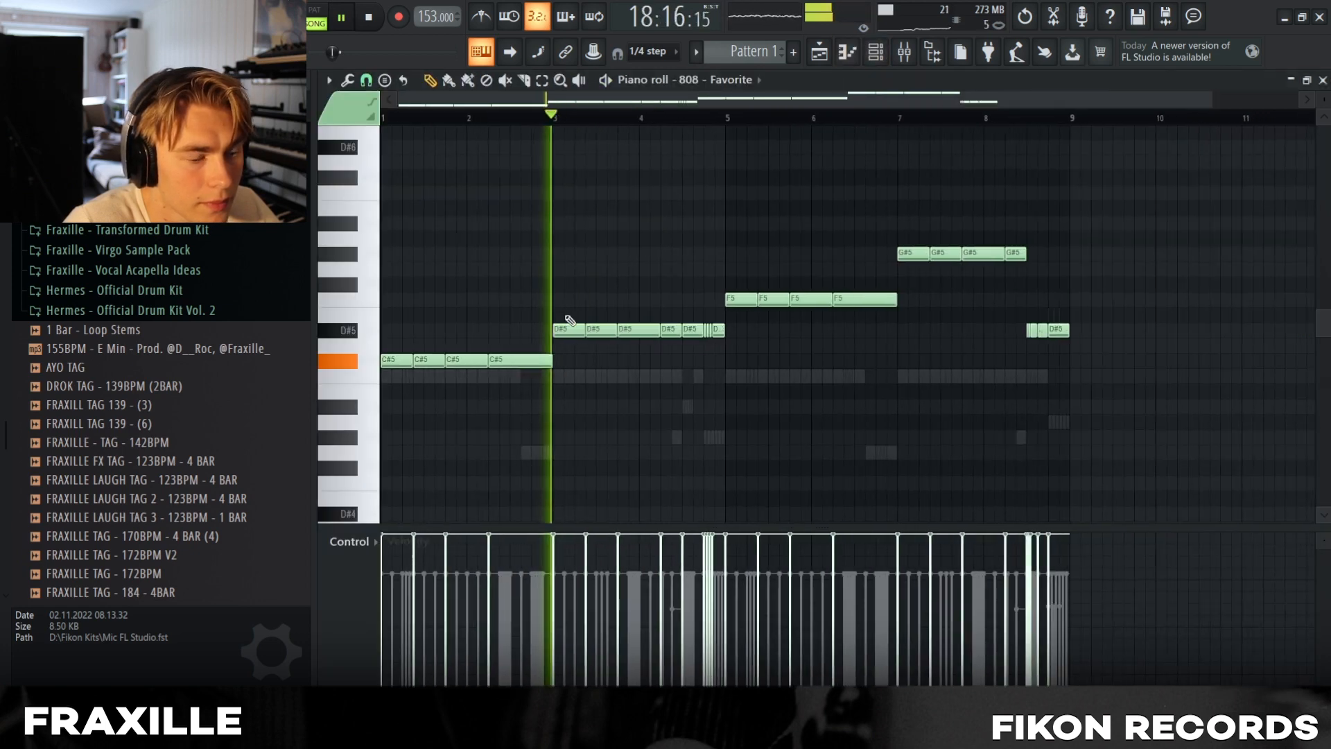
scroll(678, 381, "up", 3)
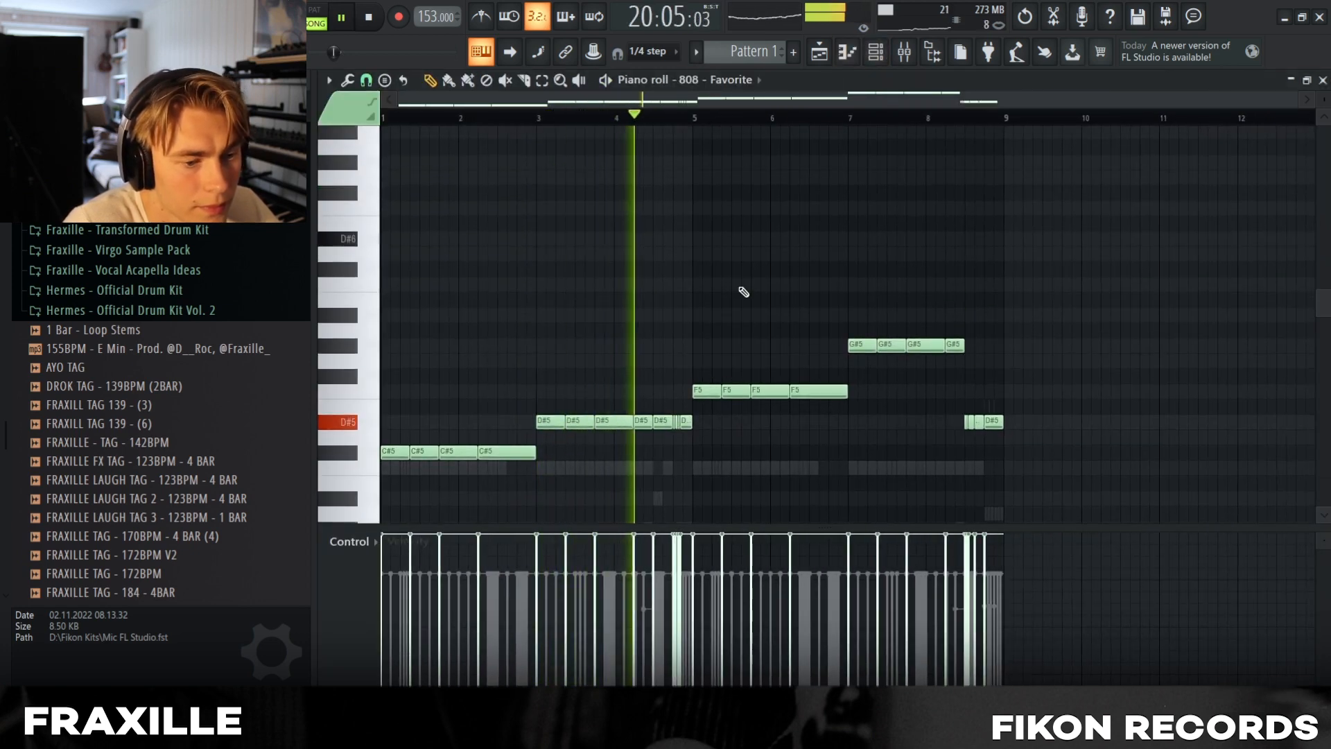
scroll(744, 292, "down", 3)
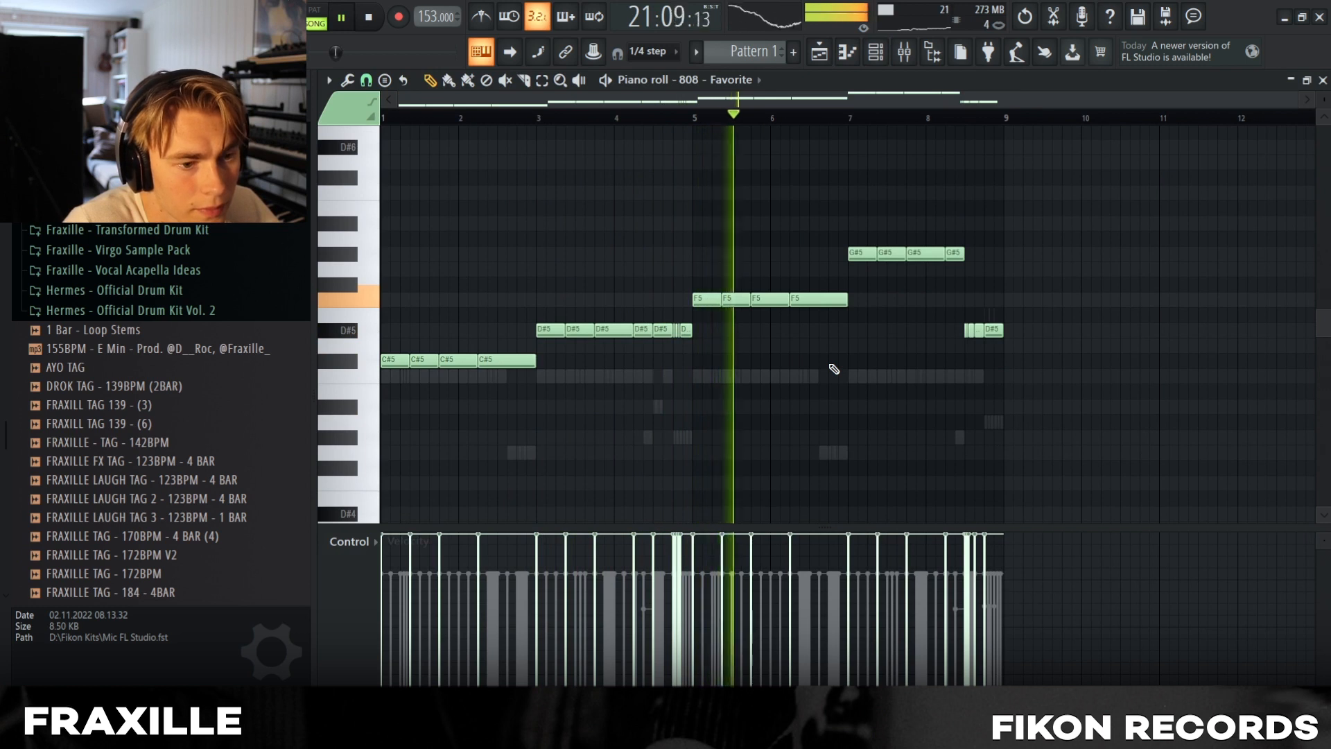
scroll(834, 369, "up", 2)
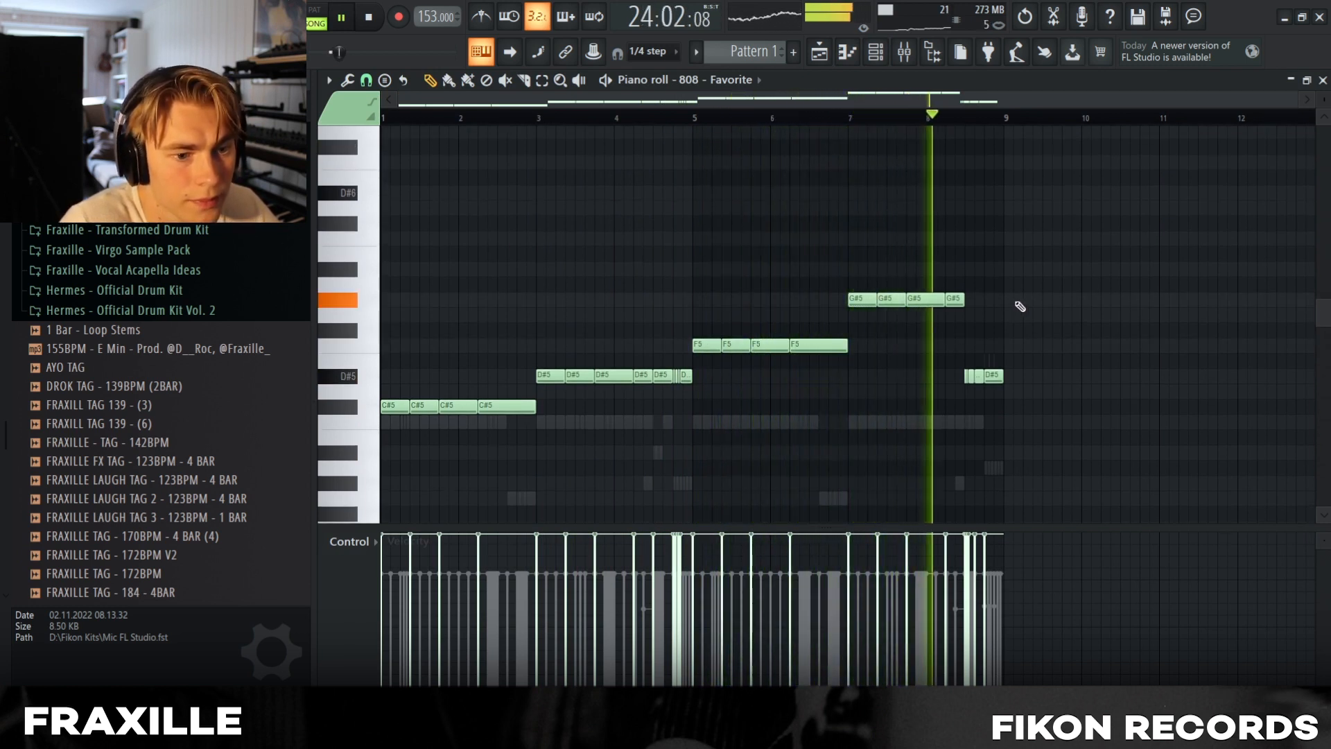
Stop playback, unmute Insert 3 in the mixer, and restart the loop.
left_click(875, 55)
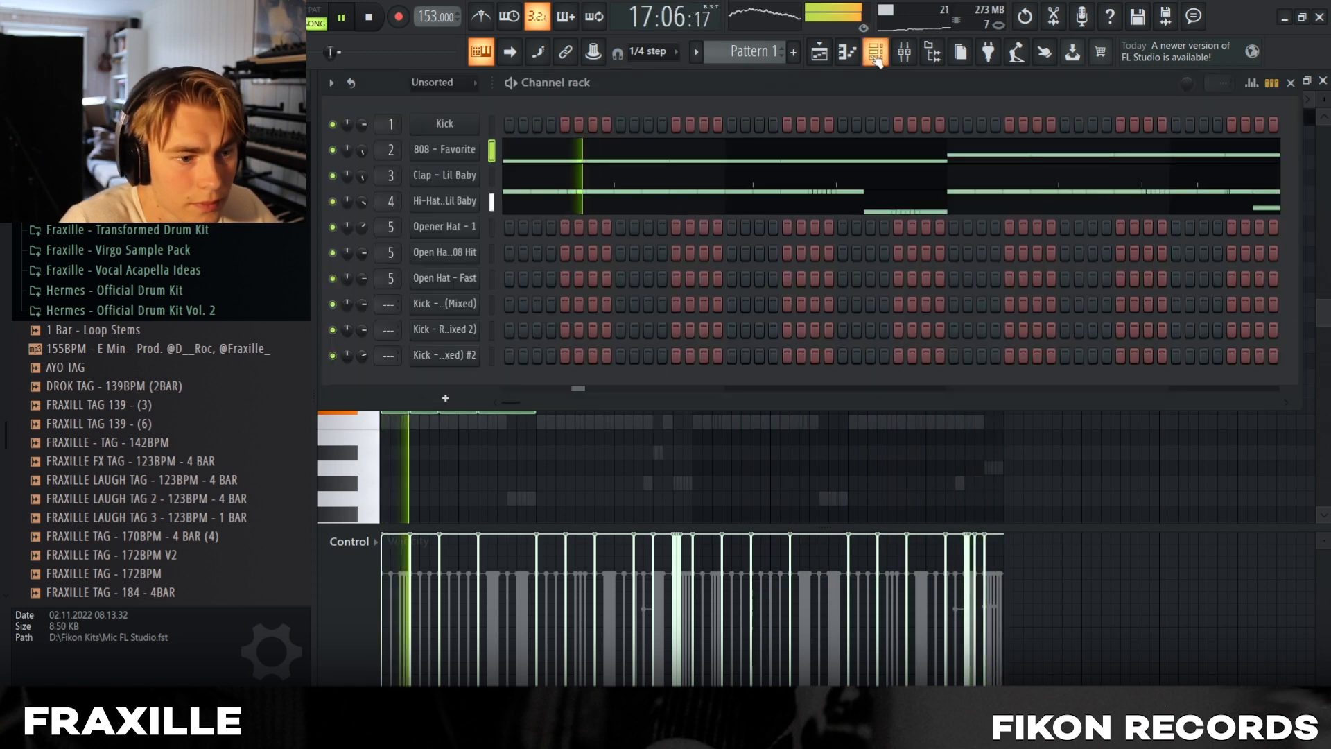
key("space")
key("F9")
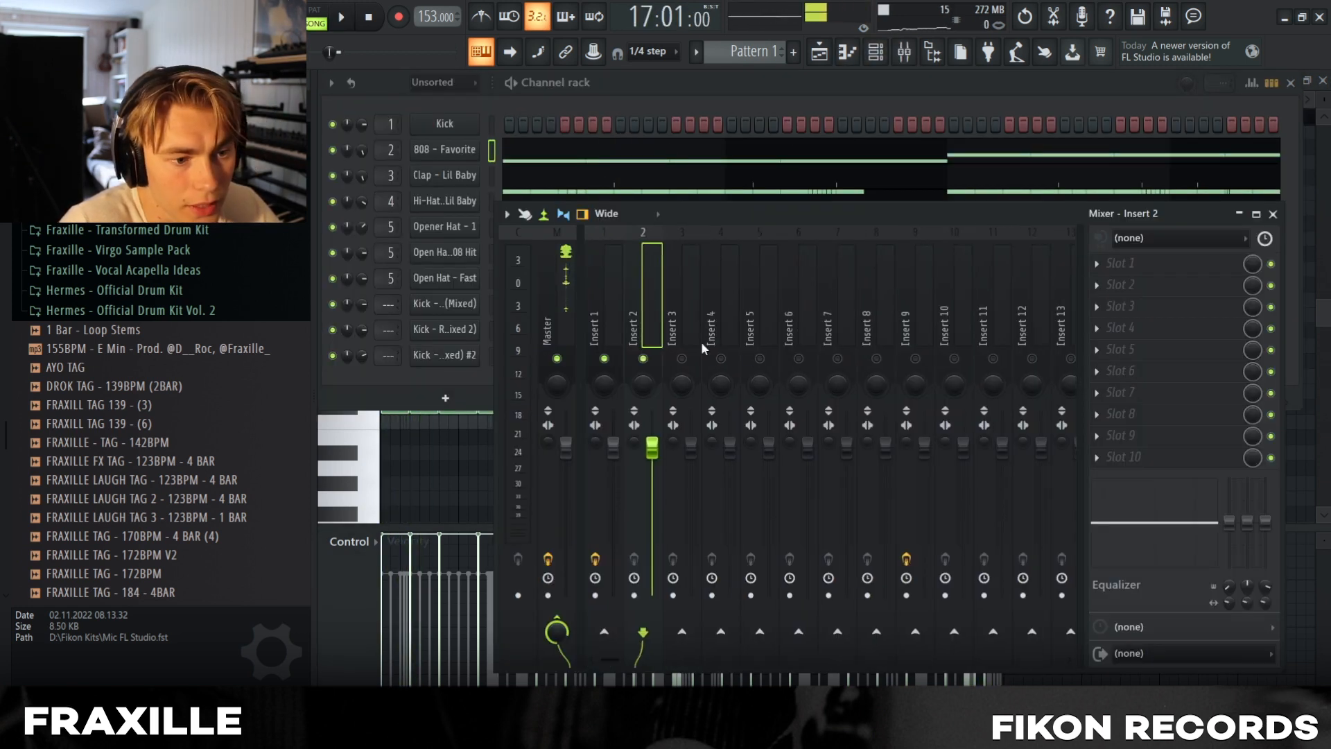
left_click(681, 358)
key("space")
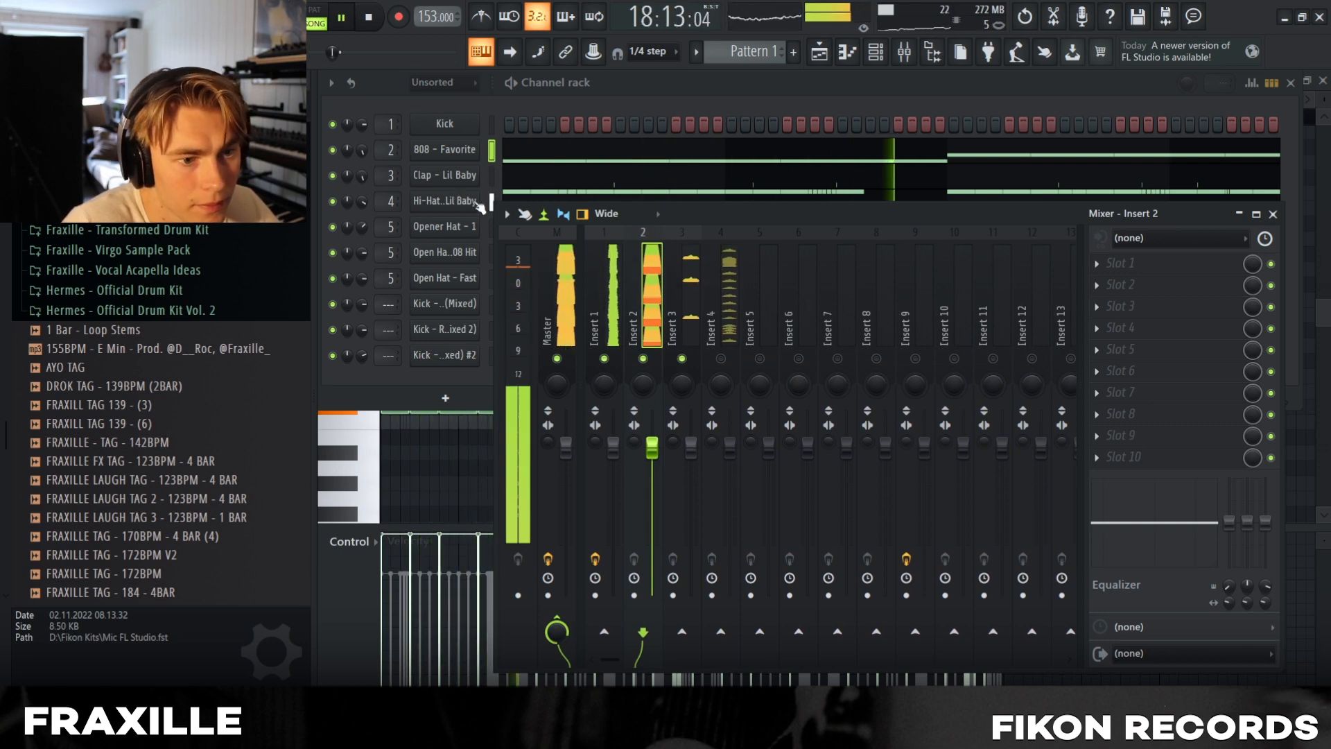
Review the Clap - Lil Baby notes of Pattern 1 in the piano roll, stopping and restarting playback.
left_click(573, 187)
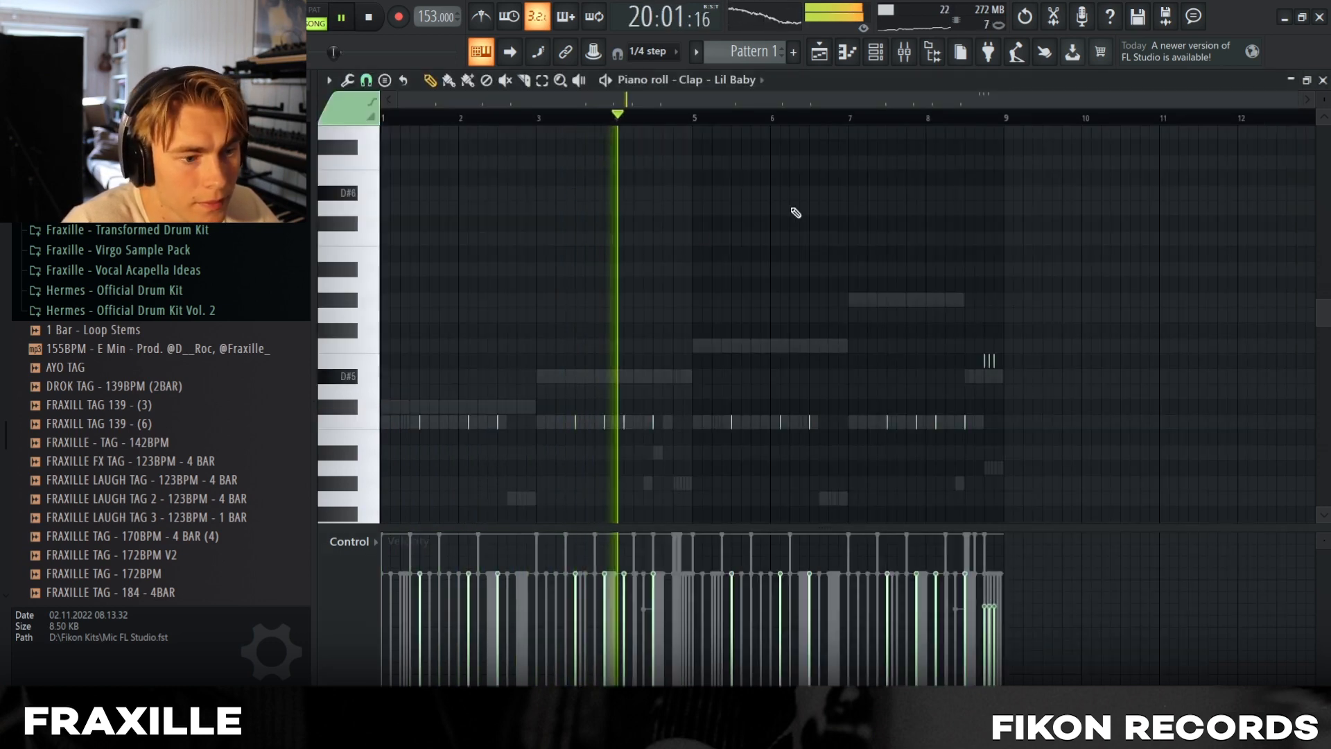
scroll(796, 214, "down", 2)
left_click(882, 54)
key("space")
left_click(1045, 179)
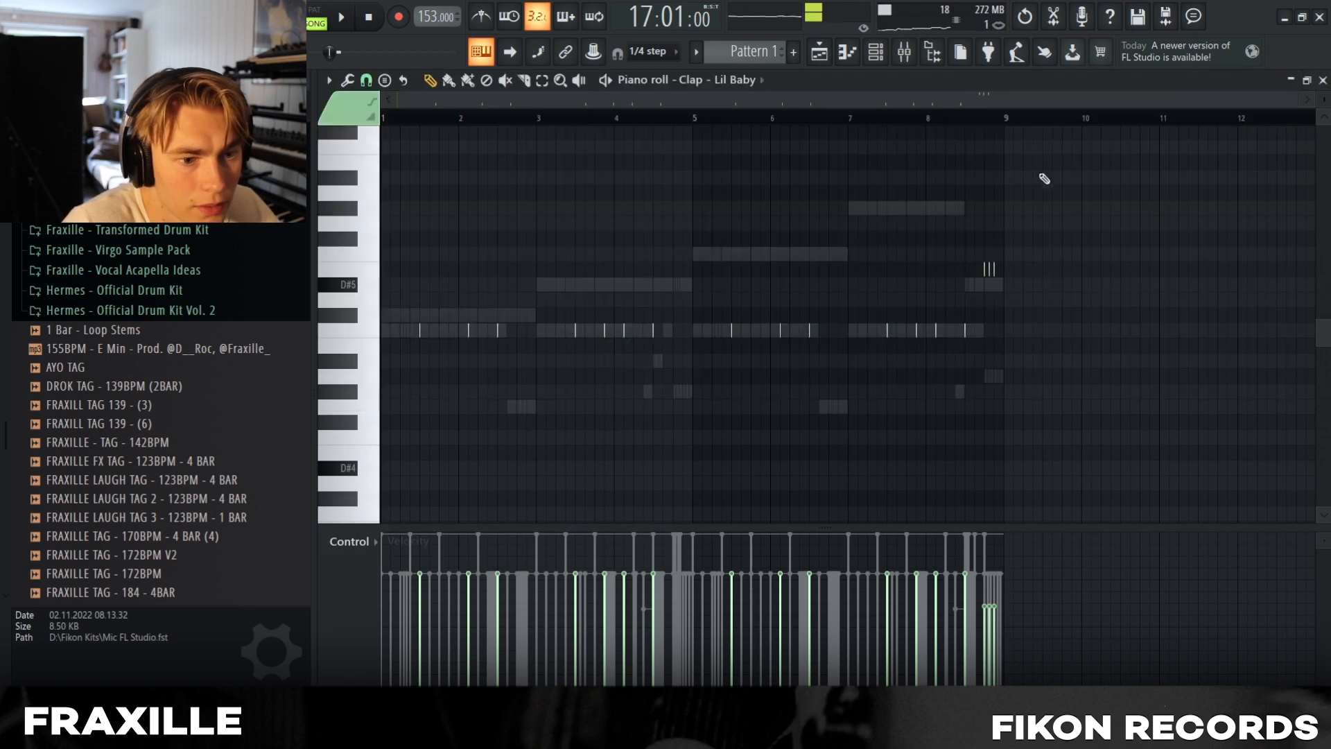
left_click(962, 120)
key("space")
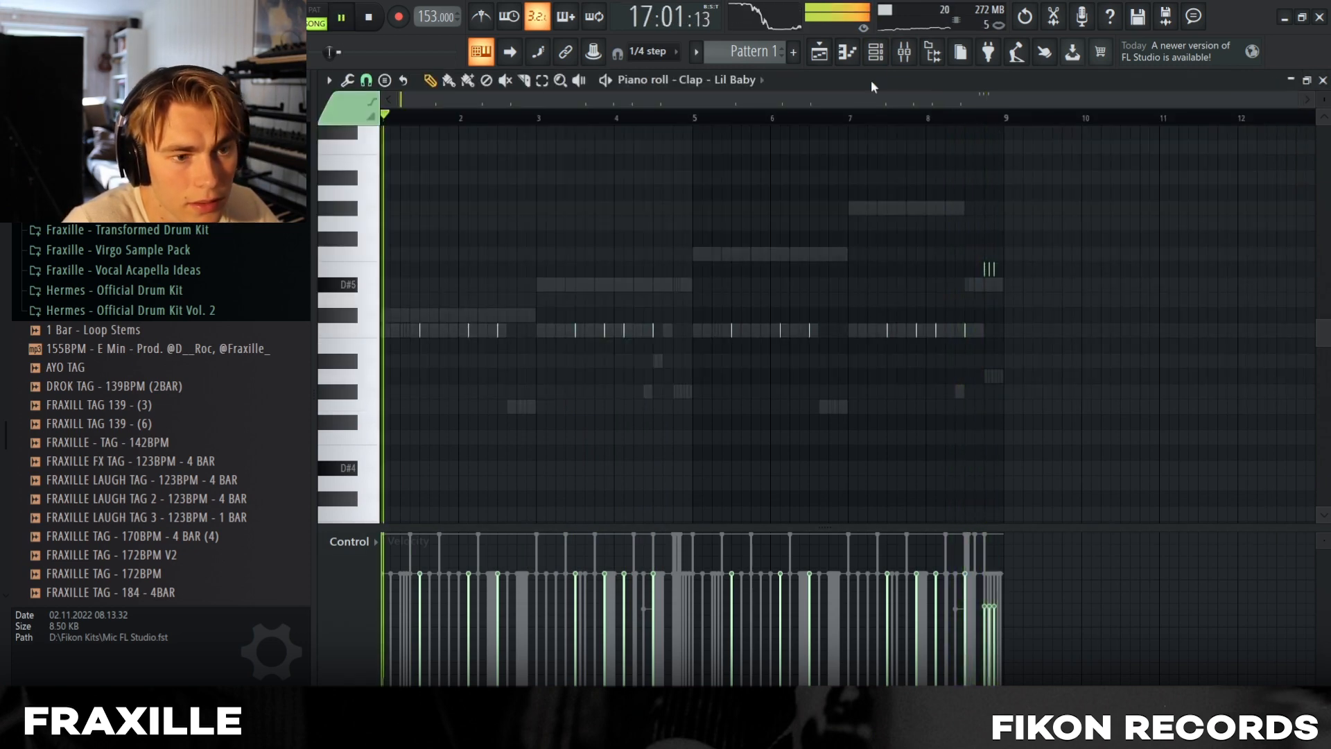
Unmute Insert 4 in the mixer, replay the looped bars, and clear the clip selection in the playlist.
key("F6")
key("space")
left_click(904, 51)
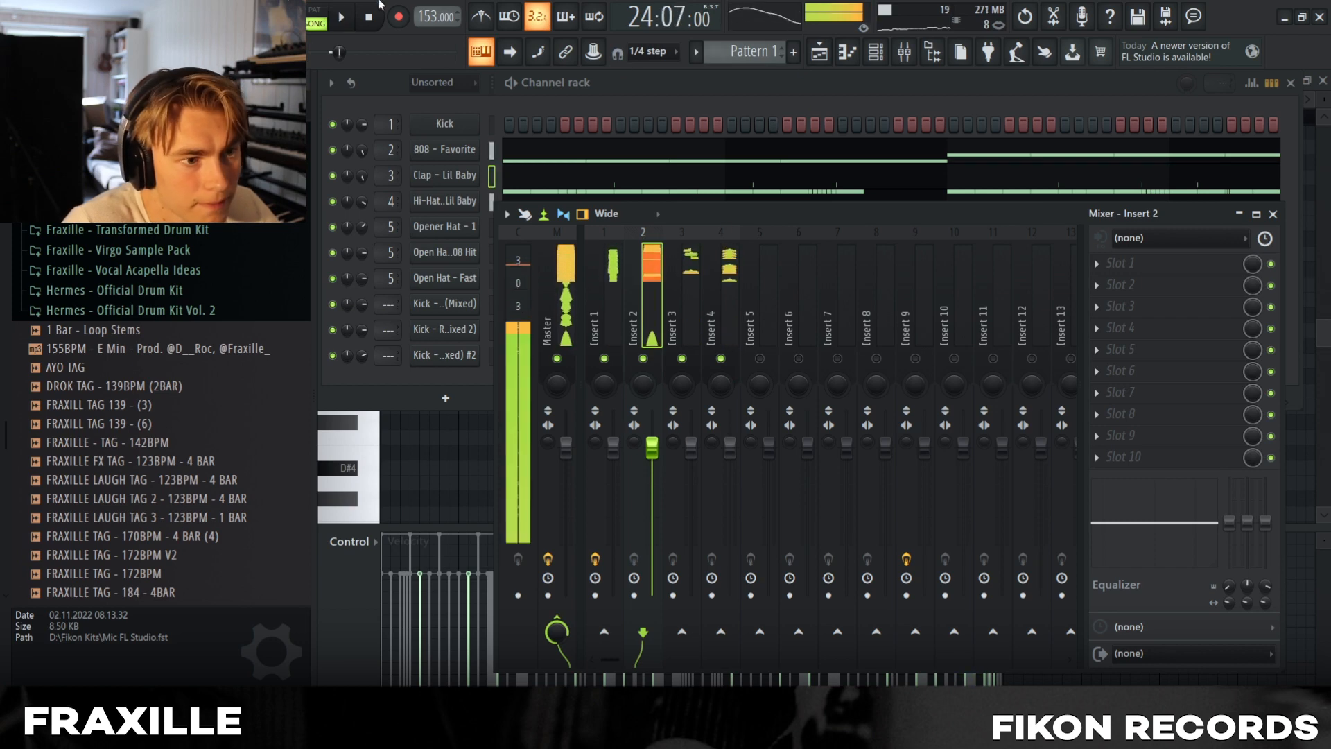
key("space")
left_click(819, 53)
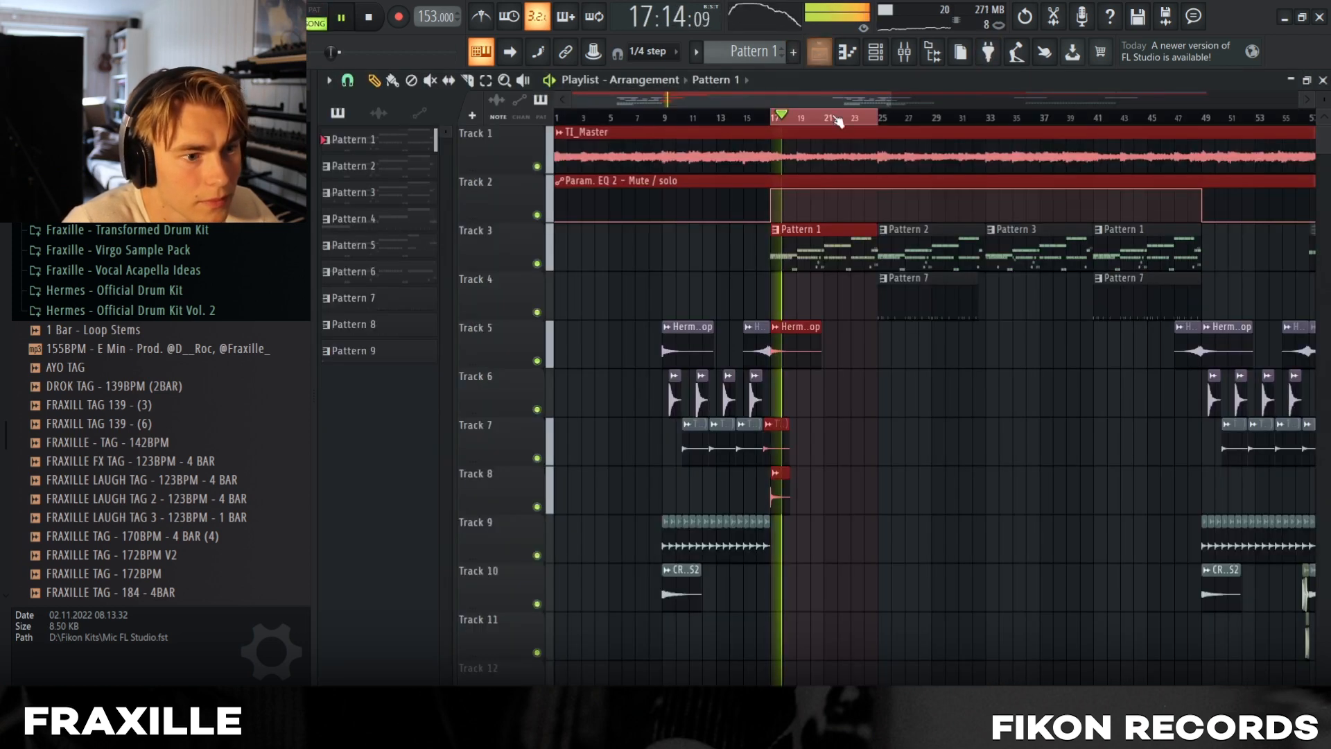
left_click(951, 425)
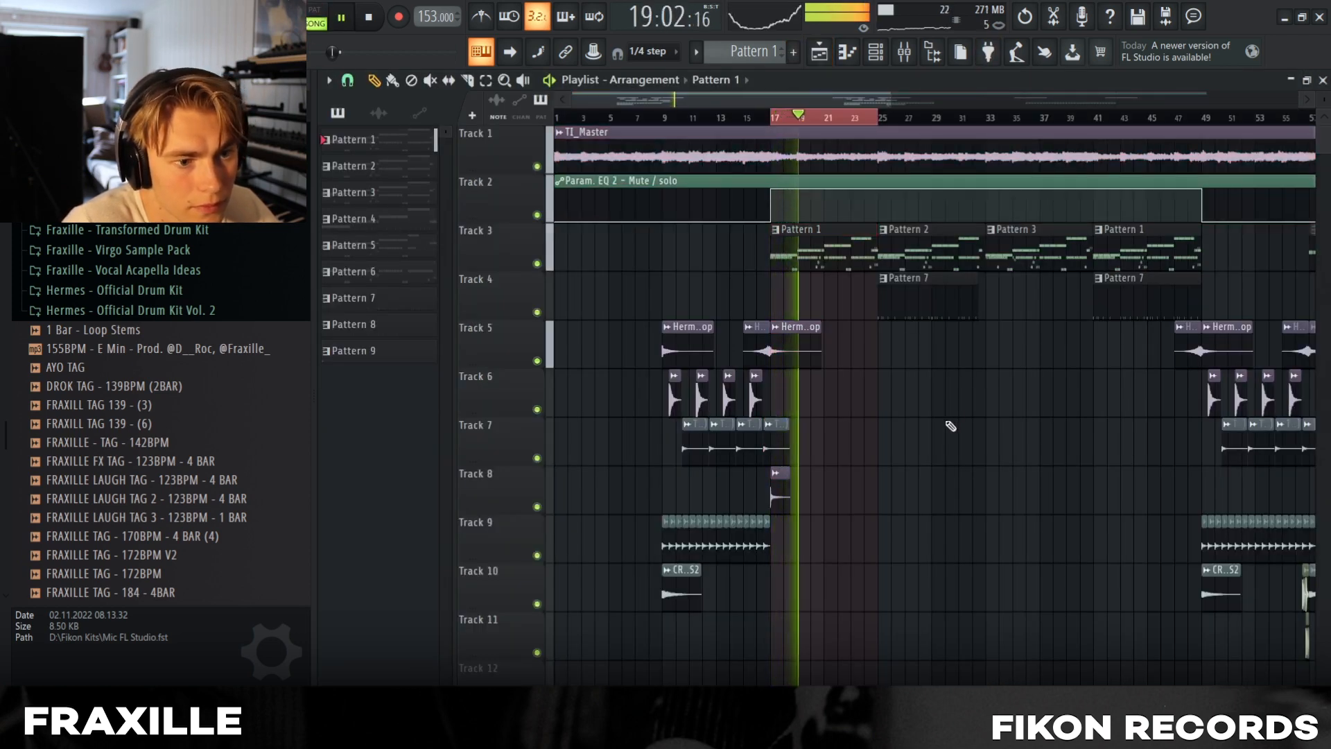
Check the mixer levels, clap notes and channel rack while Pattern 1 plays, and stop playback.
left_click(897, 57)
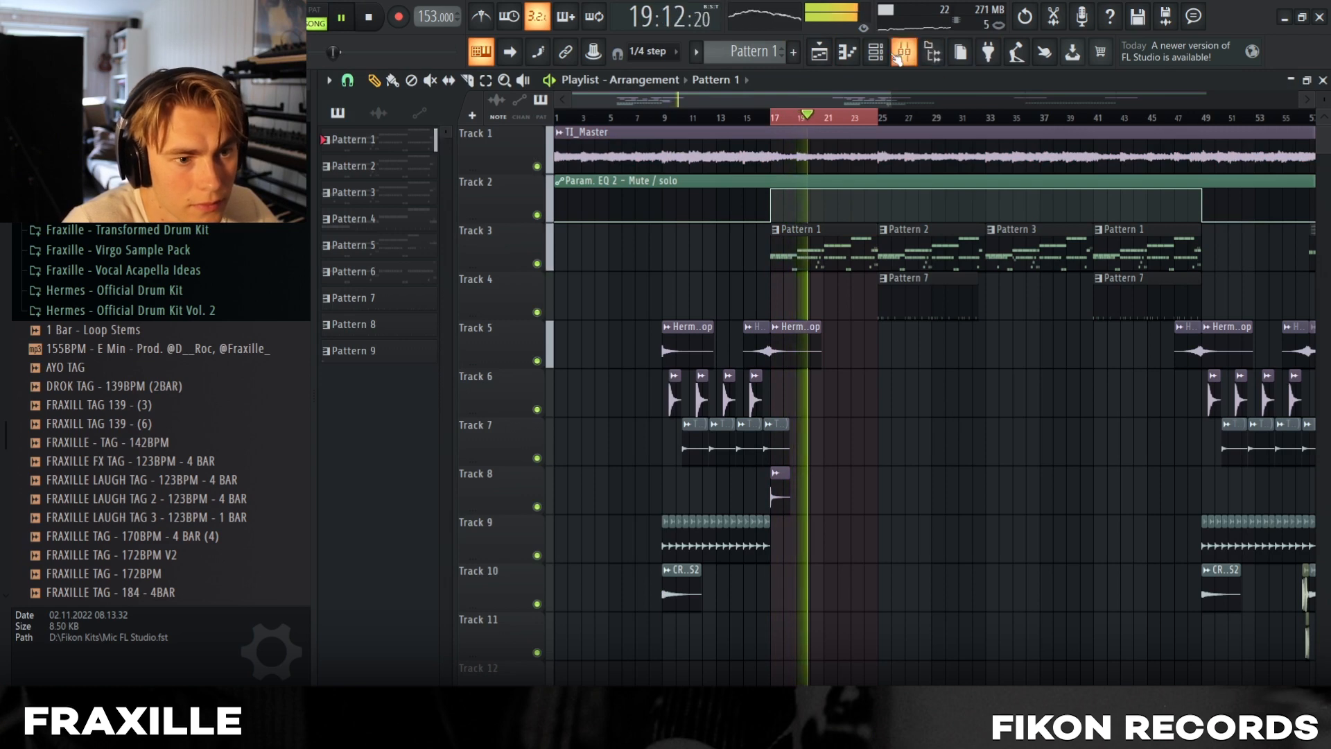
left_click(847, 52)
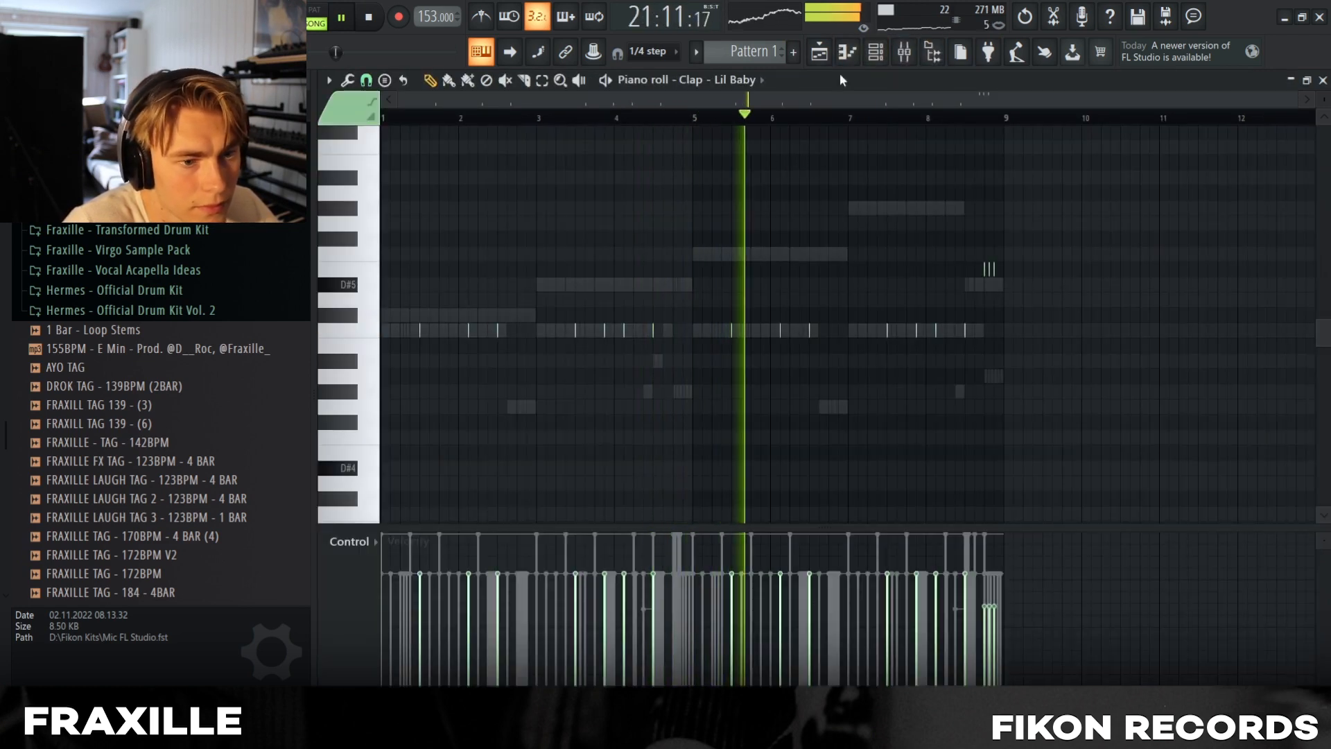
key("F6")
left_click(901, 55)
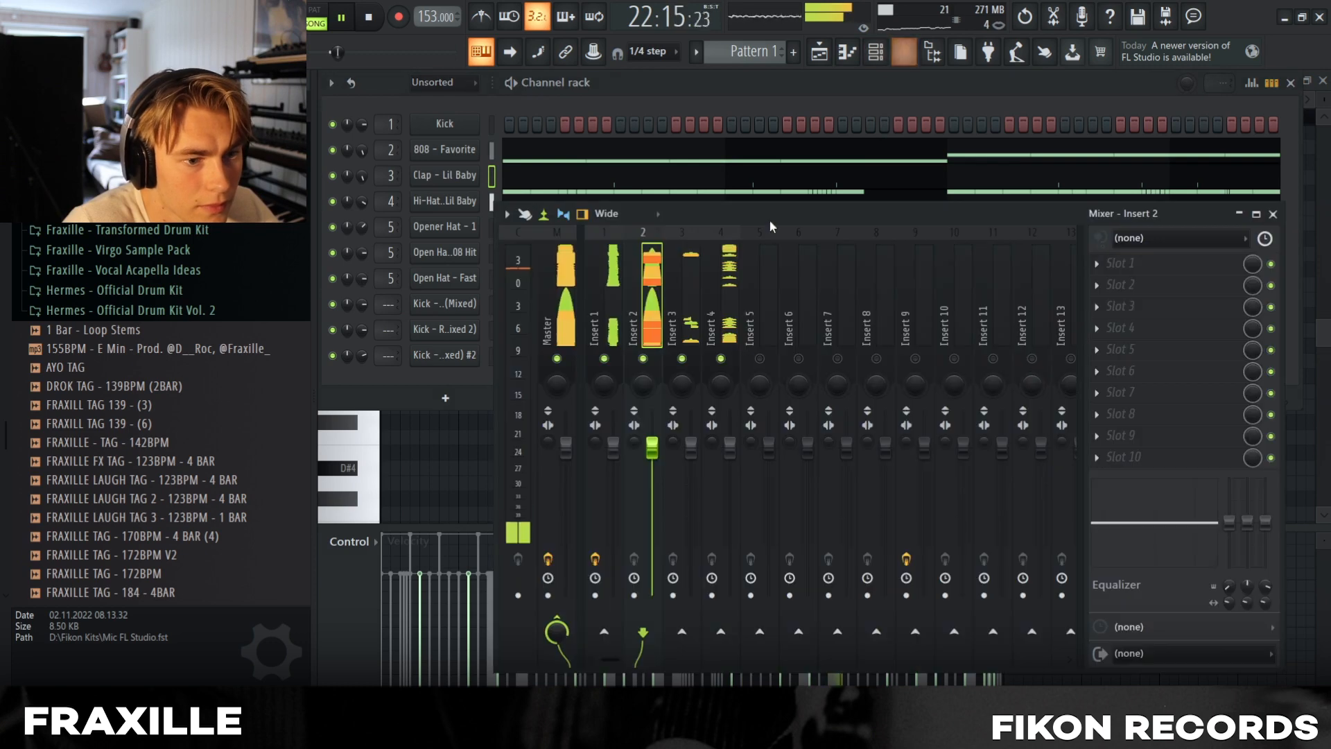
key("space")
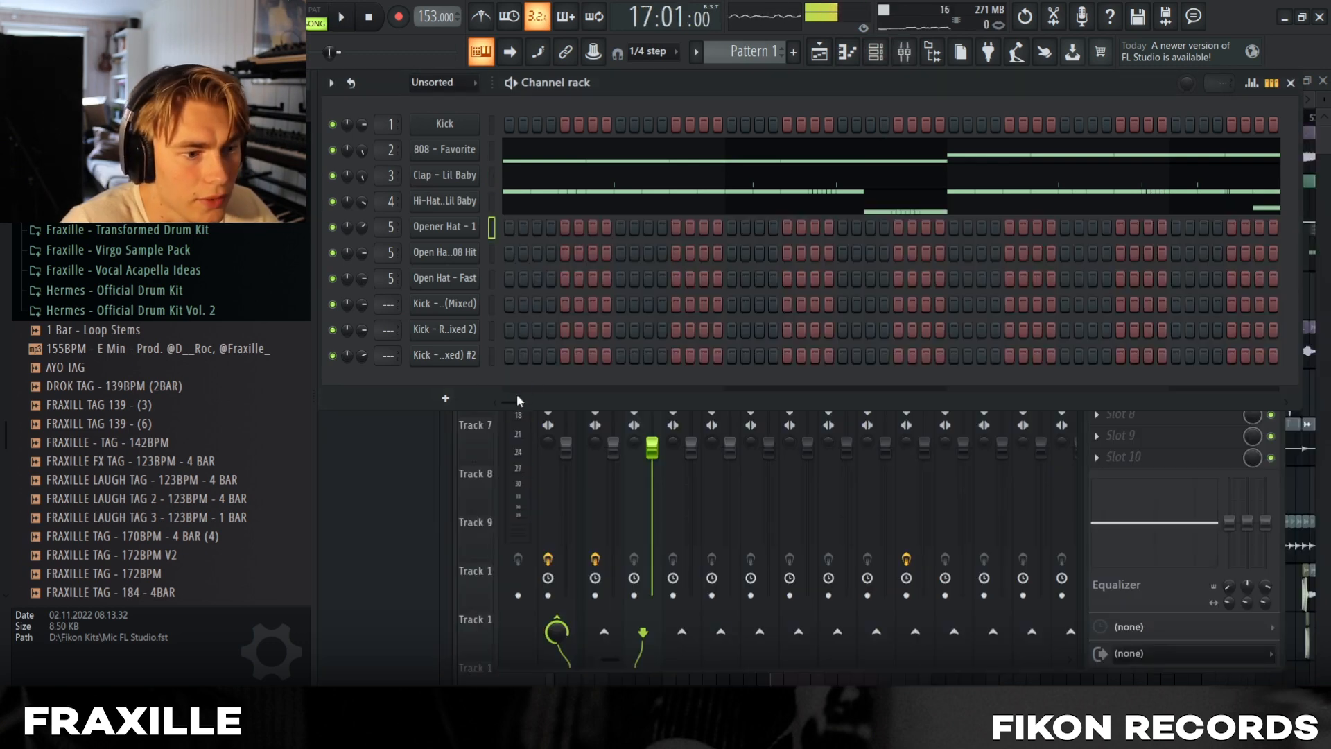
Loop bars 25 to 33 in the playlist, select Pattern 7, and play the section in song mode.
left_click(819, 51)
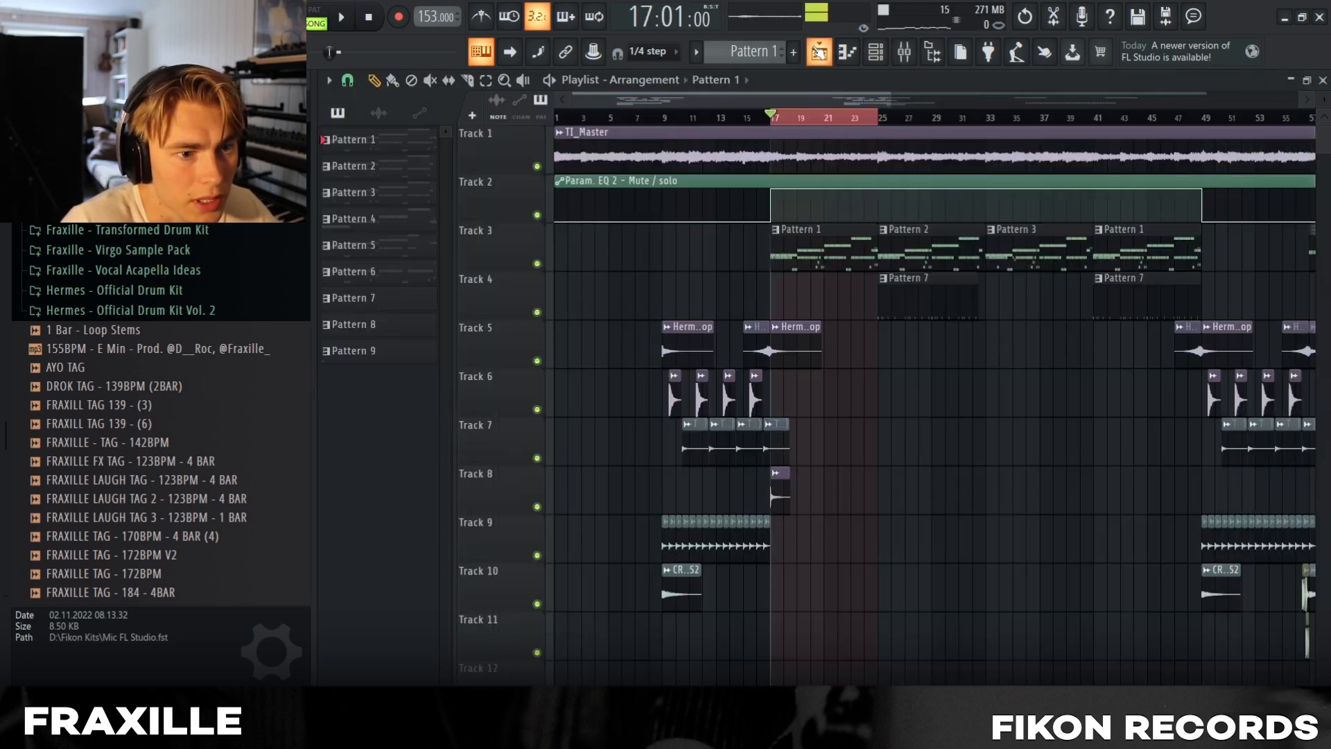
left_click_drag(879, 118, 1013, 119)
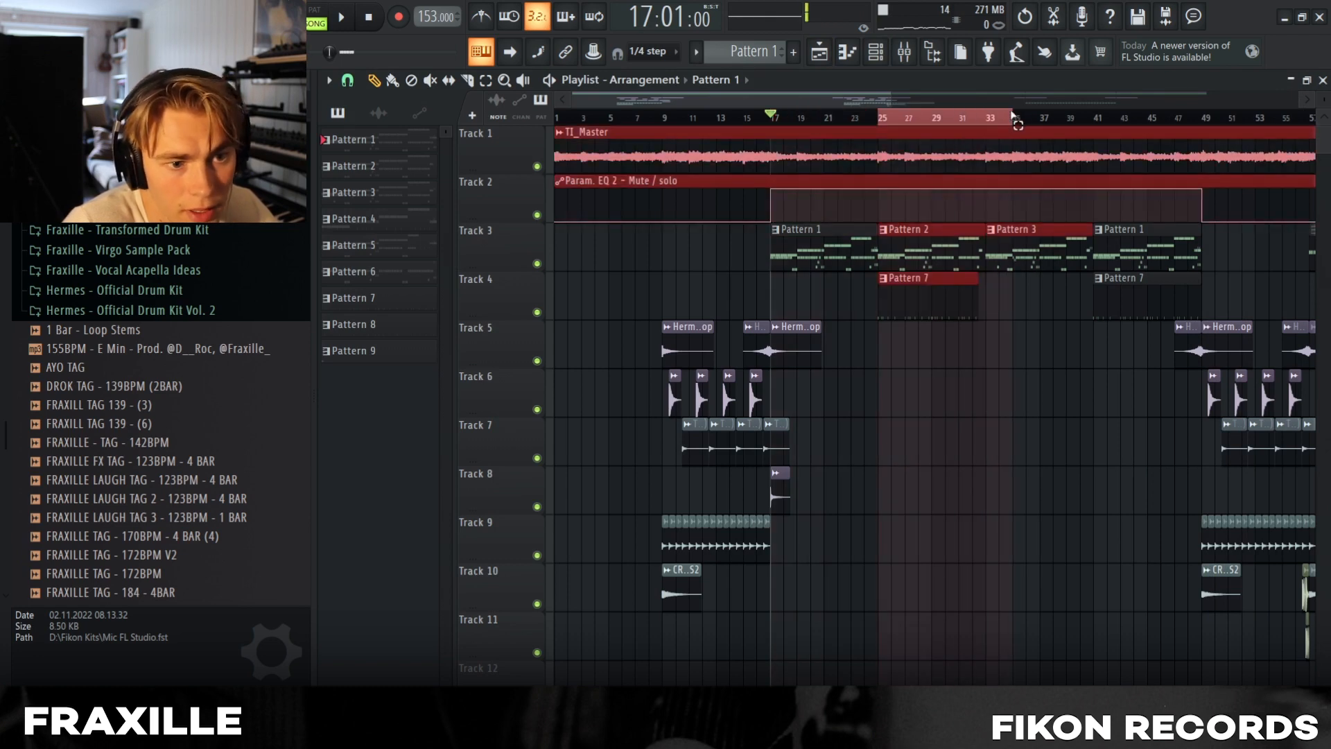
left_click(979, 543)
left_click(902, 52)
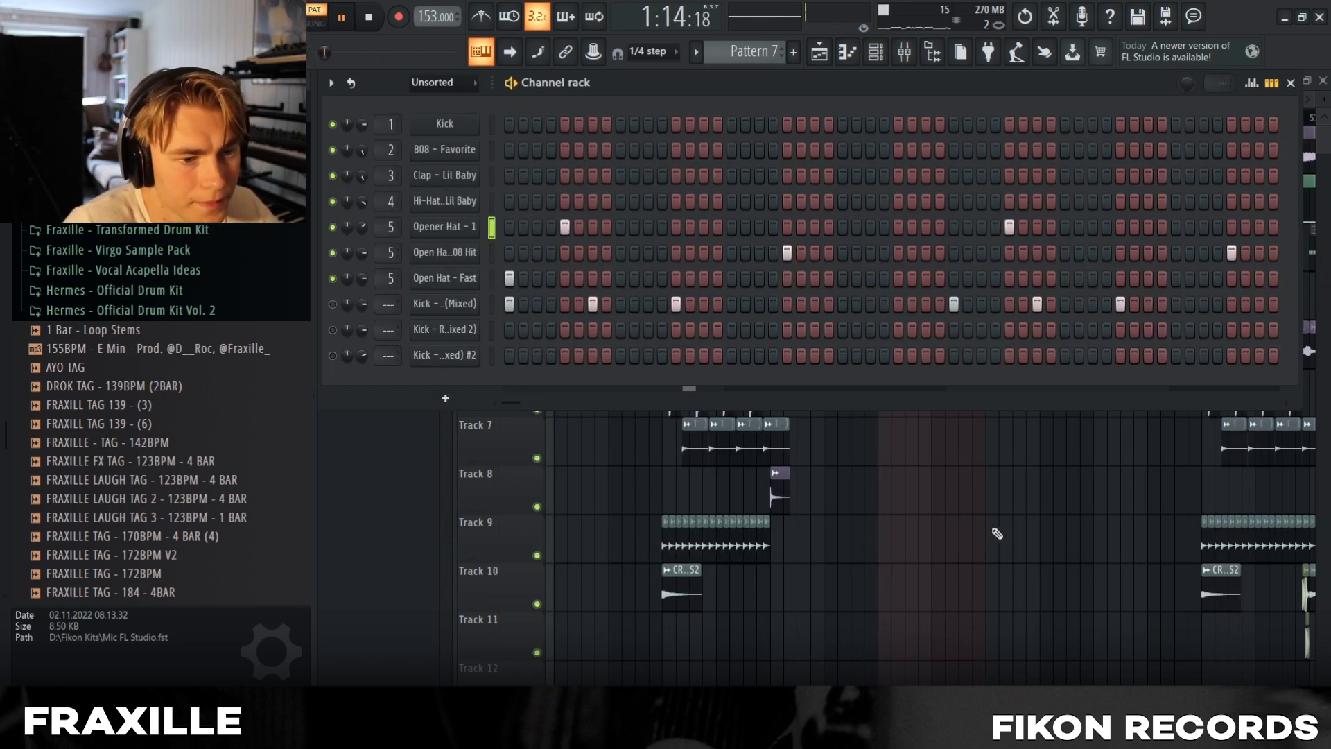
key("F6")
key("space")
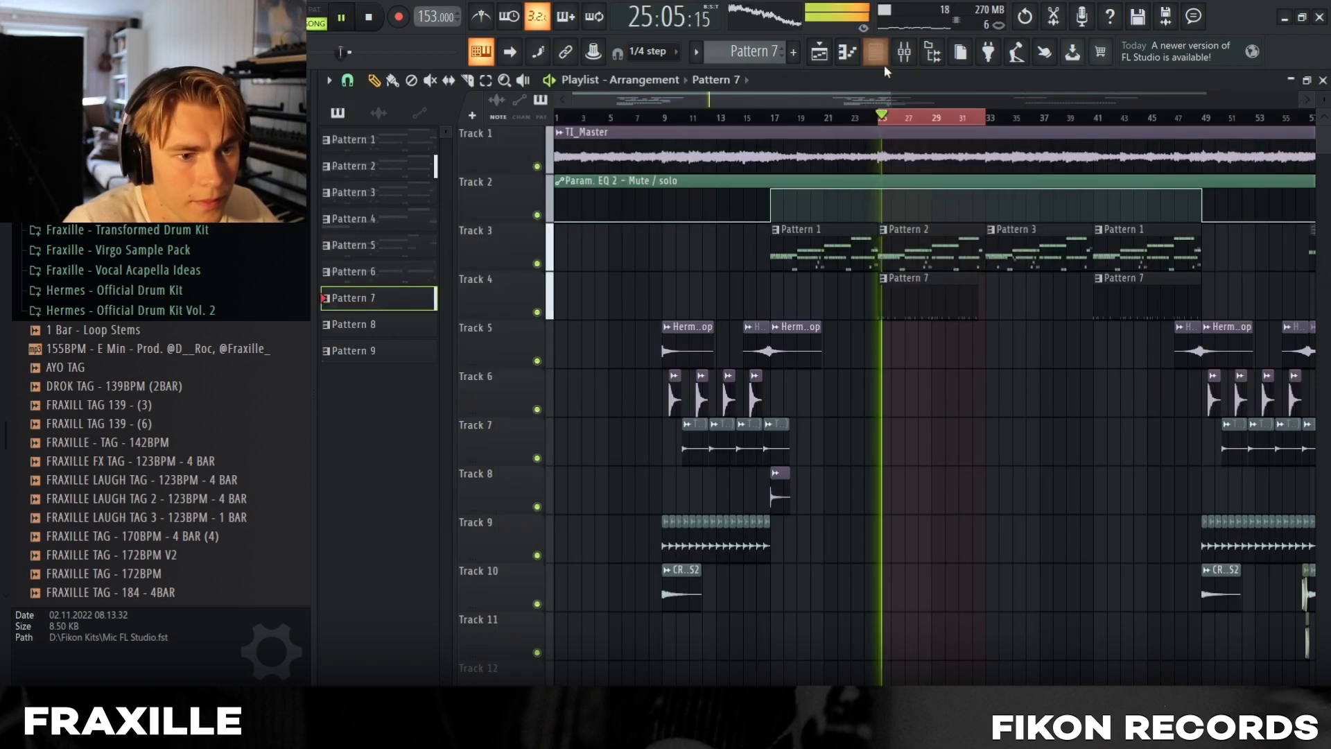
Examine Pattern 7's open hat and kick steps in the channel rack, and replay the section from bar 25.
left_click(877, 57)
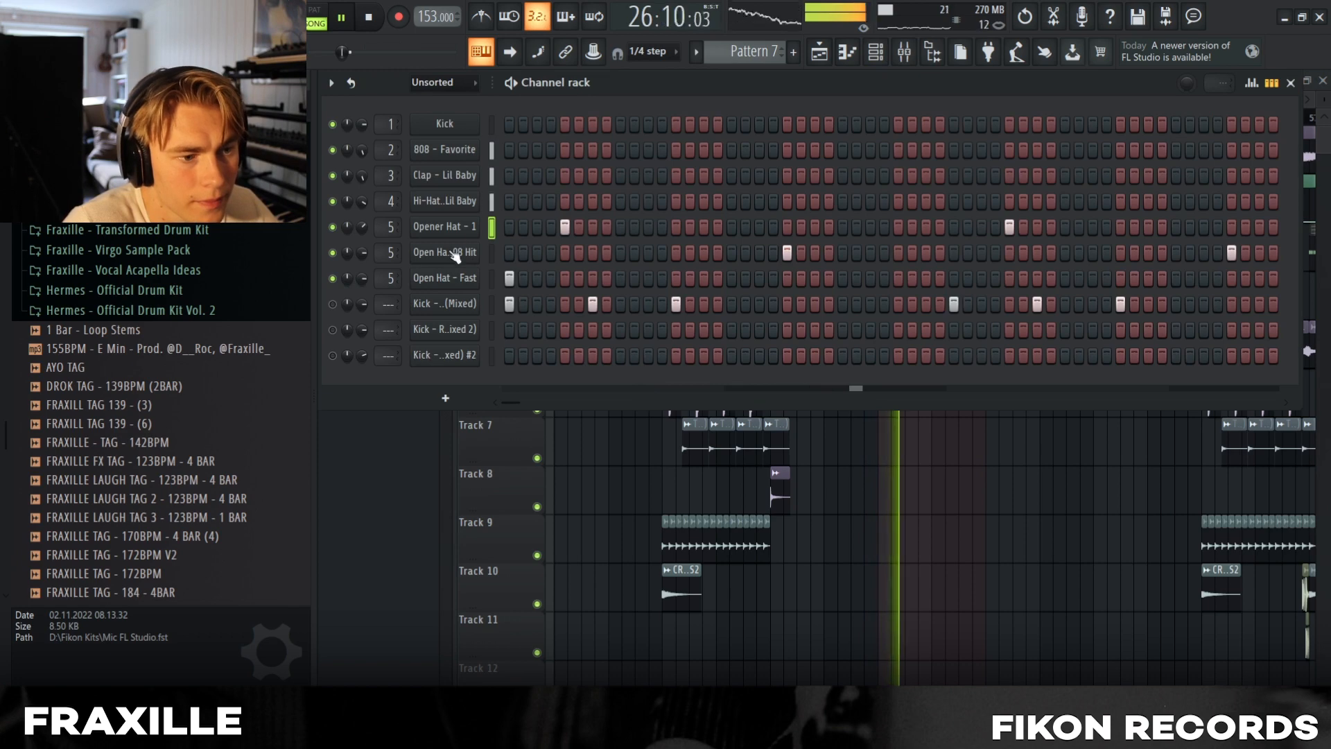
key("F6")
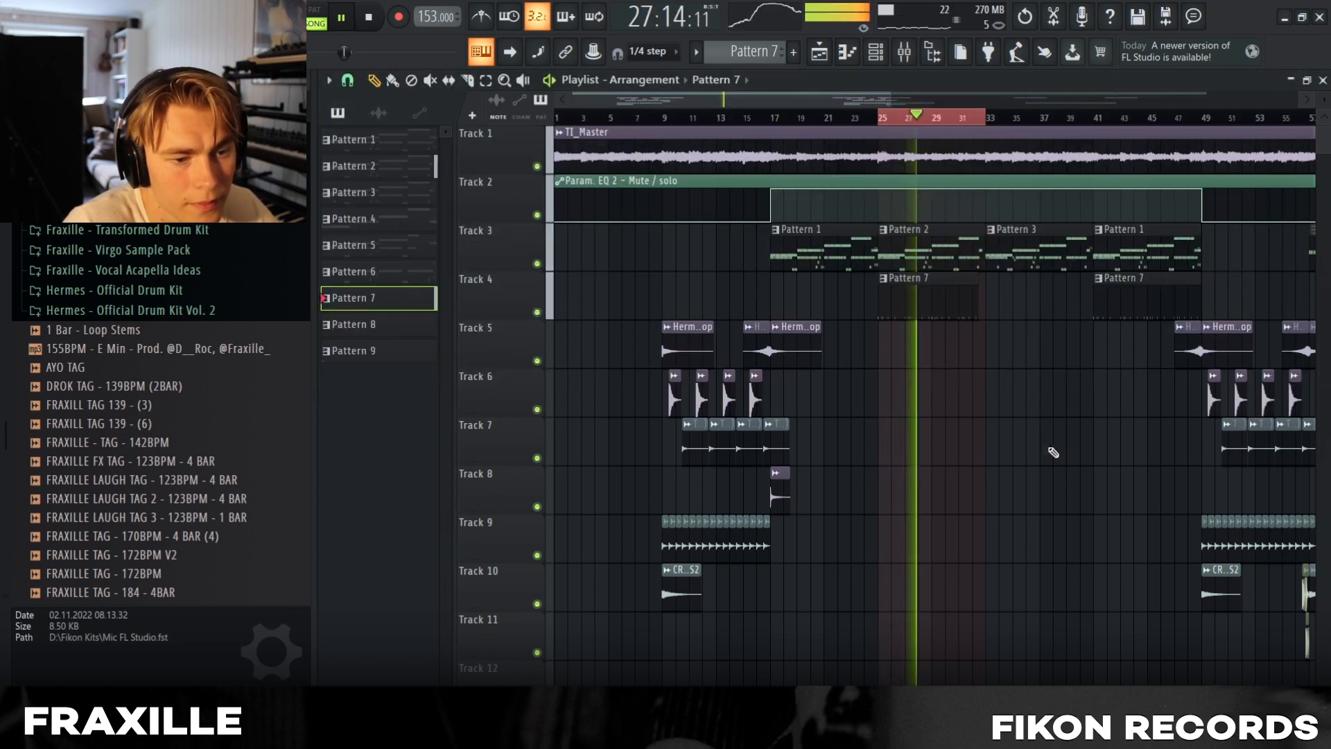
scroll(1075, 460, "down", 1)
left_click(877, 54)
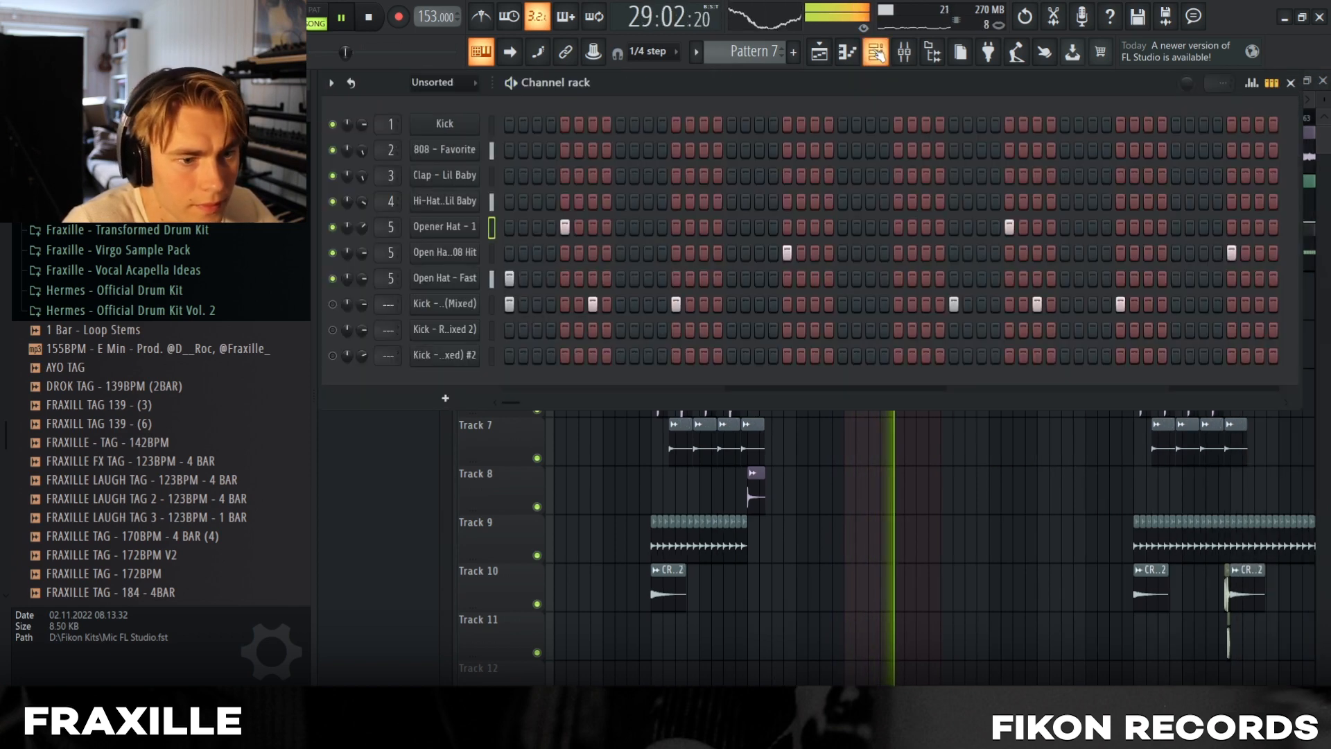
key("space")
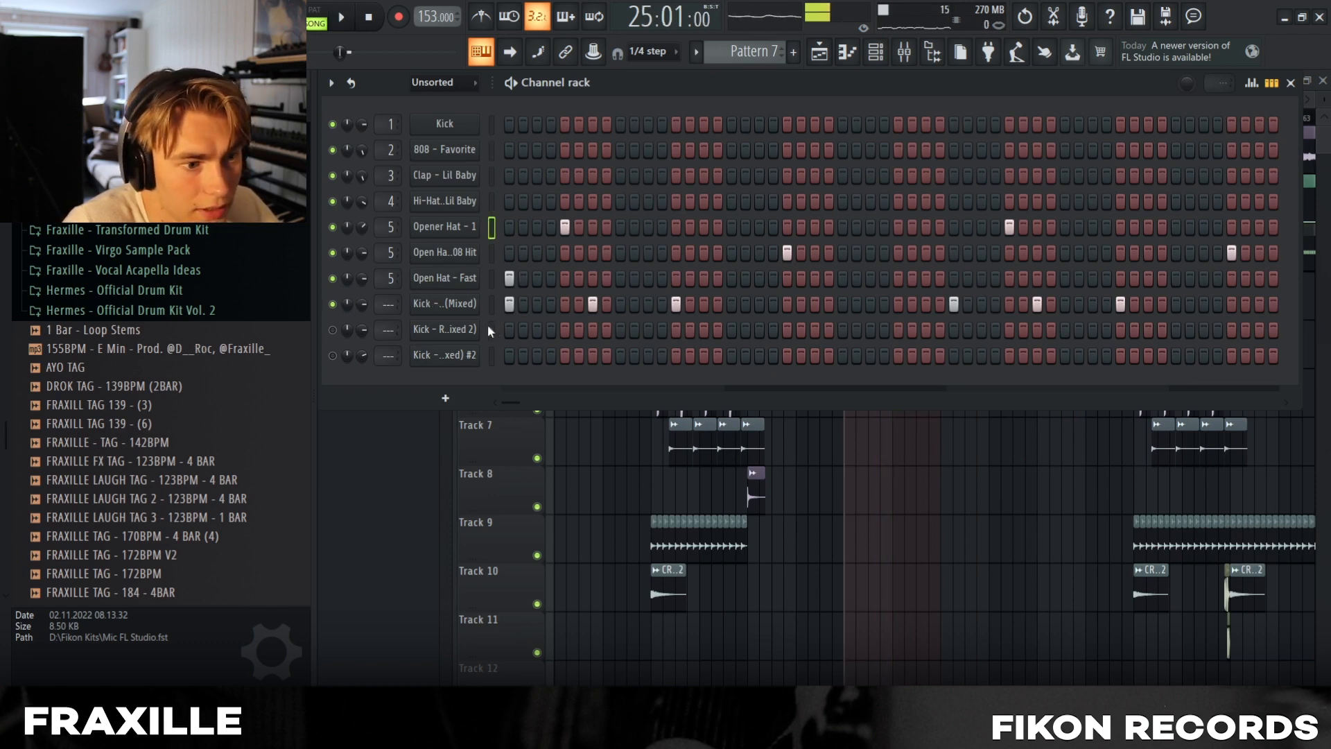
key("F6")
key("space")
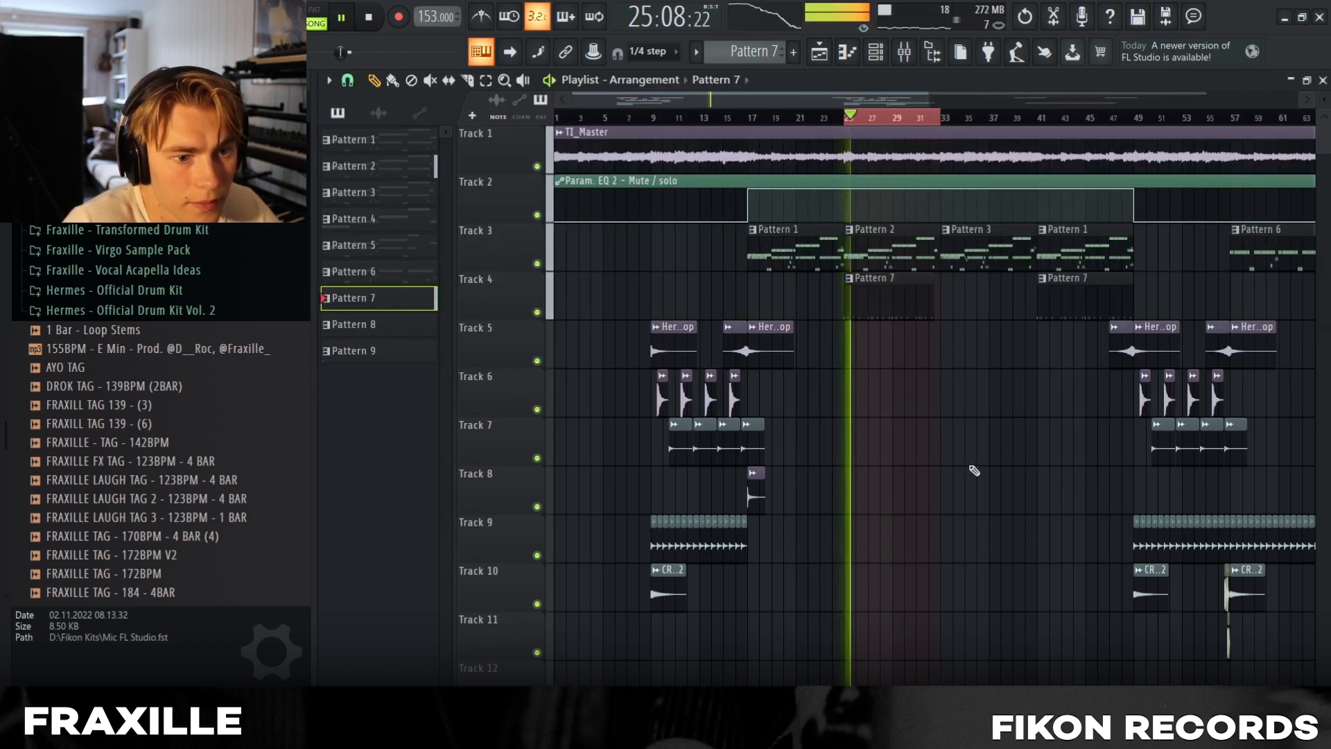
Show more of the arrangement and open the Kick - Rack (Mixed) notes of Pattern 7 in the piano roll.
scroll(971, 466, "down", 3)
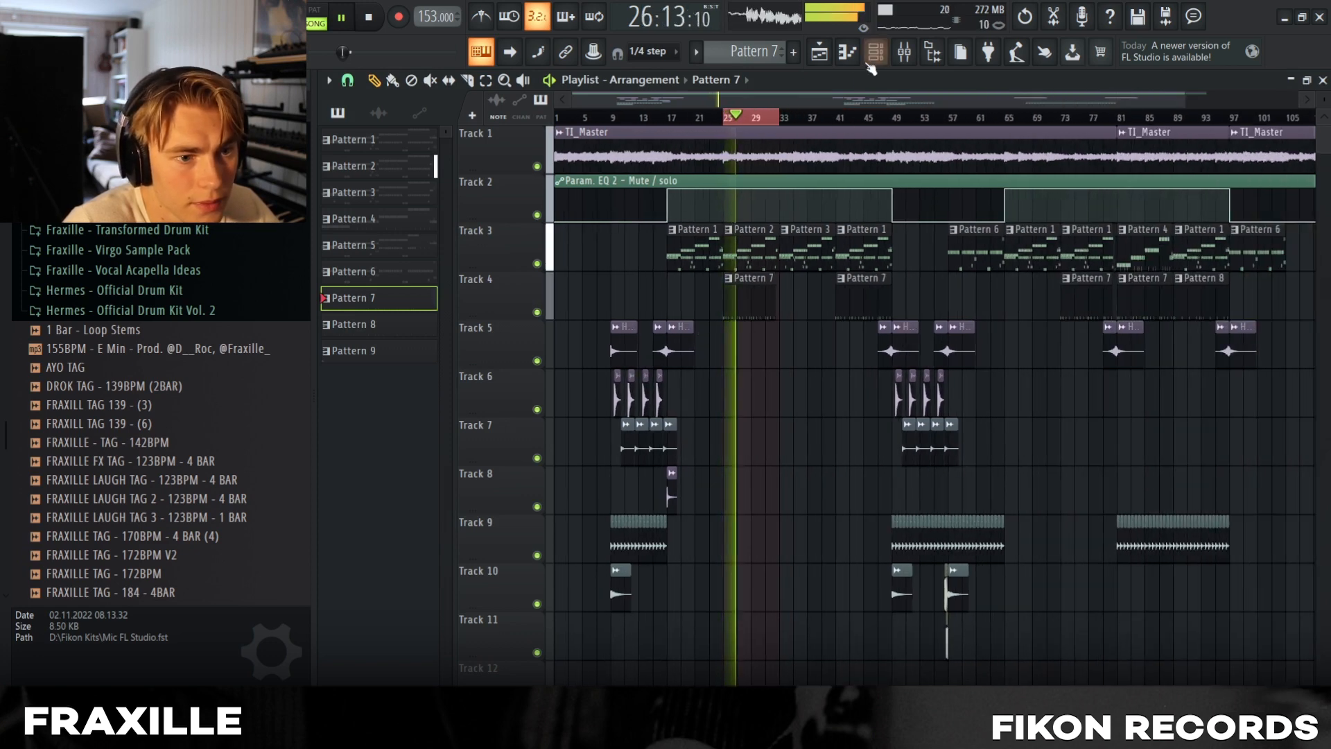
key("F6")
right_click(485, 296)
left_click(513, 302)
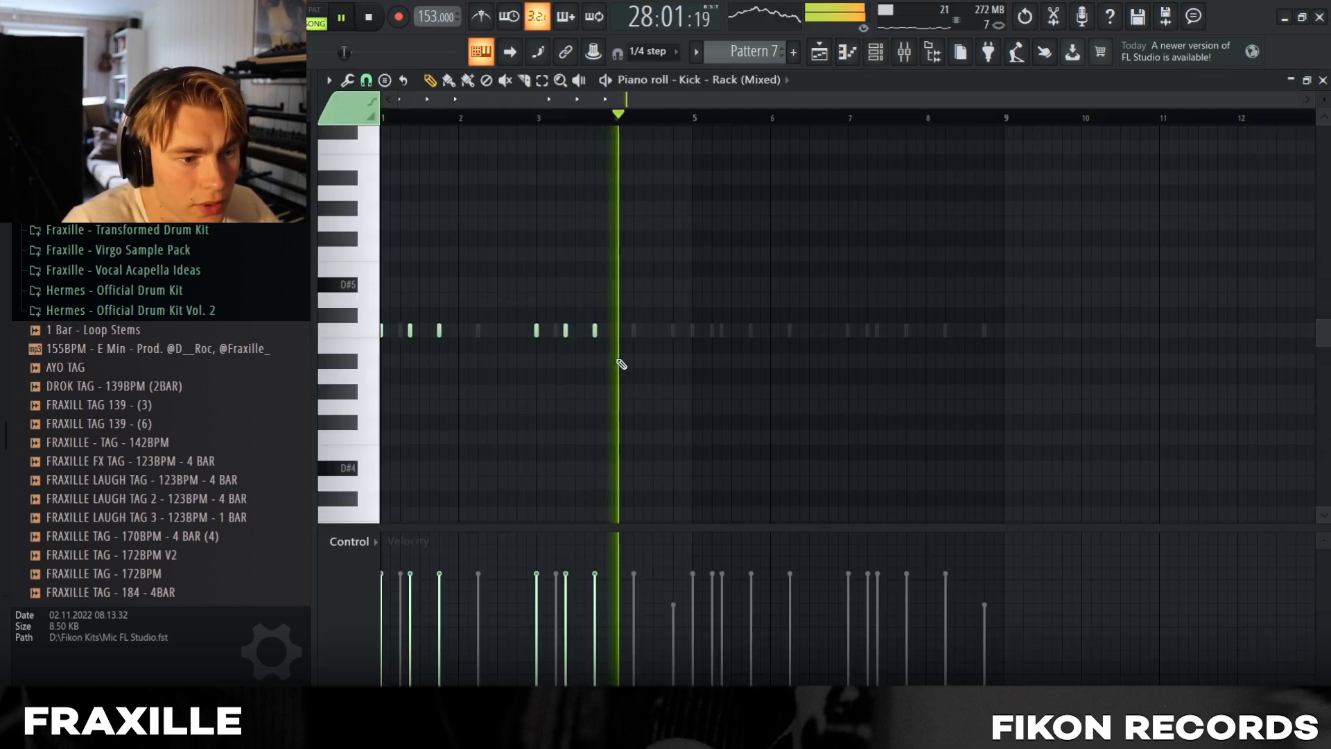
Unmute the remaining Kick - Rack channels and view the notes of the second and third ones in the piano roll.
key("F6")
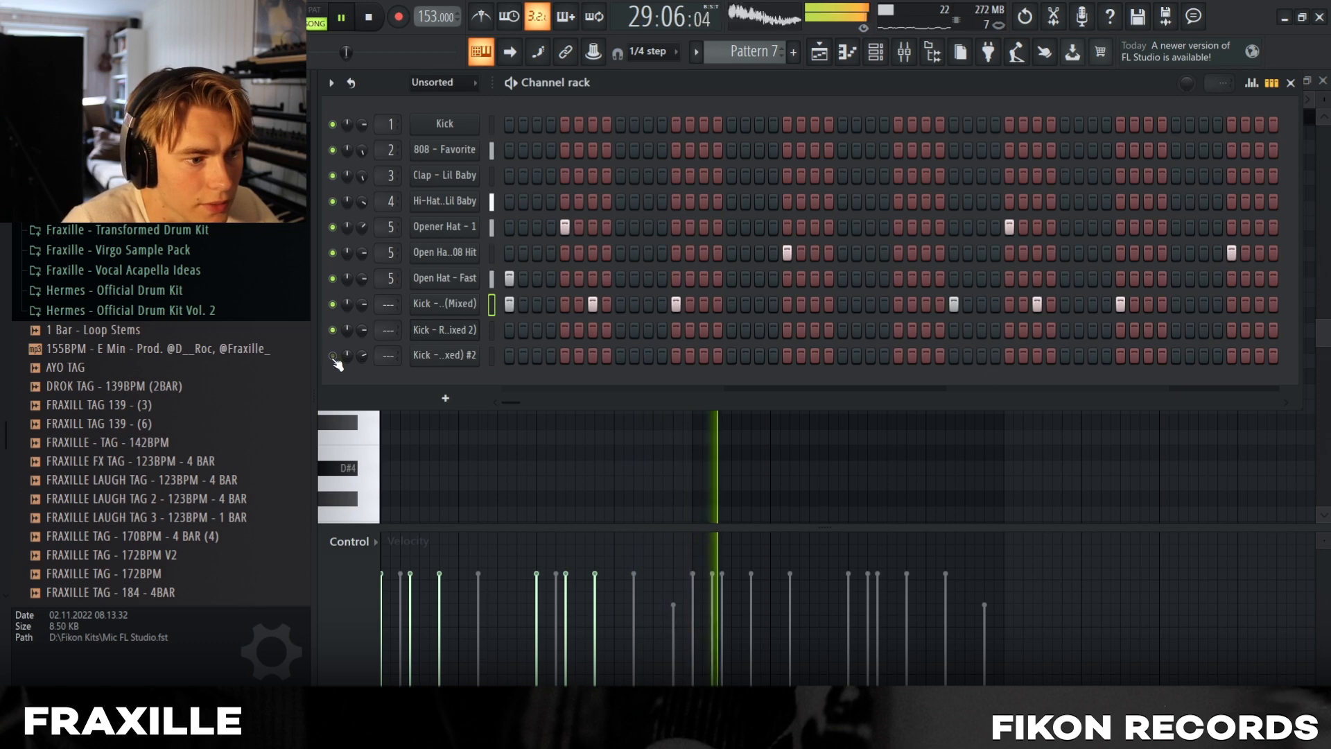
right_click(485, 330)
left_click(506, 329)
left_click(878, 51)
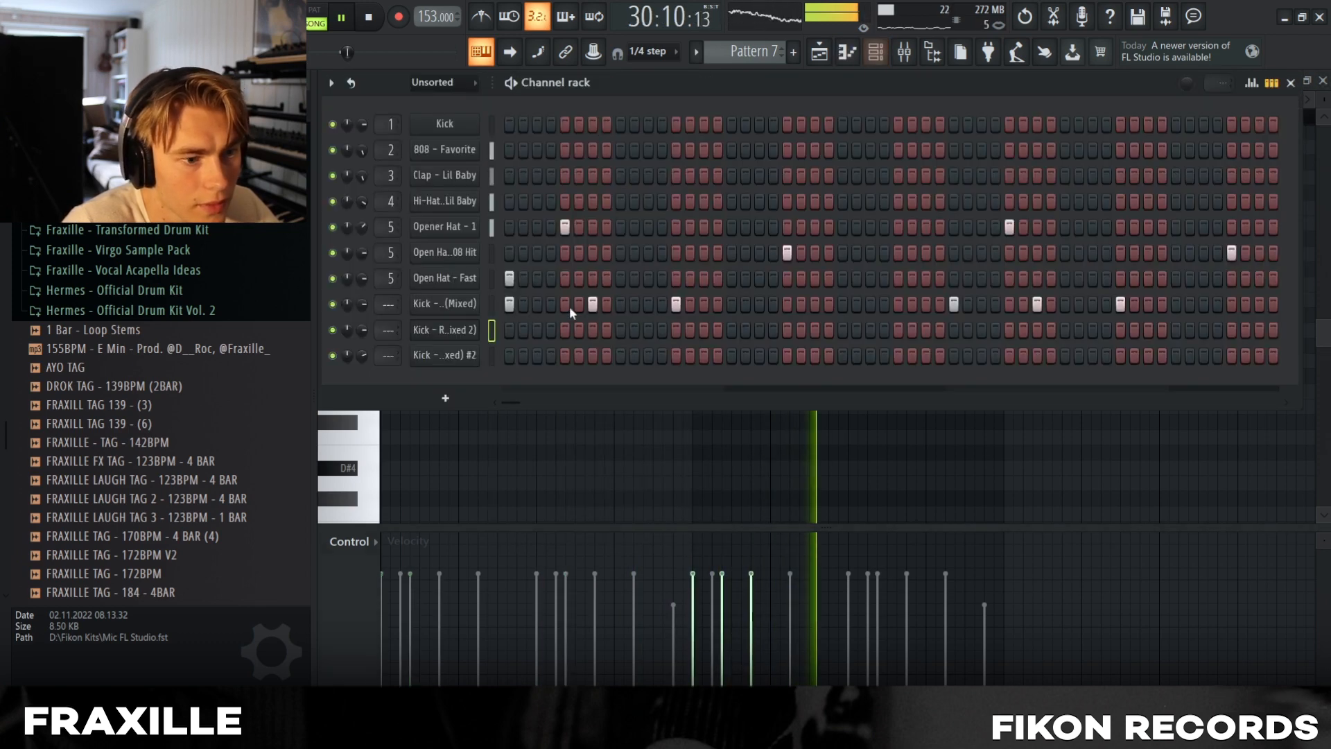
right_click(485, 354)
left_click(509, 357)
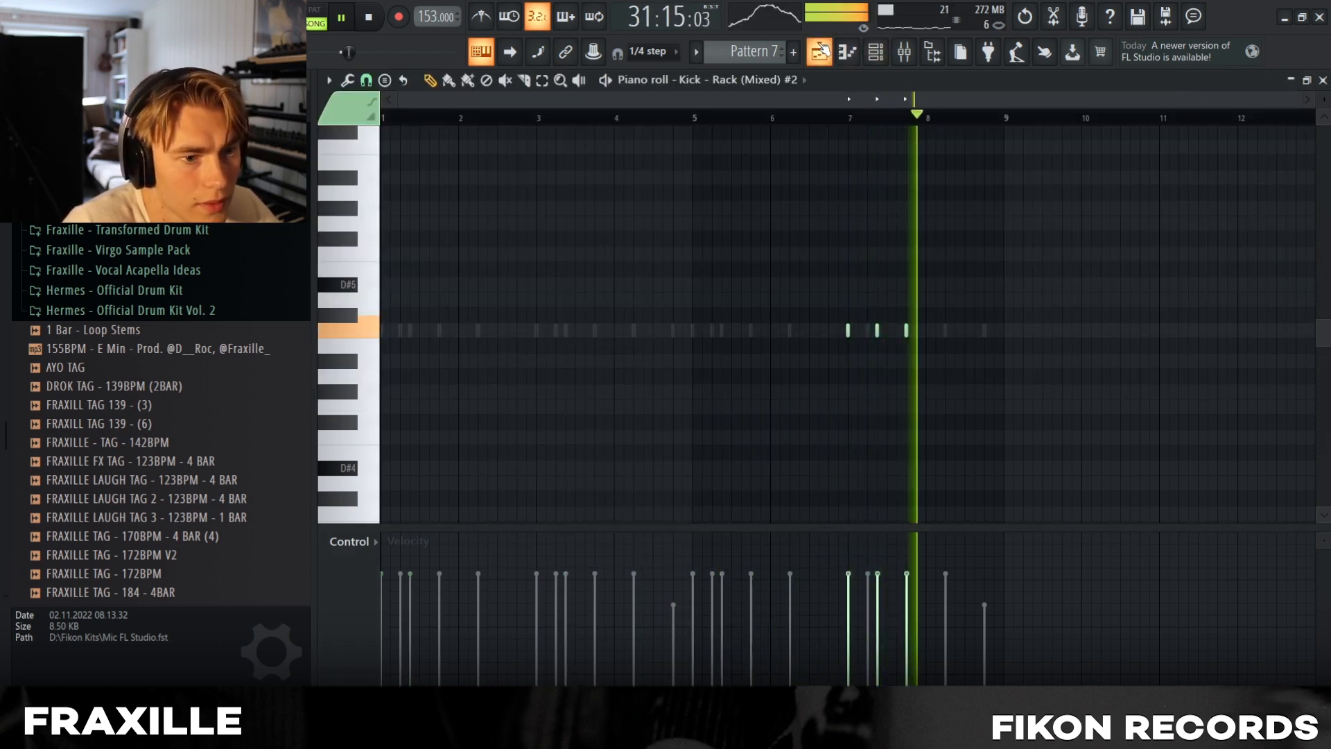
Inspect the sampler settings of the Kick - Rack (Mixed) #2 channel, and replay its piano roll notes from bar 25.
key("F5")
key("F6")
left_click(447, 355)
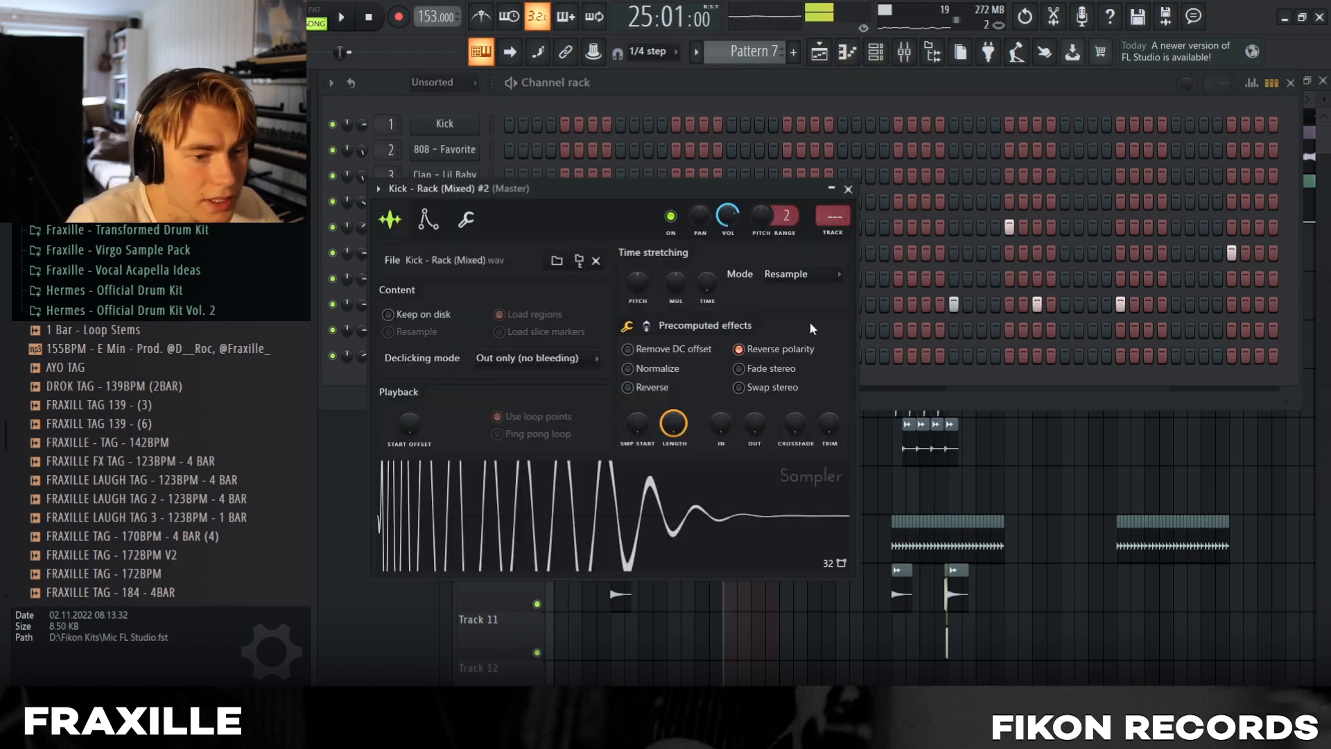
left_click(848, 189)
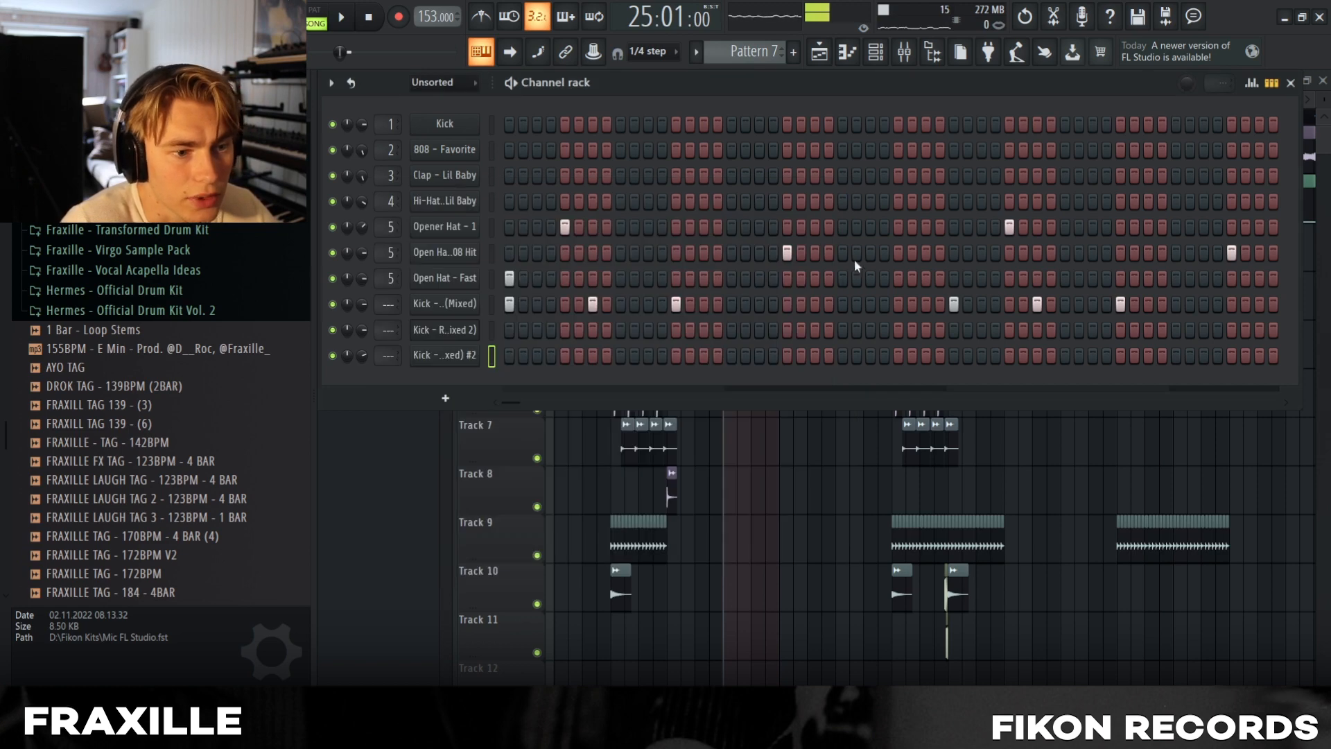
left_click(853, 50)
key("space")
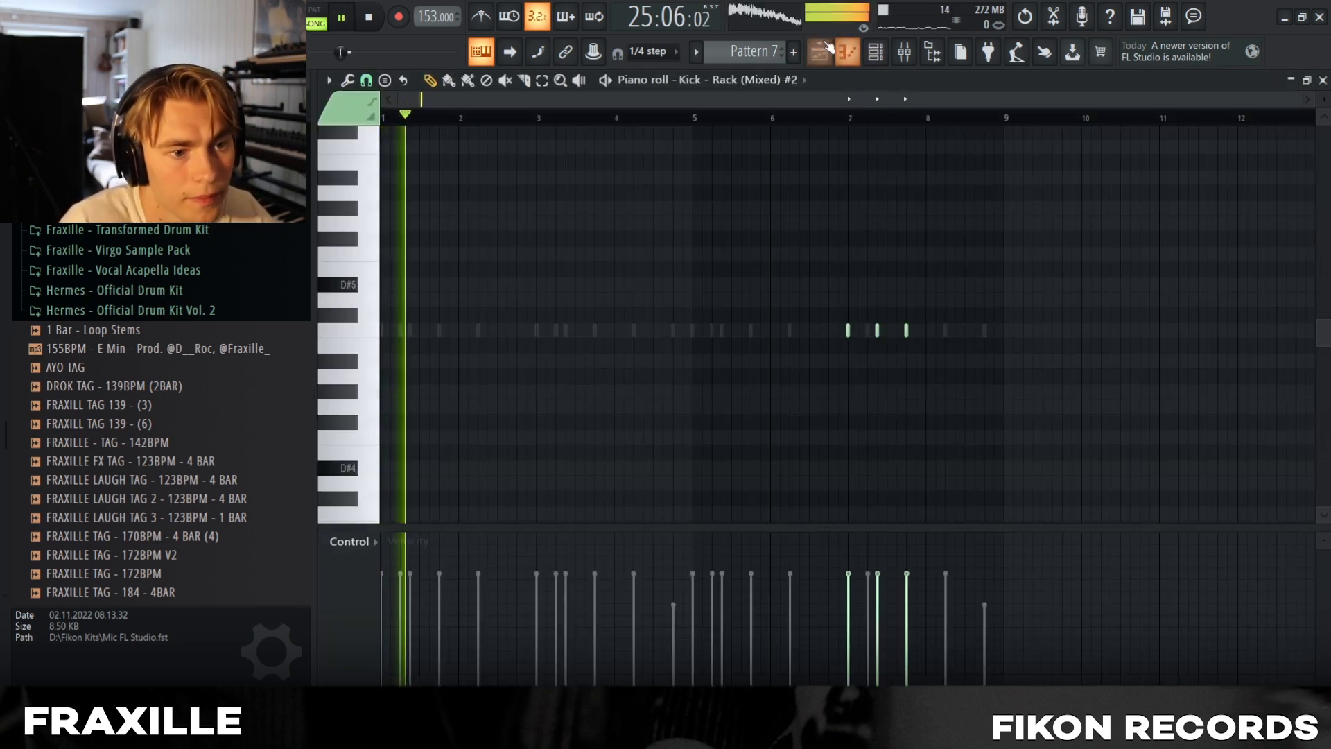
Return to the playlist, clear the loop selection over bars 25 to 33, and stop playback.
left_click(819, 51)
scroll(984, 455, "down", 1)
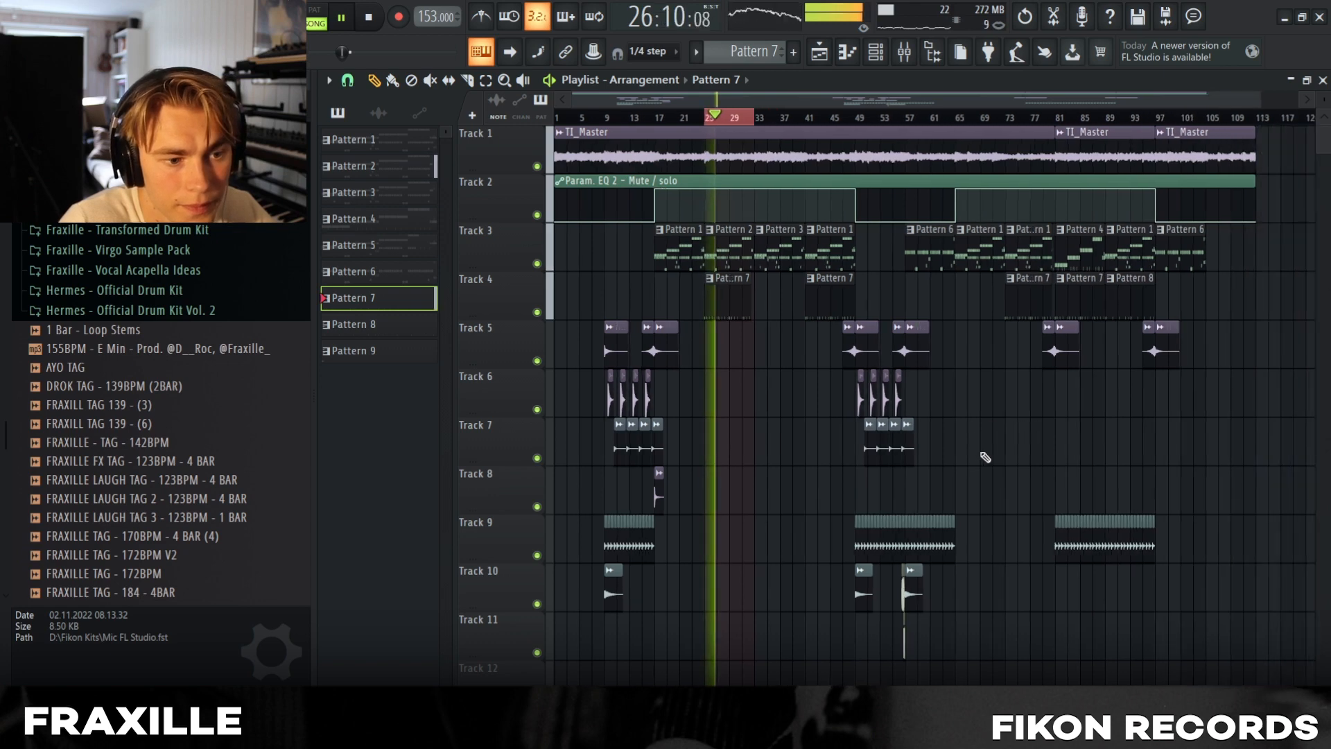
left_click_drag(984, 454, 705, 107)
left_click(756, 119, "ctrl")
key("space")
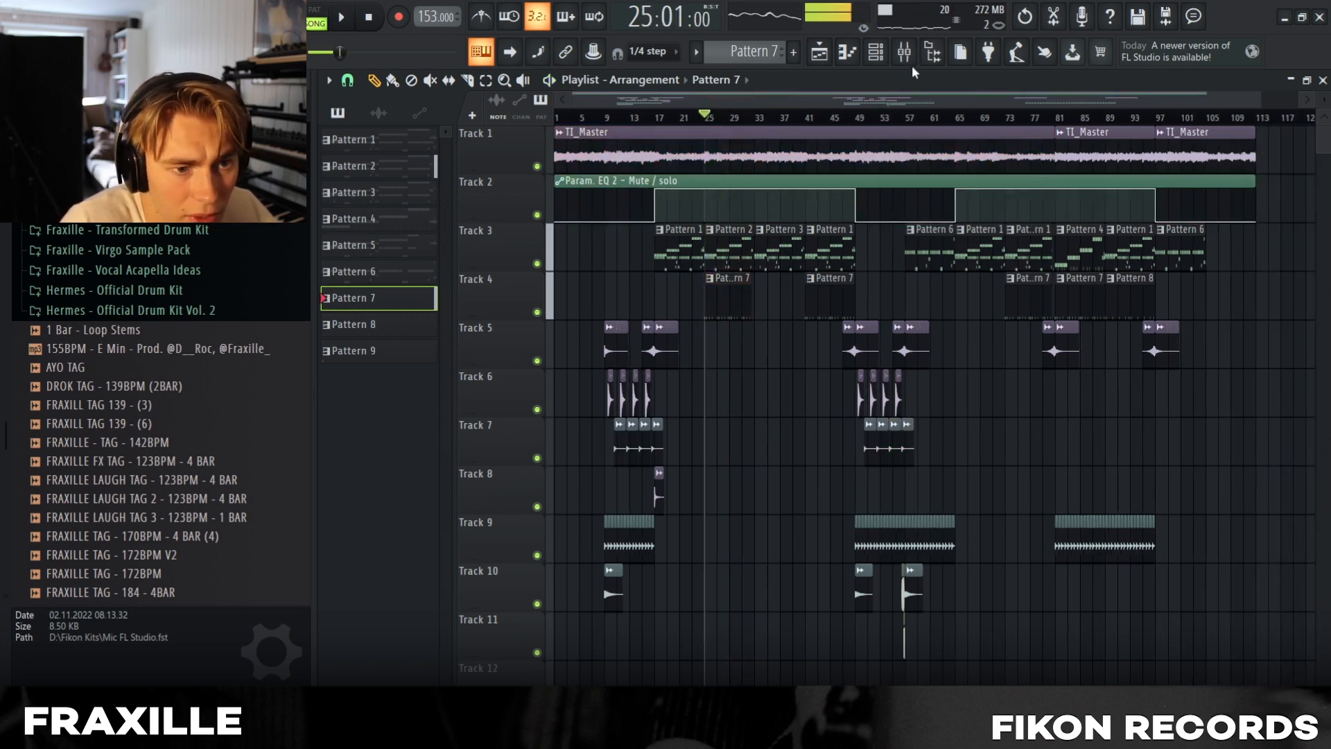
Examine the mixer inserts and the channel rack's mixer routing, playing the section from bar 25 in between.
left_click(904, 53)
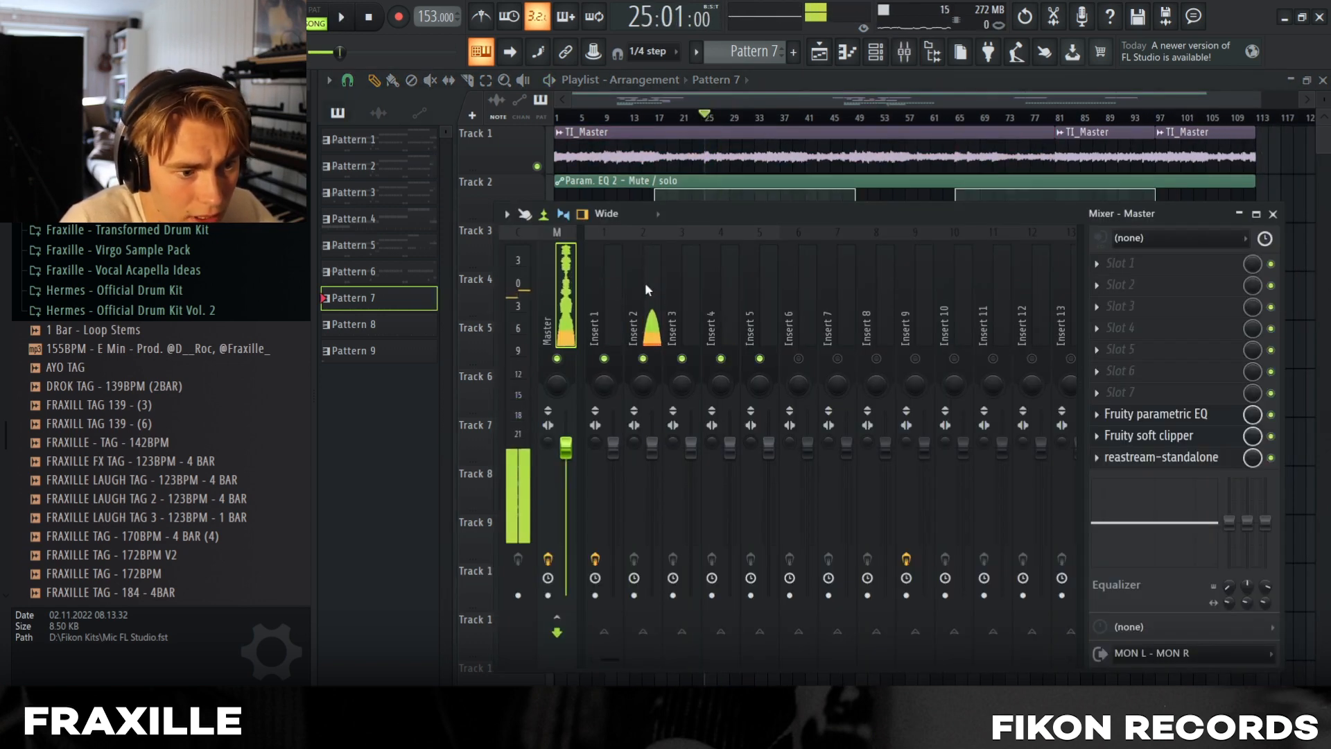
scroll(734, 290, "down", 6)
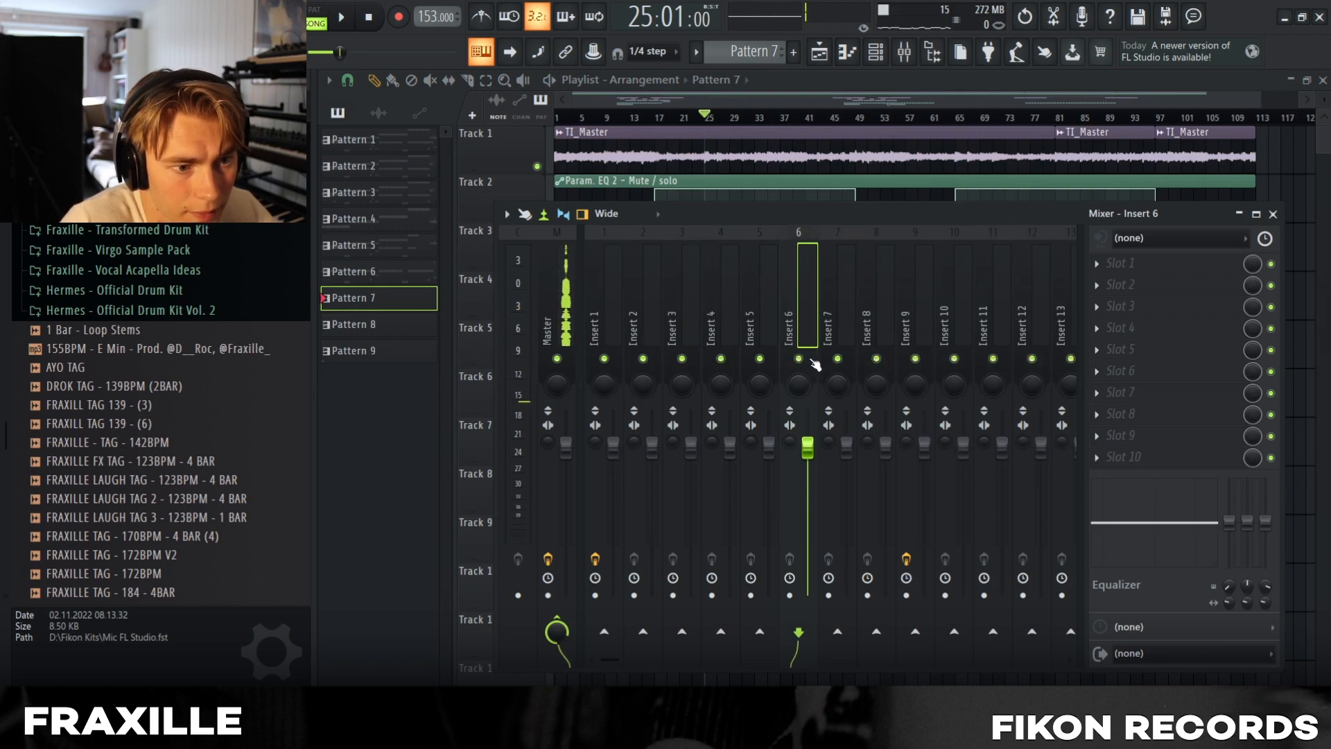
key("space")
left_click(875, 53)
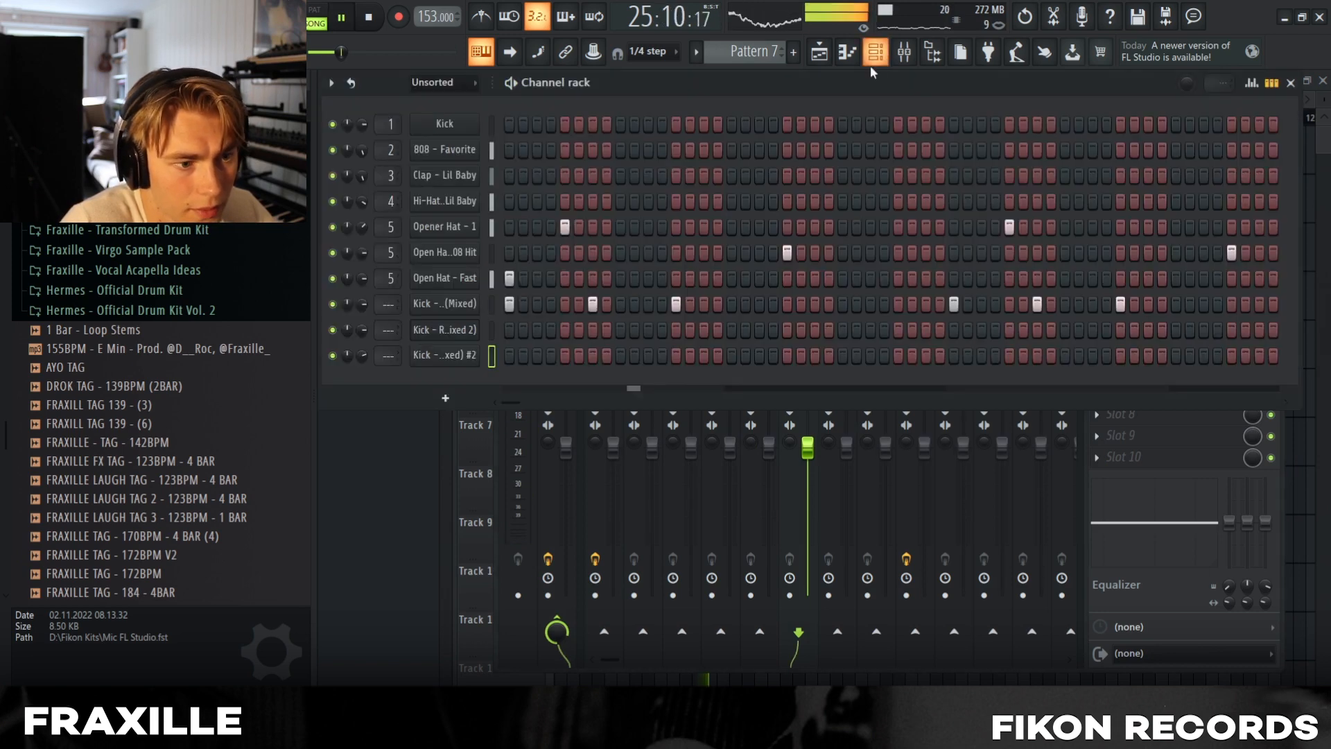
left_click(819, 52)
key("space")
left_click(915, 53)
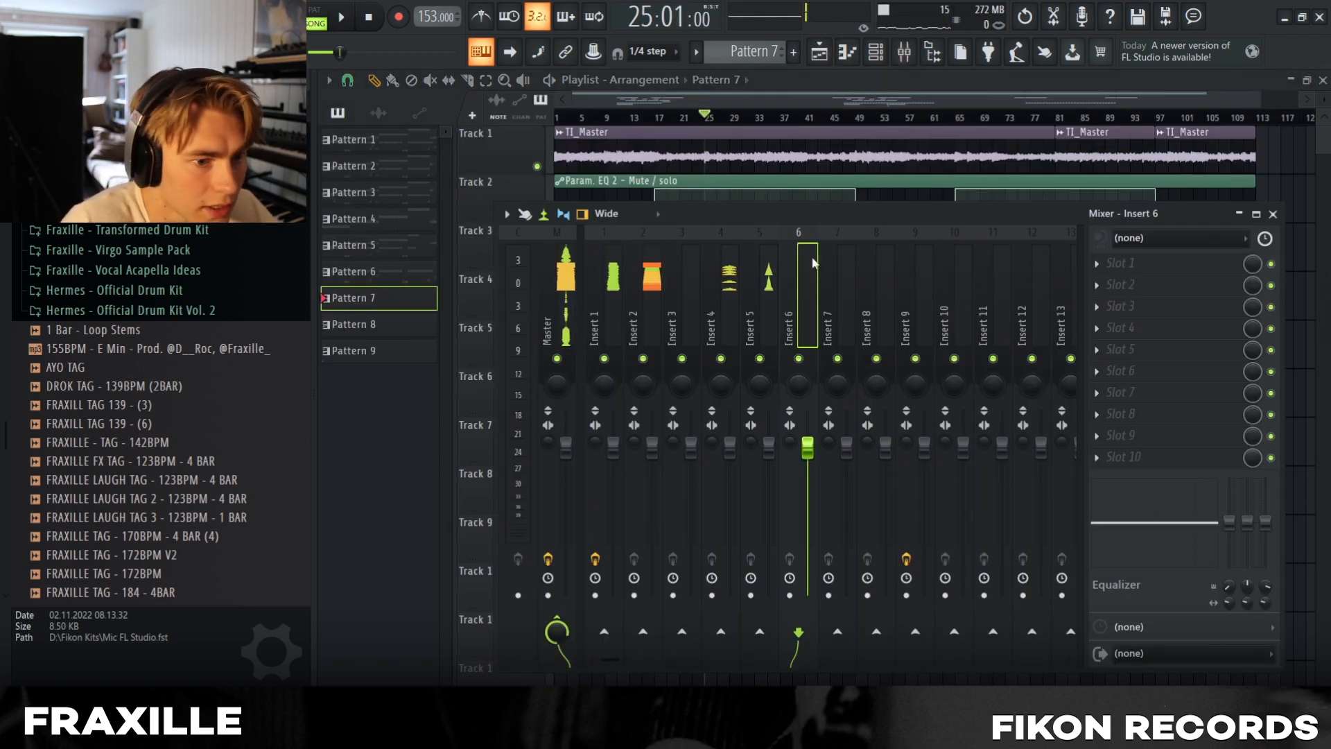
left_click(875, 53)
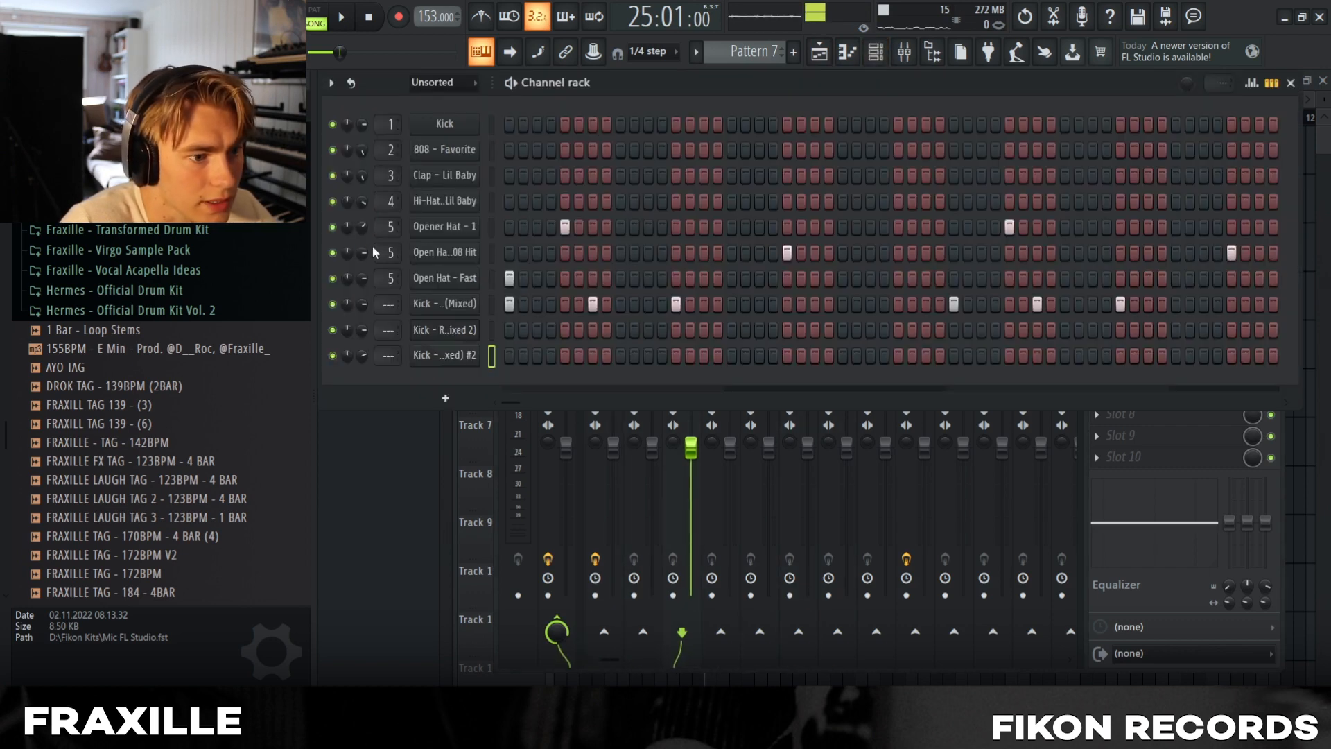
Play the arrangement from just before bar 9, with the intro's effect and percussion clips in view.
key("F5")
scroll(585, 348, "down", 2)
scroll(585, 347, "up", 6)
scroll(678, 220, "up", 2)
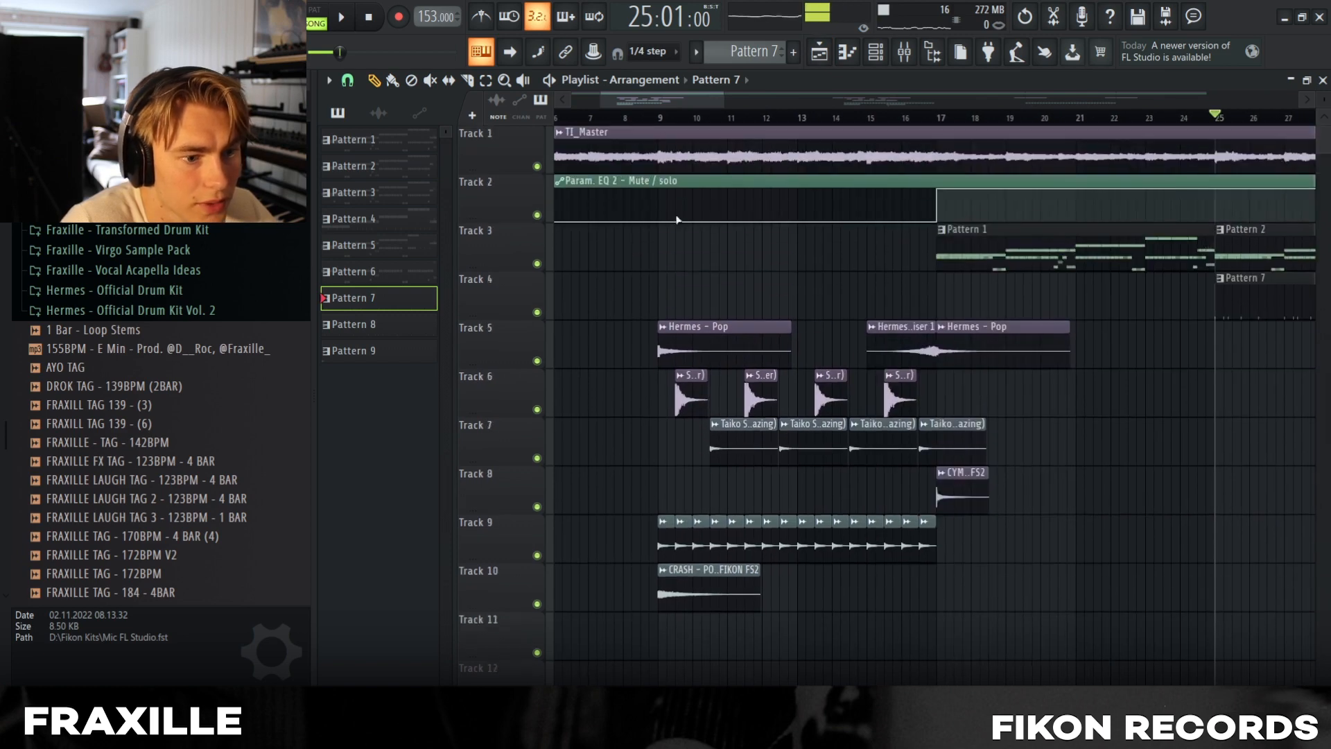
left_click(647, 124)
key("space")
scroll(752, 273, "down", 2)
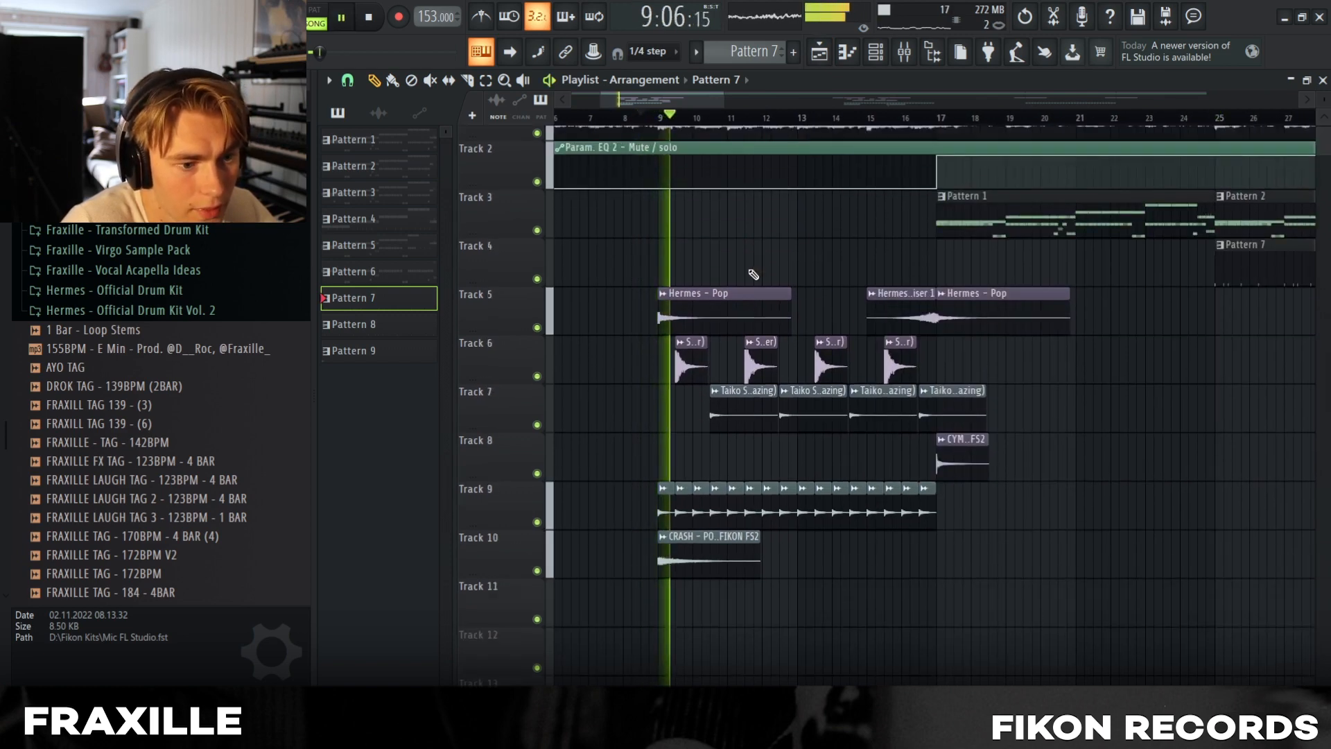
View the clip settings of CRASH - POP 1 - FIKON FS2 and Hermes - Pop, and stop playback.
double_click(719, 493)
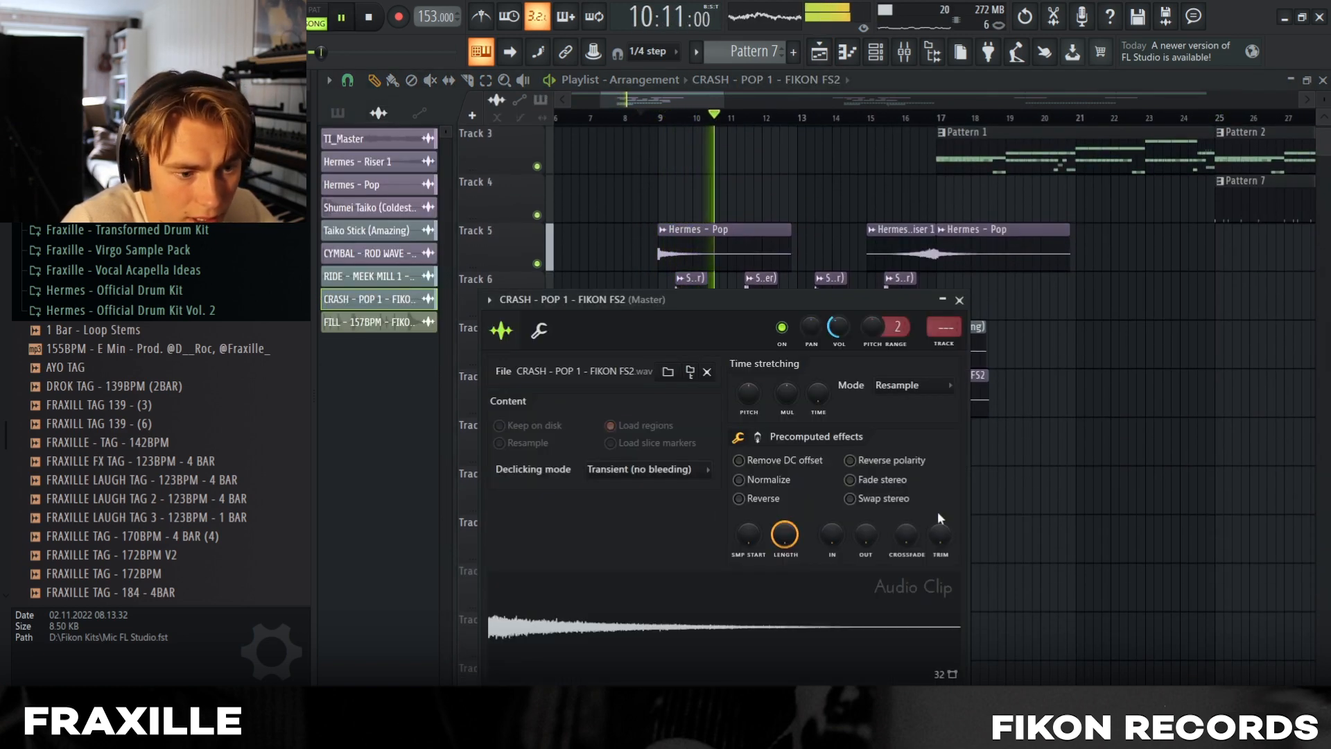
key("Escape")
key("space")
double_click(687, 249)
key("Escape")
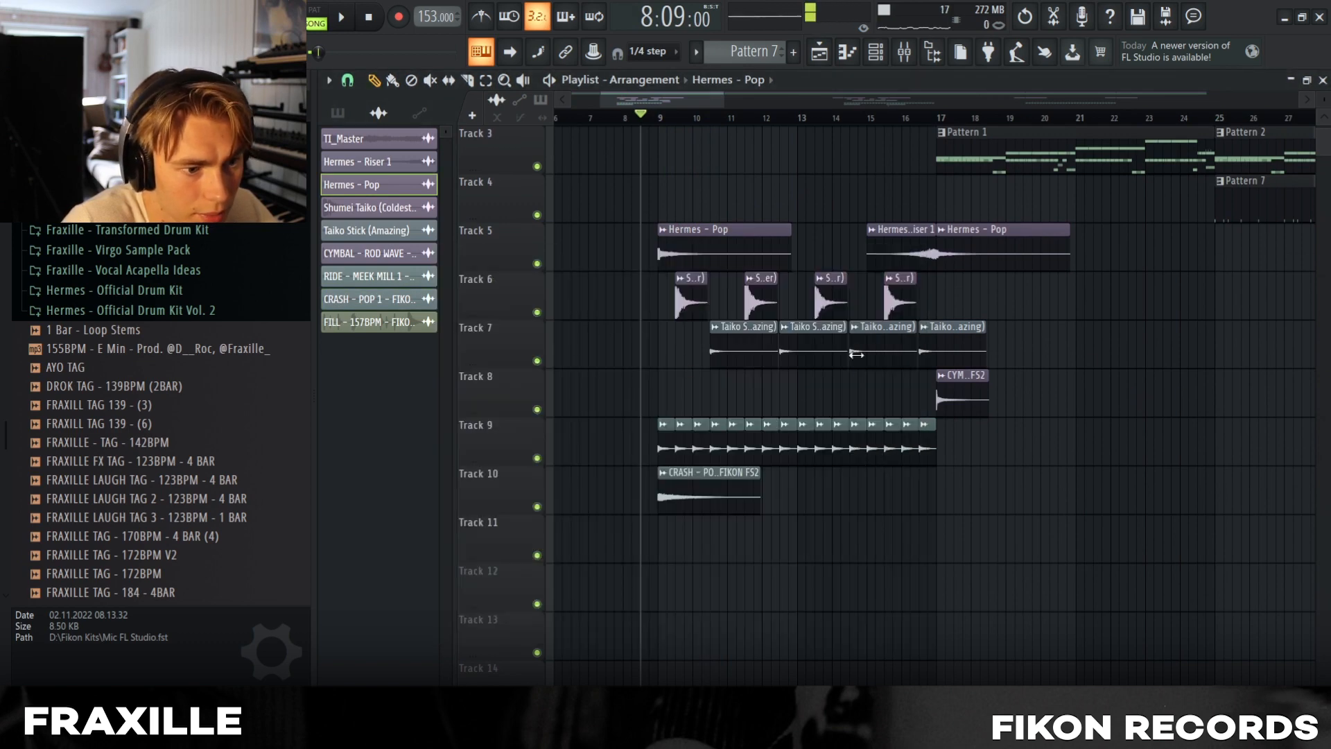
View the clip settings of Shumei Taiko (Coldest Winter), Taiko Stick (Amazing) and RIDE - MEEK MILL 1 - FIKON FS2.
double_click(696, 299)
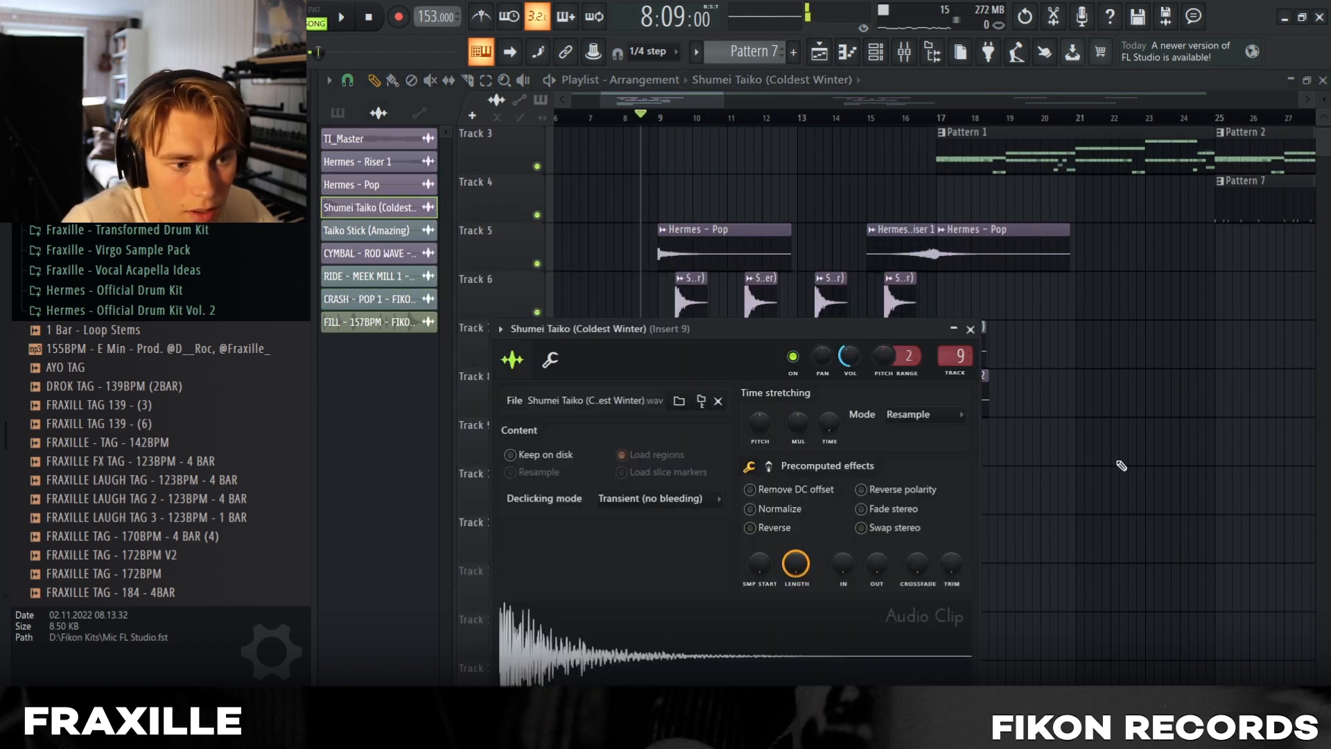
key("Escape")
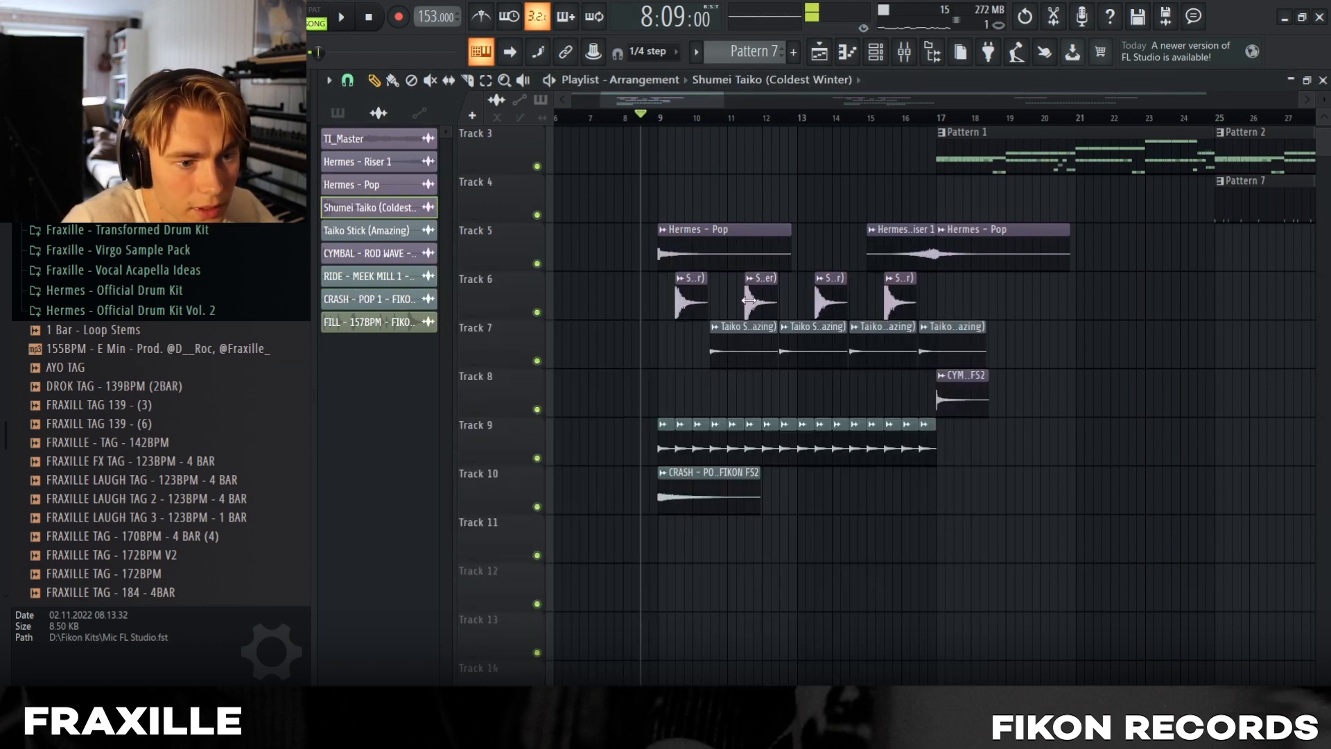
double_click(729, 357)
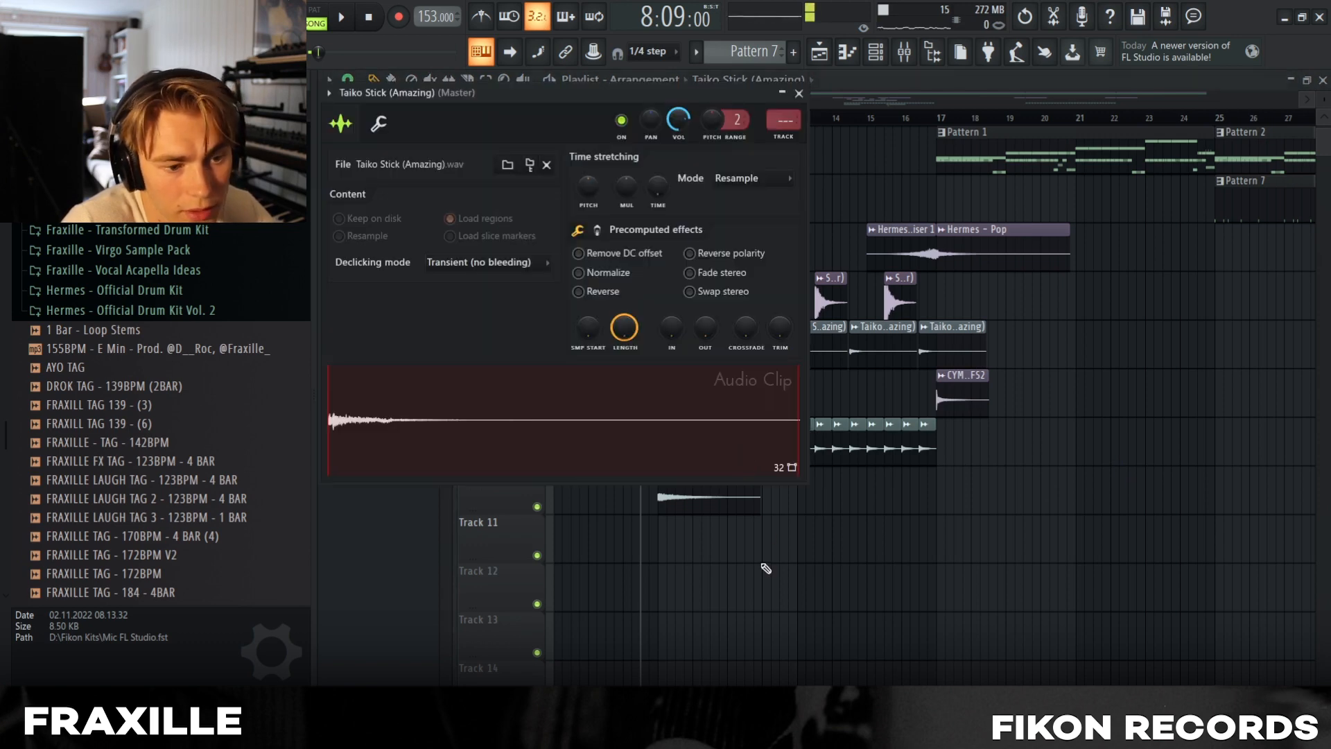
key("Escape")
double_click(794, 447)
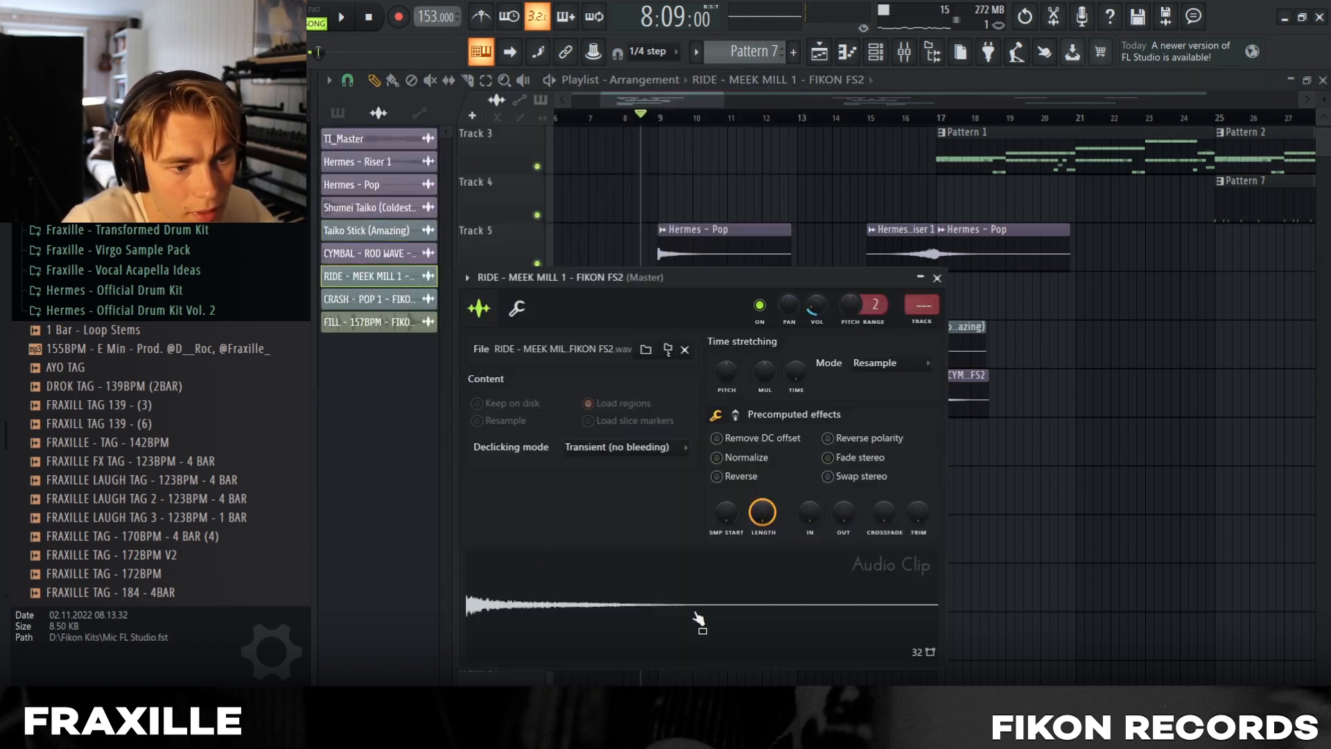
key("Escape")
Replay the intro effects, and skip ahead to the riser clip around bar 15.
key("space")
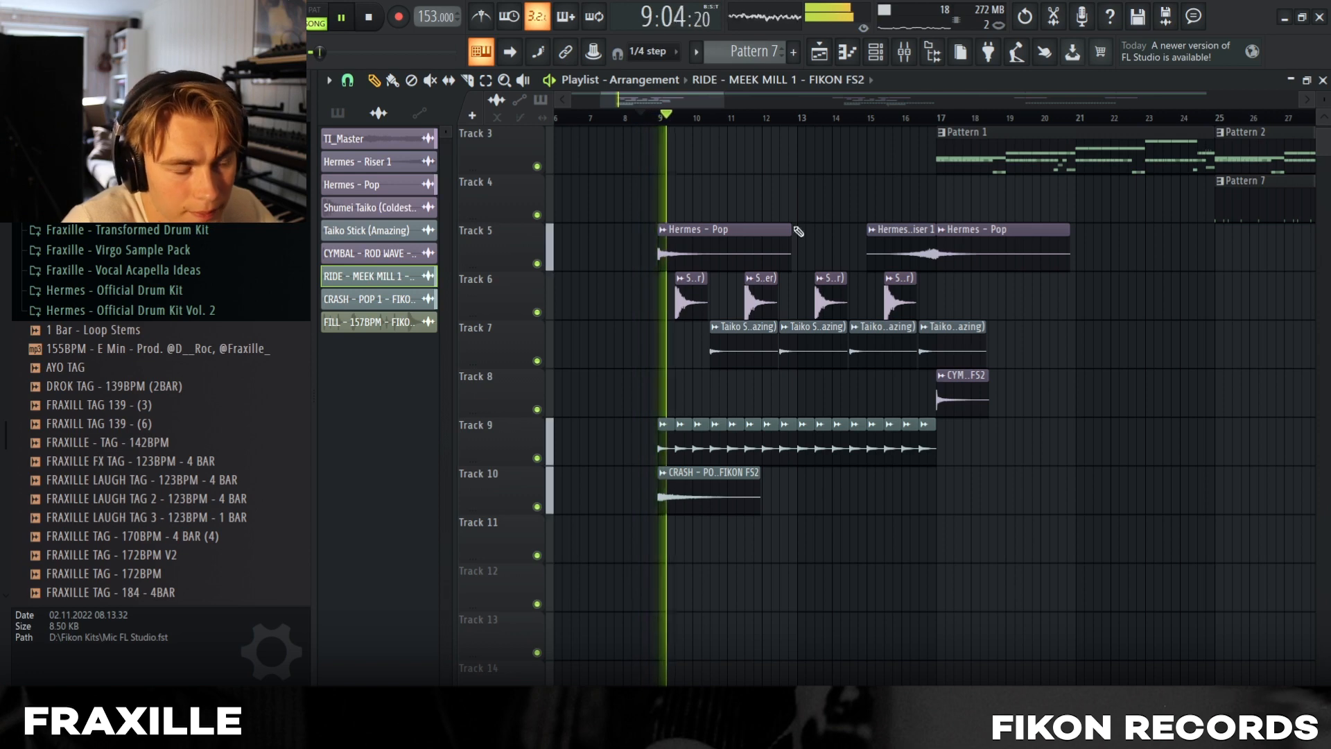
left_click_drag(646, 101, 694, 101)
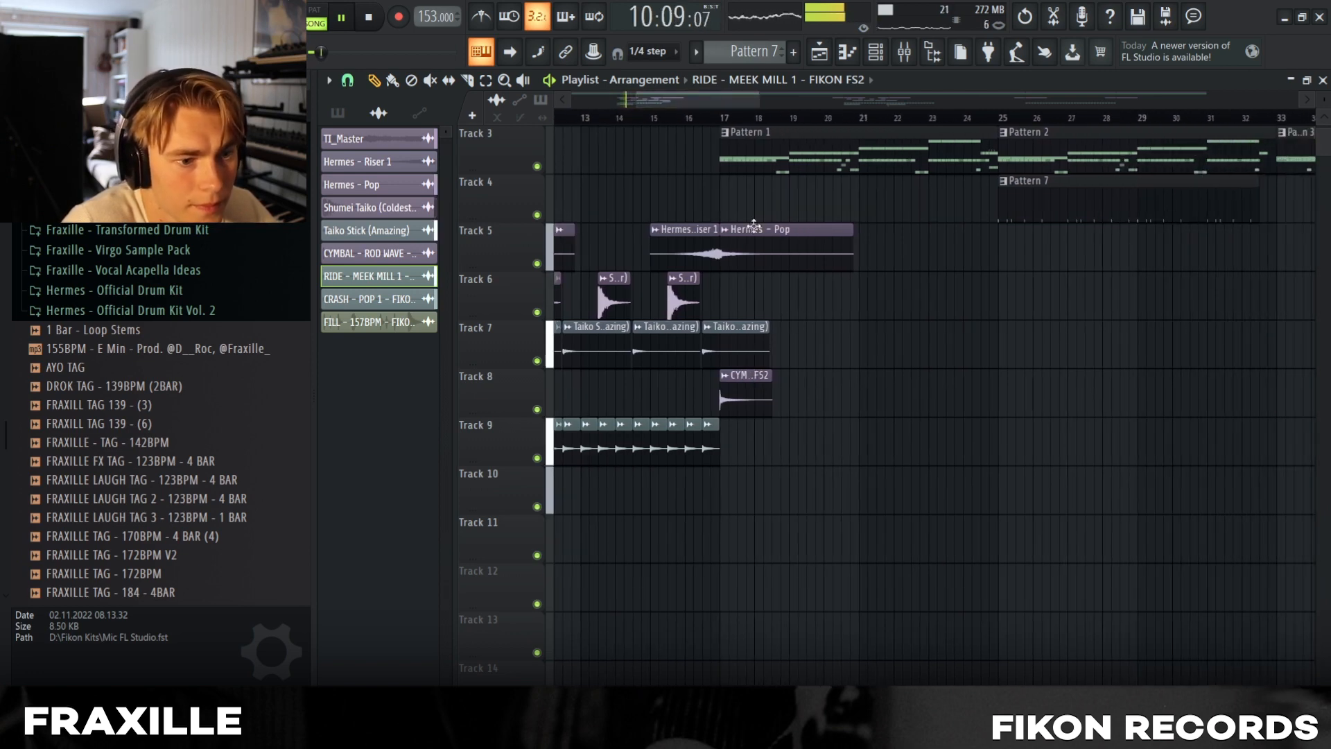
left_click(662, 116)
scroll(897, 279, "down", 3)
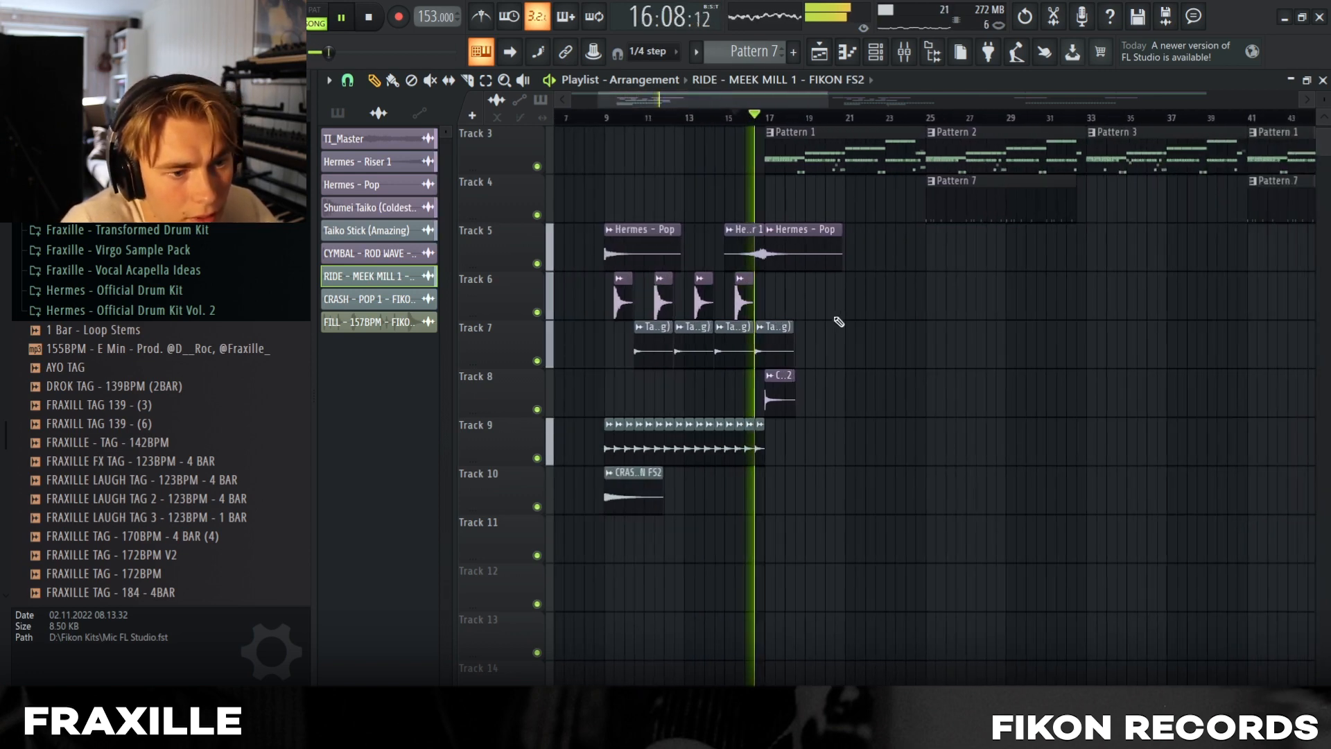
Play the arrangement from about bar 47 and examine the effect and percussion clips between bars 47 and 65.
scroll(853, 345, "up", 2)
left_click_drag(765, 88, 900, 92)
left_click(878, 116)
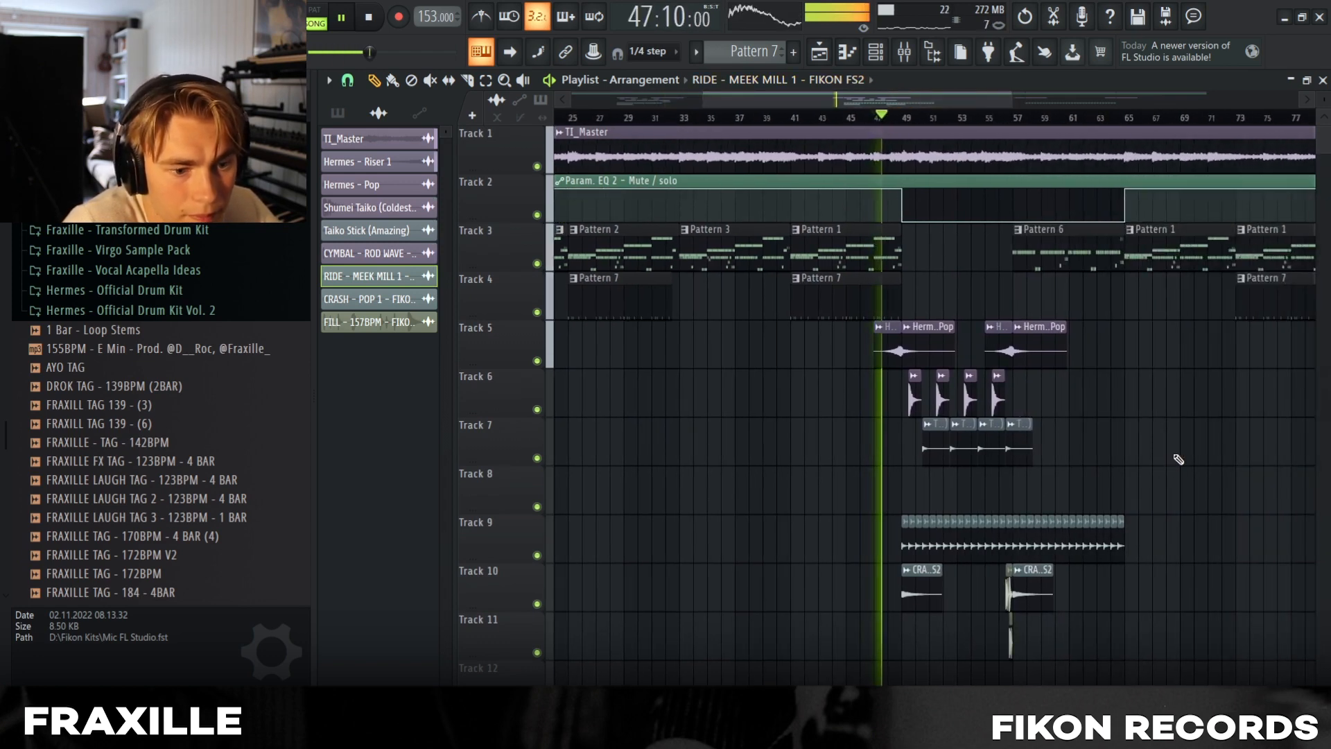
scroll(1181, 454, "down", 3)
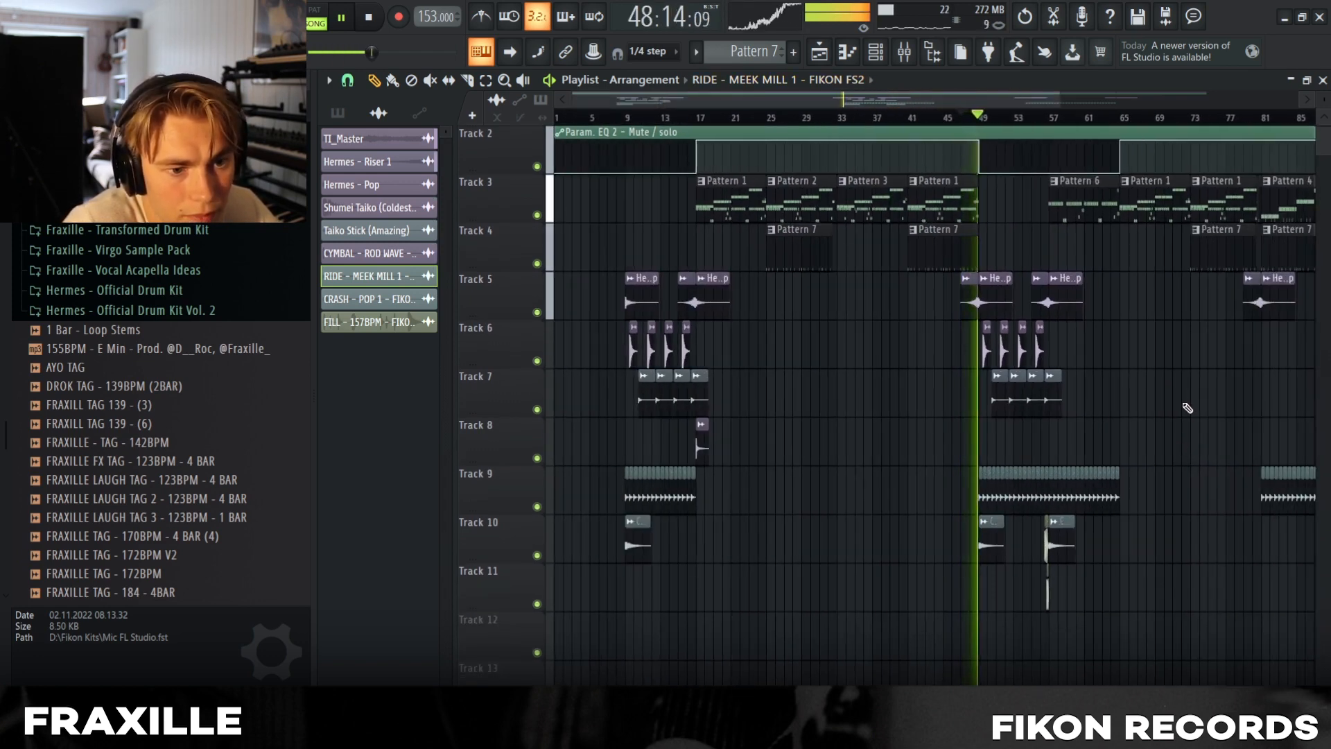
scroll(1177, 410, "up", 1)
scroll(1163, 426, "down", 2)
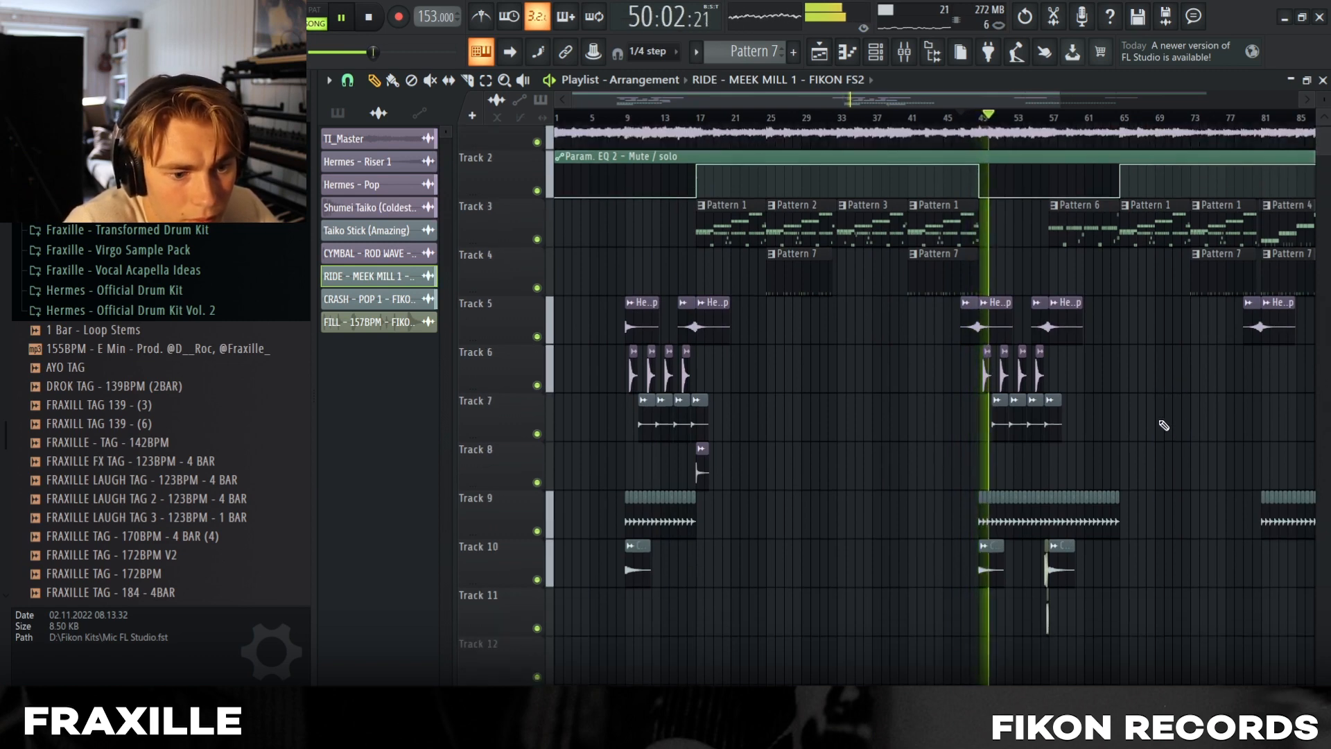
scroll(1021, 264, "up", 2)
scroll(1020, 264, "right", 1)
scroll(1138, 433, "down", 4)
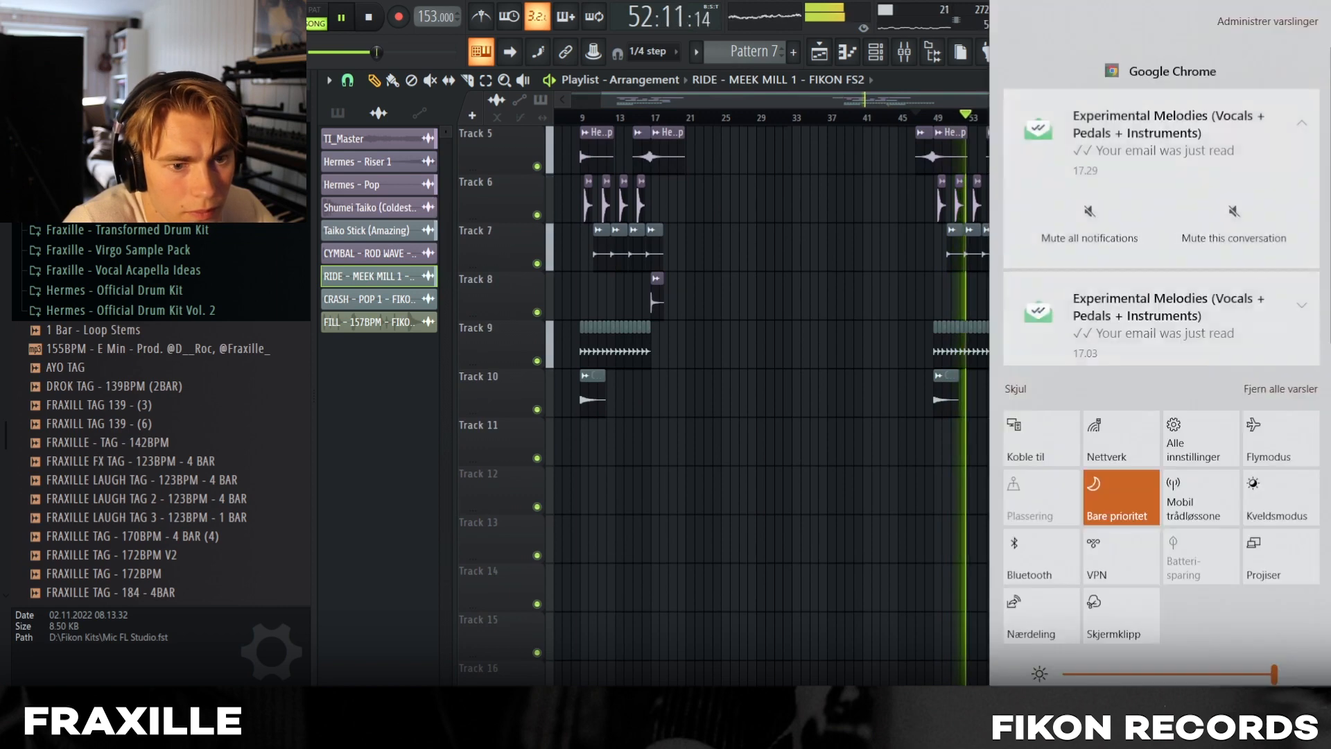
scroll(1108, 550, "up", 5)
scroll(1124, 551, "up", 2)
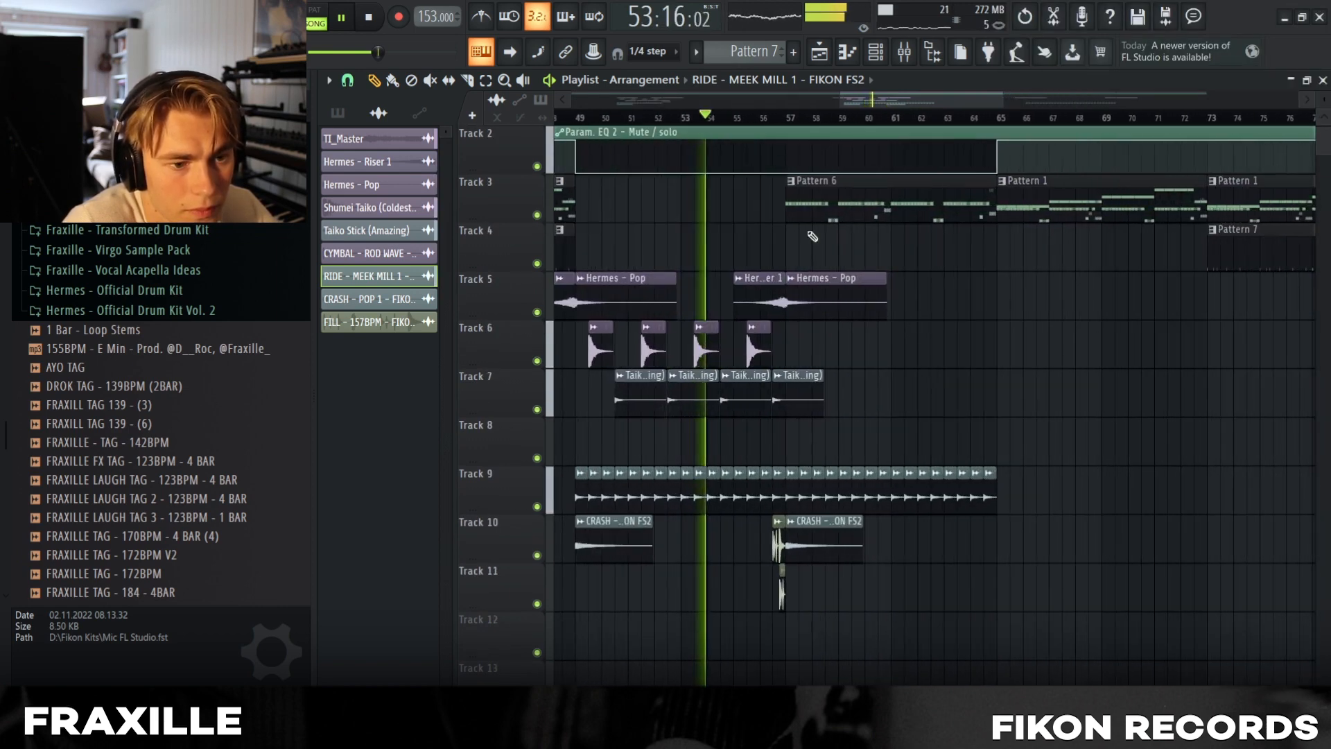
Stop playback and open the clip settings of the FILL - 157BPM - FIKON FS2 clip before bar 57.
key("space")
scroll(1024, 550, "up", 3)
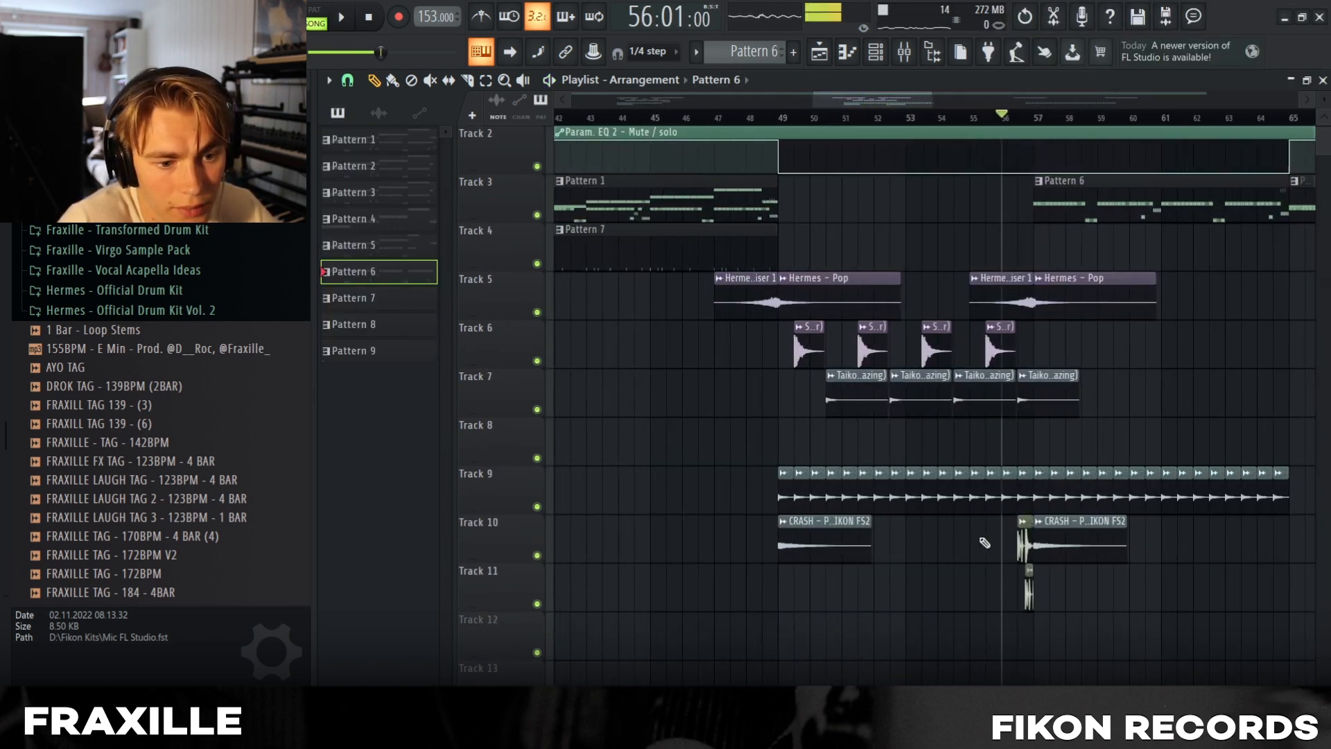
double_click(1076, 551)
Browse the Fikon - Famous Sounds Drum Kit Vol. 2 folder and preview its 150BPM and 160BPM v2 fills.
scroll(221, 305, "up", 6)
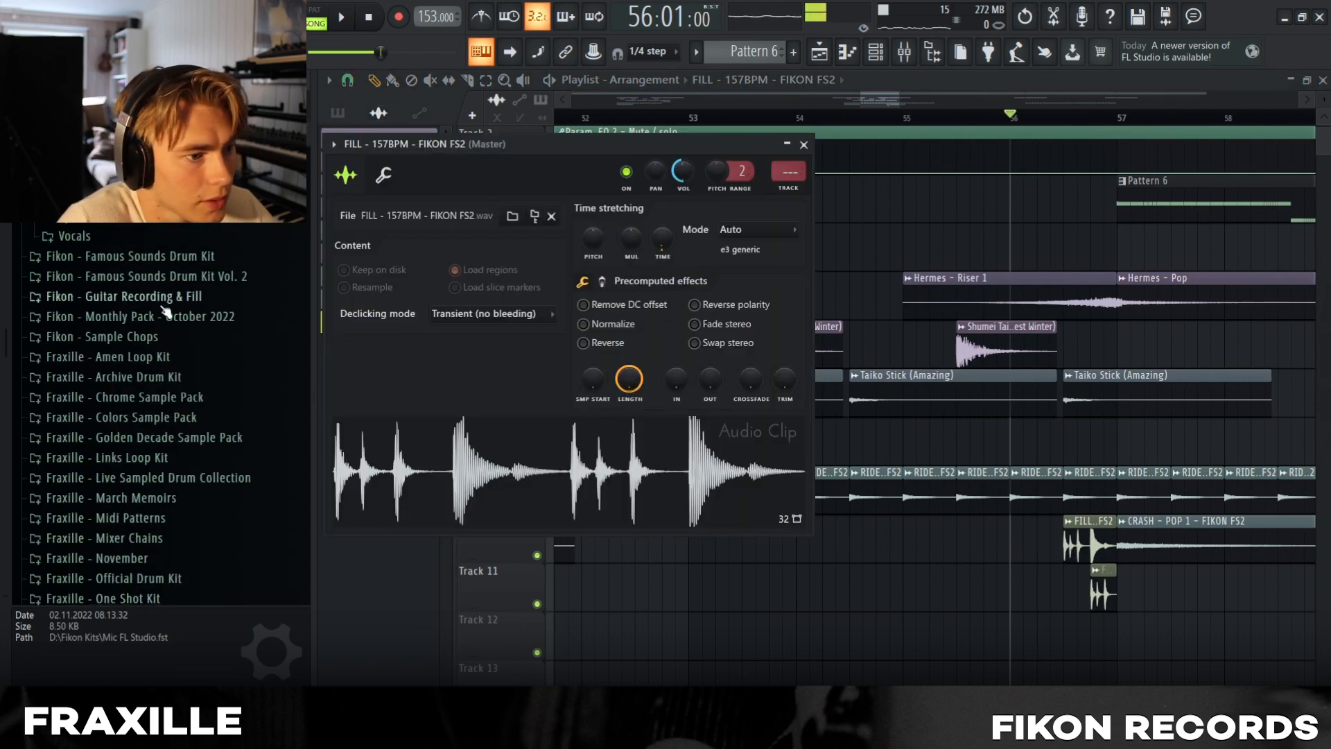
left_click(217, 281)
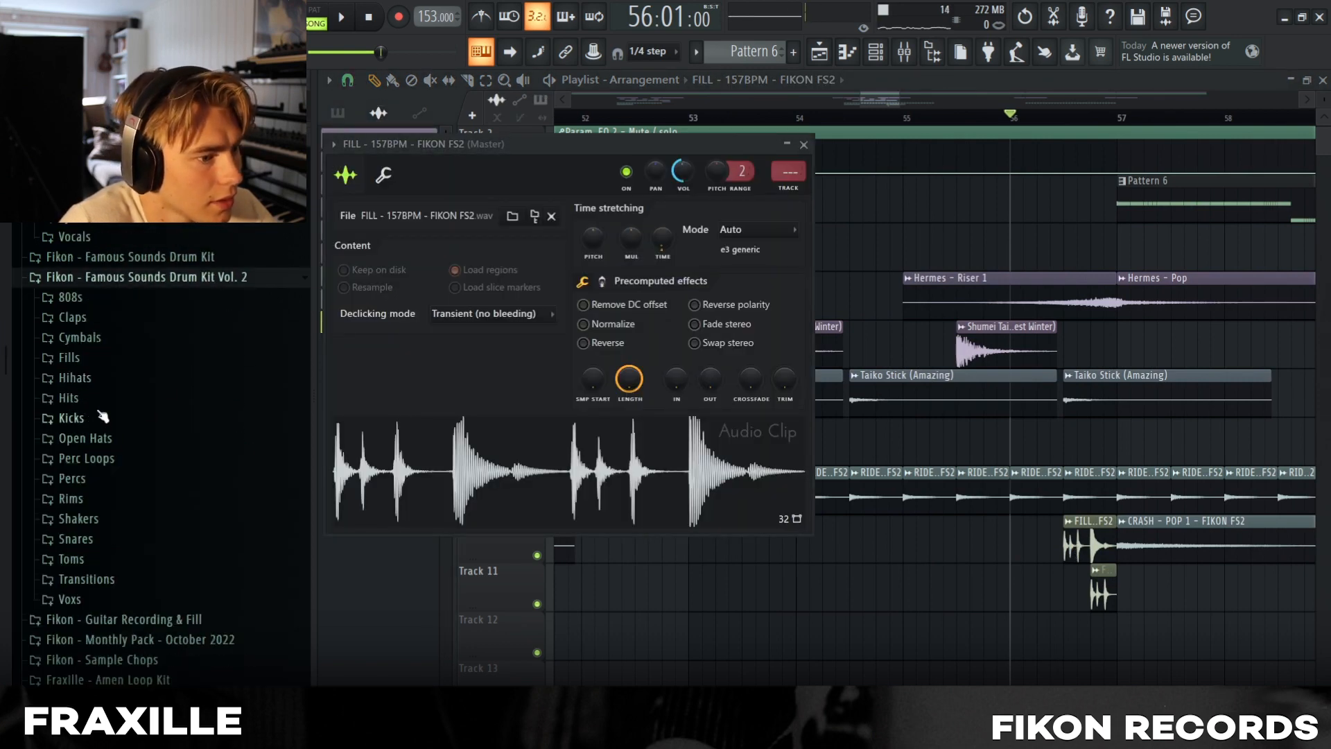
scroll(104, 509, "up", 4)
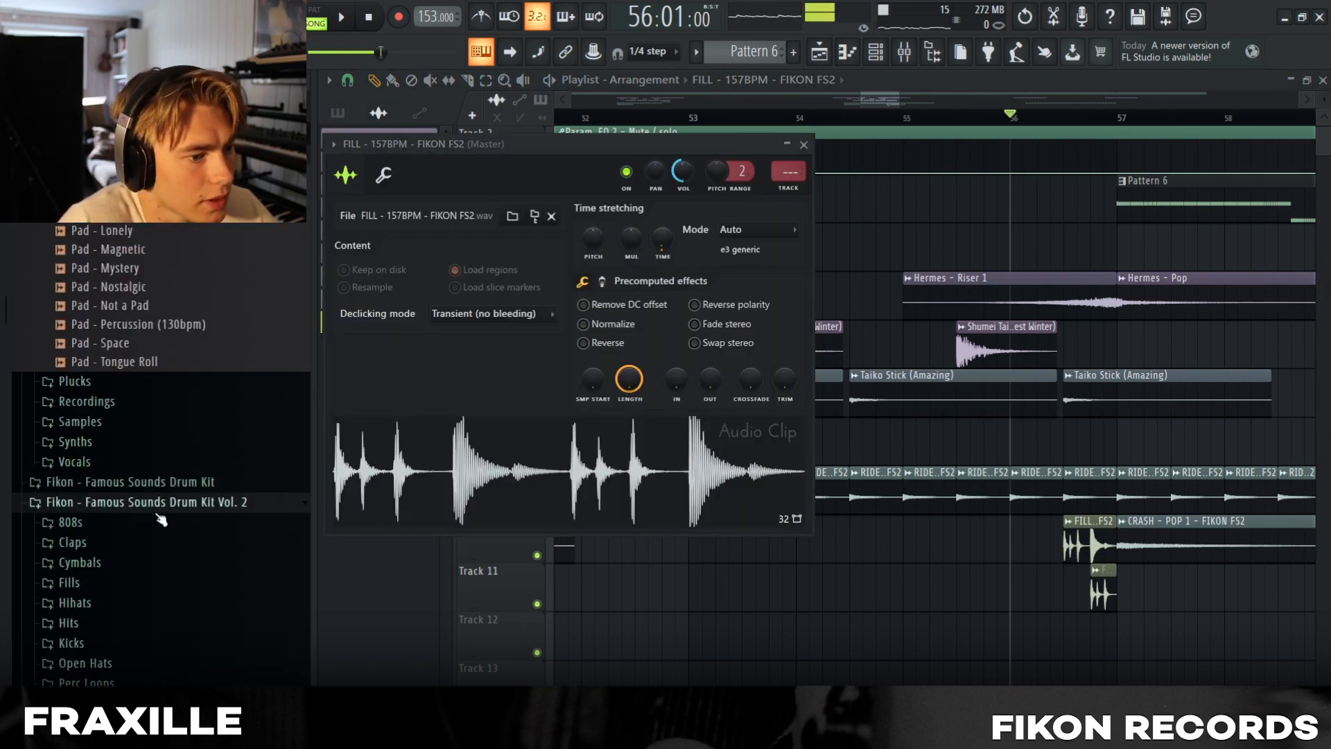
scroll(154, 454, "down", 4)
left_click(89, 361)
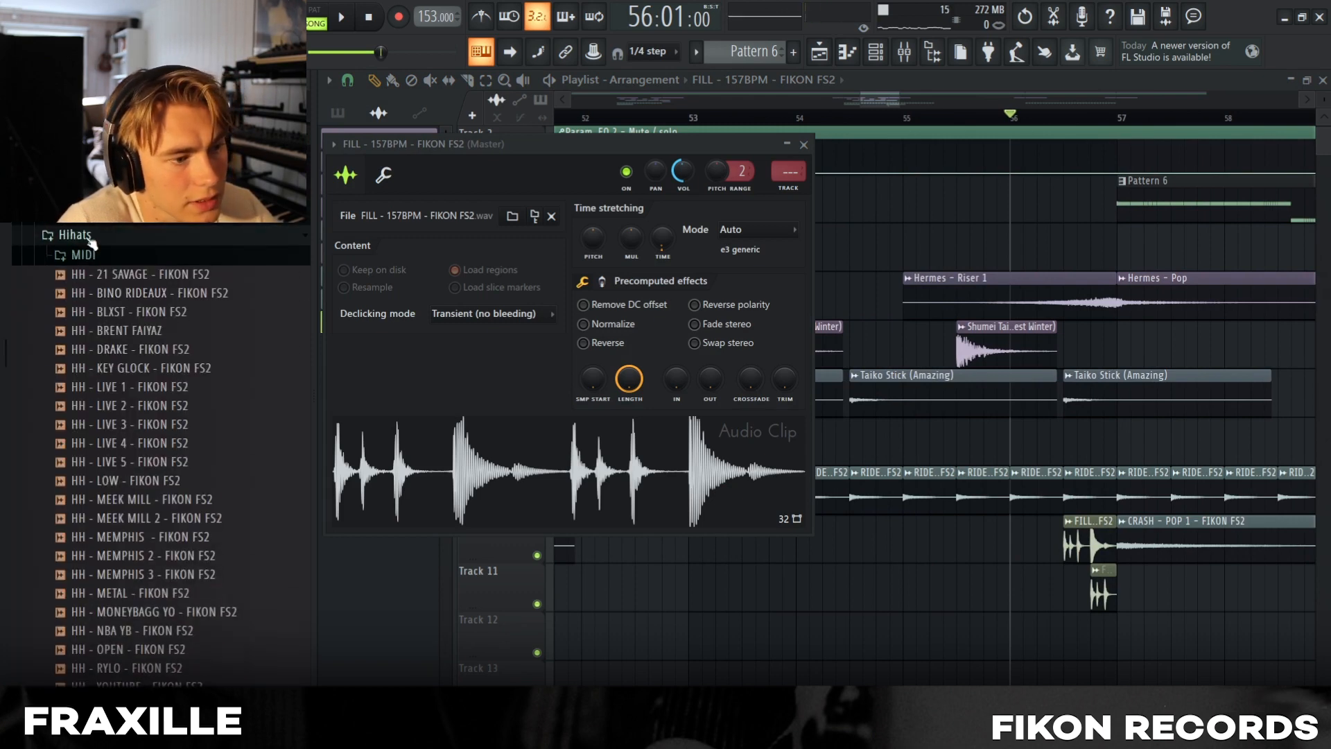
scroll(97, 257, "down", 3)
left_click(107, 263)
left_click(142, 450)
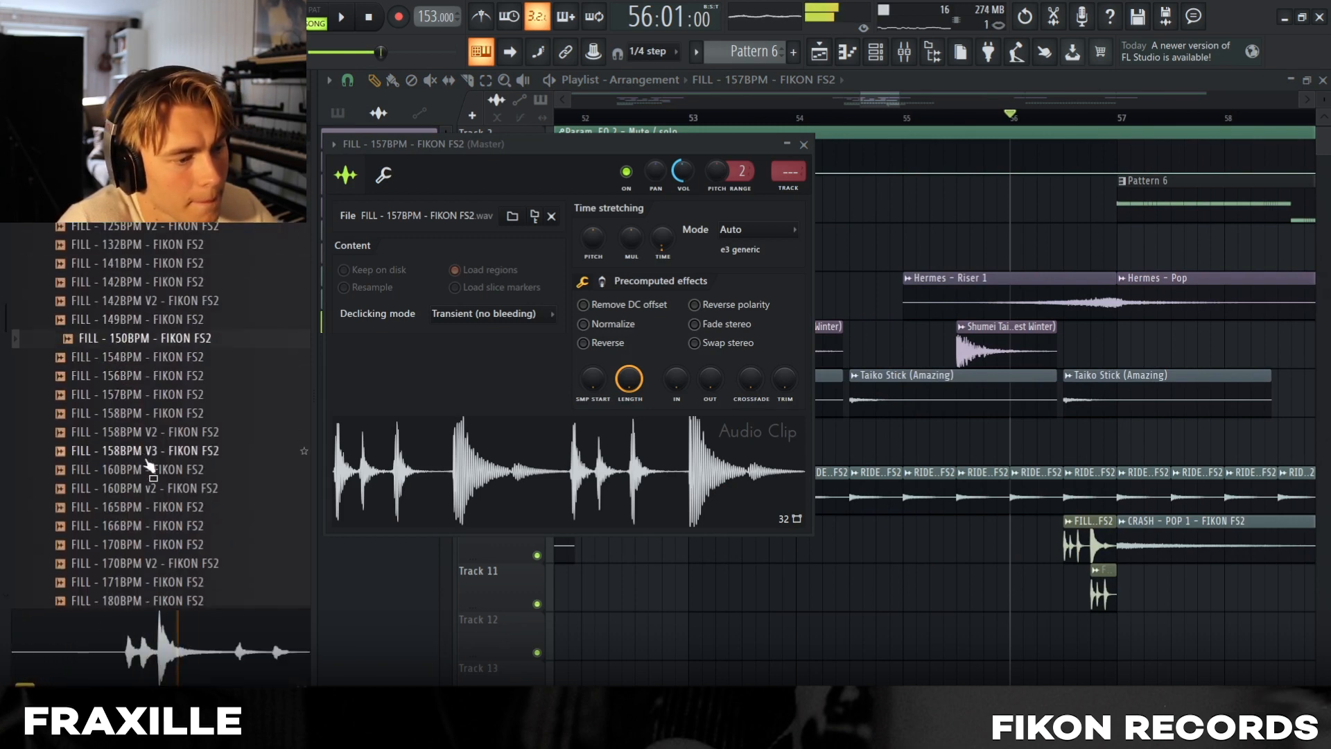
left_click(161, 490)
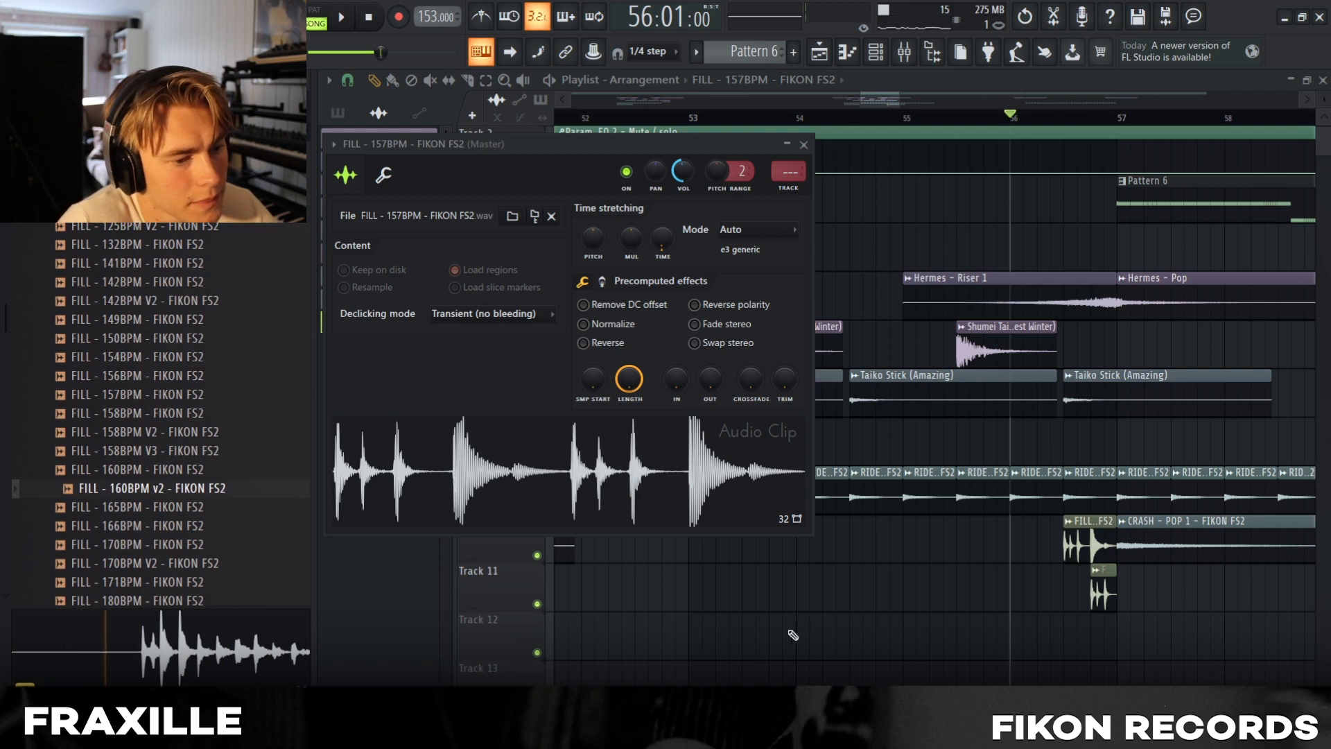
Close the fill's clip settings, play the arrangement from bar 56, and show the pattern list beside it.
key("Escape")
key("space")
scroll(1256, 395, "up", 1)
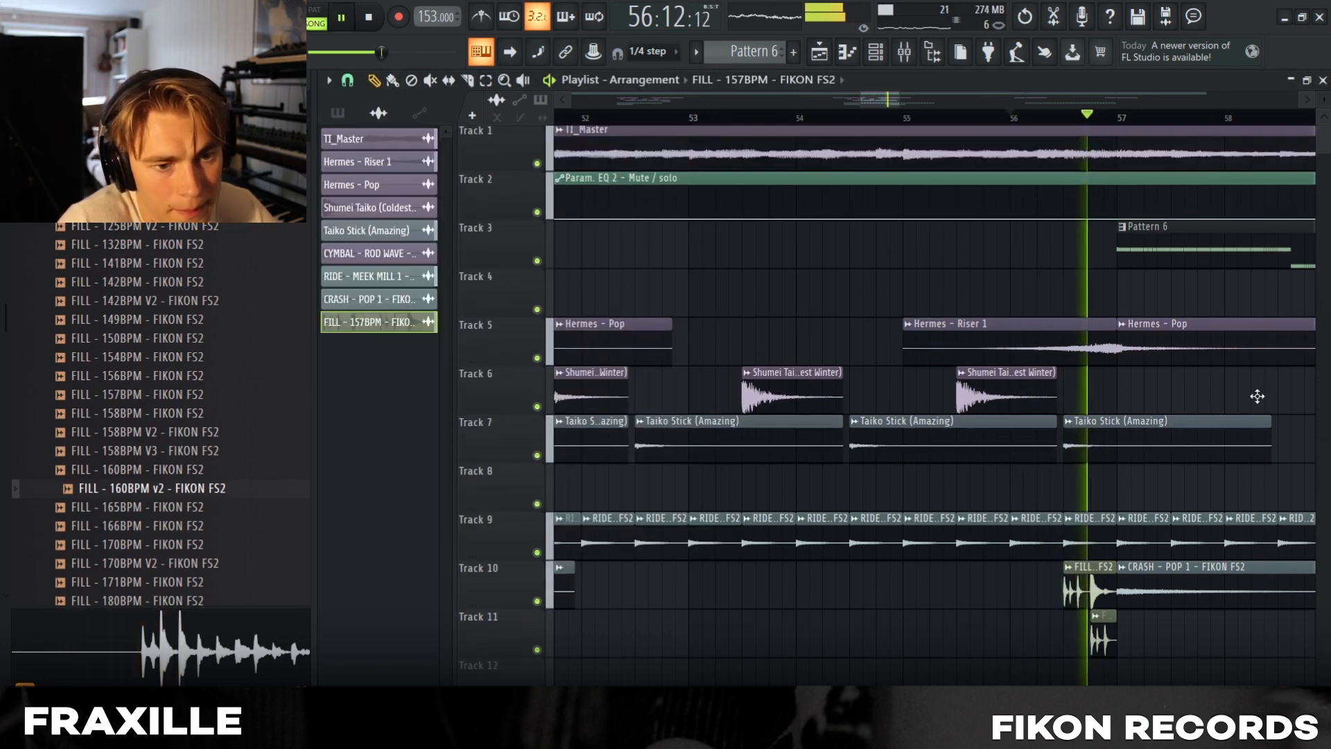
scroll(1257, 396, "down", 8)
left_click(337, 113)
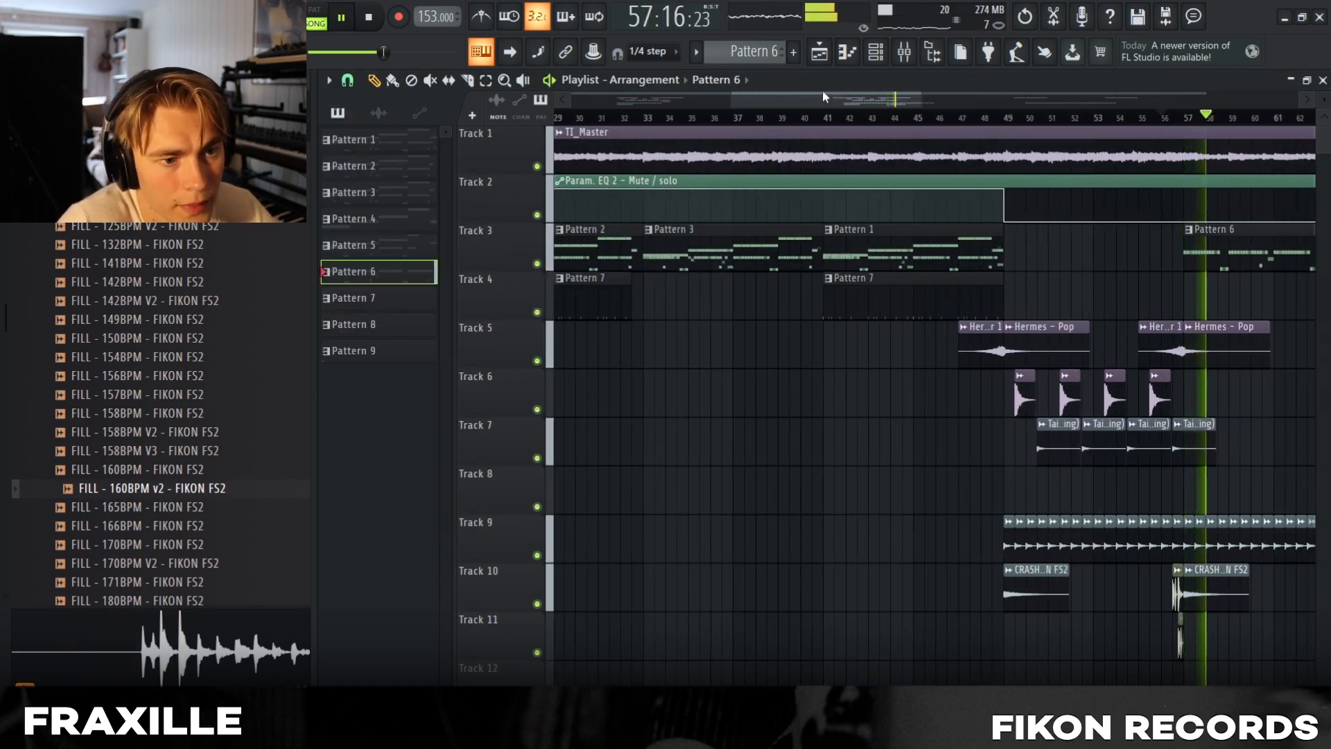
Stop playback and show Pattern 6's Unsorted channels in the channel rack, then close the rack.
key("space")
left_click(875, 51)
left_click(428, 83)
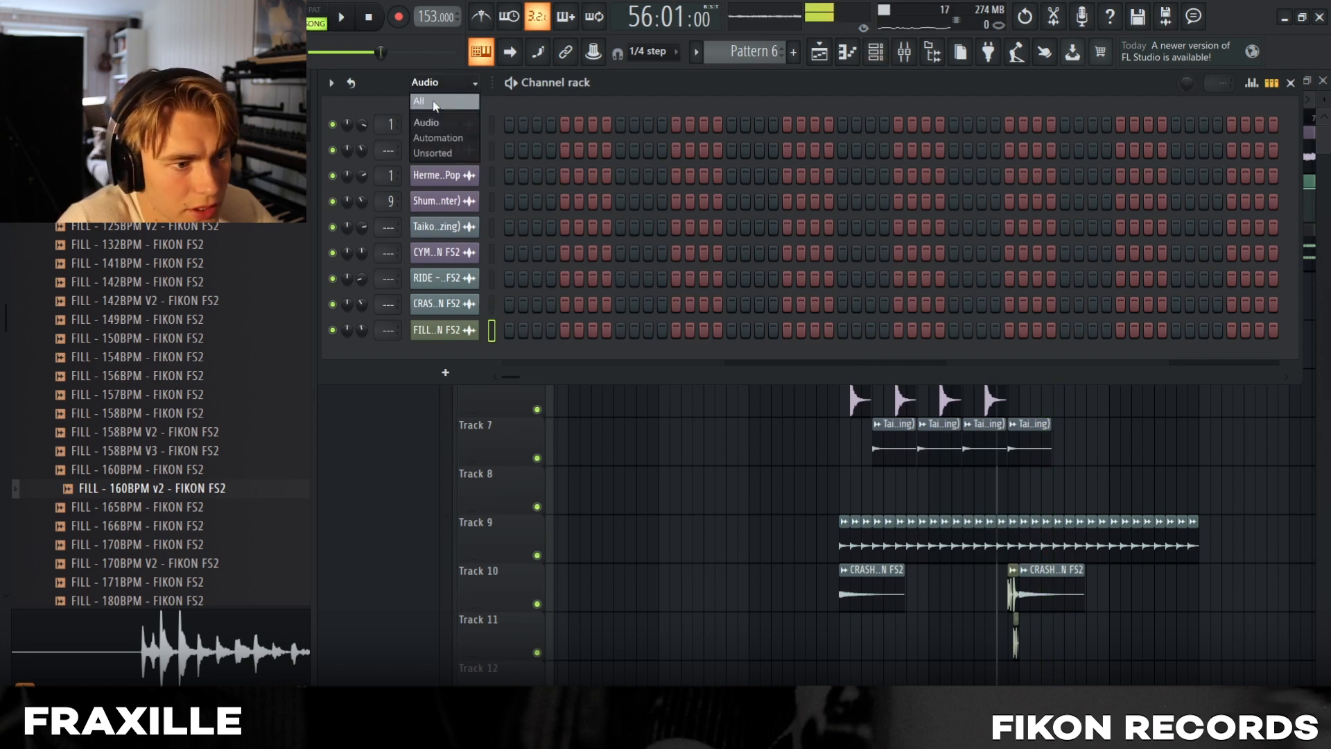
left_click(441, 153)
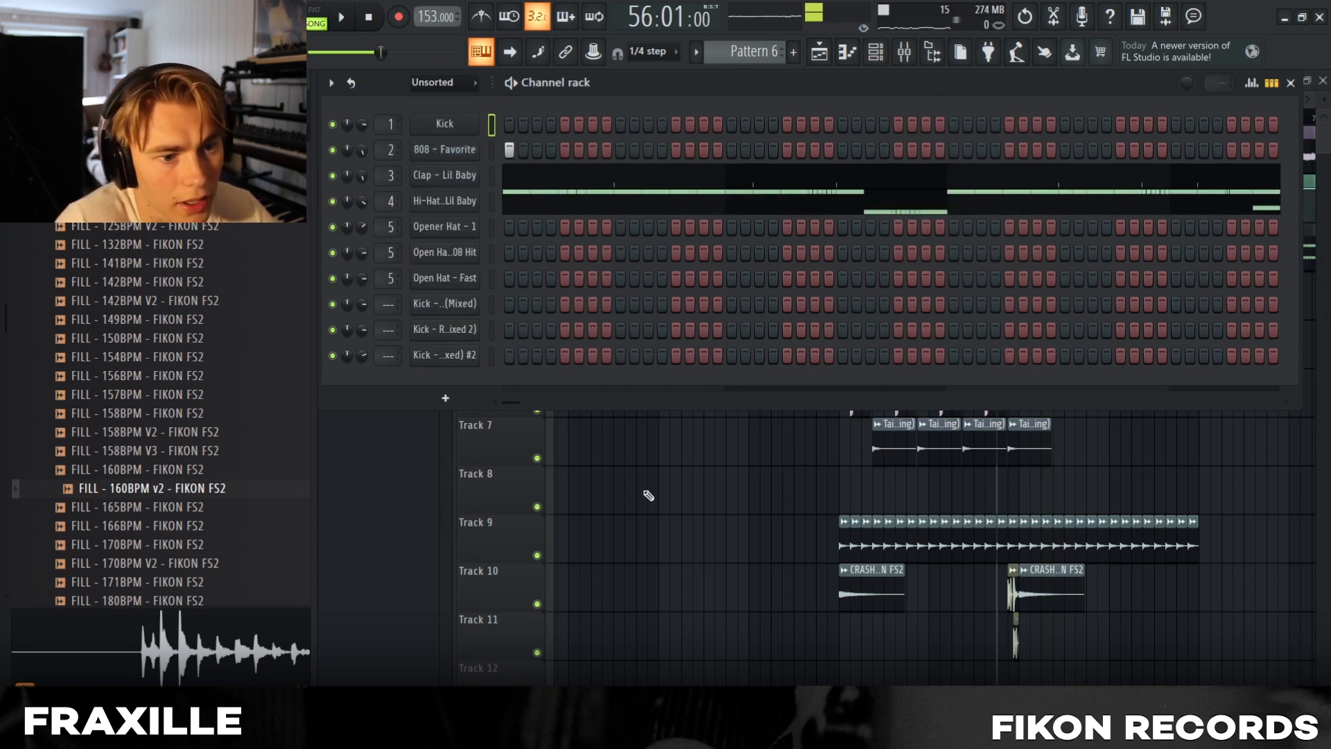
key("F6")
Play the arrangement from bar 56, skip ahead to about bar 63, and listen to the change into the section at bar 65.
key("space")
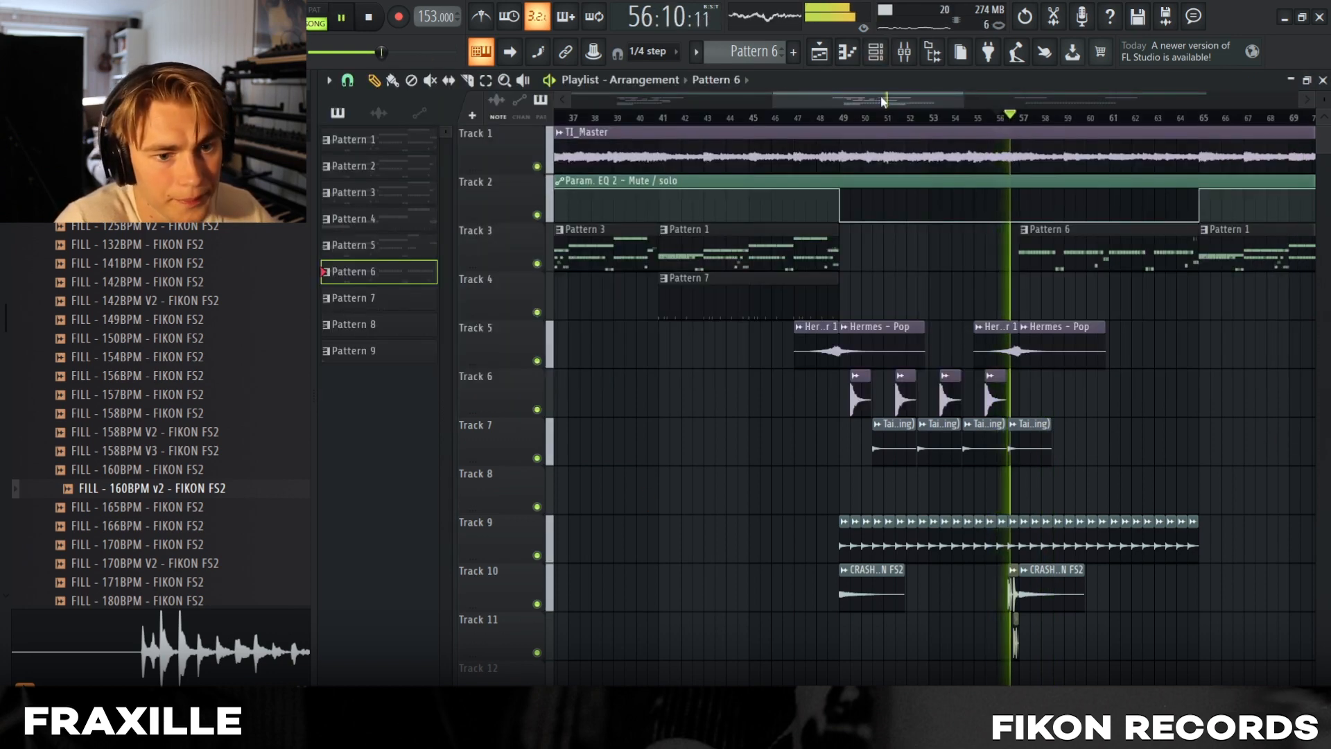
left_click_drag(880, 100, 959, 104)
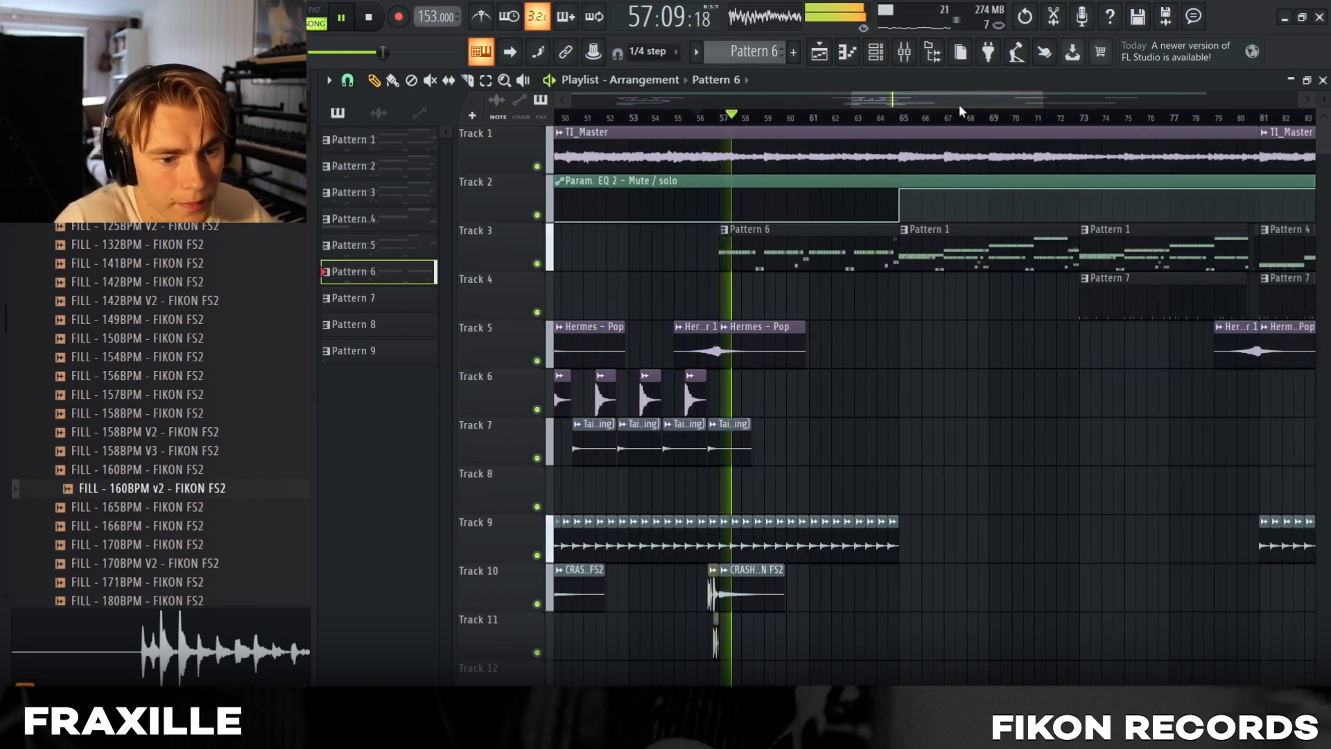
left_click(864, 119)
scroll(950, 491, "down", 4)
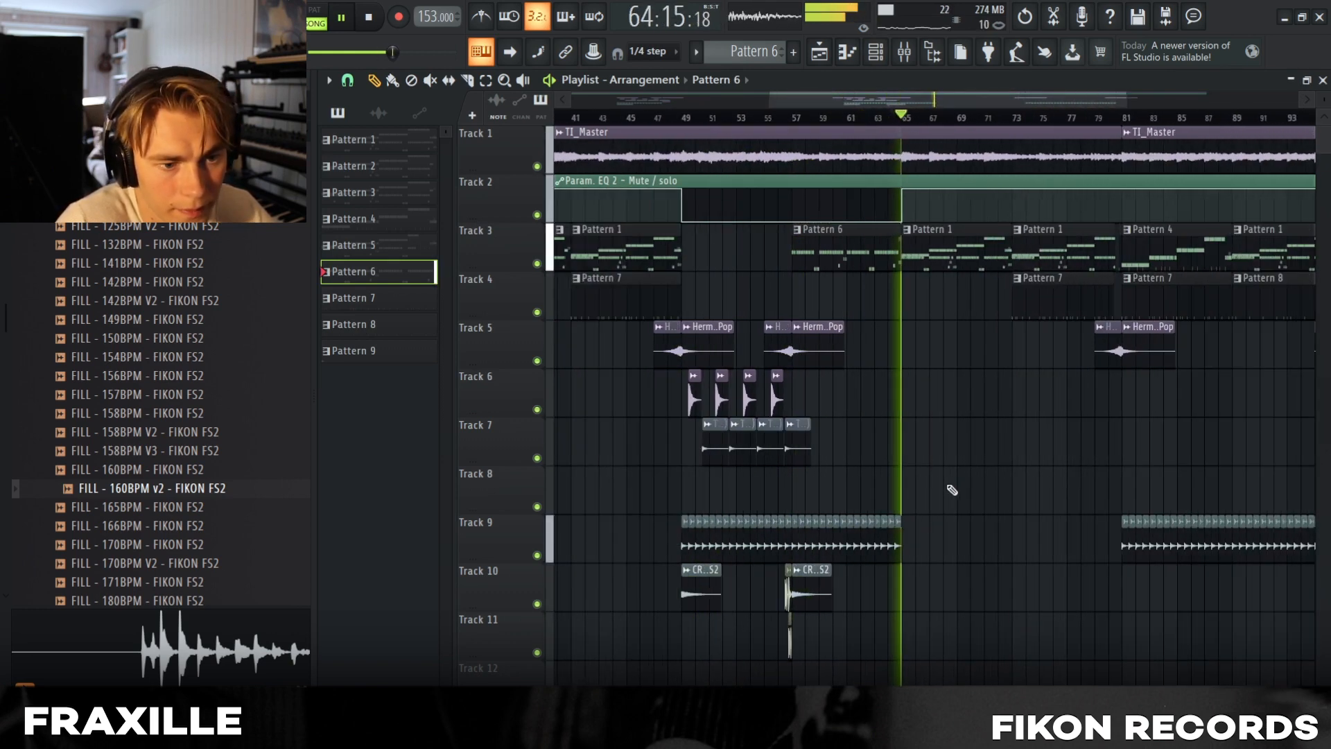
left_click_drag(904, 99, 990, 106)
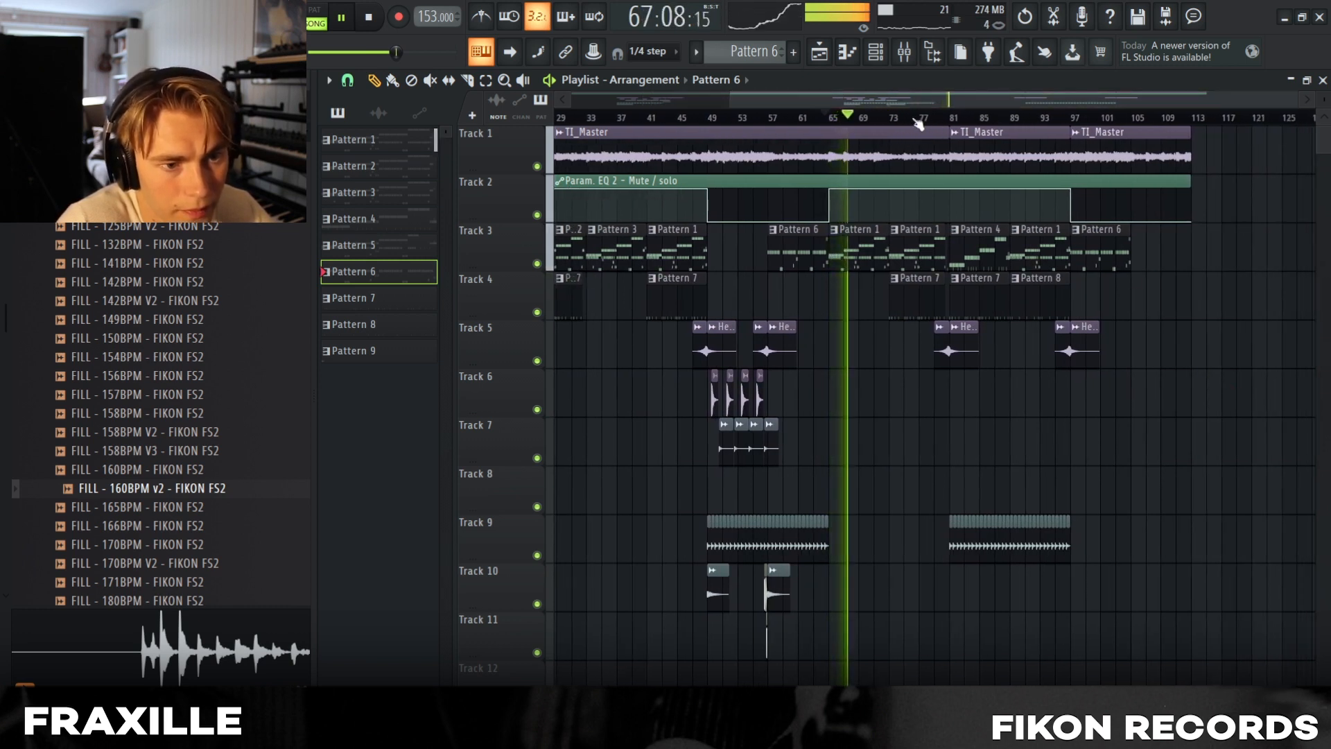
Continue playback from about bar 73 and bar 81, and examine Pattern 4's notes in the channel rack.
left_click(891, 116)
left_click(955, 116)
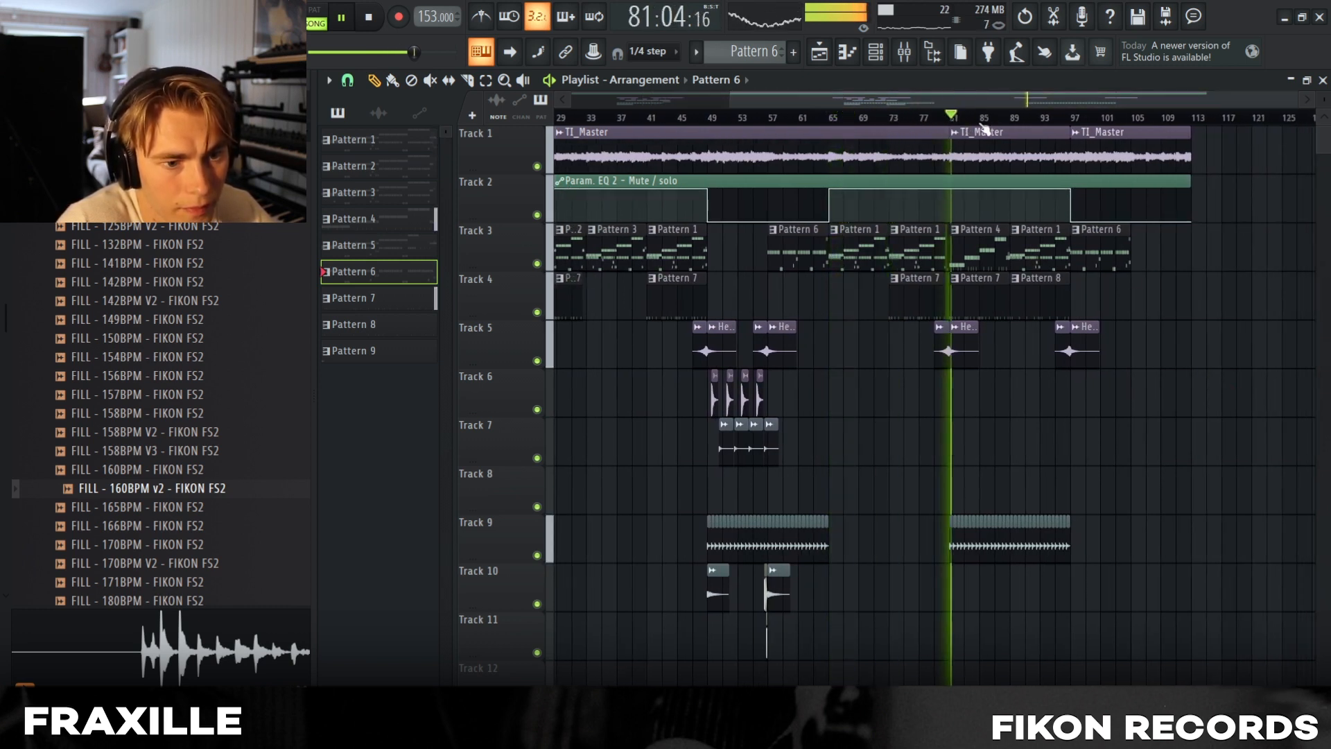
left_click(876, 53)
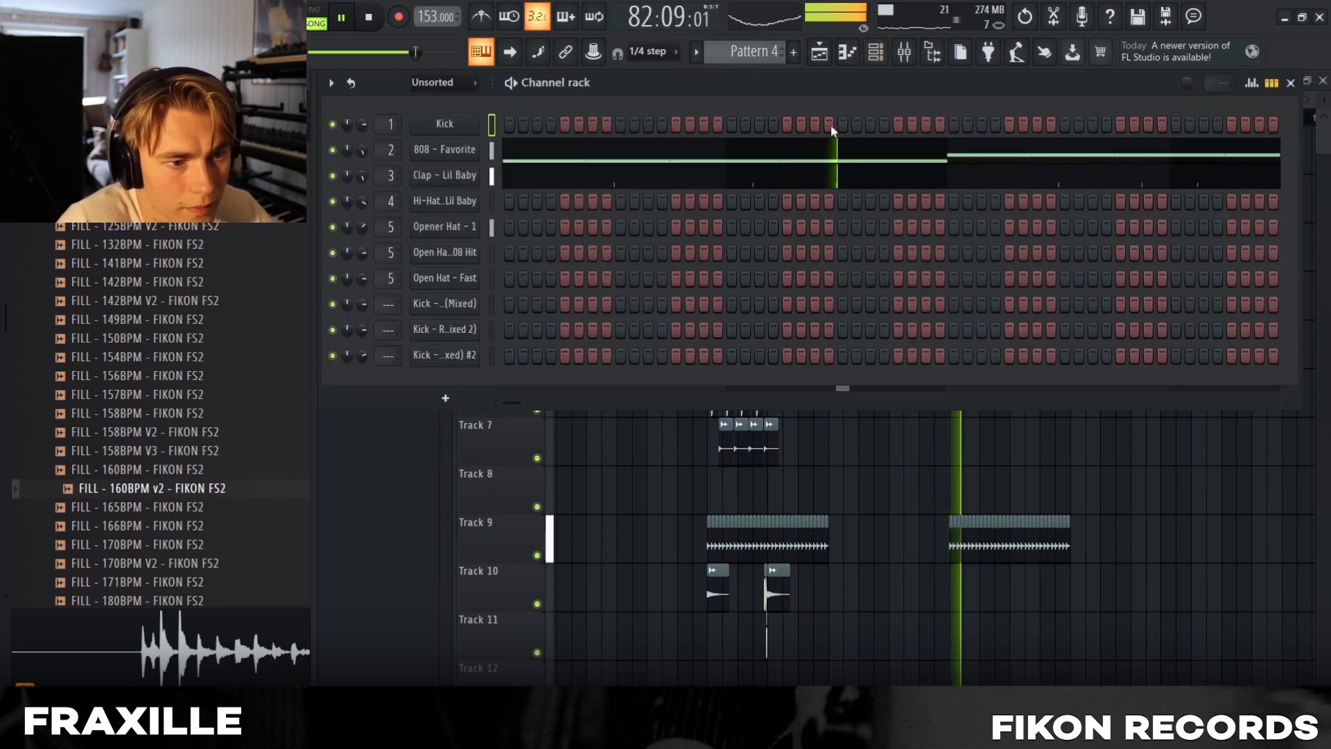
right_click(1199, 486)
Play from bar 89 and bar 97, stop playback, and look over the whole arrangement across all tracks.
left_click(1013, 116)
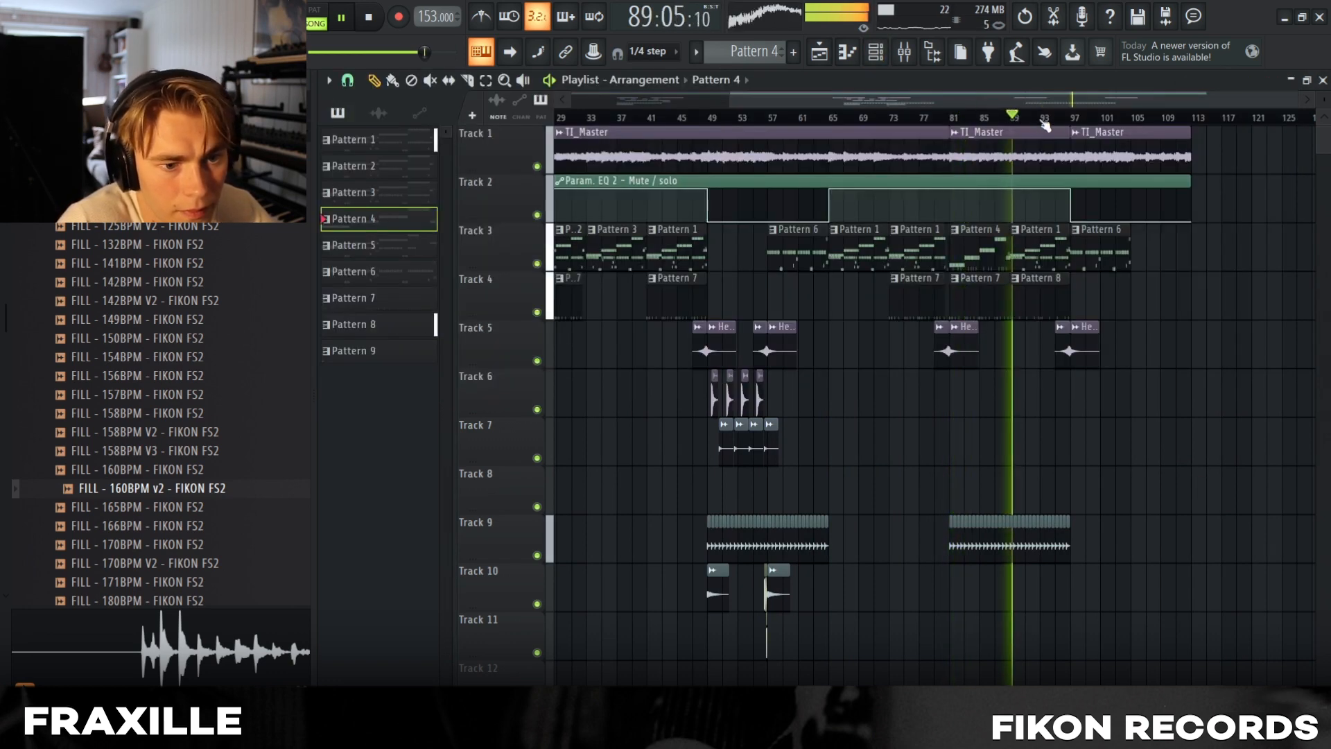
left_click(1071, 116)
scroll(1126, 368, "down", 2)
key("space")
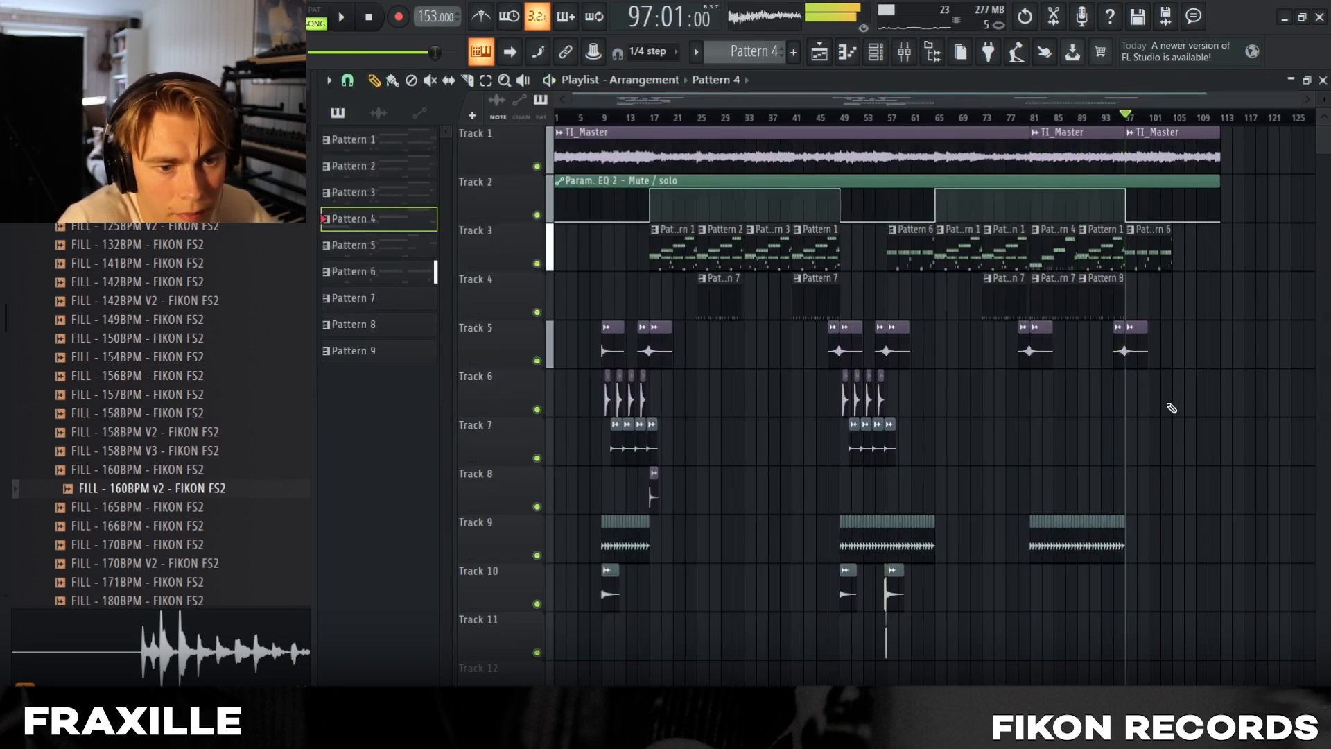
scroll(1137, 381, "down", 4)
scroll(641, 185, "up", 3)
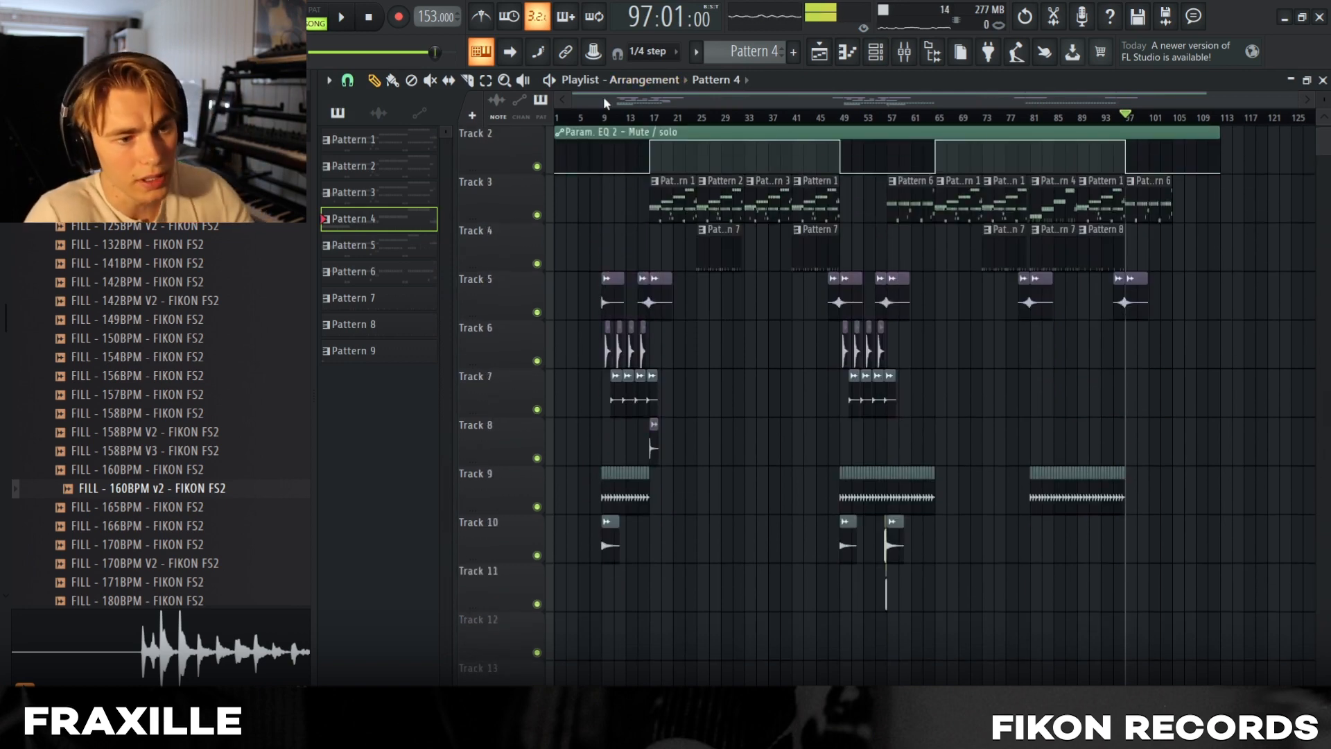